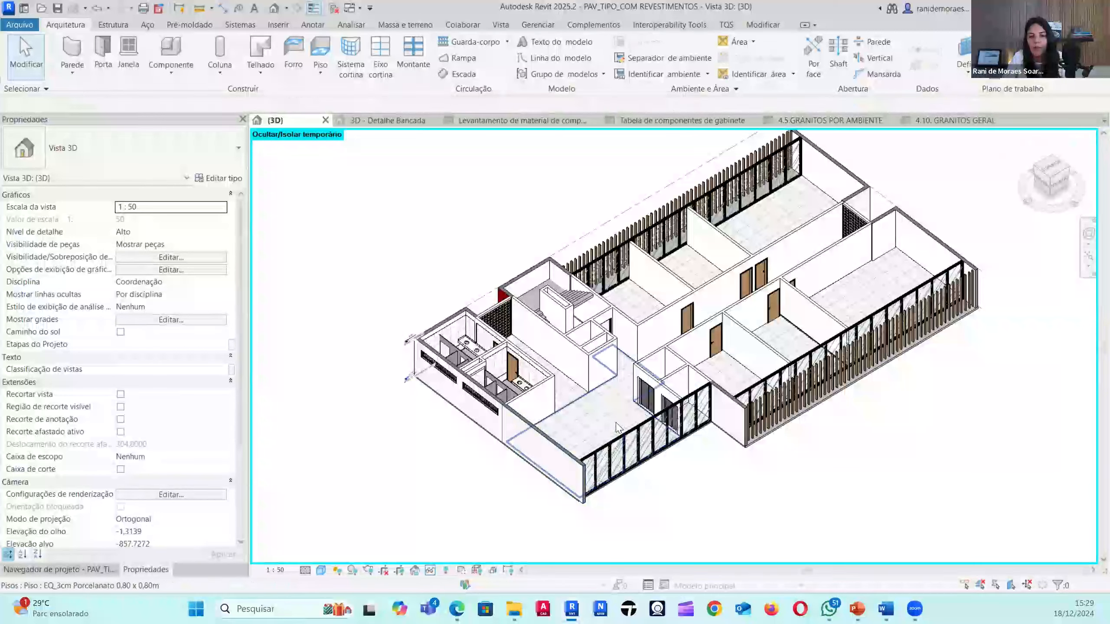
- Select an interior corridor wall and all visible instances of its type in the 3D view, and clear the selection
shift+middle_drag(613, 408, 615, 418)
middle_drag(790, 479, 779, 493)
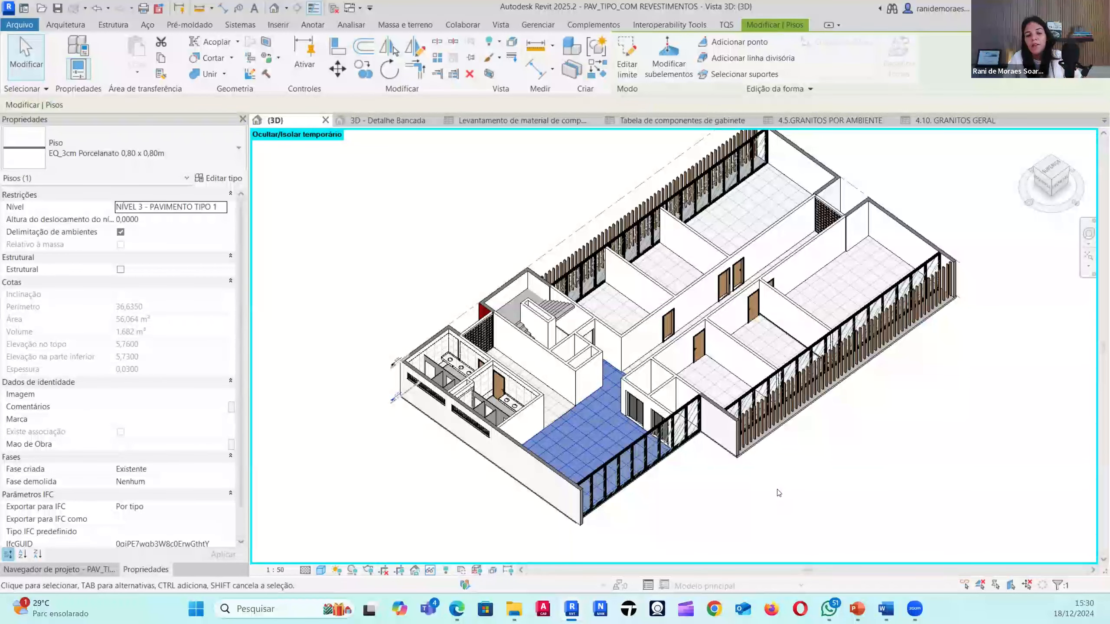
shift+middle_drag(779, 490, 739, 507)
click(647, 348)
shift+middle_drag(979, 451, 669, 247)
scroll(664, 271, up, 3)
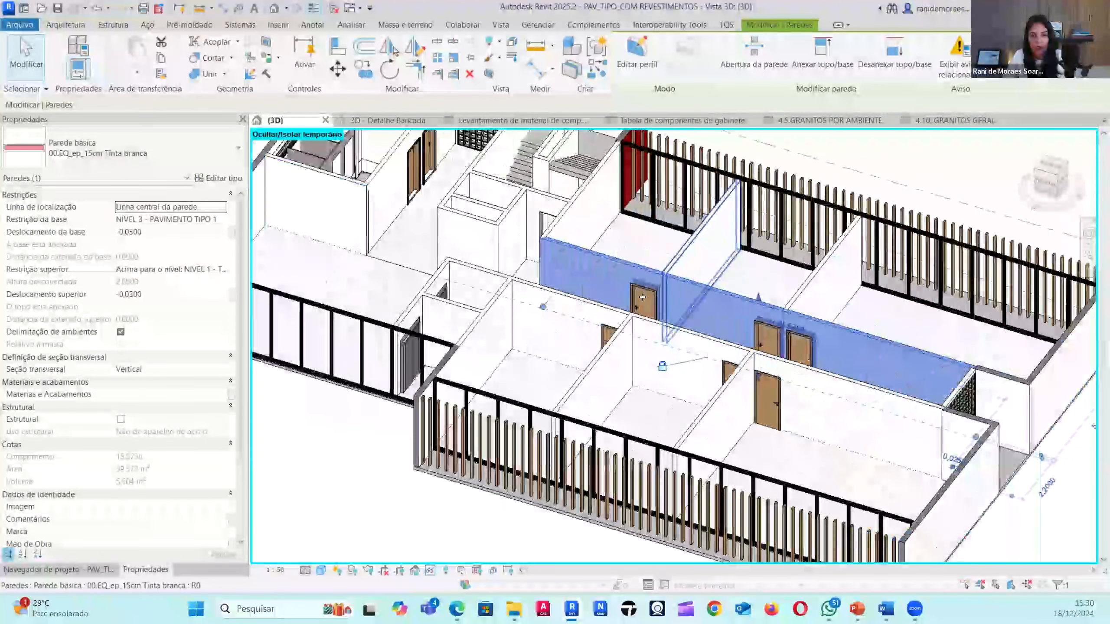
key(s)
key(a)
scroll(676, 290, down, 4)
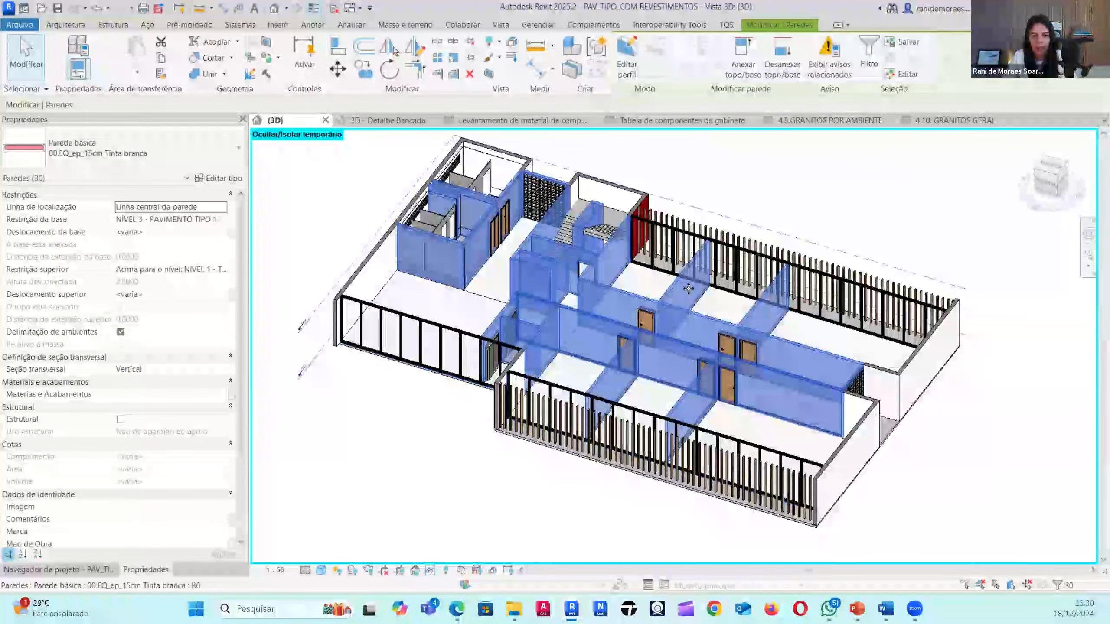
key(Escape)
- Select a partition wall between two rooms and all visible walls of the same type, and clear the selection
click(689, 315)
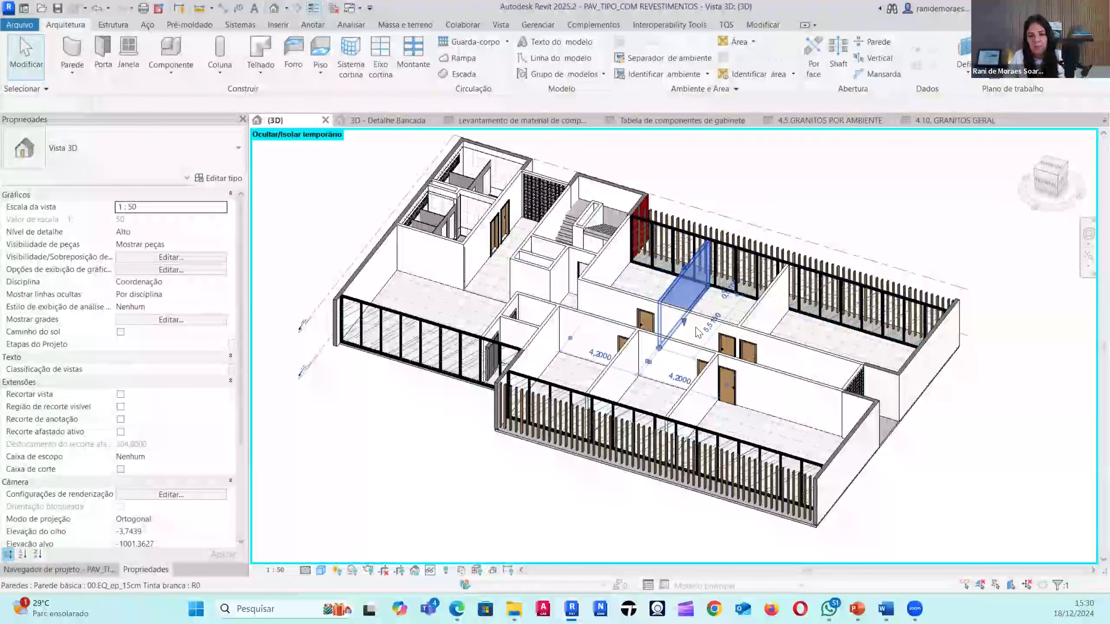
key(s)
key(a)
key(Escape)
- Examine the interior walls one by one, including the long corridor wall and the end wall of the restrooms
click(766, 316)
click(800, 359)
click(825, 417)
shift+middle_drag(825, 418, 835, 501)
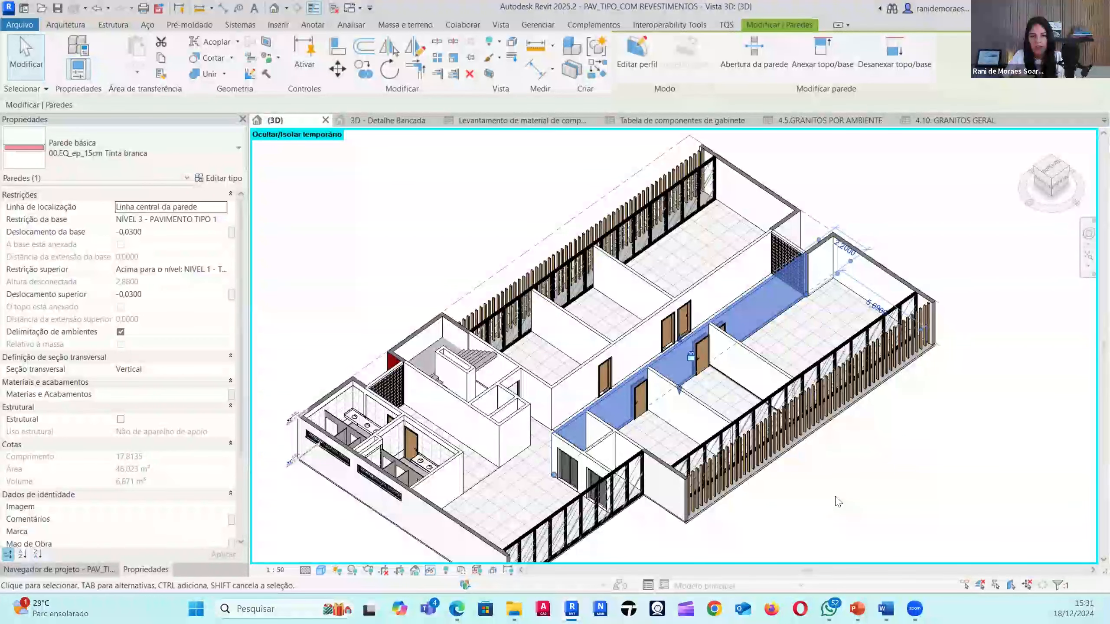
click(837, 502)
click(756, 317)
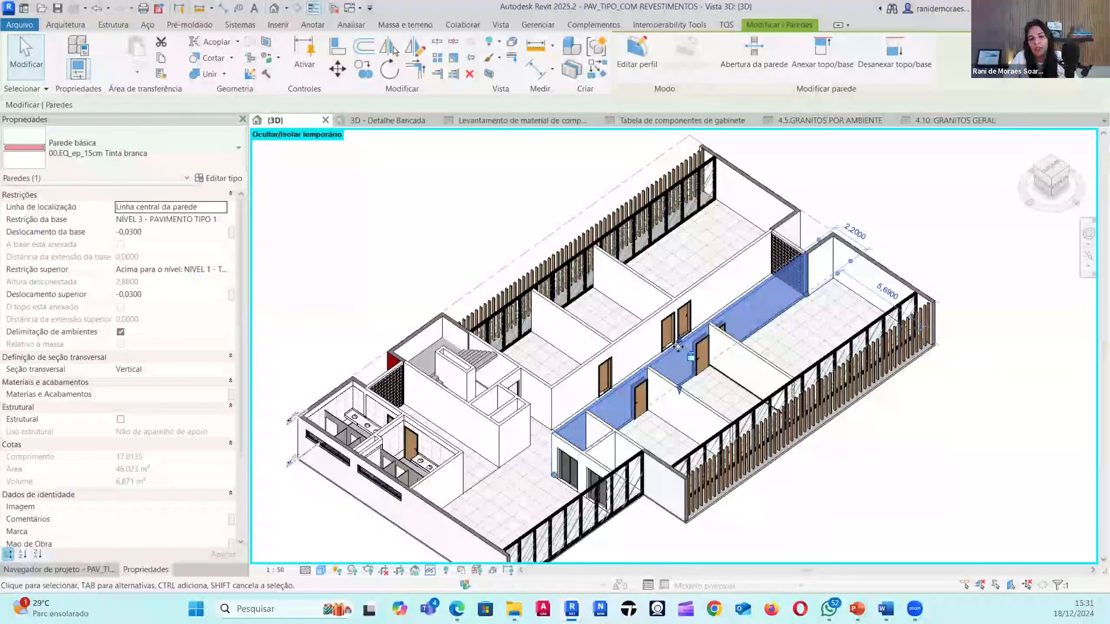
scroll(598, 429, up, 3)
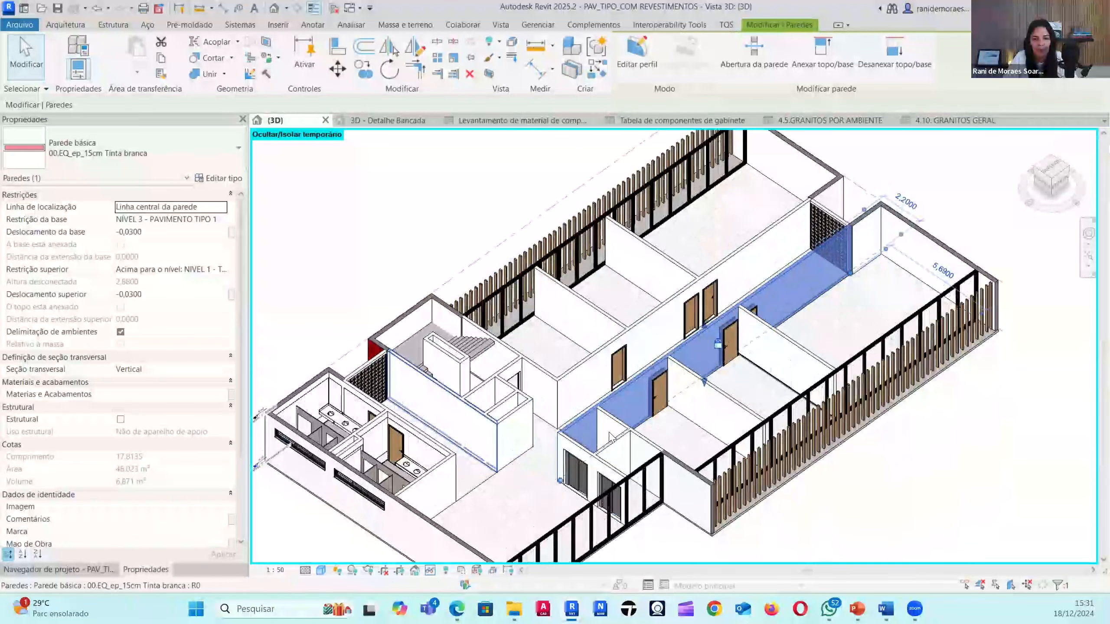
shift+middle_drag(598, 429, 576, 302)
click(600, 450)
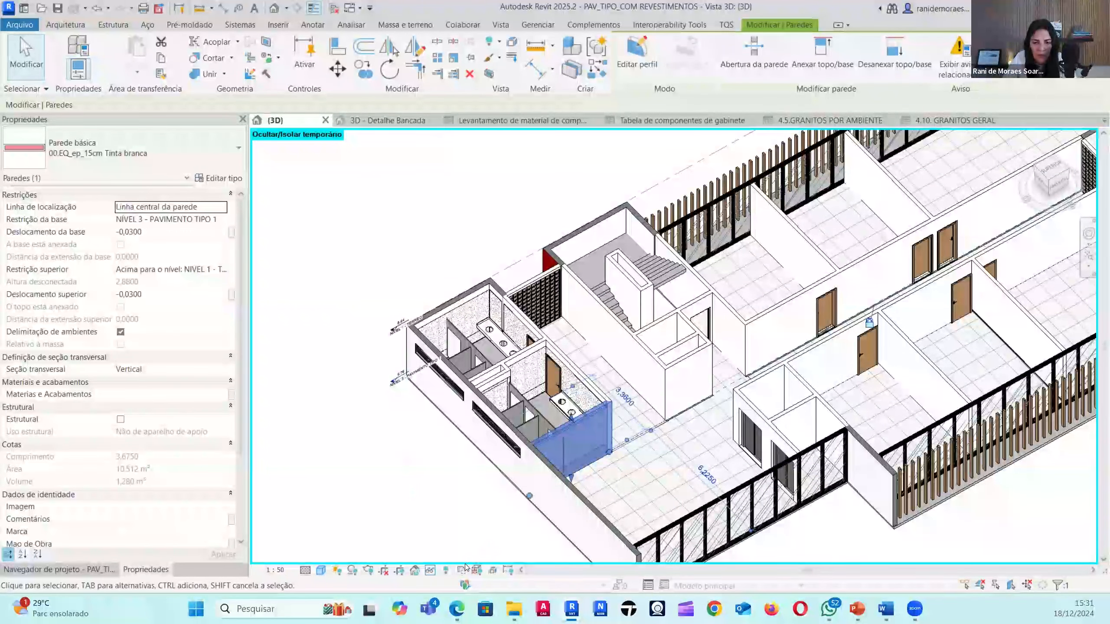
- Reset the temporary hide/isolate in the 3D view and dismiss the save reminder without saving
click(435, 570)
click(467, 557)
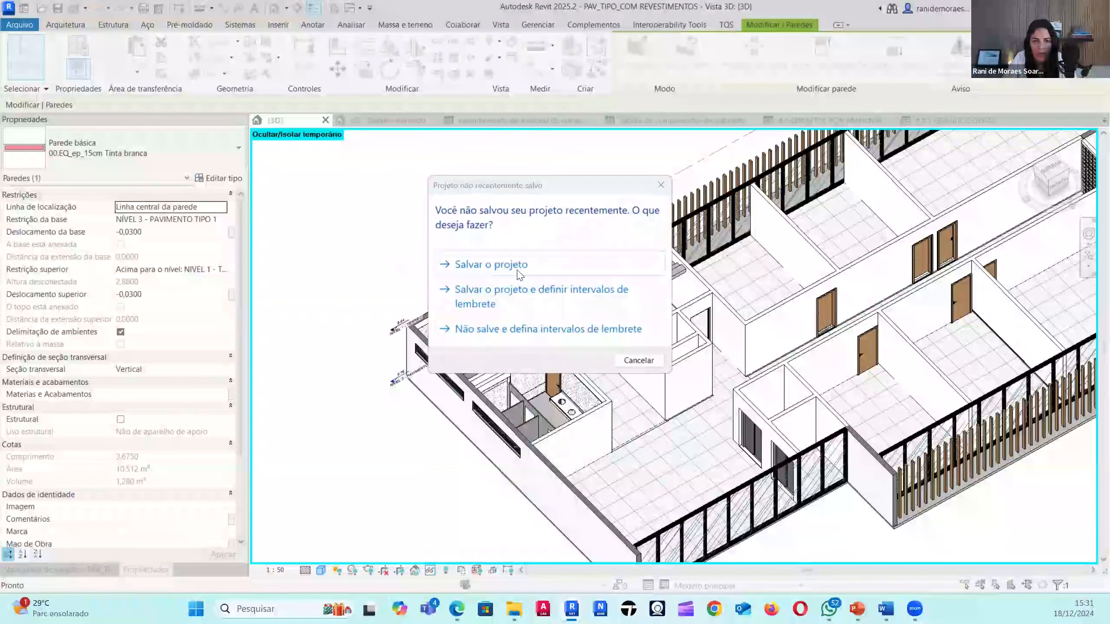
click(638, 361)
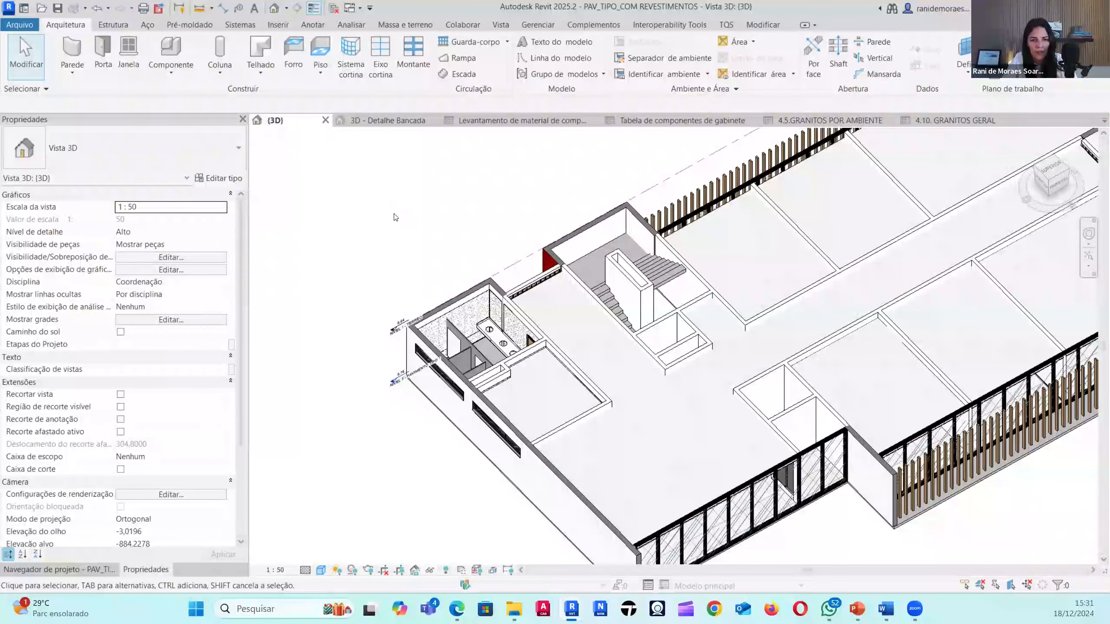
middle_drag(661, 461, 567, 387)
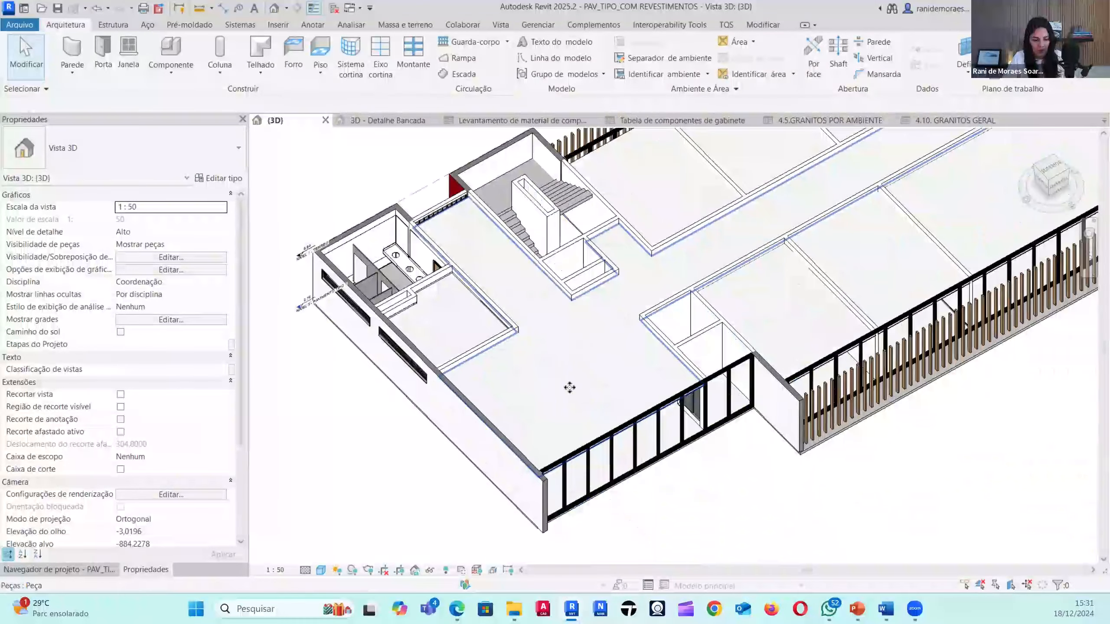
- Select all visible ceiling parts and hide them temporarily in the 3D view
click(571, 386)
scroll(571, 387, down, 3)
key(s)
key(a)
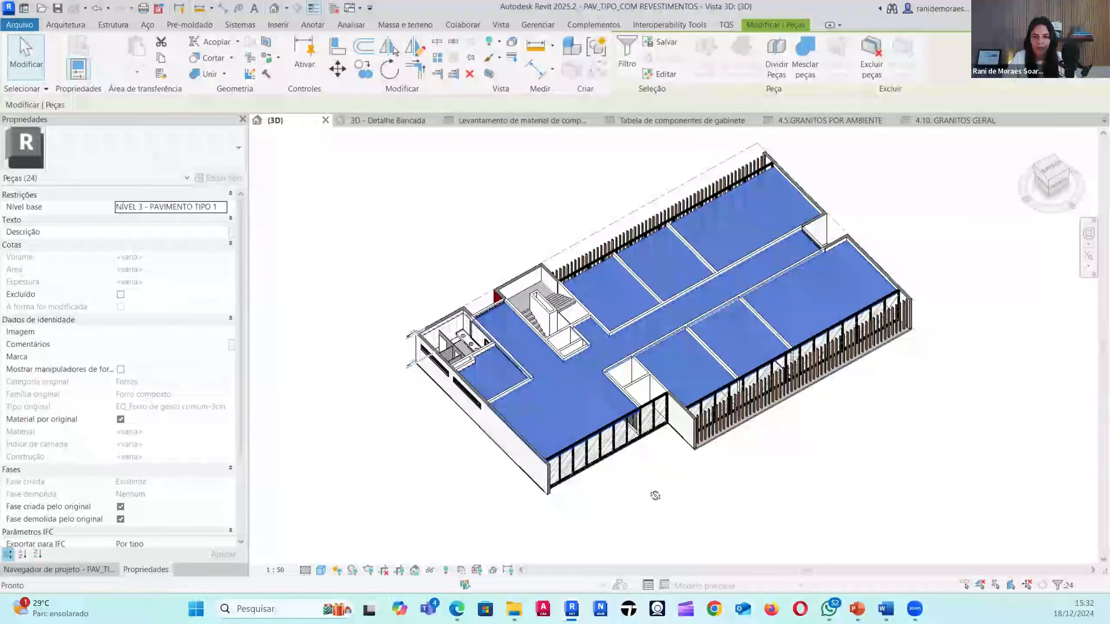
key(h)
key(h)
scroll(541, 321, up, 5)
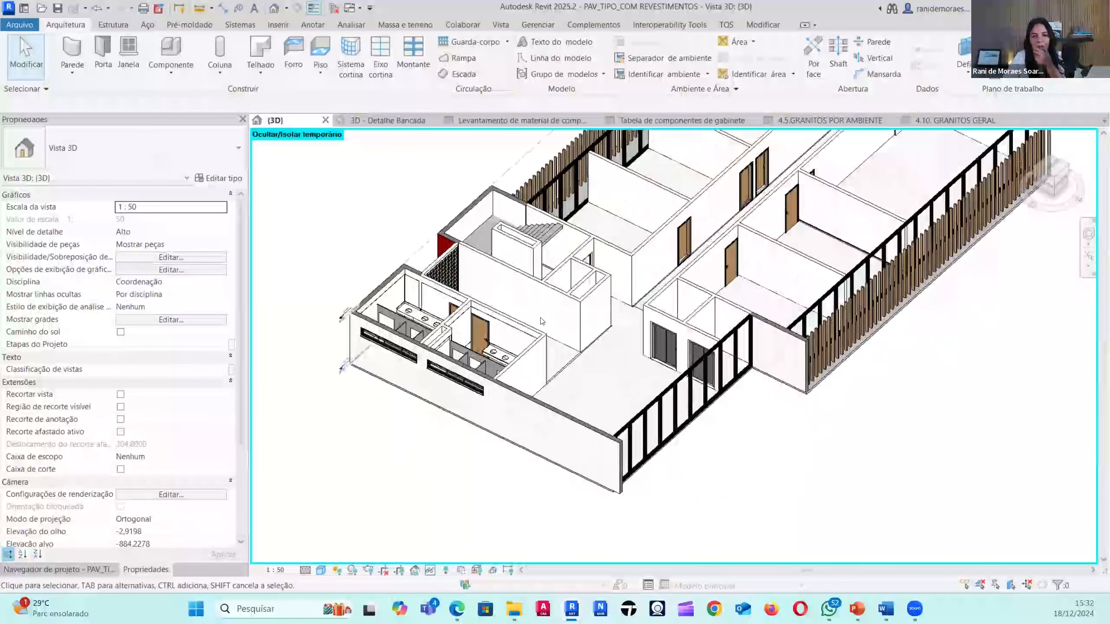
- Examine the wall beside the staircase, select all visible walls of its type, and clear the selection
scroll(581, 363, up, 1)
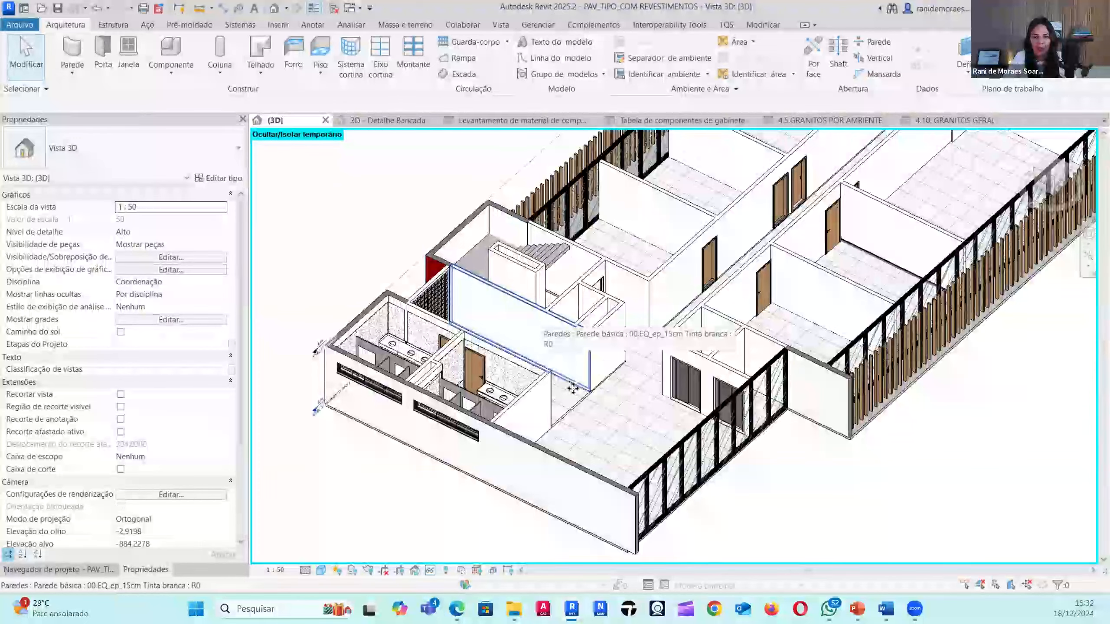
click(579, 366)
scroll(528, 372, up, 3)
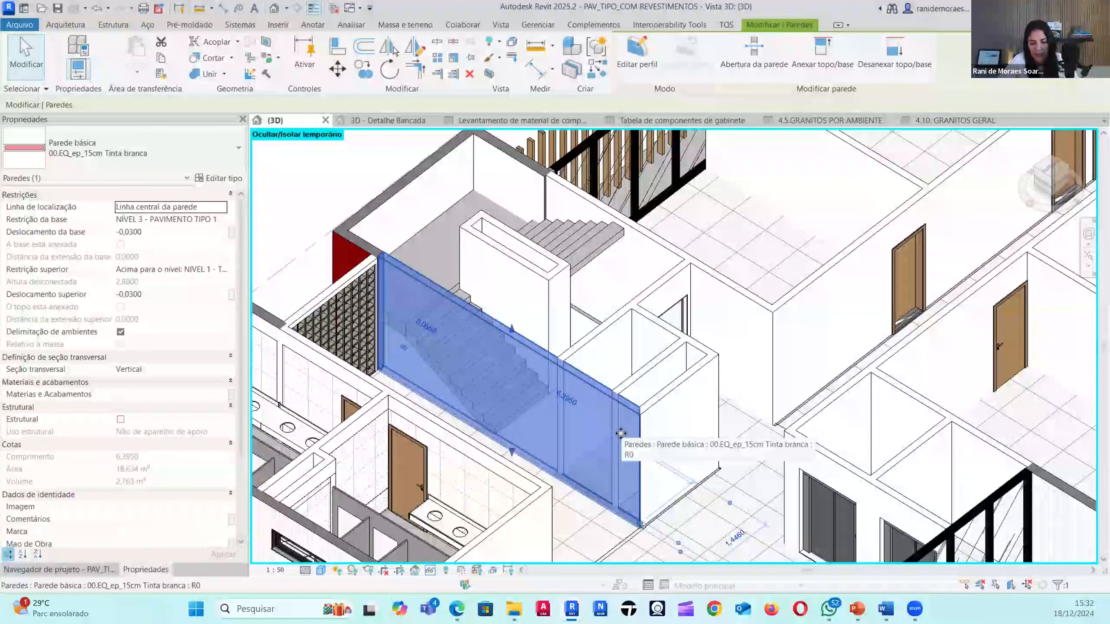
scroll(612, 415, up, 1)
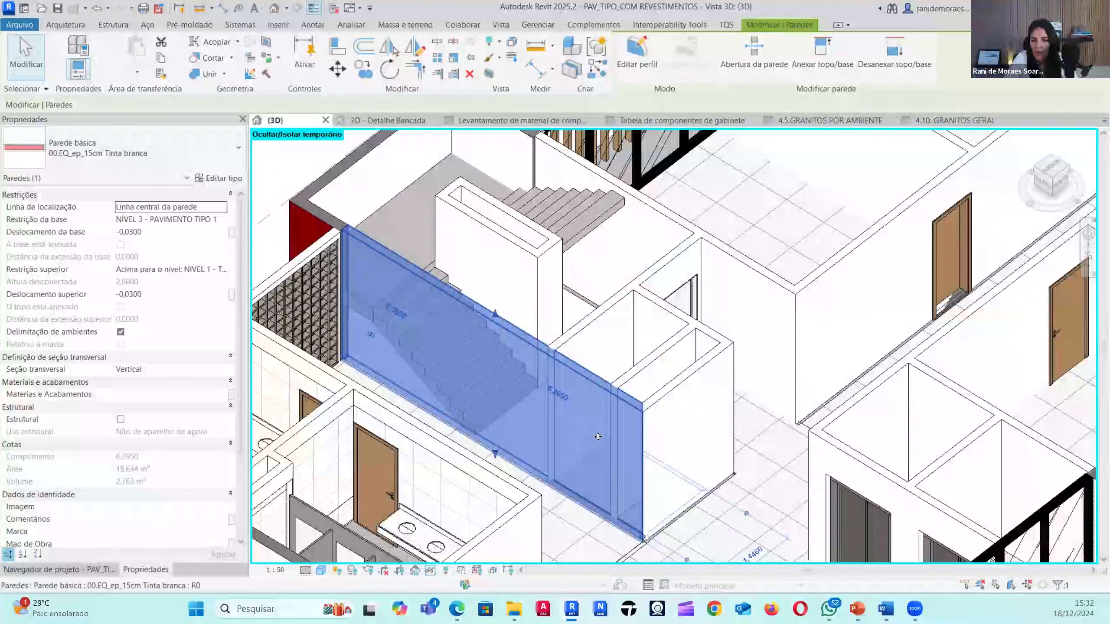
scroll(596, 432, down, 2)
scroll(705, 463, up, 4)
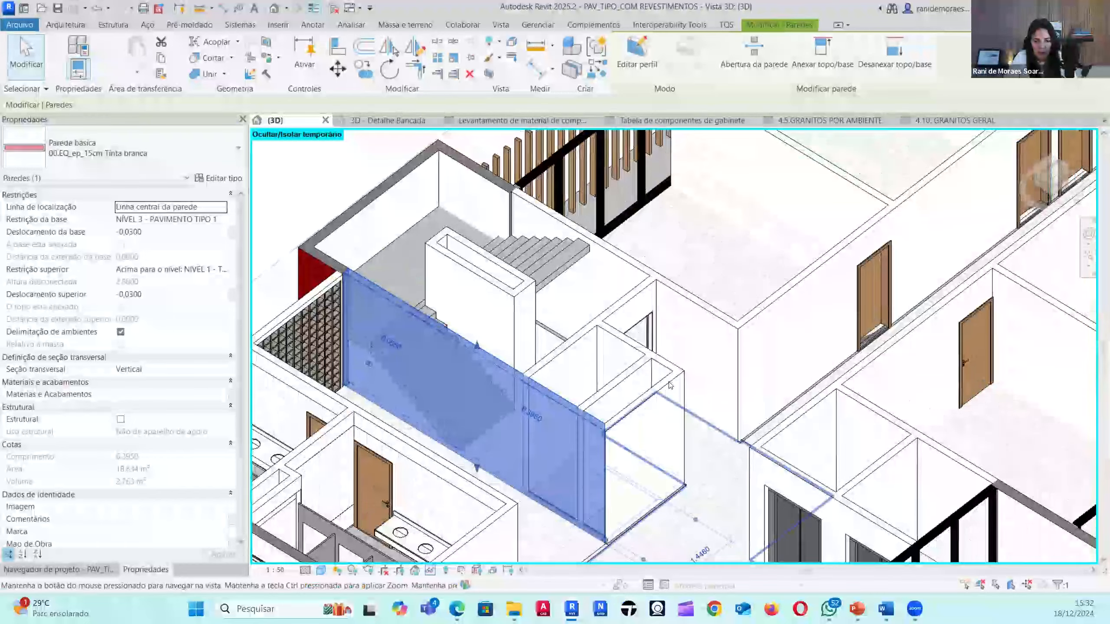
click(706, 424)
key(s)
key(a)
scroll(586, 339, down, 4)
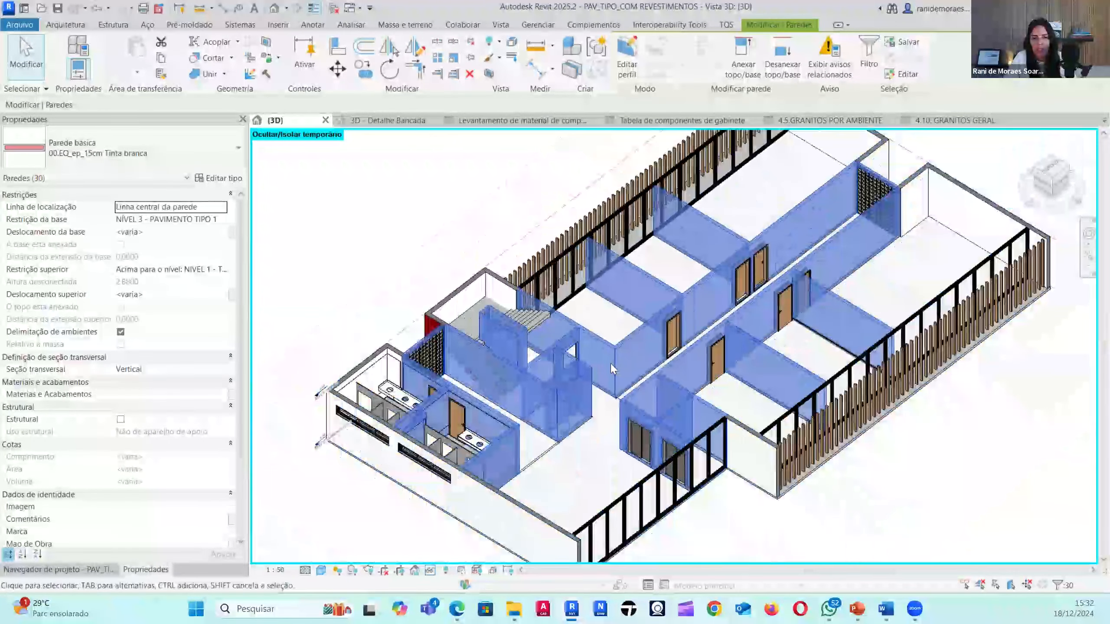
click(611, 363)
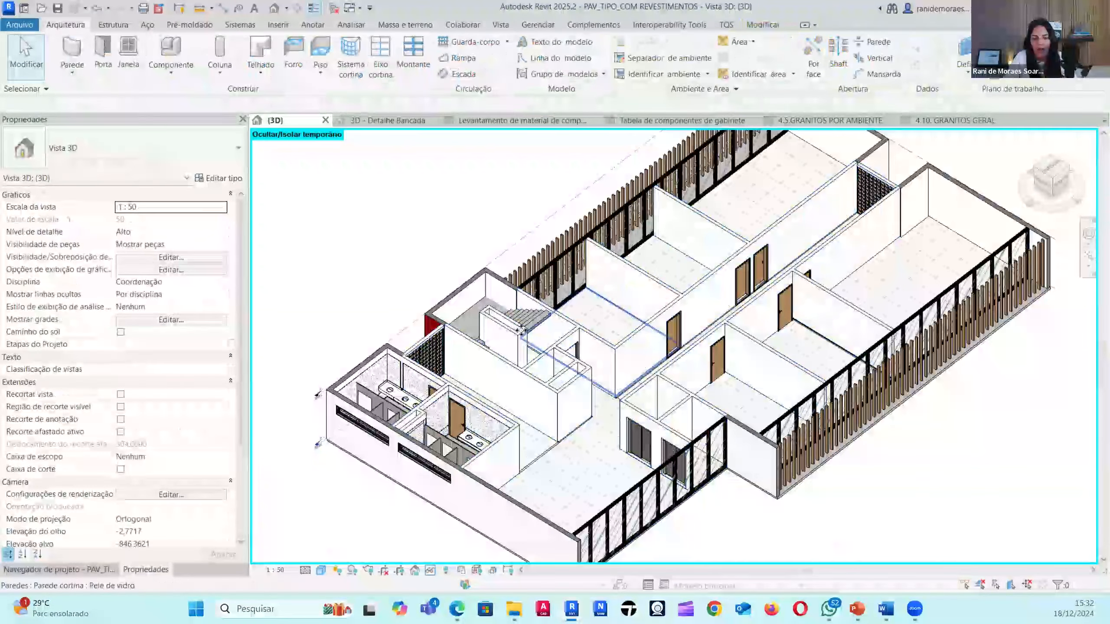
- Use Create Similar on the stairwell wall to draw a separate wall about 5.9 m long outside the building, in front of the restrooms
scroll(577, 352, up, 4)
scroll(578, 351, up, 2)
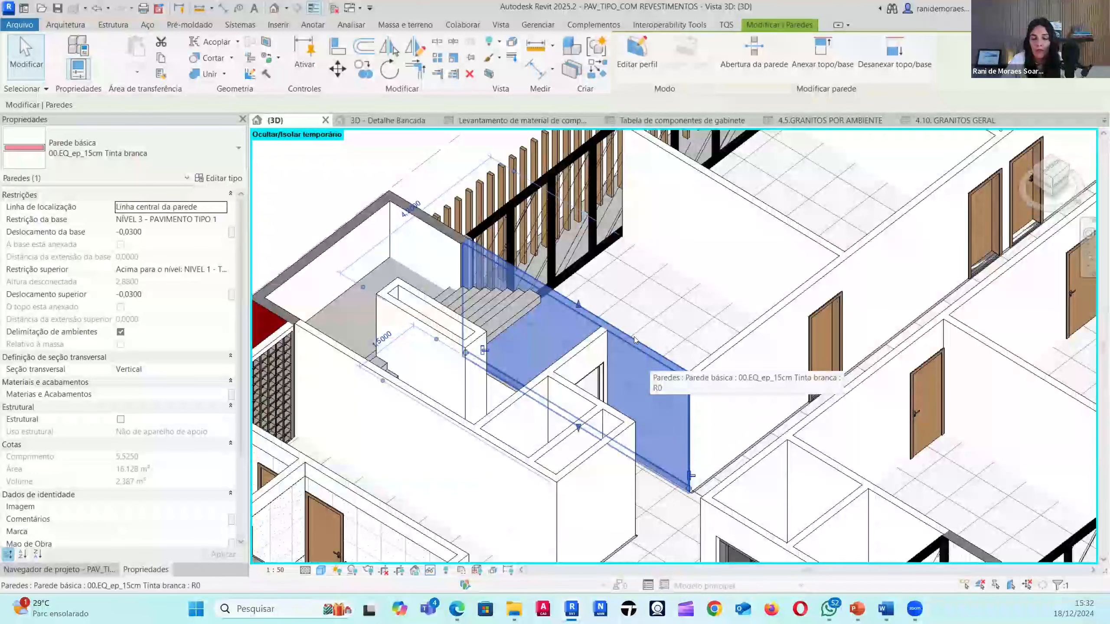
scroll(645, 365, down, 2)
scroll(552, 456, down, 3)
scroll(641, 378, up, 2)
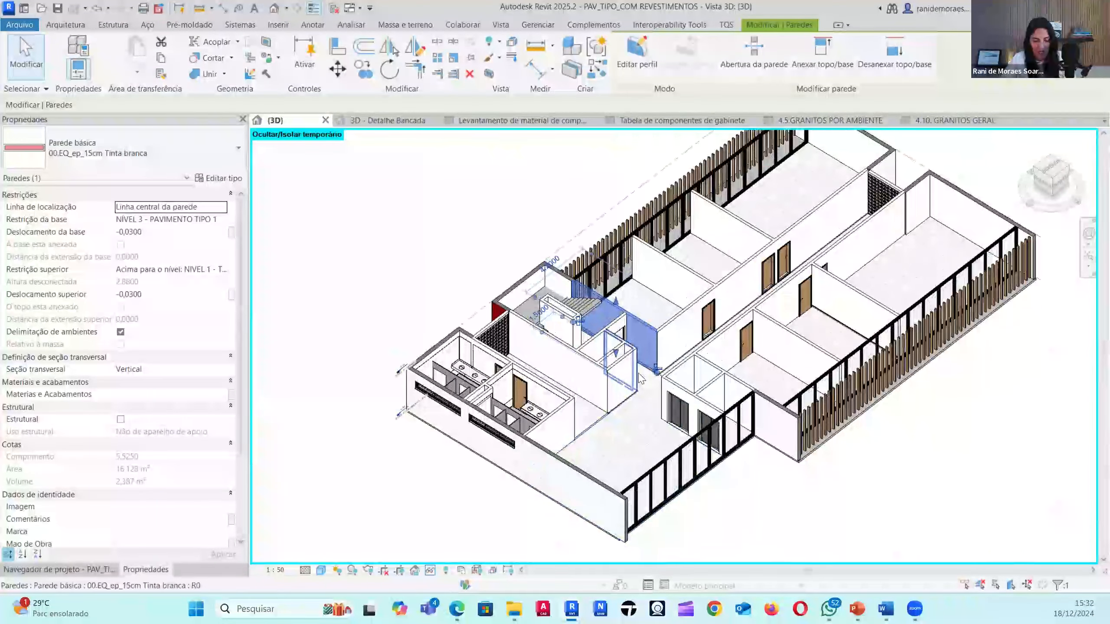
key(c)
key(s)
middle_drag(429, 542, 589, 465)
click(592, 457)
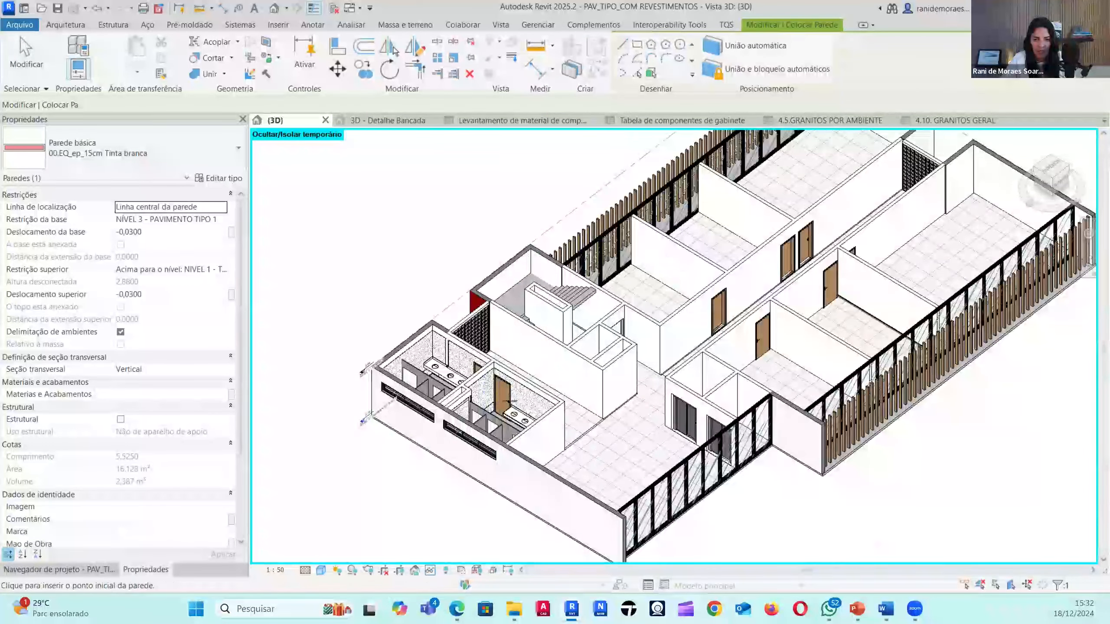
click(521, 411)
key(Escape)
key(Escape)
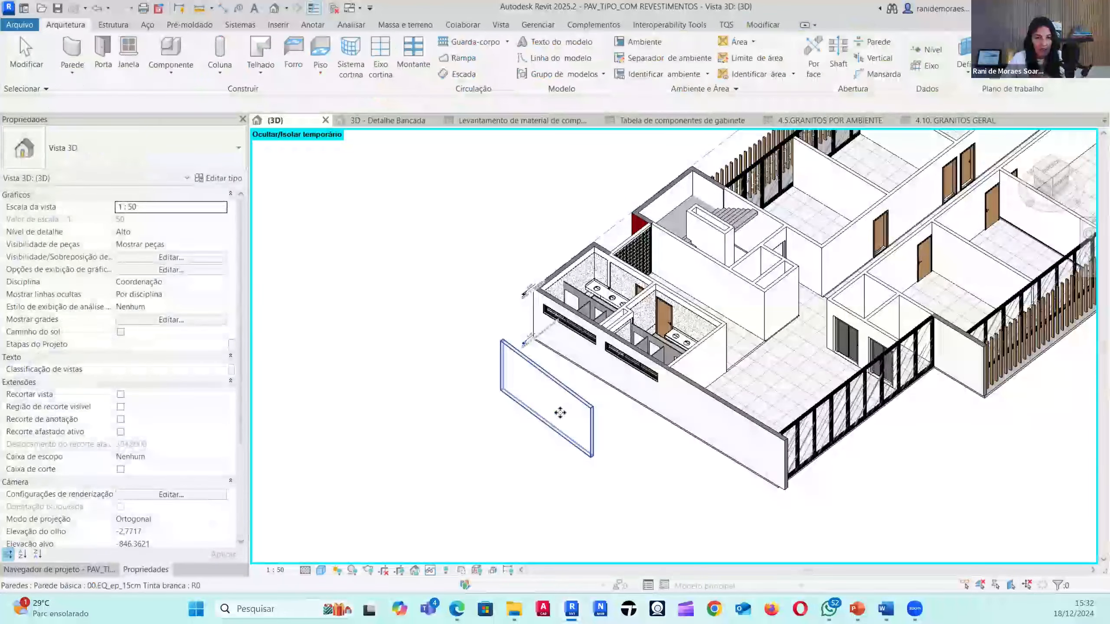
- Open the structure assembly of the new freestanding wall's type, 00.EQ_ep_15cm Tinta branca
click(566, 420)
scroll(565, 420, up, 2)
drag(616, 489, 640, 481)
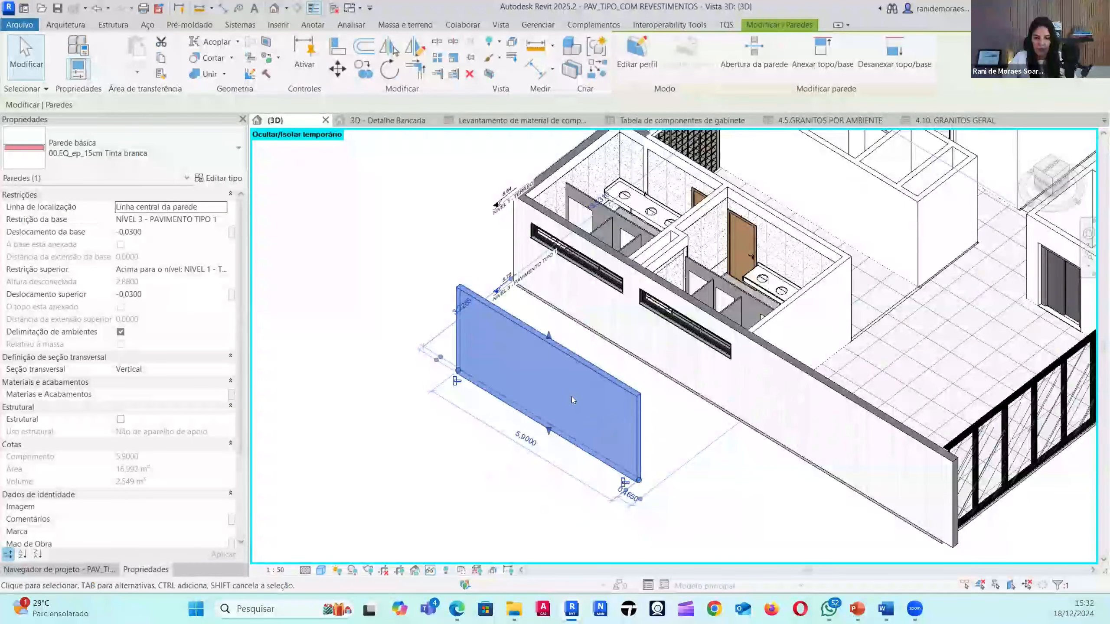
click(221, 177)
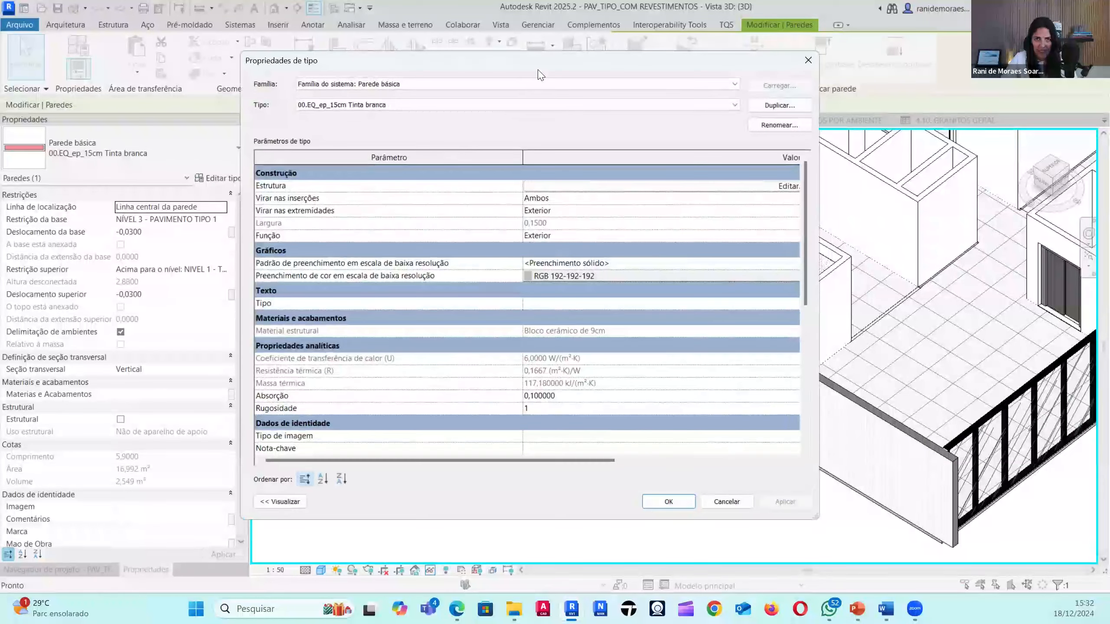
drag(642, 65, 734, 68)
click(698, 191)
- Switch the assembly preview to the section view and frame the wall layers up close
click(372, 504)
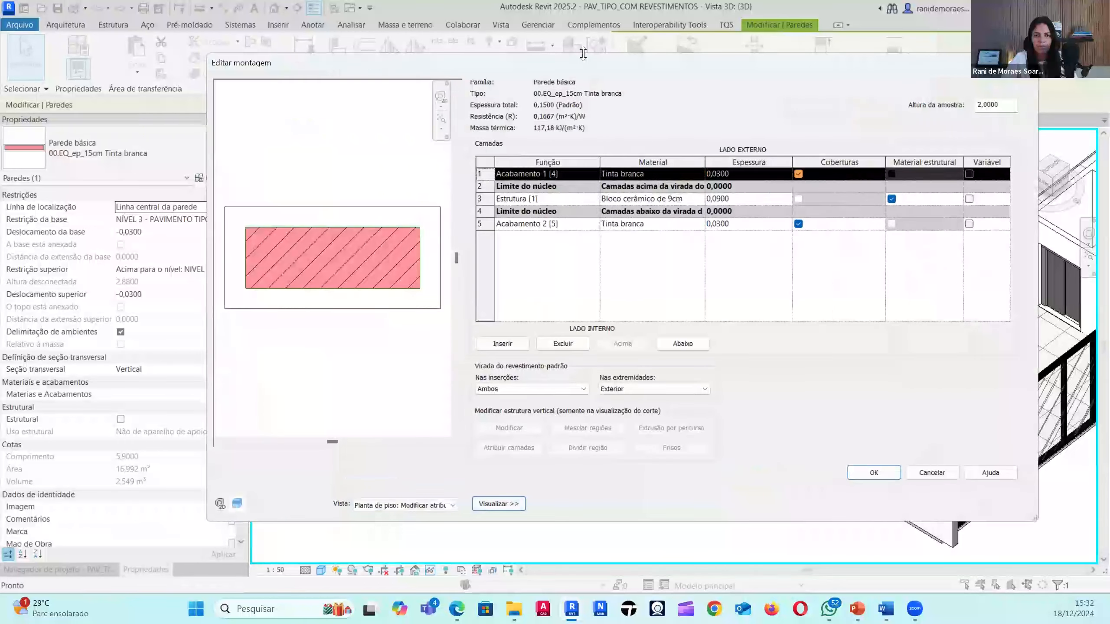
drag(577, 65, 544, 64)
click(372, 504)
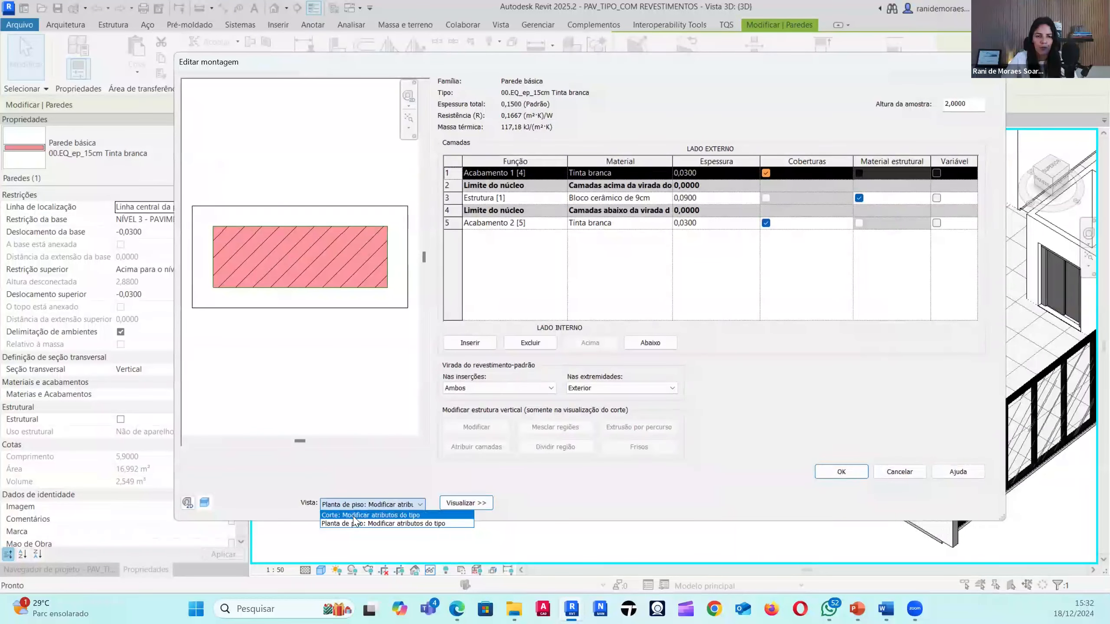
click(356, 523)
scroll(297, 206, up, 5)
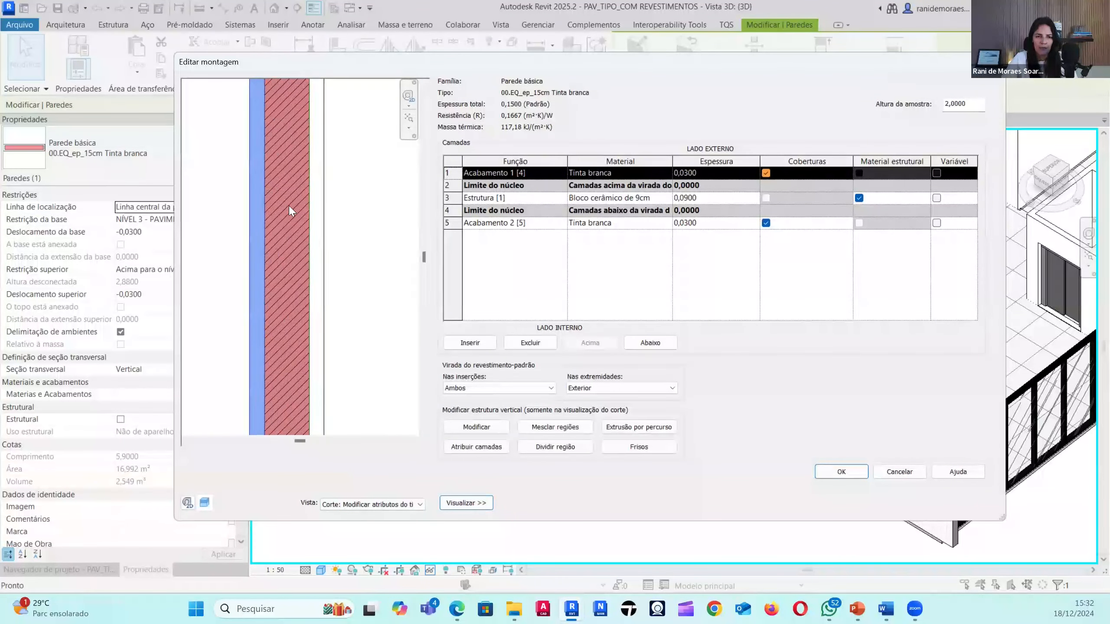
scroll(322, 229, down, 3)
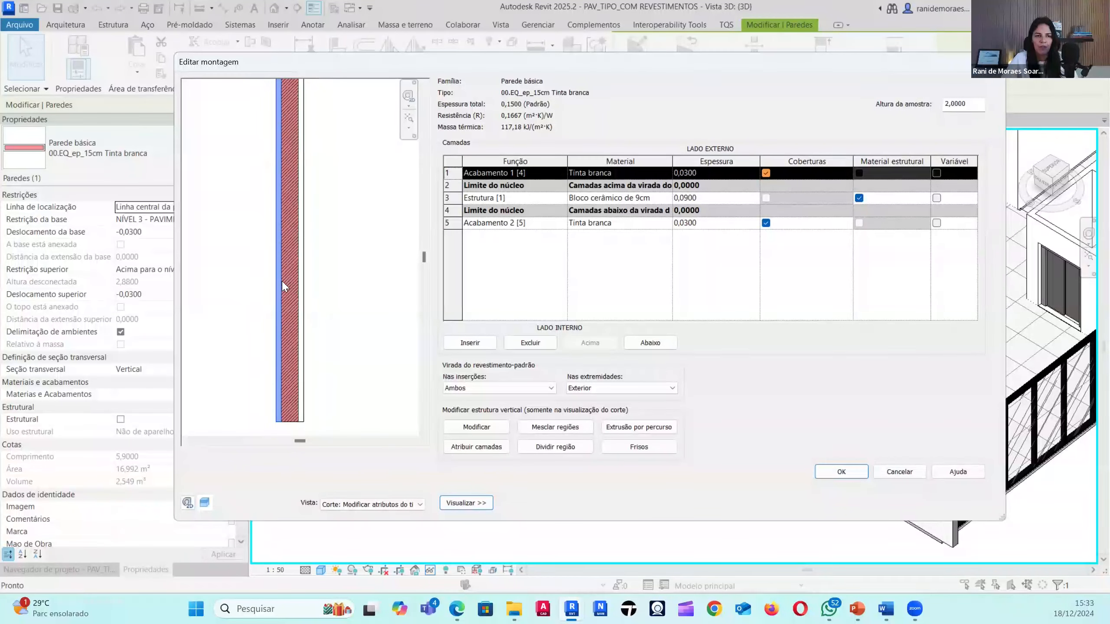
scroll(318, 318, up, 2)
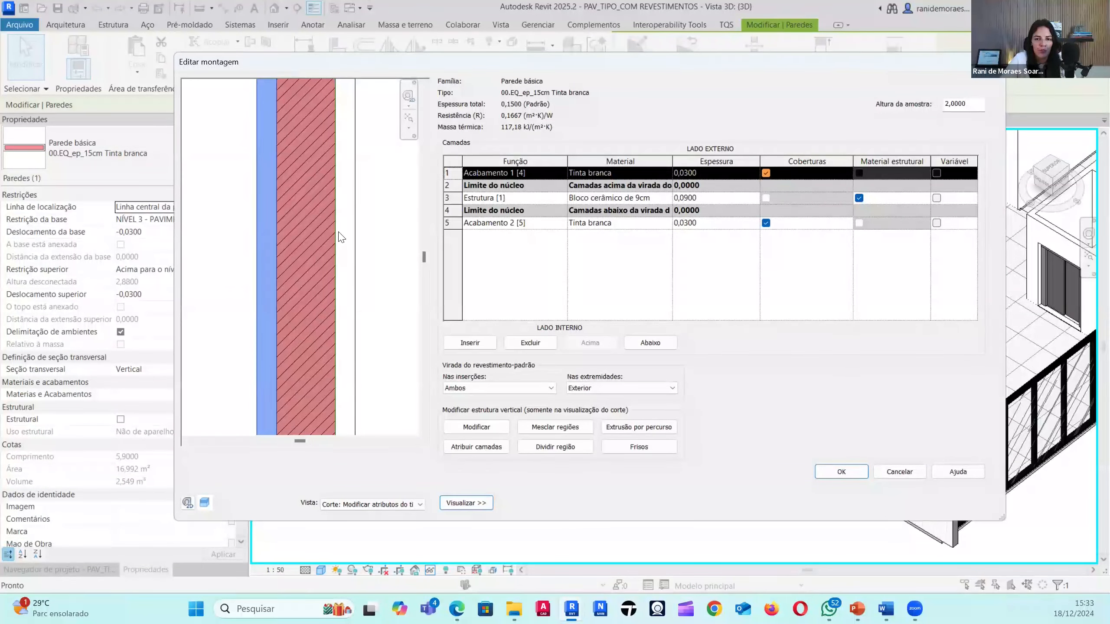
- Examine the materials of the Acabamento 1 and Acabamento 2 layers against the section preview
click(618, 174)
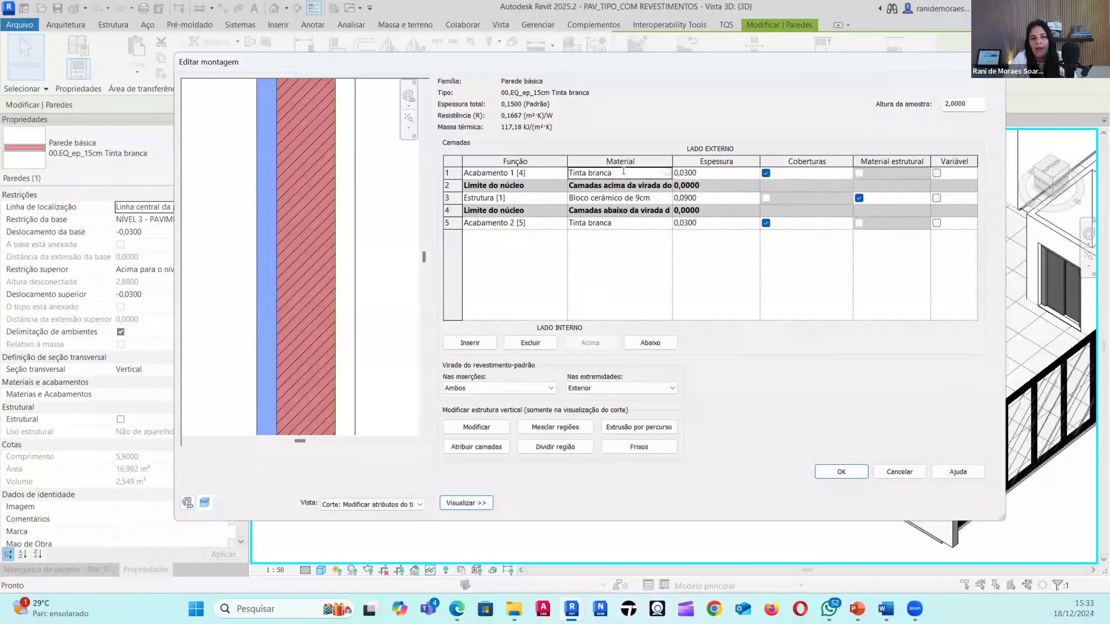
click(616, 223)
click(633, 173)
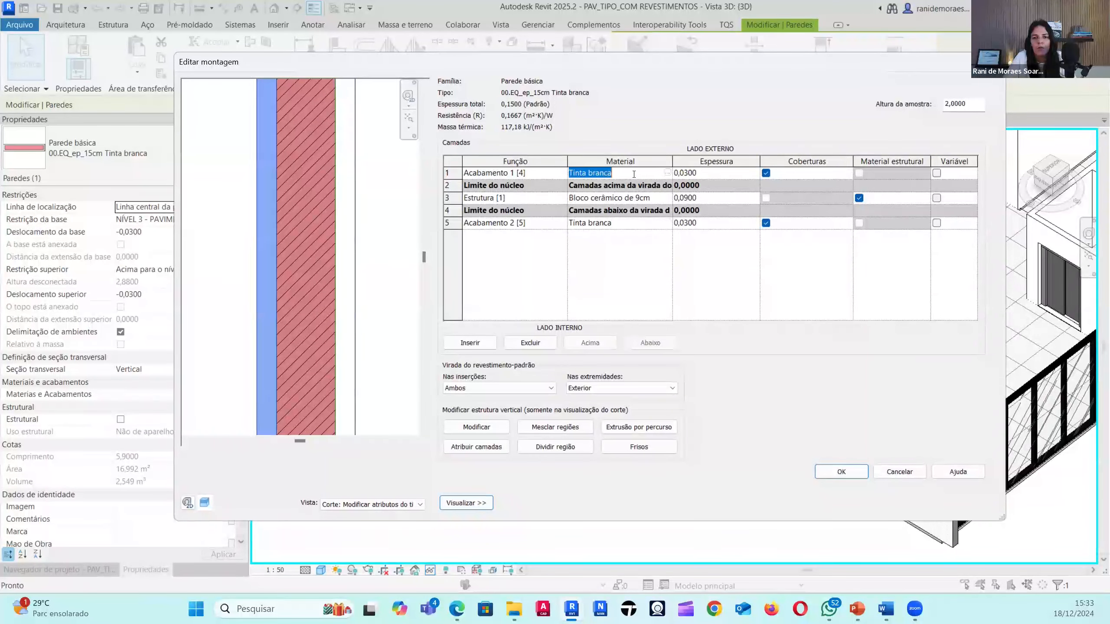
click(628, 224)
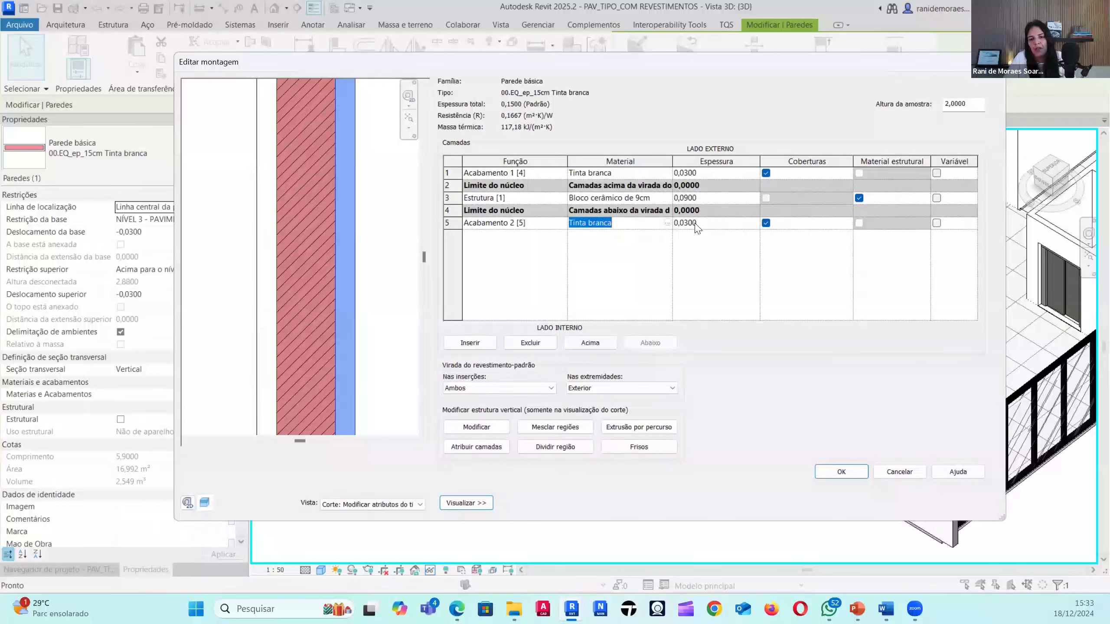
scroll(268, 212, down, 3)
scroll(292, 227, up, 2)
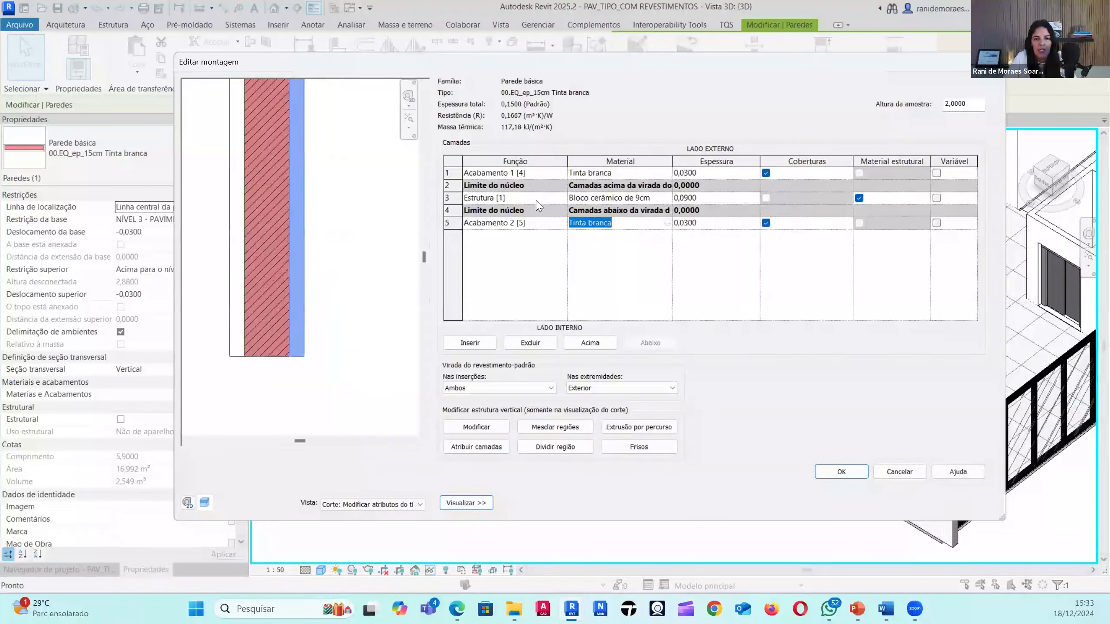
scroll(345, 262, up, 3)
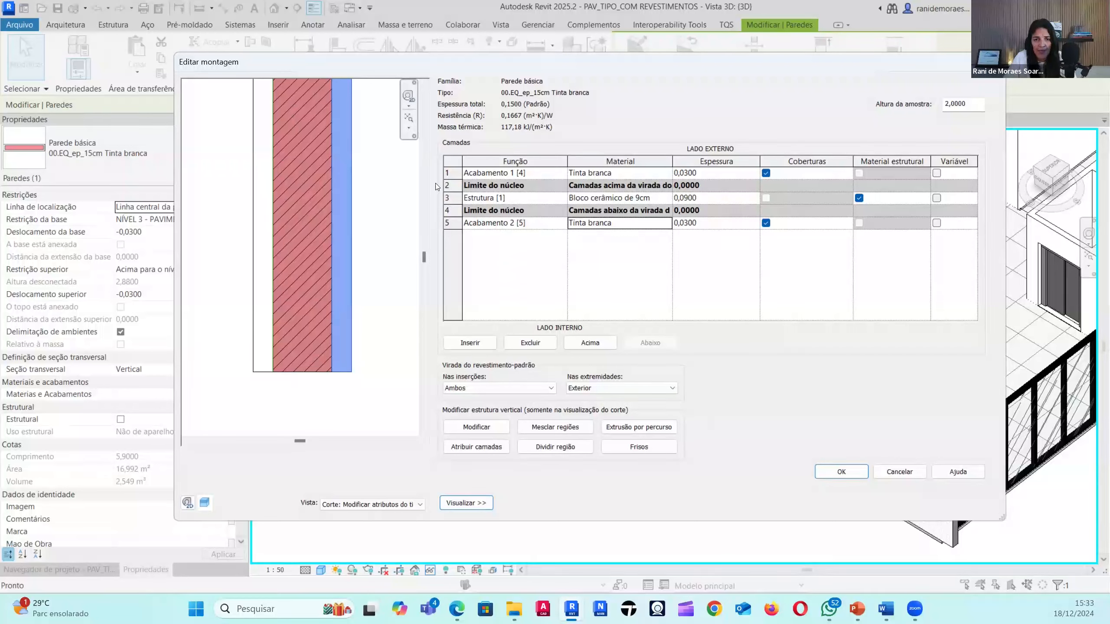
- Highlight the Acabamento 1 layer in the section preview and close the wall type's settings without changing them
click(450, 172)
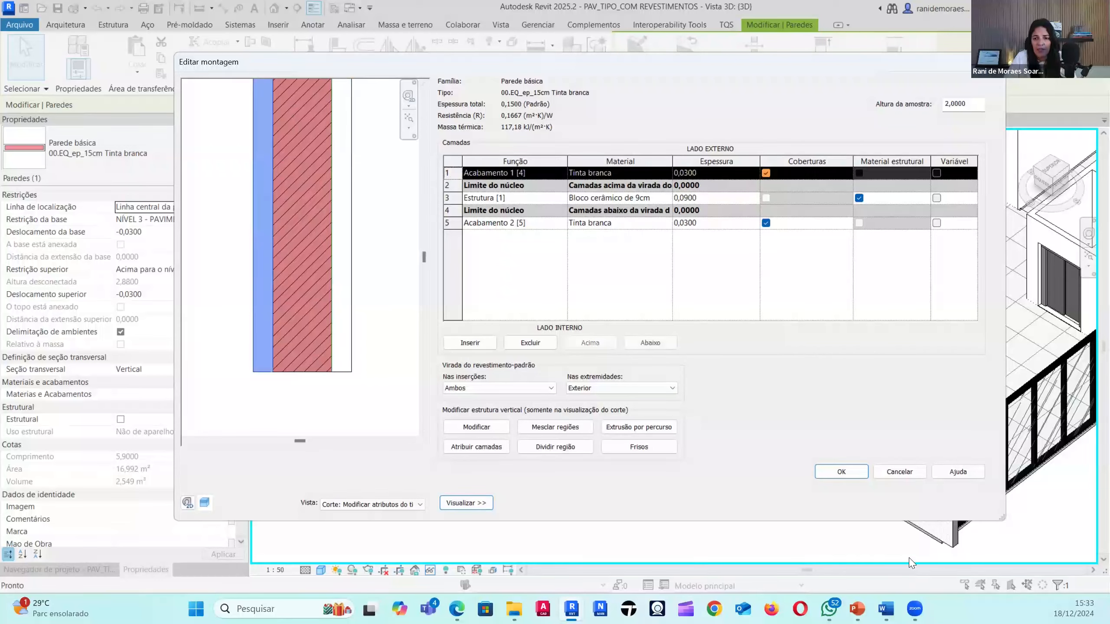
click(889, 473)
click(892, 504)
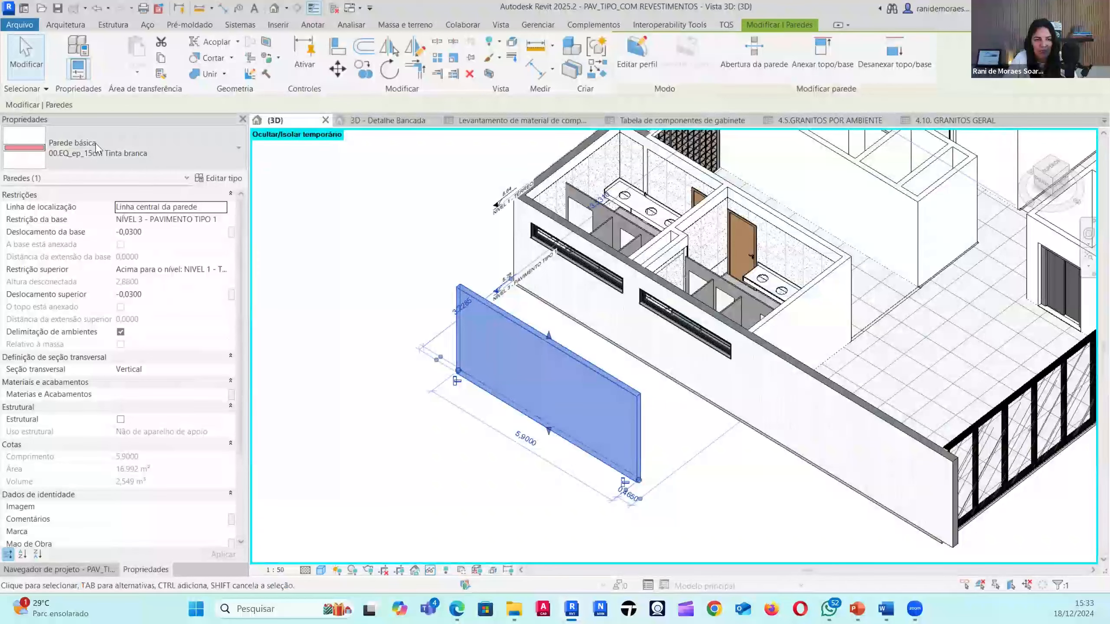
- Change the freestanding wall's type to 00.EQ_ep_15cm Tinta branca (rod)
click(222, 165)
drag(243, 214, 243, 236)
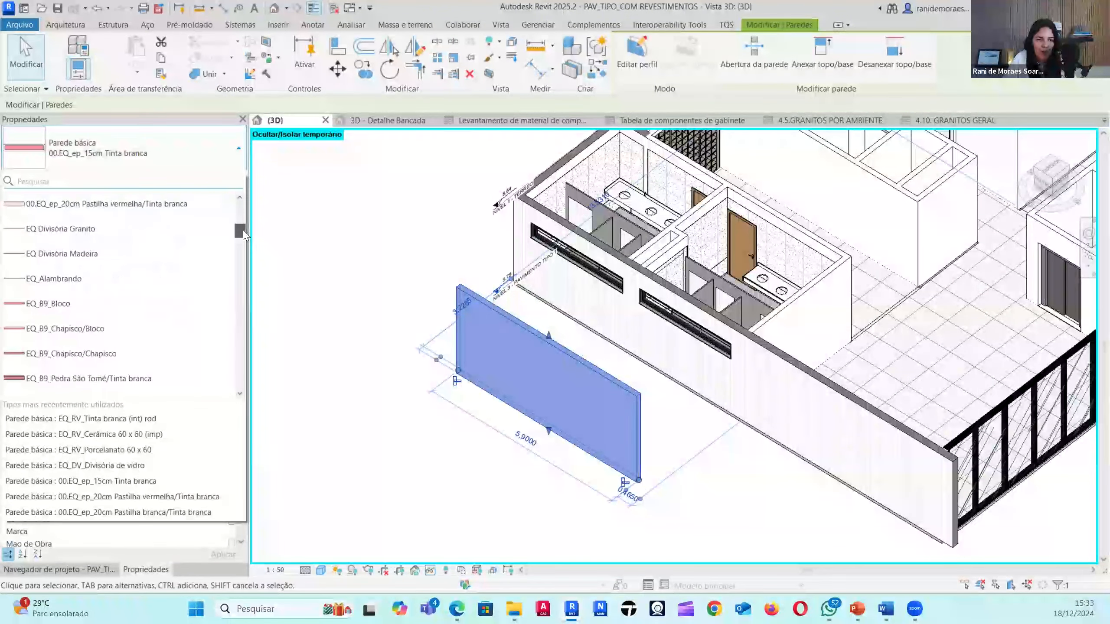
scroll(118, 213, up, 3)
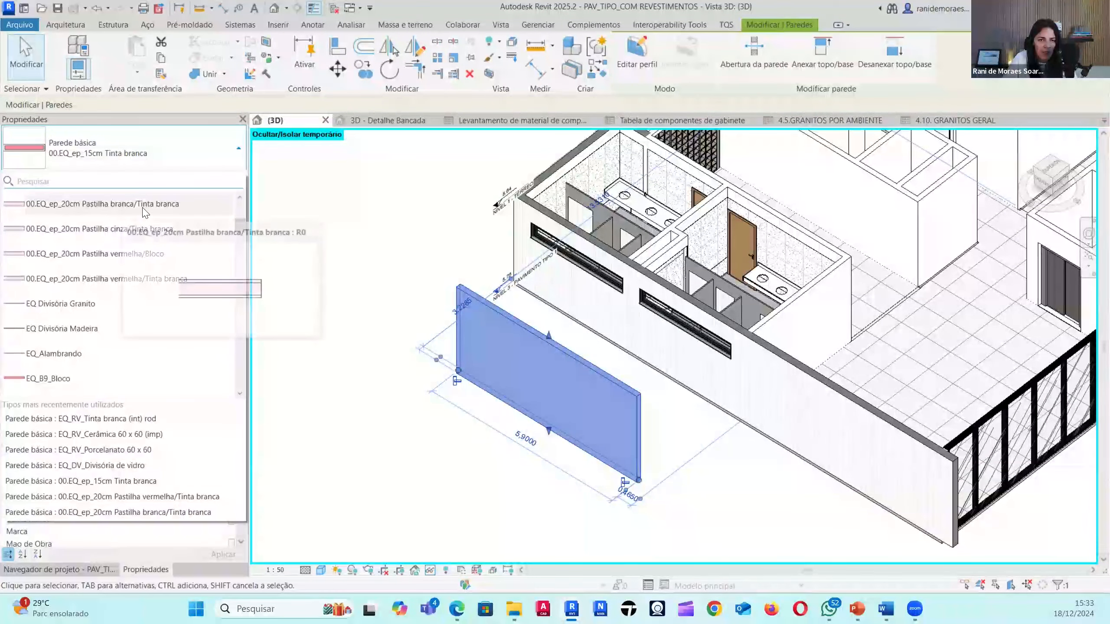
scroll(175, 236, up, 3)
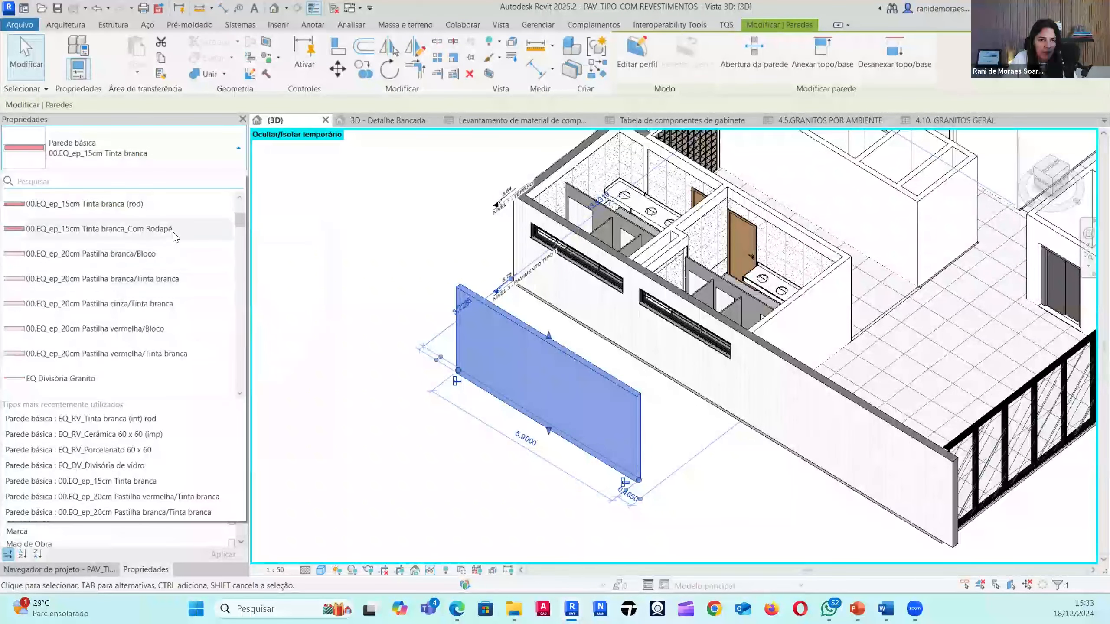
click(118, 216)
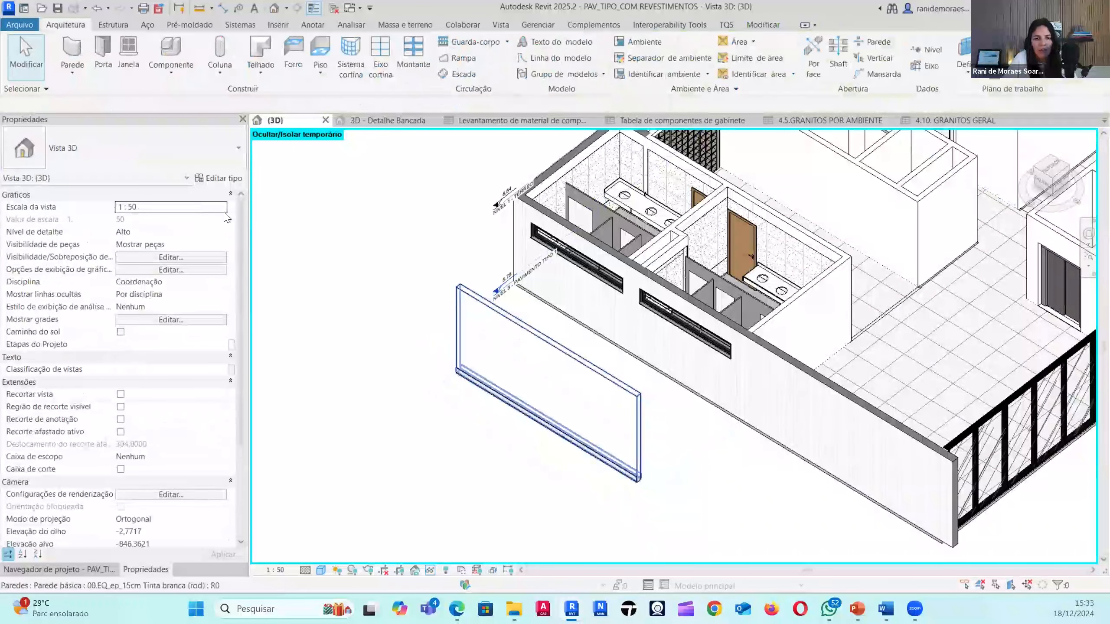
- Inspect the structure assembly of the 00.EQ_ep_15cm Tinta branca (rod) type and close it without changes
click(218, 177)
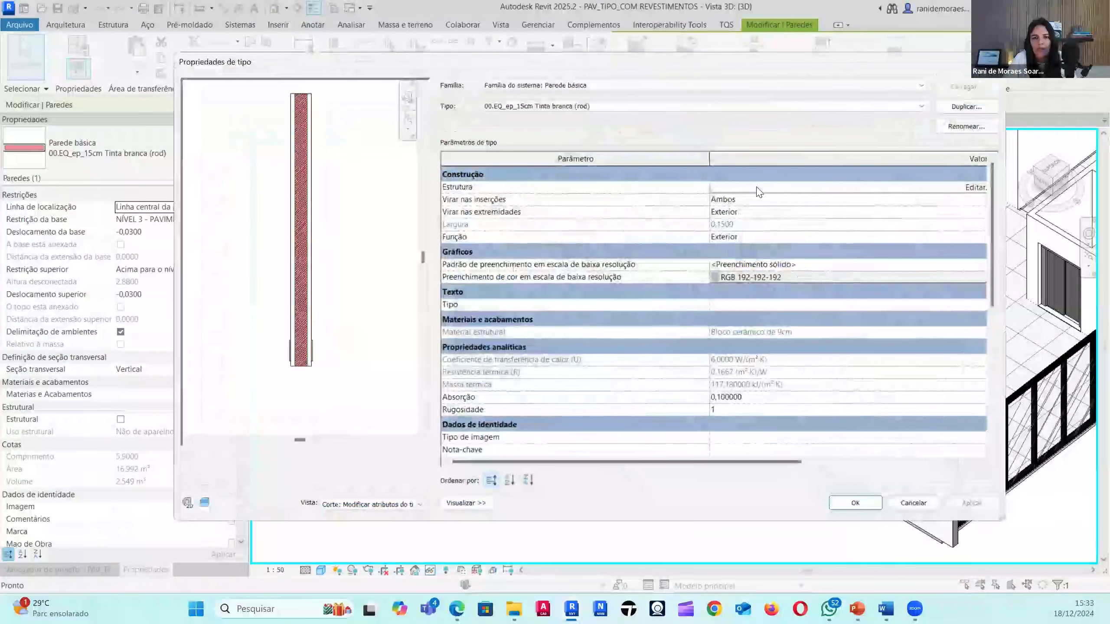
click(953, 189)
click(900, 472)
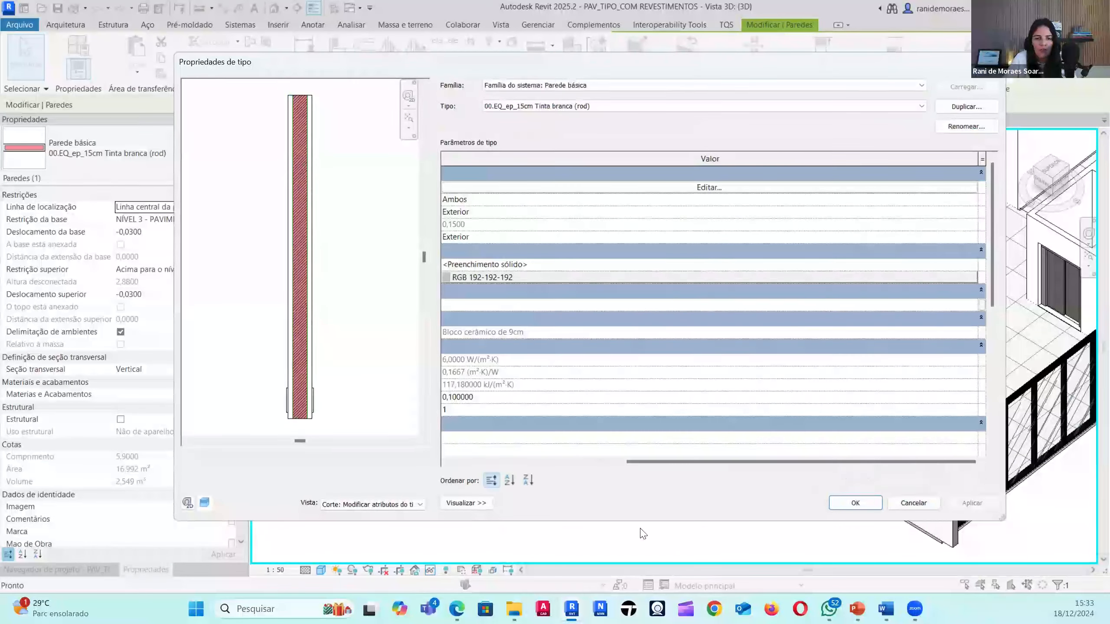
click(581, 507)
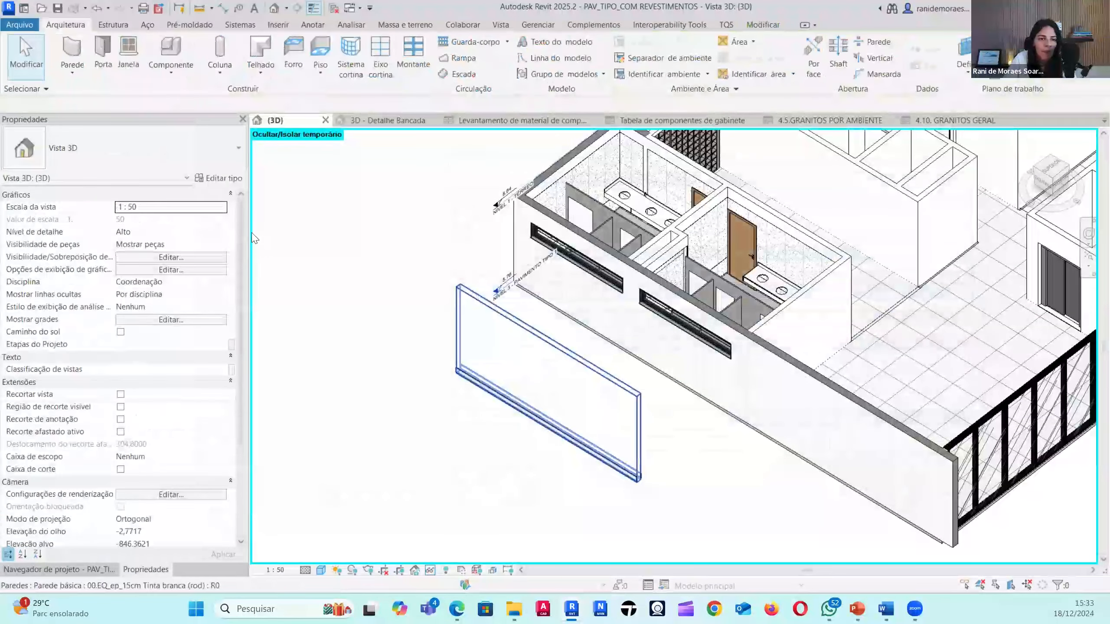
- Change the freestanding wall's type to EQ_B9_Porcelanato 60x60/Cerâmica 0,45 x 0,45
click(535, 413)
click(144, 148)
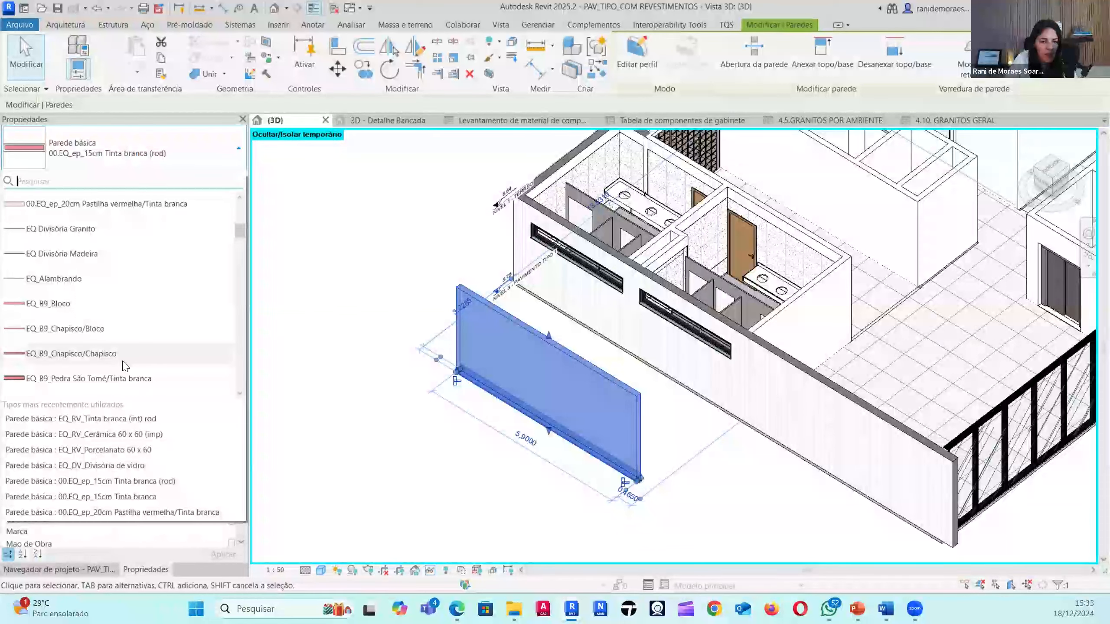
scroll(131, 280, down, 5)
click(133, 280)
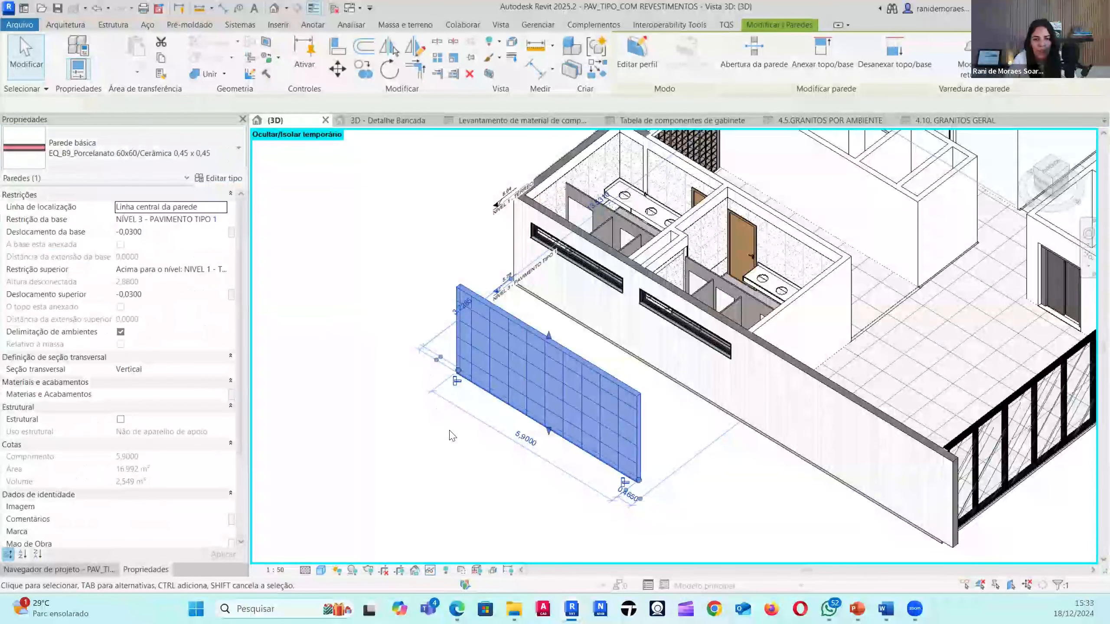
- Examine the finish, substrate and core layers of the porcelain/ceramic wall type in its structure assembly and section preview, leaving them unchanged
shift+middle_drag(371, 275, 313, 276)
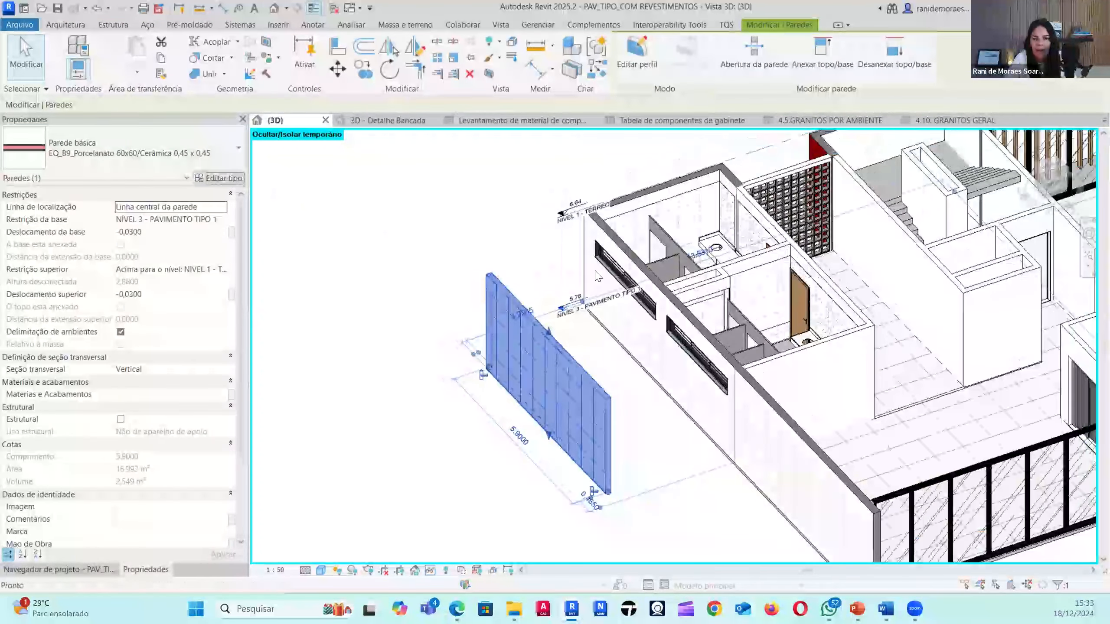
click(222, 179)
click(734, 188)
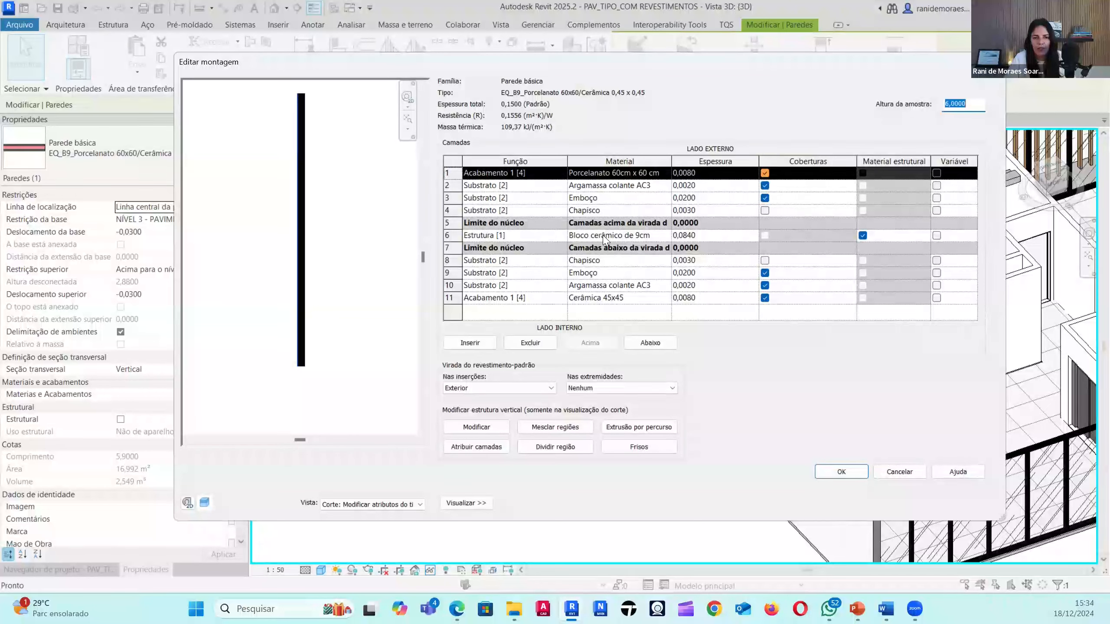
scroll(318, 362, up, 8)
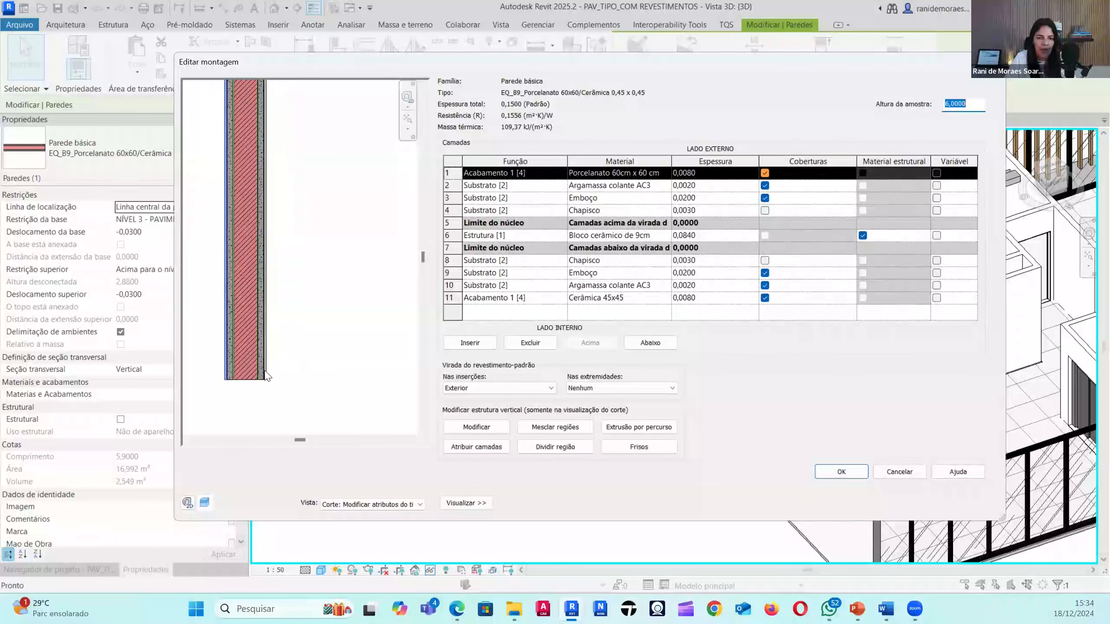
scroll(273, 306, down, 5)
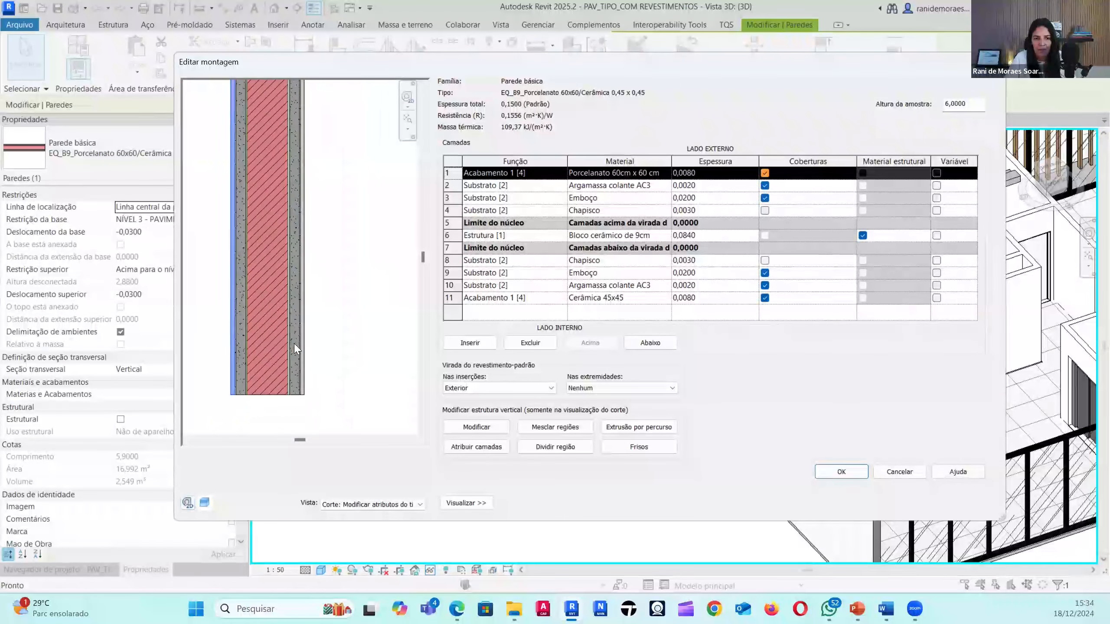
scroll(328, 346, down, 3)
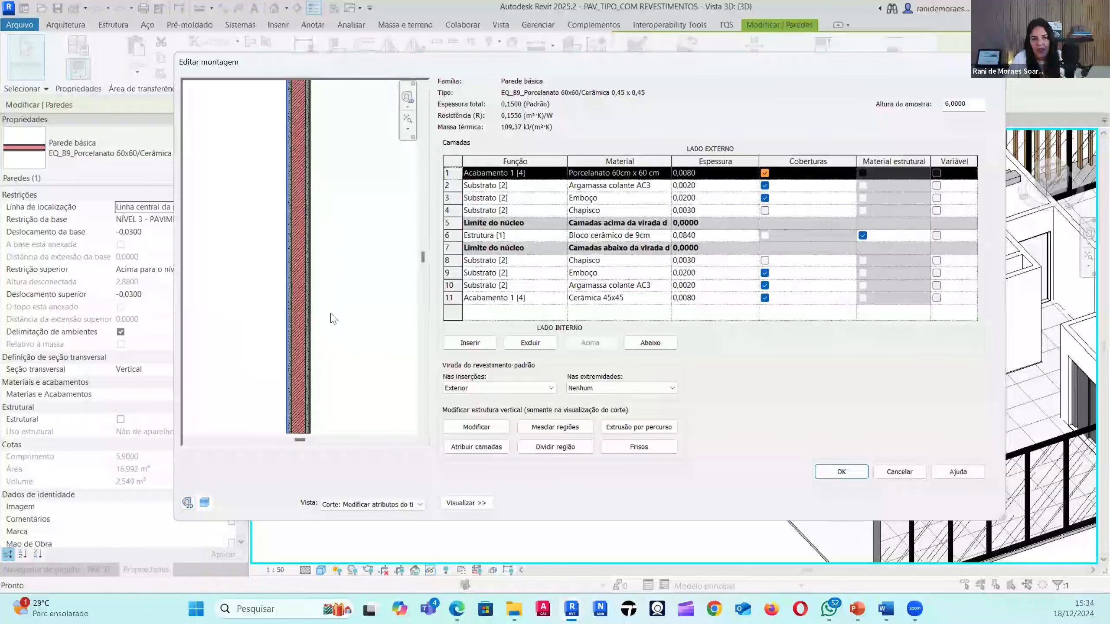
scroll(299, 292, down, 1)
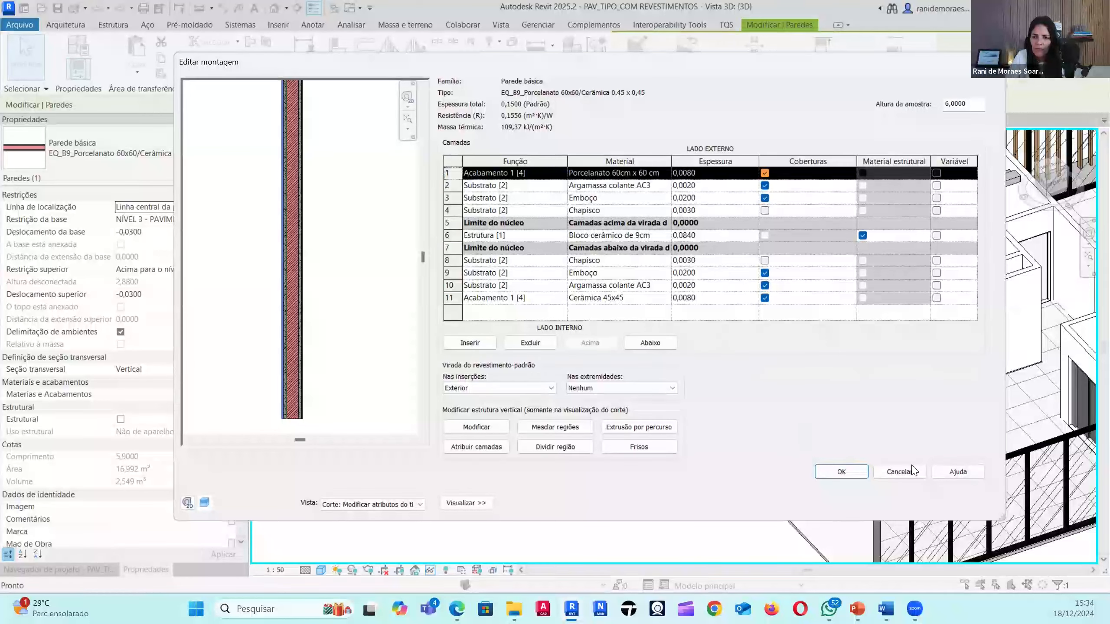
click(900, 471)
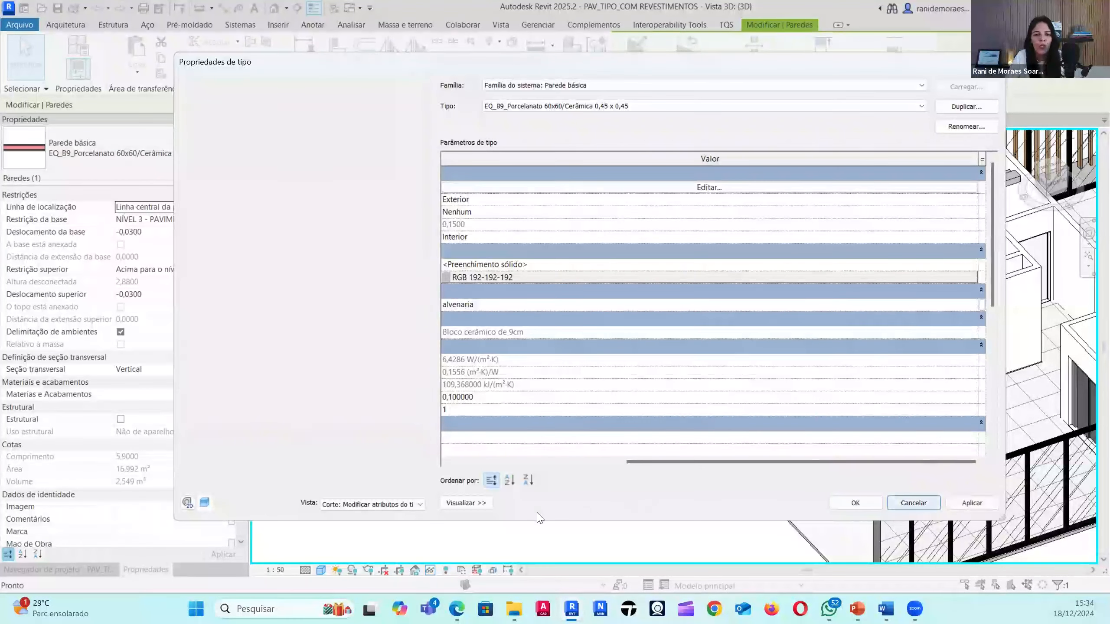
key(Escape)
key(Escape)
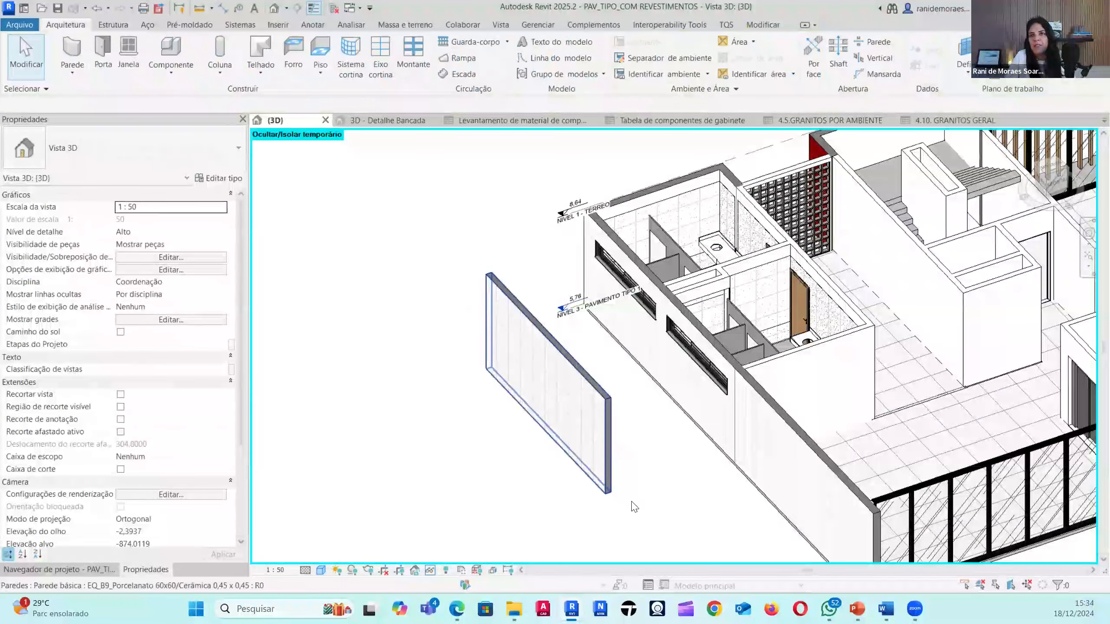
- Examine the tiled freestanding wall up close, selecting it to check whether its layers behave as a single element
scroll(634, 507, up, 3)
click(623, 464)
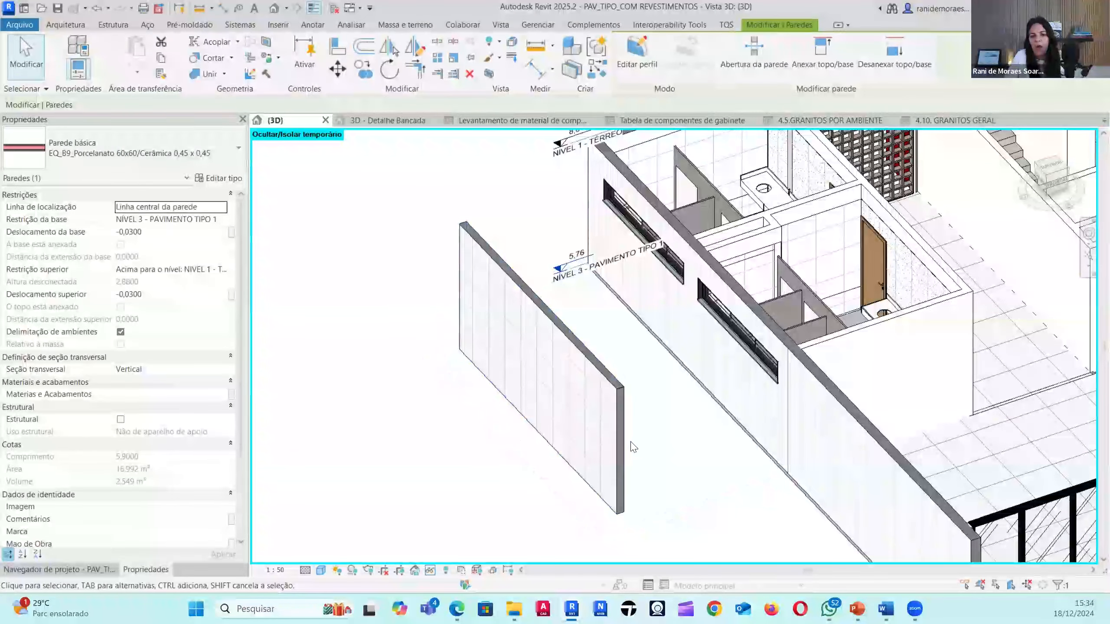
click(634, 447)
click(621, 470)
middle_drag(657, 480, 657, 477)
click(498, 494)
click(535, 398)
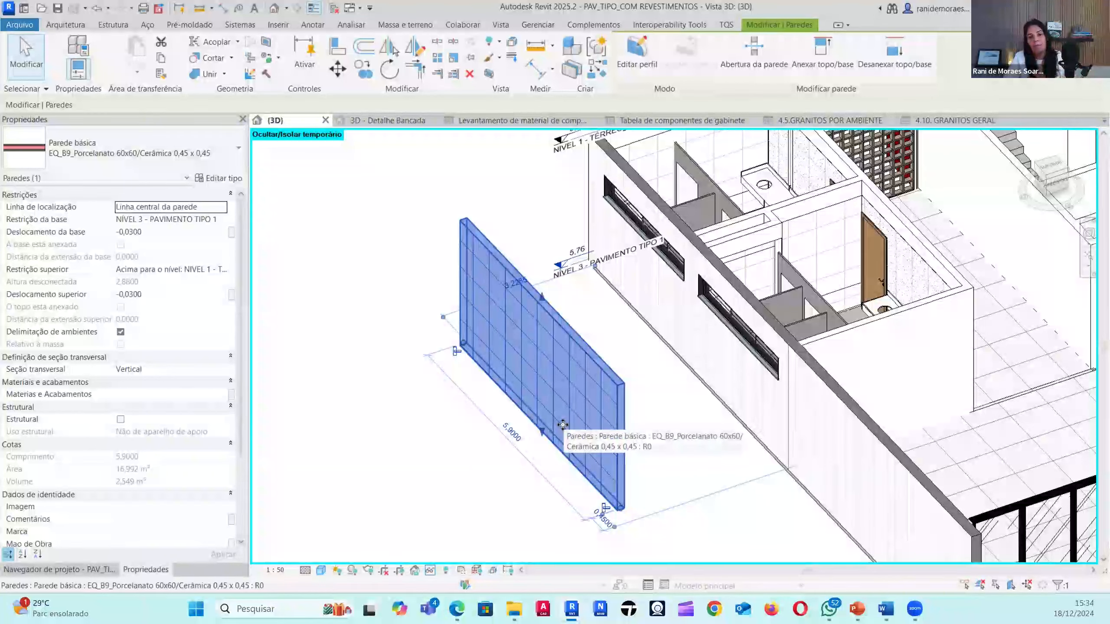
key(Escape)
click(548, 374)
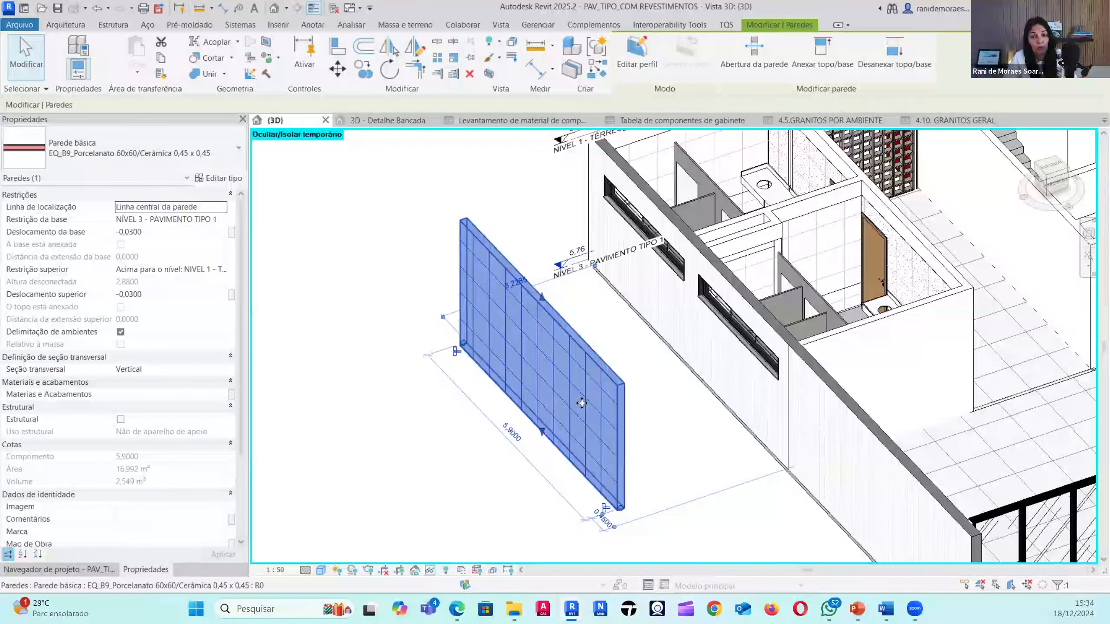
click(393, 408)
- Create parts from the freestanding wall and select its outer Porcelanato 60cm x 60 cm layer
click(538, 334)
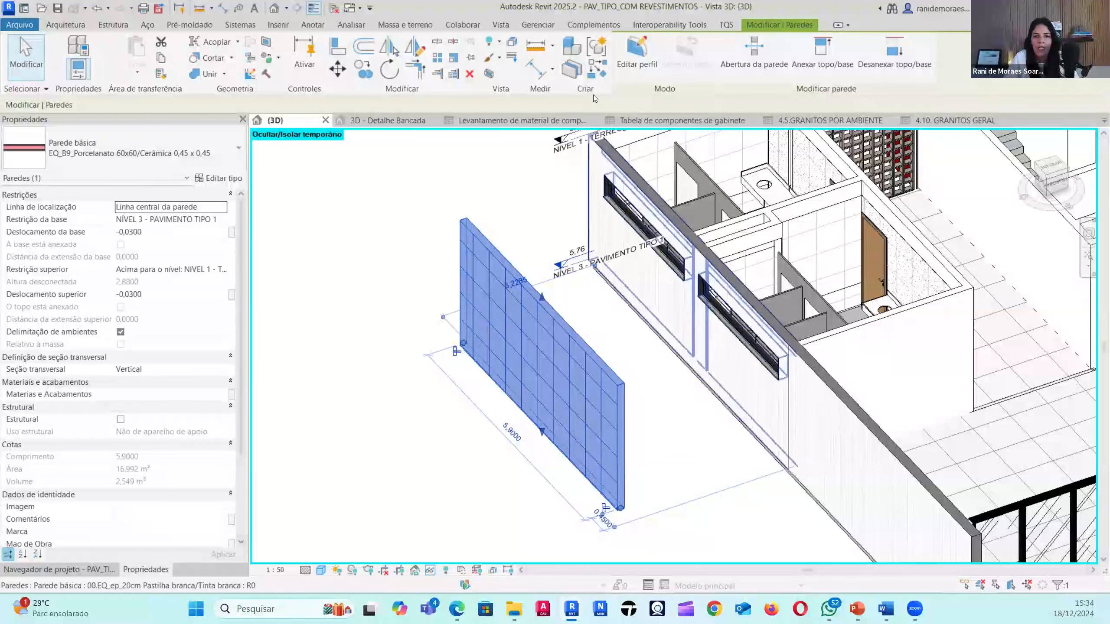
click(573, 75)
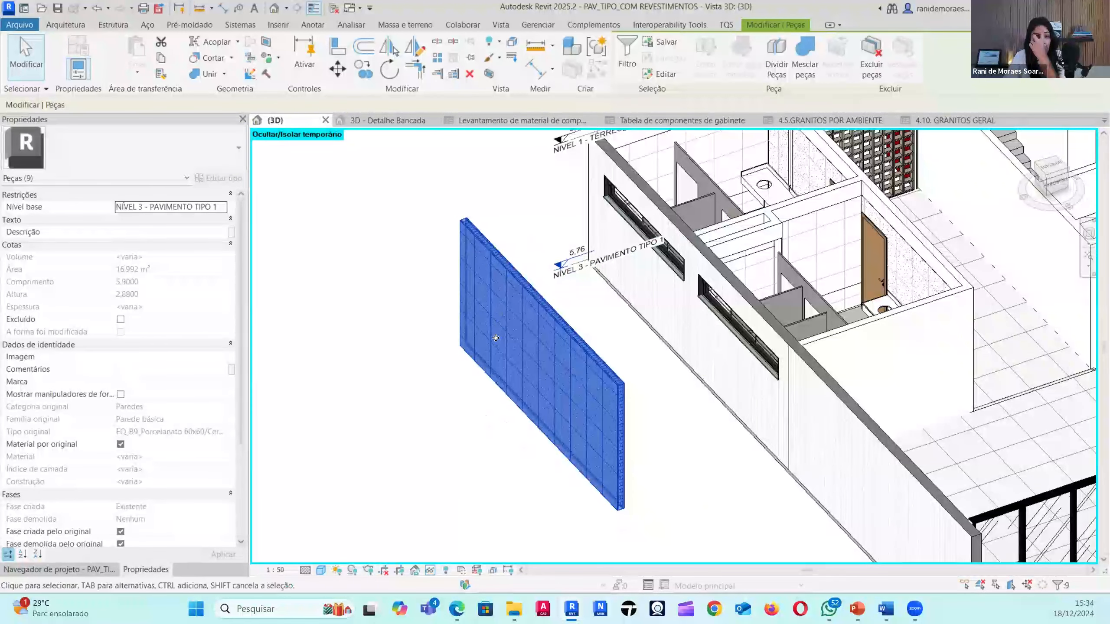
click(401, 381)
click(505, 340)
shift+middle_drag(510, 462, 561, 437)
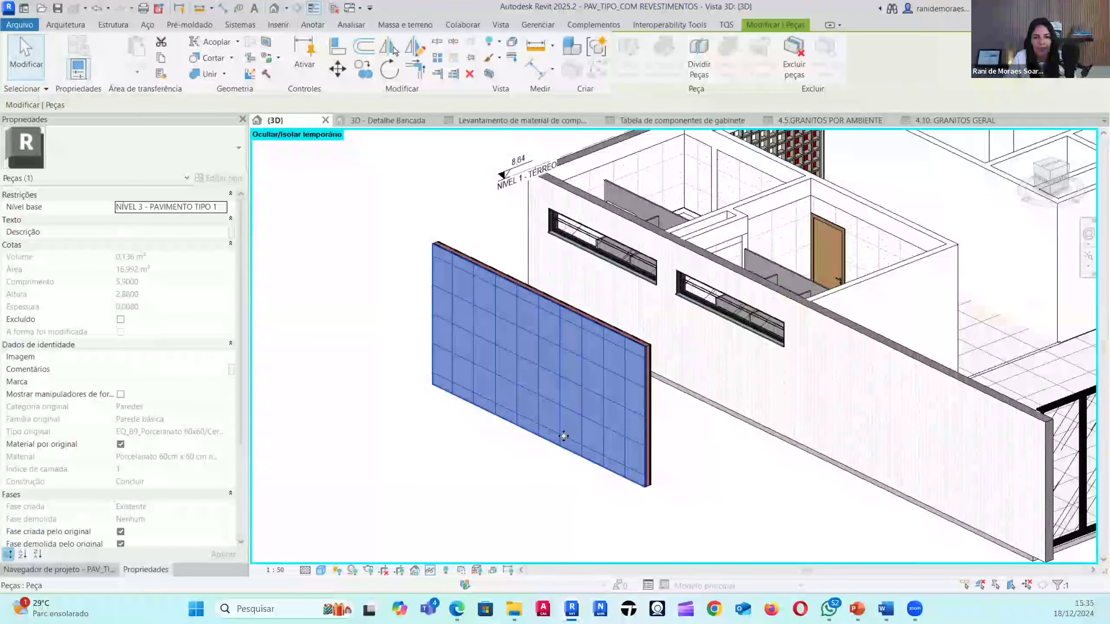
shift+middle_drag(505, 471, 520, 305)
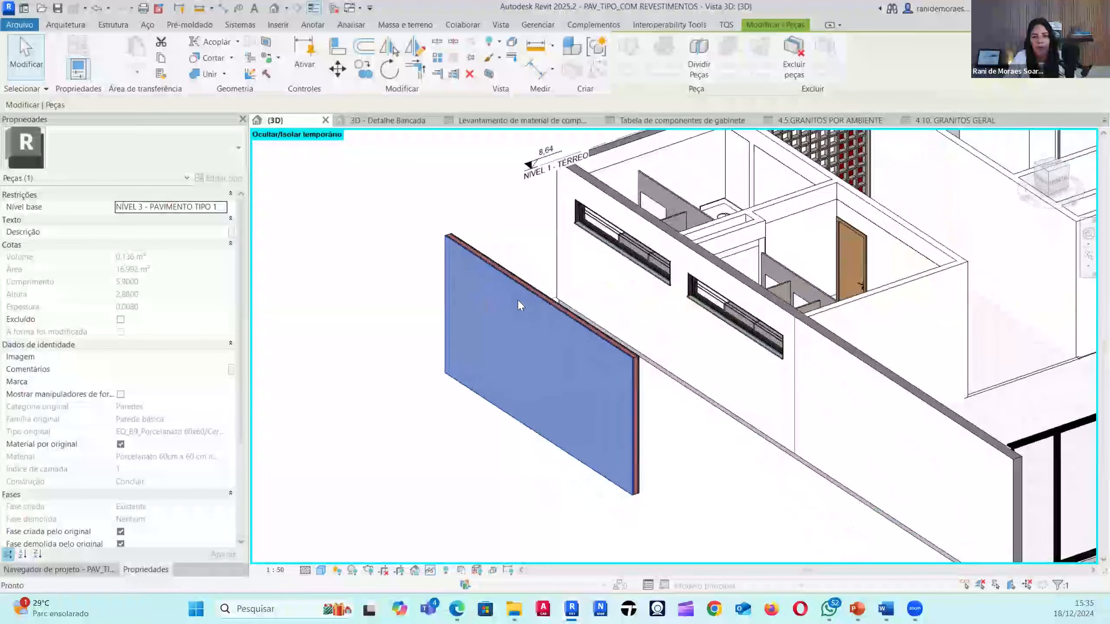
- Turn on shape handles for the outer porcelain part and reselect it to display them
key(Escape)
click(539, 350)
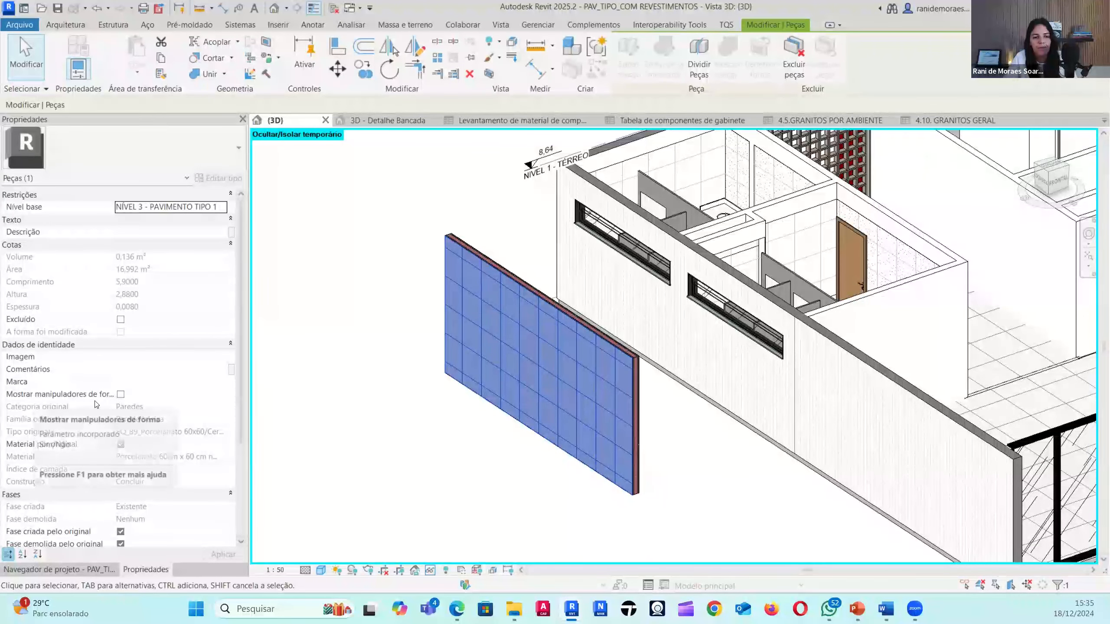
click(121, 394)
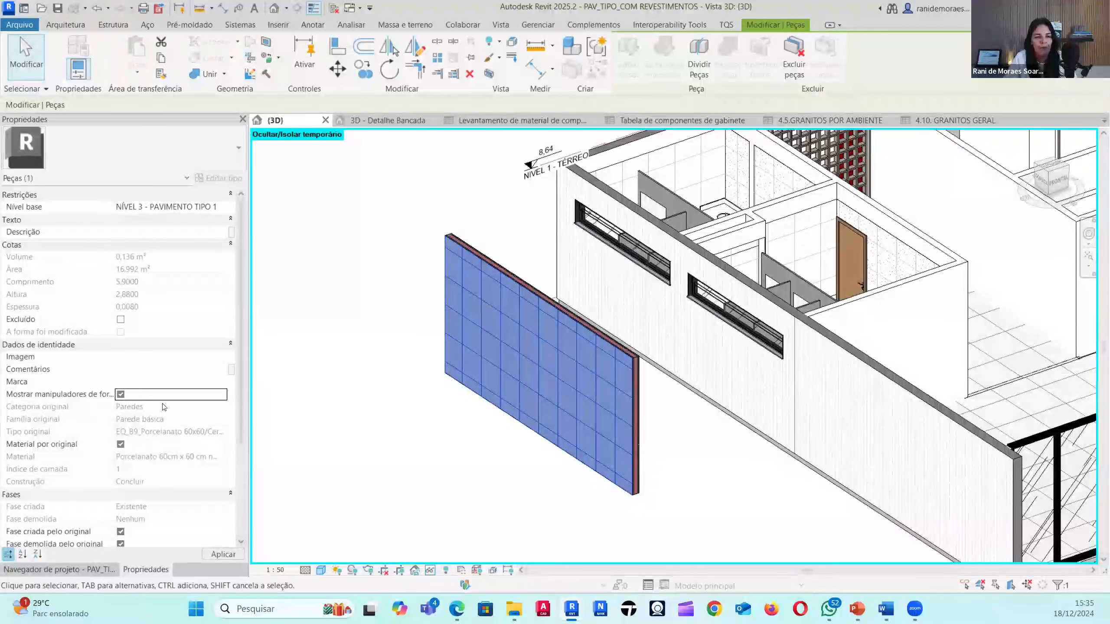
click(439, 464)
click(514, 361)
- Lower the porcelain part's upper edge by about 0.9 m and select the exposed Argamassa colante AC3 layer behind it
scroll(539, 296, up, 1)
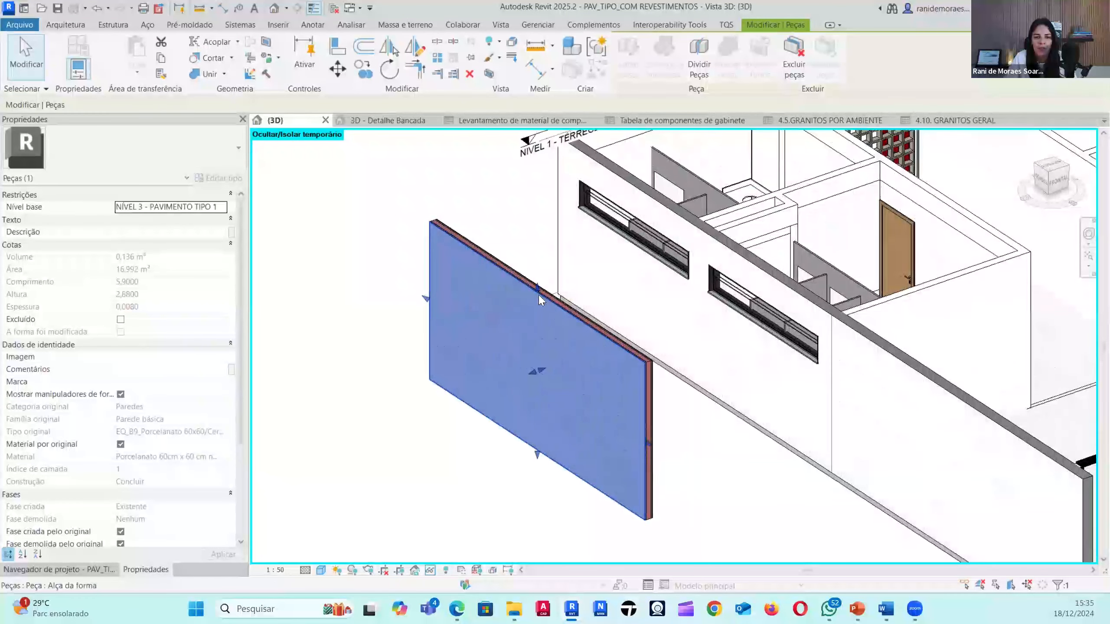
scroll(540, 379, up, 1)
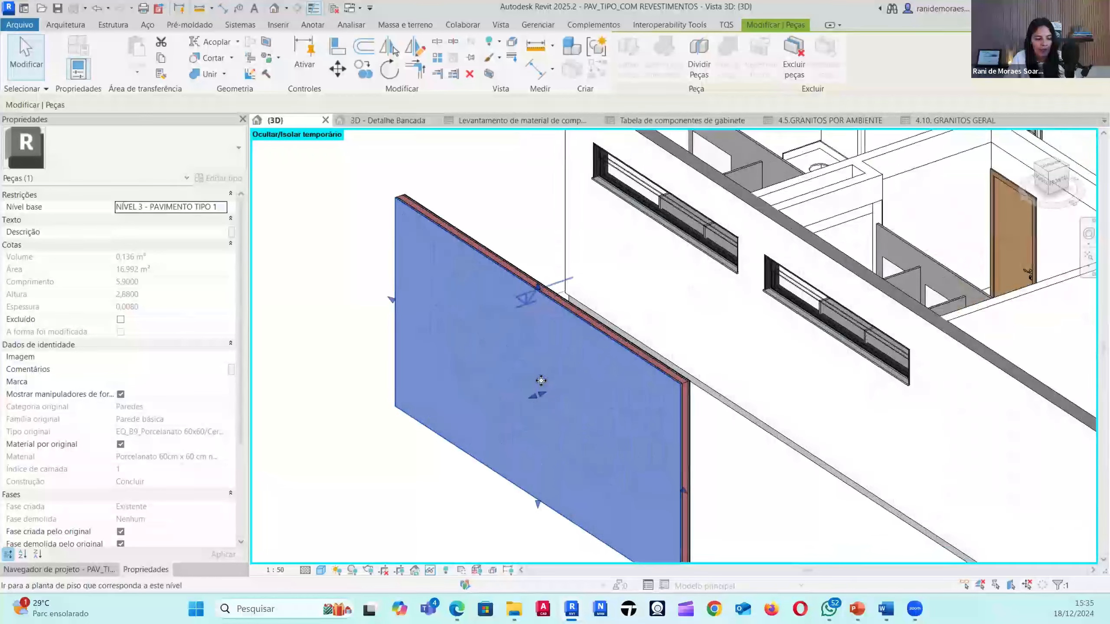
drag(538, 287, 535, 355)
click(469, 282)
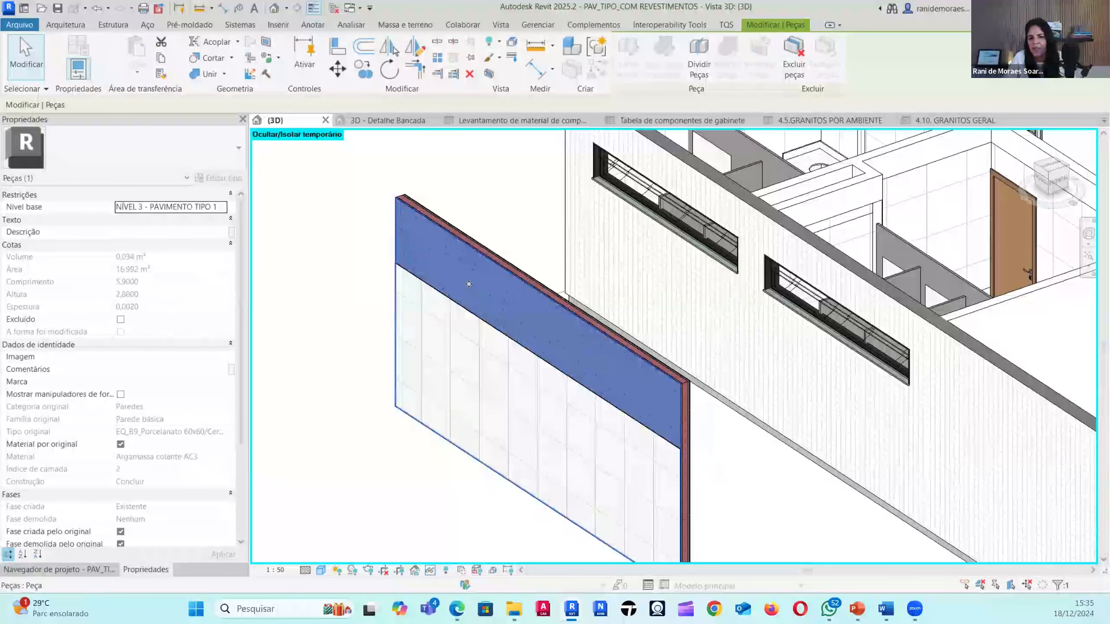
scroll(553, 372, up, 1)
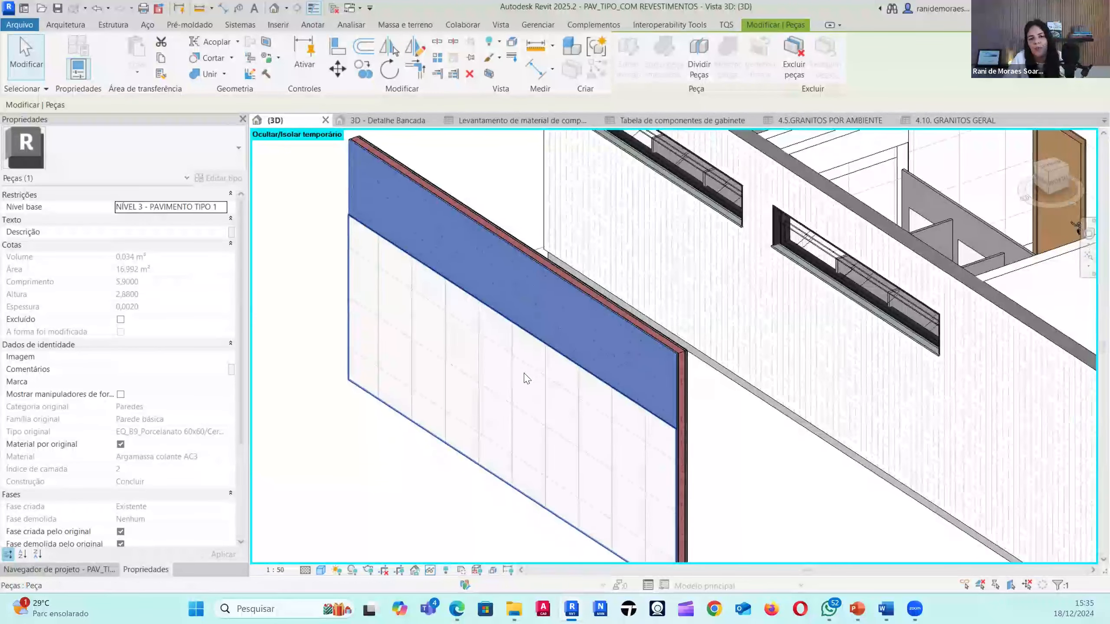
- Reselect the shortened porcelain part and examine its shape handles and the exposed mortar strip above it from another angle
scroll(480, 376, down, 3)
scroll(387, 379, up, 2)
shift+middle_drag(554, 395, 568, 395)
click(639, 386)
shift+middle_drag(478, 427, 613, 438)
shift+middle_drag(561, 329, 604, 347)
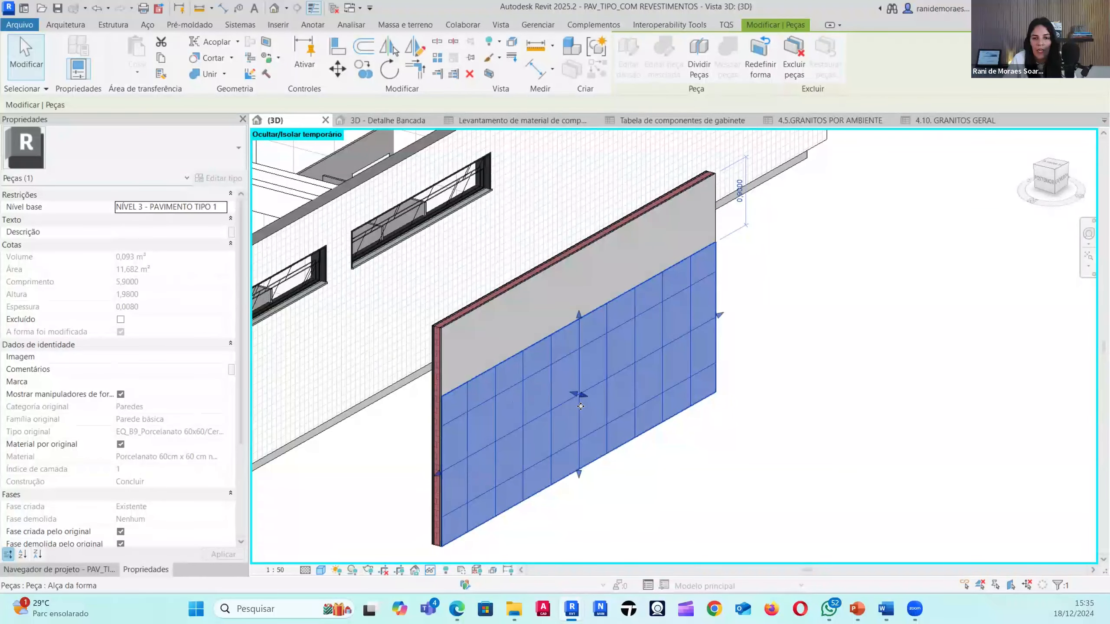
shift+middle_drag(576, 415, 575, 344)
key(s)
key(a)
click(711, 372)
click(575, 353)
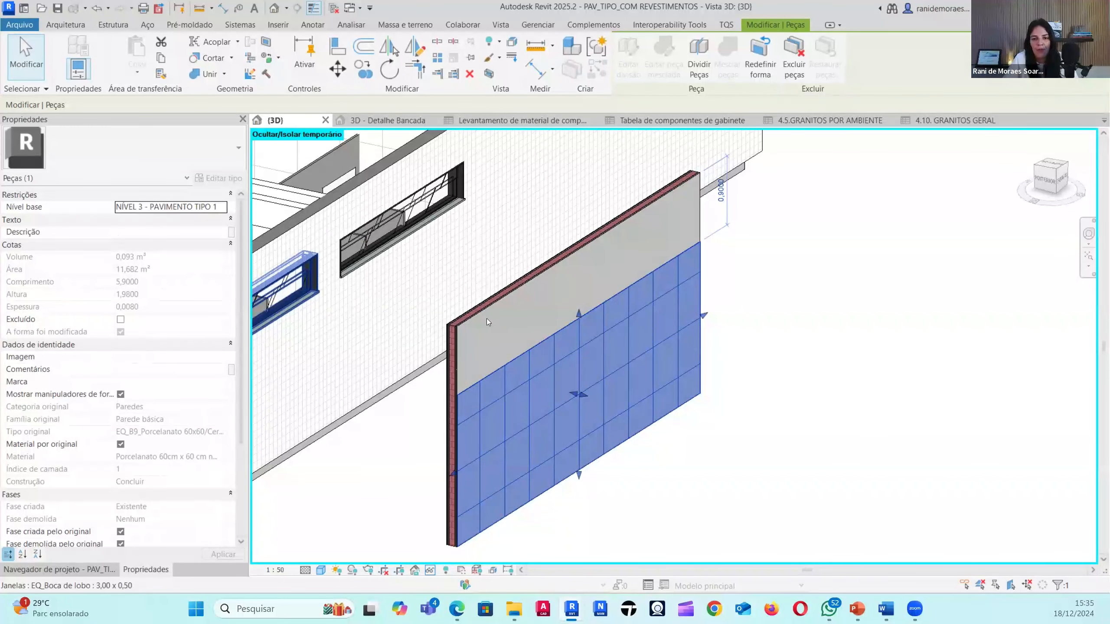
click(579, 304)
click(599, 310)
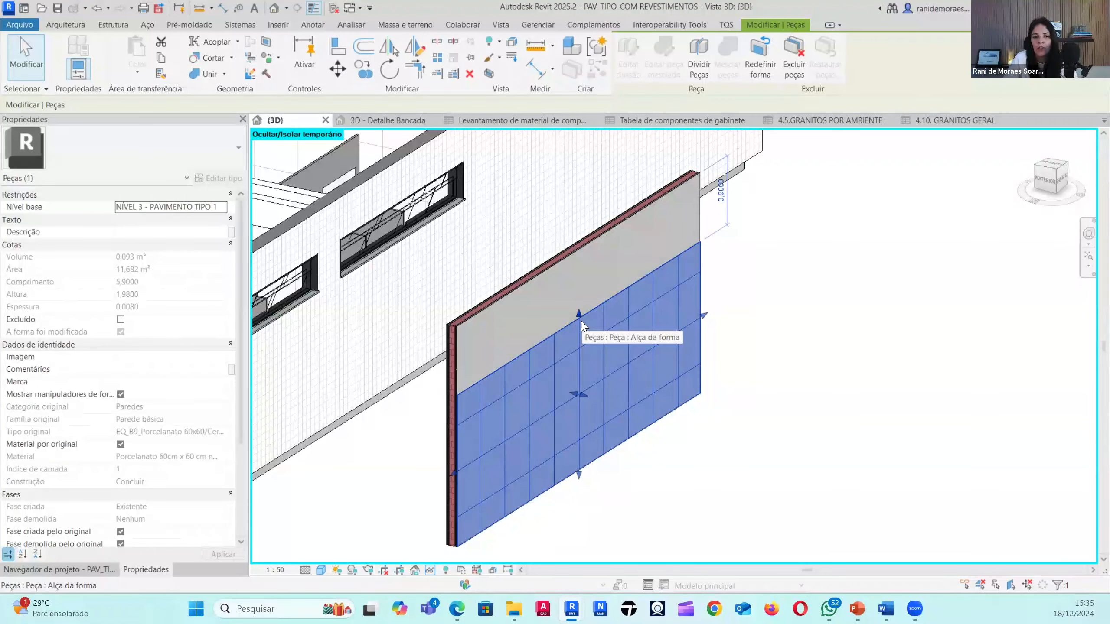
- Lower the porcelain part's upper edge to about 1.0 m below the wall top and pull its free side edge in by about 1.18 m
drag(580, 324, 576, 305)
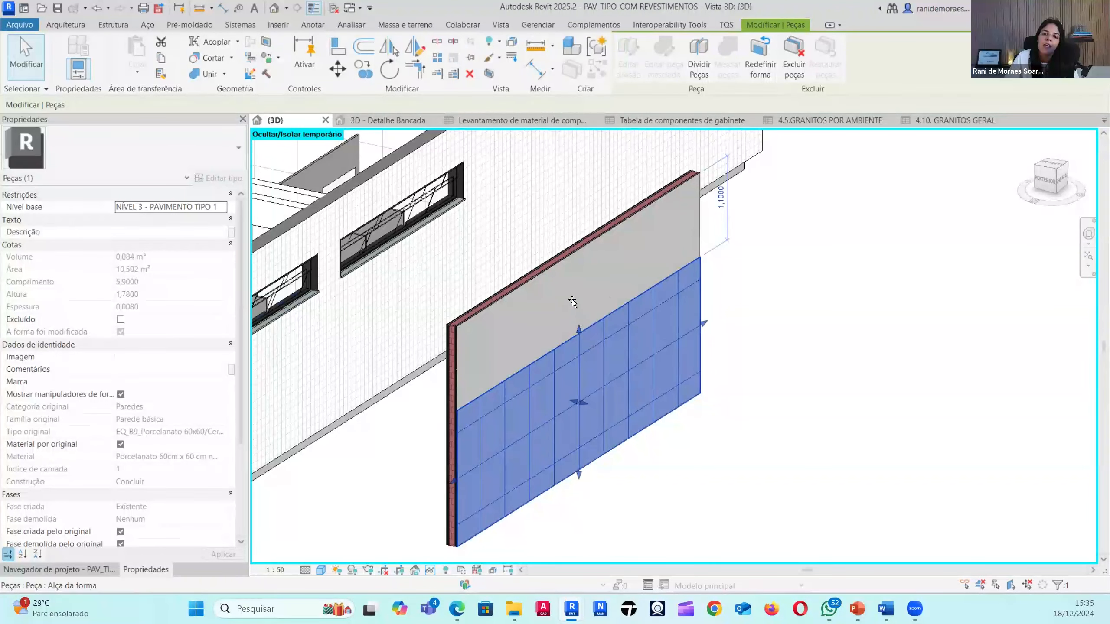
click(775, 451)
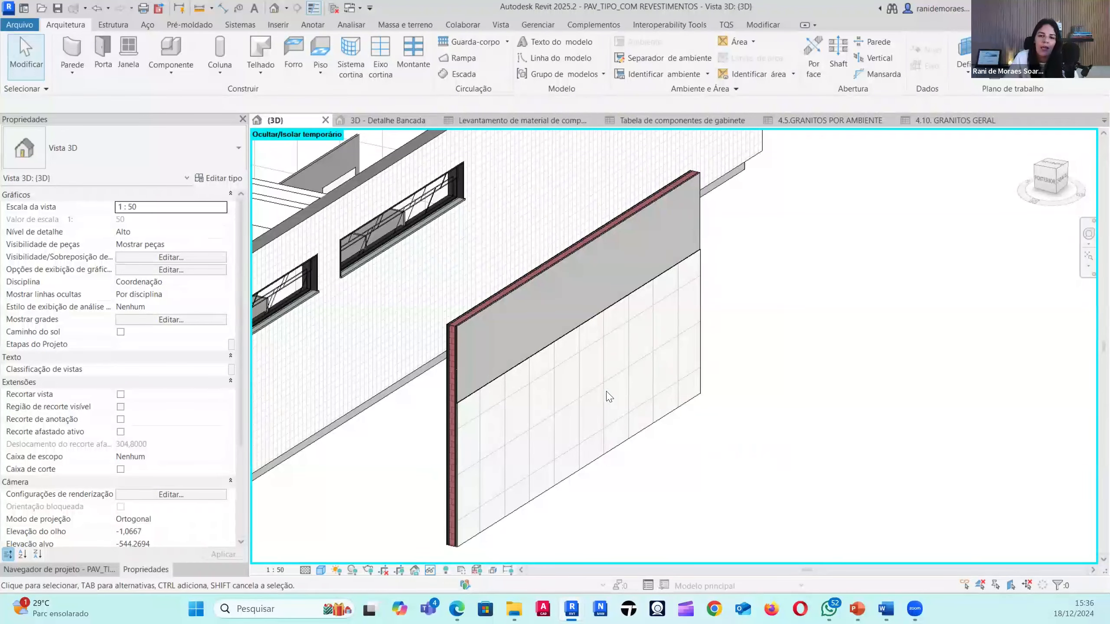
click(610, 397)
drag(646, 343, 647, 345)
middle_drag(731, 445, 783, 436)
click(785, 476)
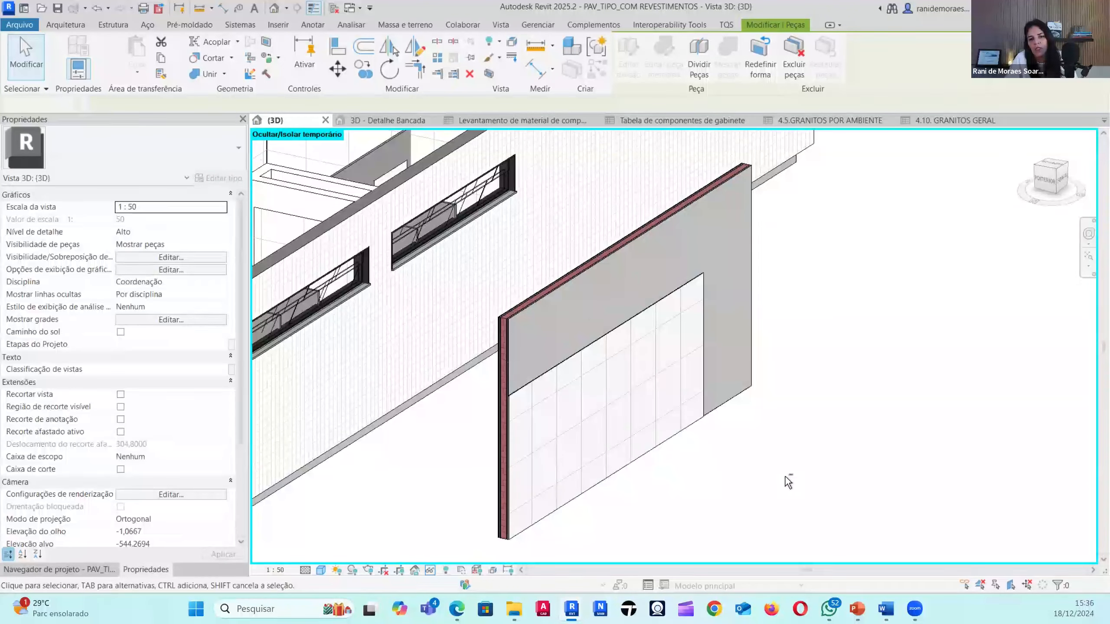
- Lower the Argamassa colante AC3 part's upper edge by about 0.48 m and align its side edge with the porcelain's side
click(674, 292)
scroll(632, 282, up, 2)
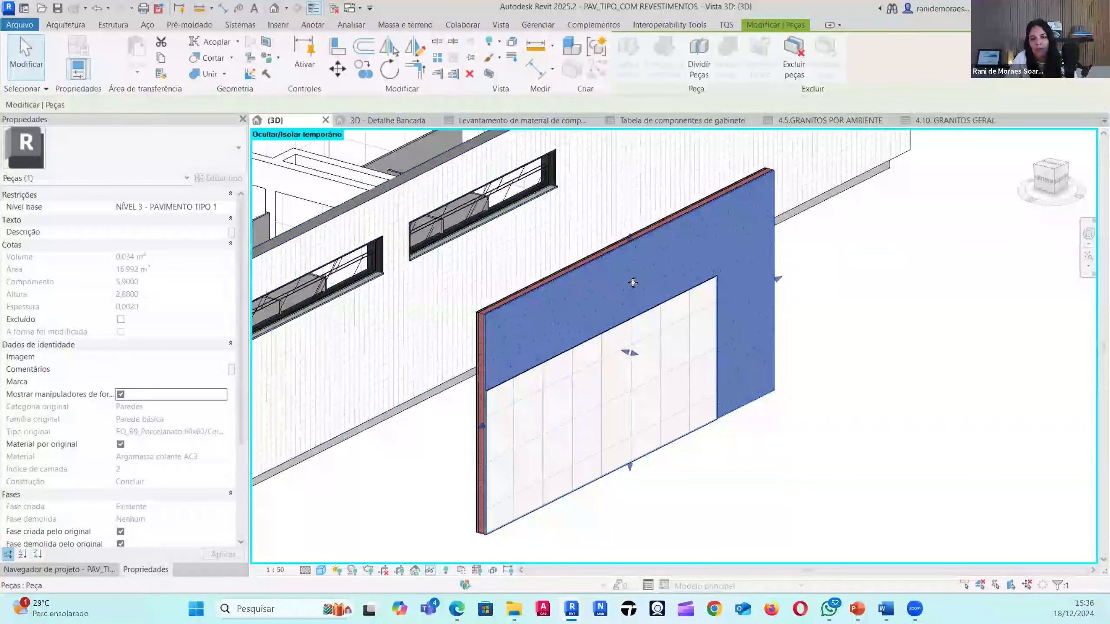
drag(629, 240, 713, 346)
click(823, 365)
click(740, 263)
drag(778, 298, 719, 293)
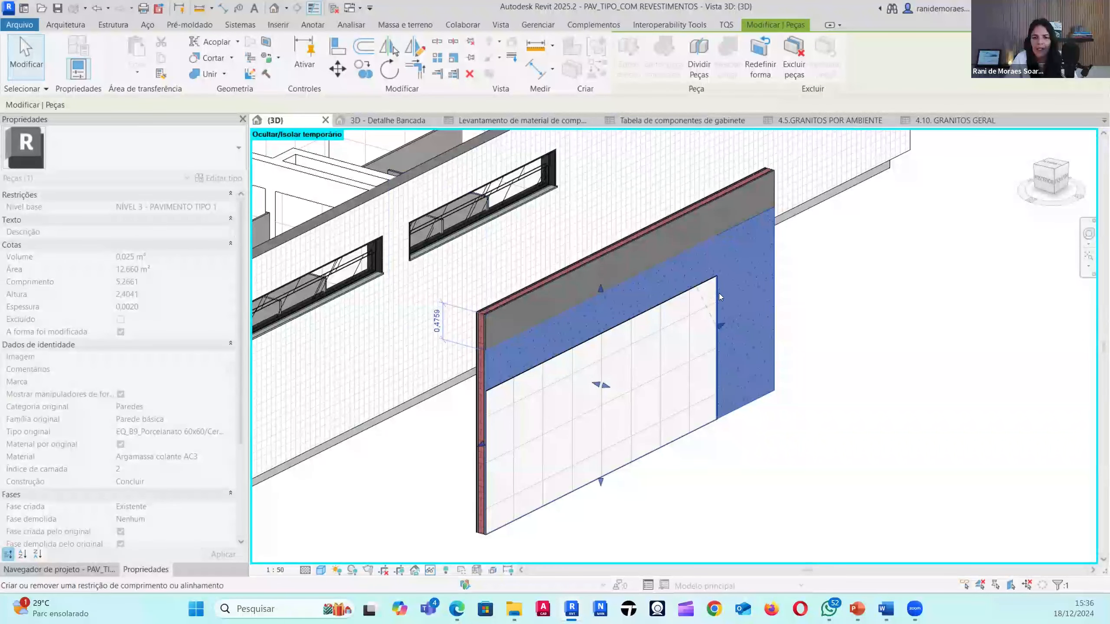
- Turn on shape handles for the Emboço part and lower its upper edge by about 0.64 m
scroll(645, 247, up, 2)
click(752, 298)
click(120, 395)
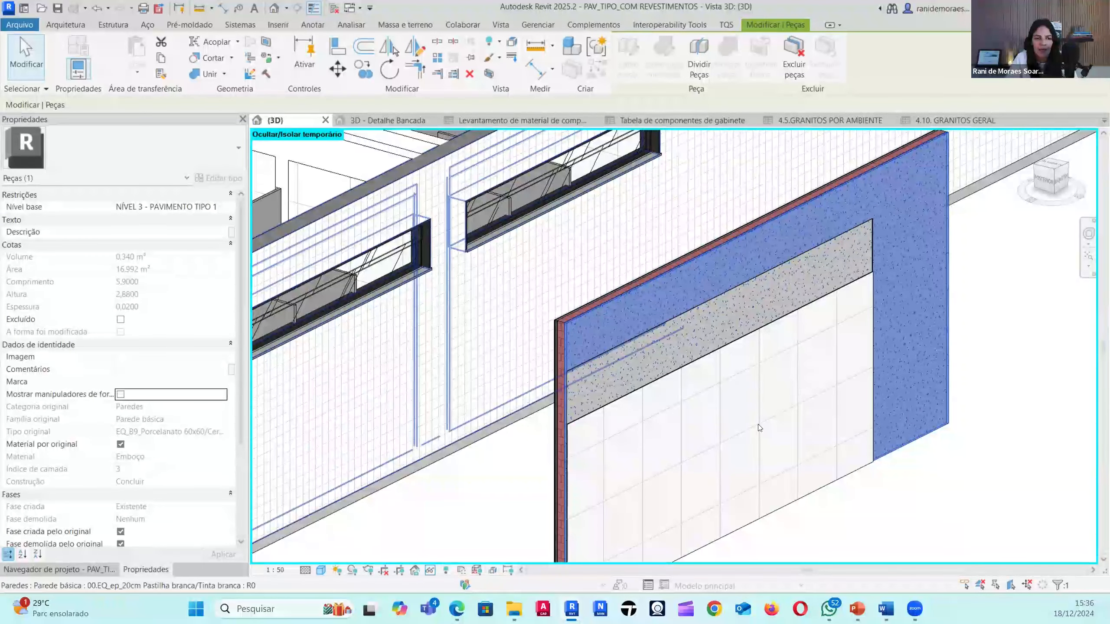
key(Escape)
click(720, 261)
drag(757, 226, 756, 252)
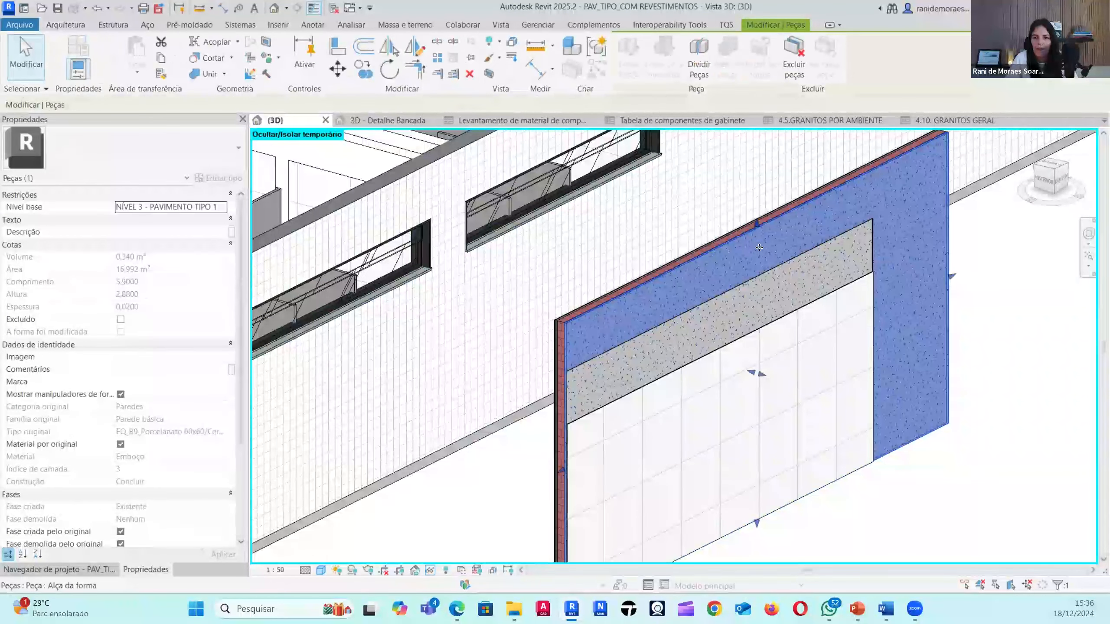
middle_drag(893, 491, 853, 430)
key(Escape)
scroll(661, 271, up, 3)
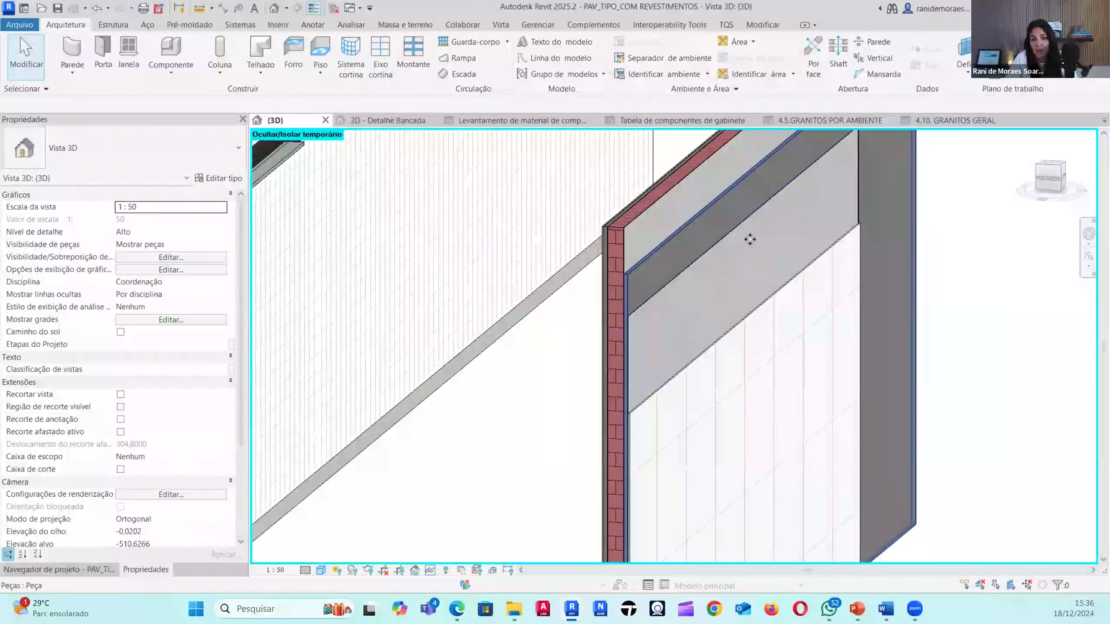
- Lower the Argamassa colante AC3 part's upper edge to about 0.78 m below the wall top
click(751, 240)
click(749, 266)
drag(743, 217, 741, 267)
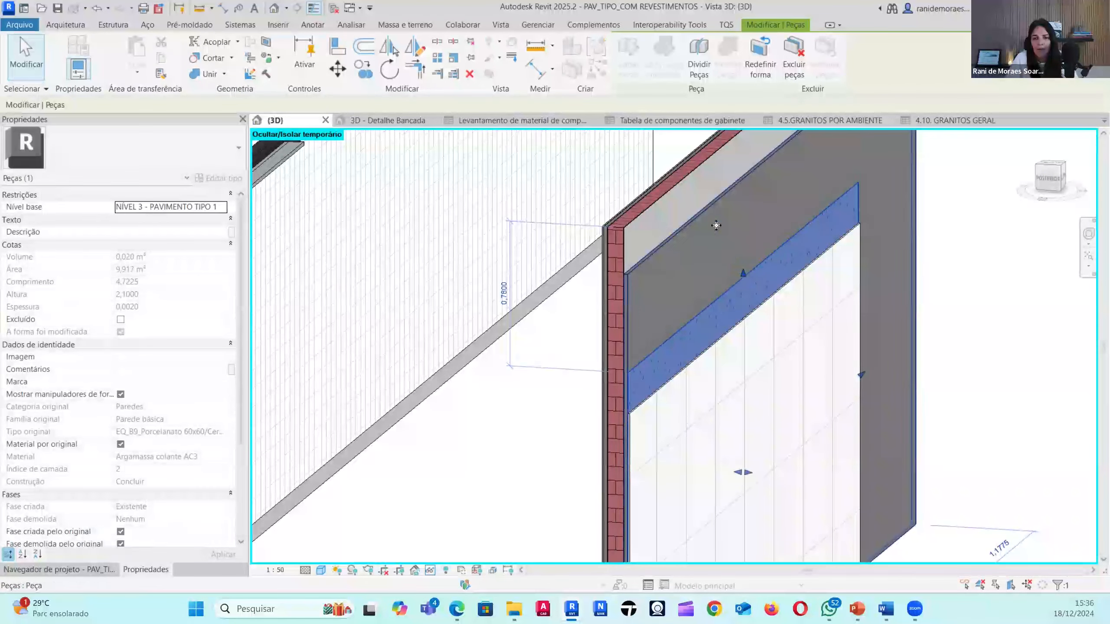
- Turn on shape handles for the Chapisco part and lower its upper edge to expose a strip of the block core
click(757, 192)
click(756, 192)
middle_drag(754, 195, 714, 256)
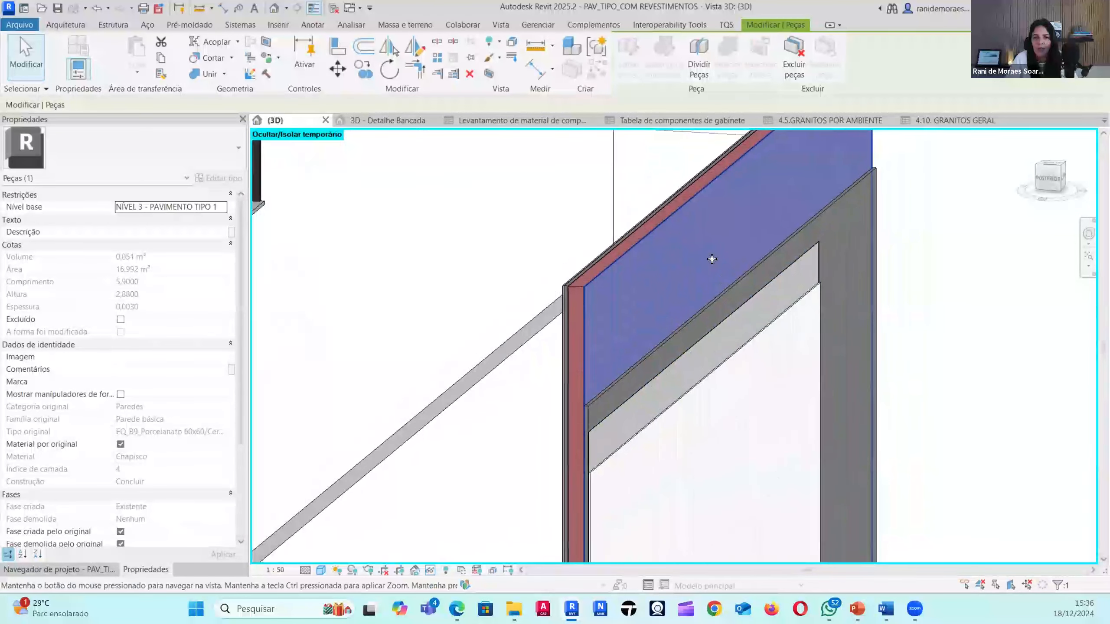
click(121, 395)
drag(729, 173, 731, 236)
click(894, 382)
- Examine the stepped finish layers and the properties of the exposed Emboço part
scroll(920, 378, down, 2)
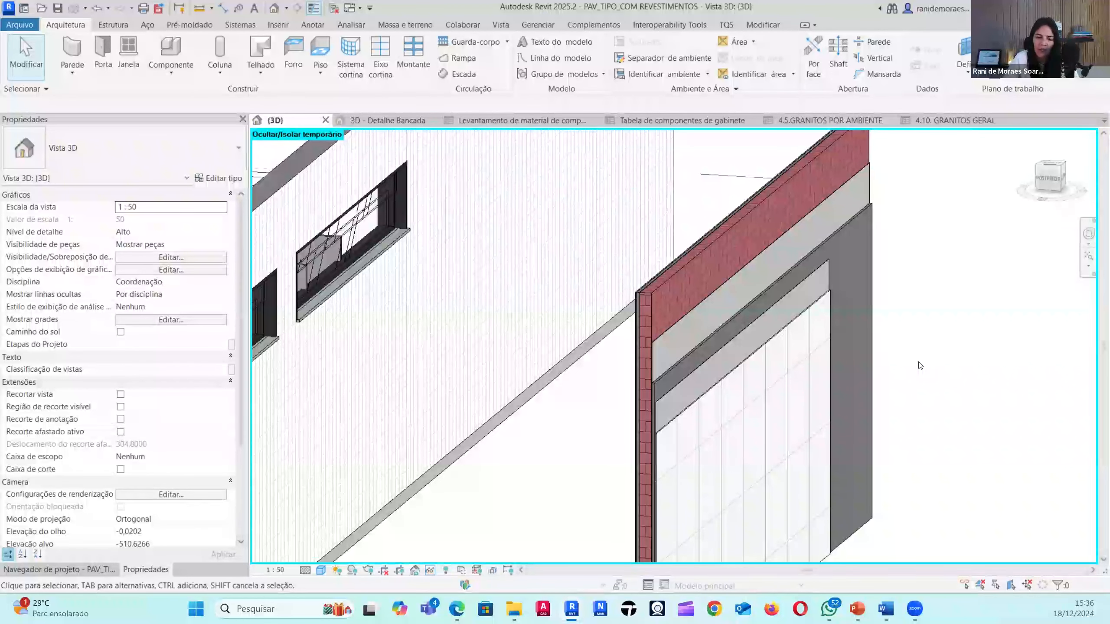
click(779, 403)
middle_drag(943, 437, 873, 397)
click(788, 297)
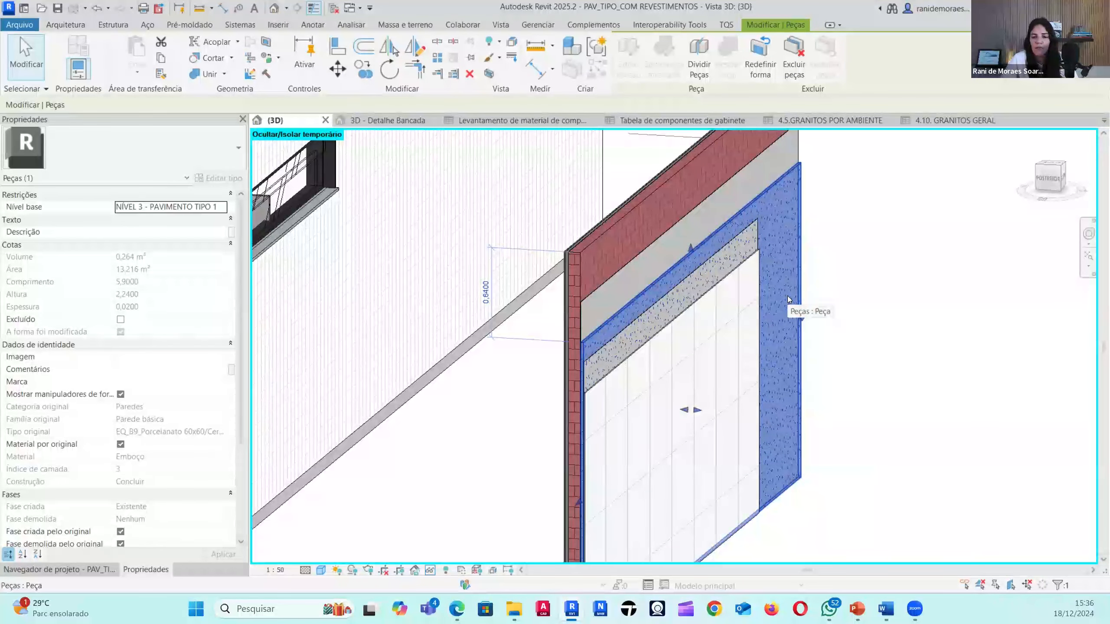
click(903, 371)
click(780, 300)
scroll(871, 389, down, 10)
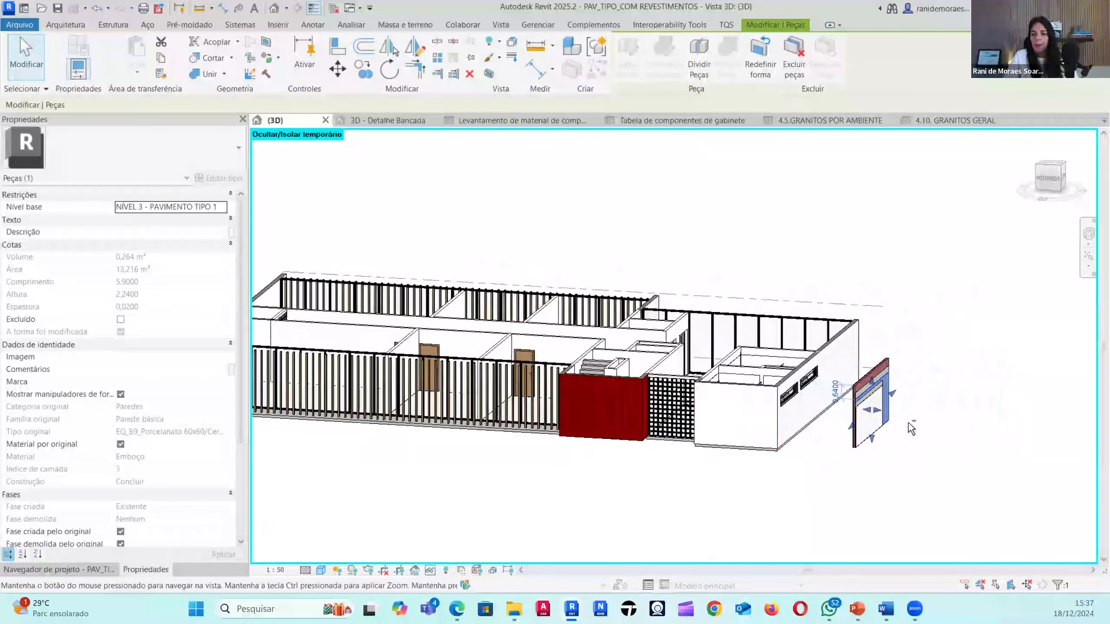
- Examine the stepped wall from the opposite angle, checking its Emboço and Porcelanato parts
click(911, 429)
scroll(909, 464, up, 6)
scroll(907, 477, down, 4)
shift+middle_drag(907, 477, 604, 502)
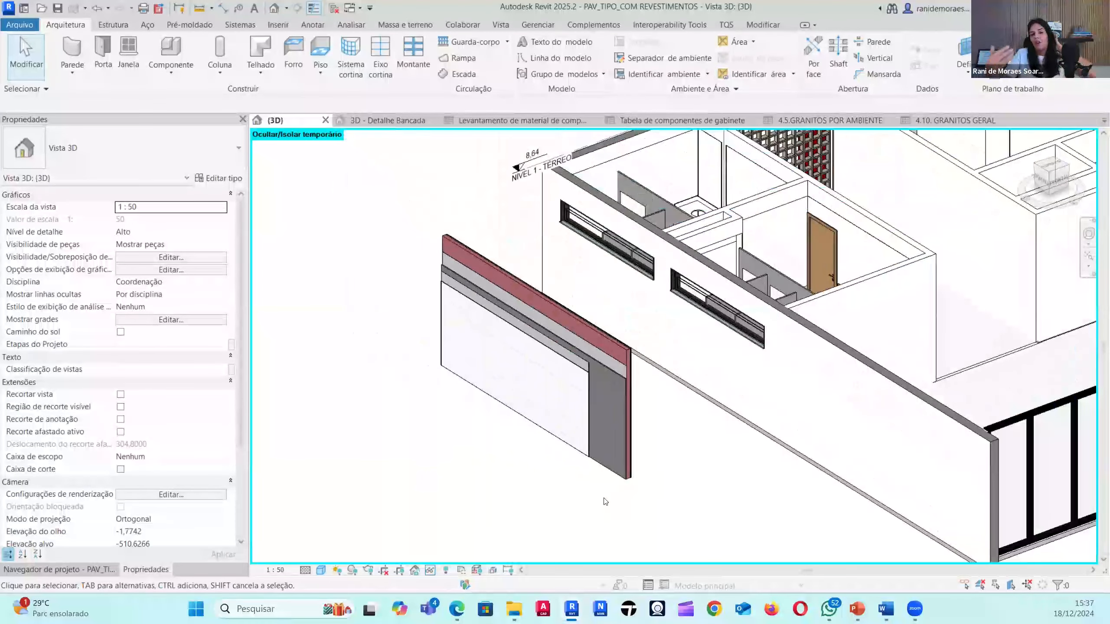
scroll(606, 502, up, 2)
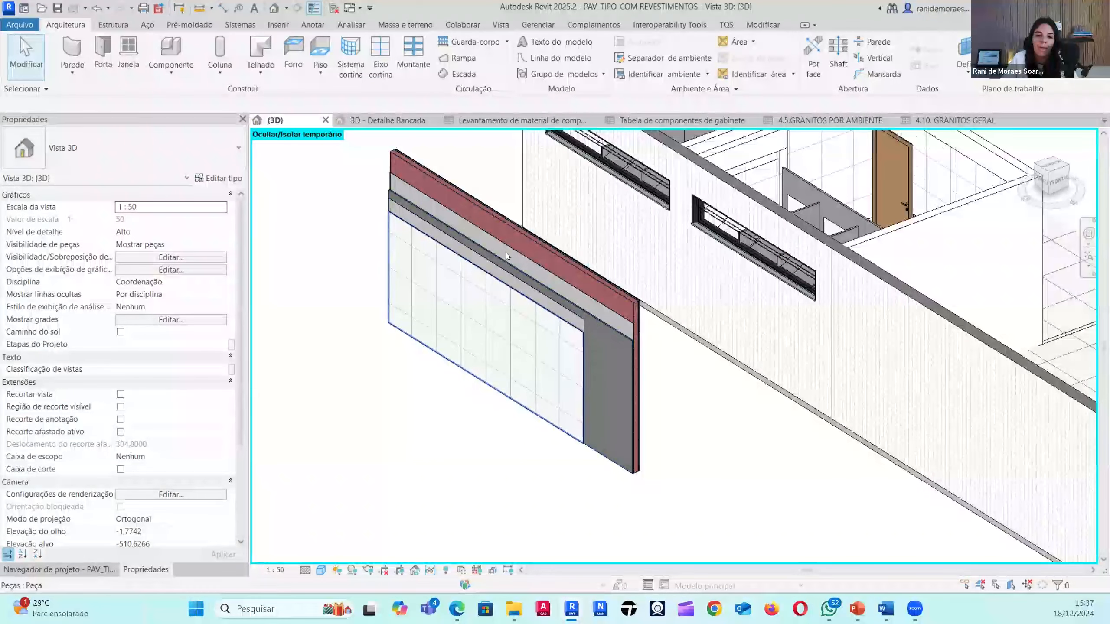
click(505, 285)
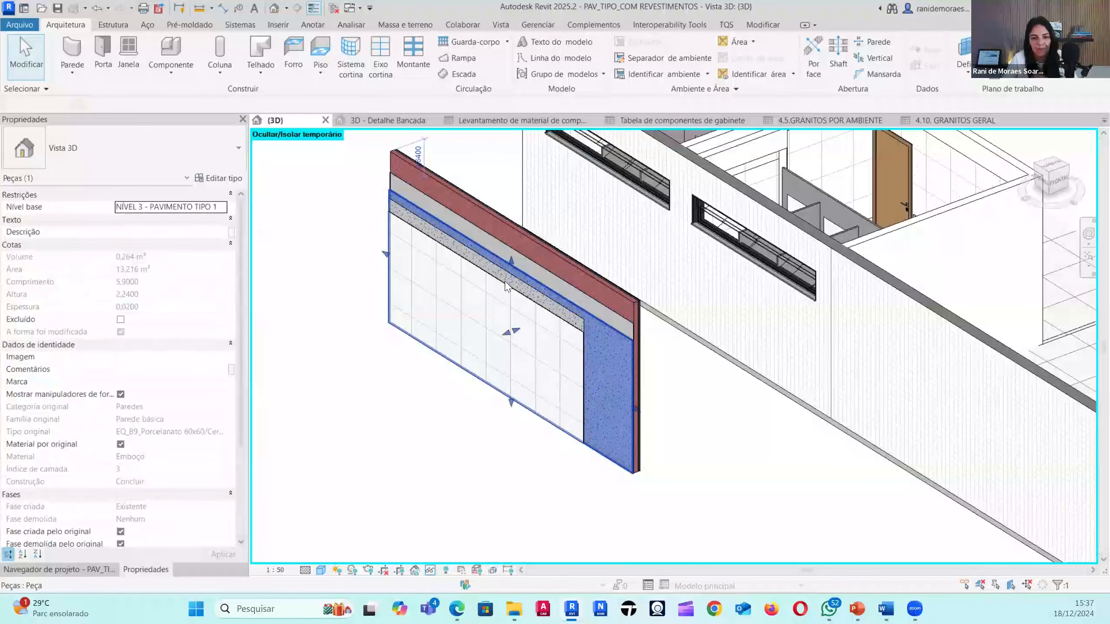
click(500, 291)
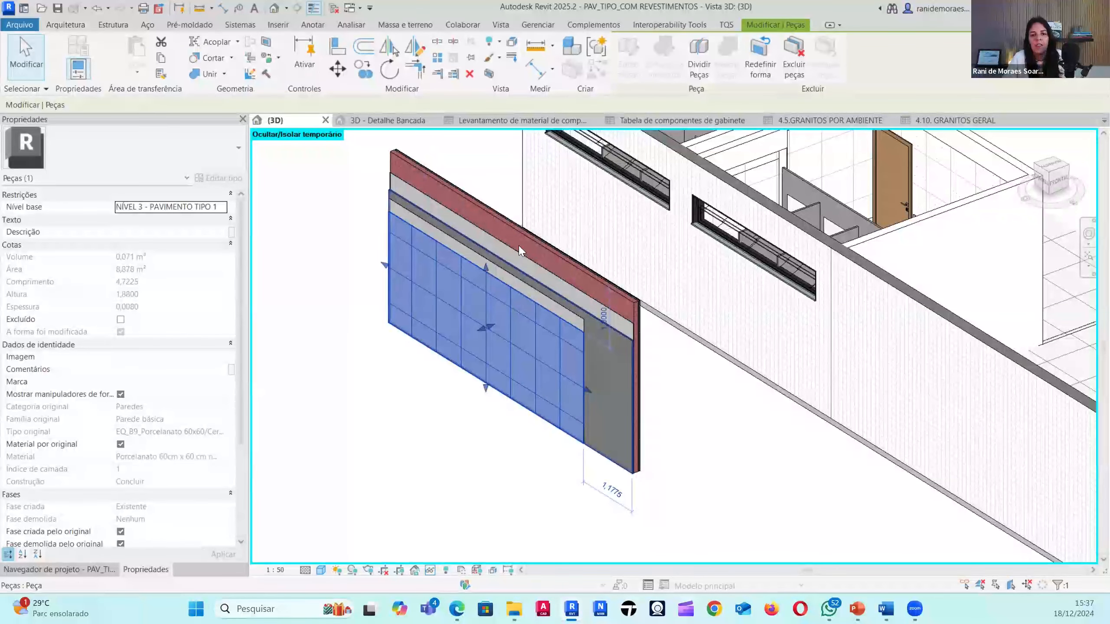
click(441, 441)
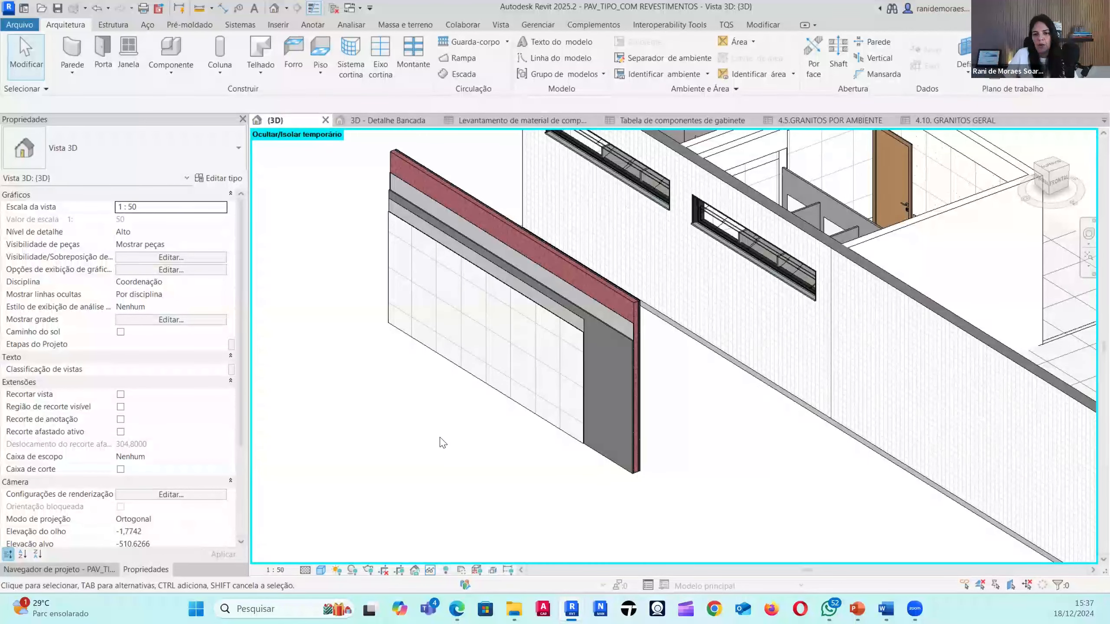
- Create a 3 m long wall near the sample wall, matching the interior 00.EQ_ep_15cm Tinta branca wall
shift+middle_drag(742, 460, 570, 325)
click(729, 437)
key(Escape)
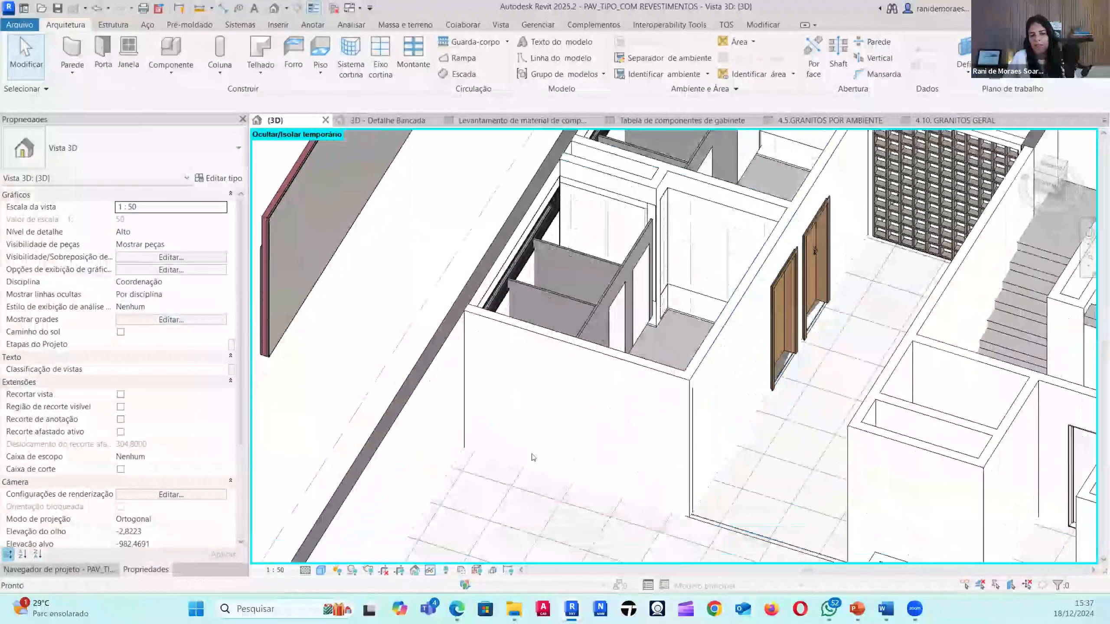
middle_drag(576, 450, 761, 441)
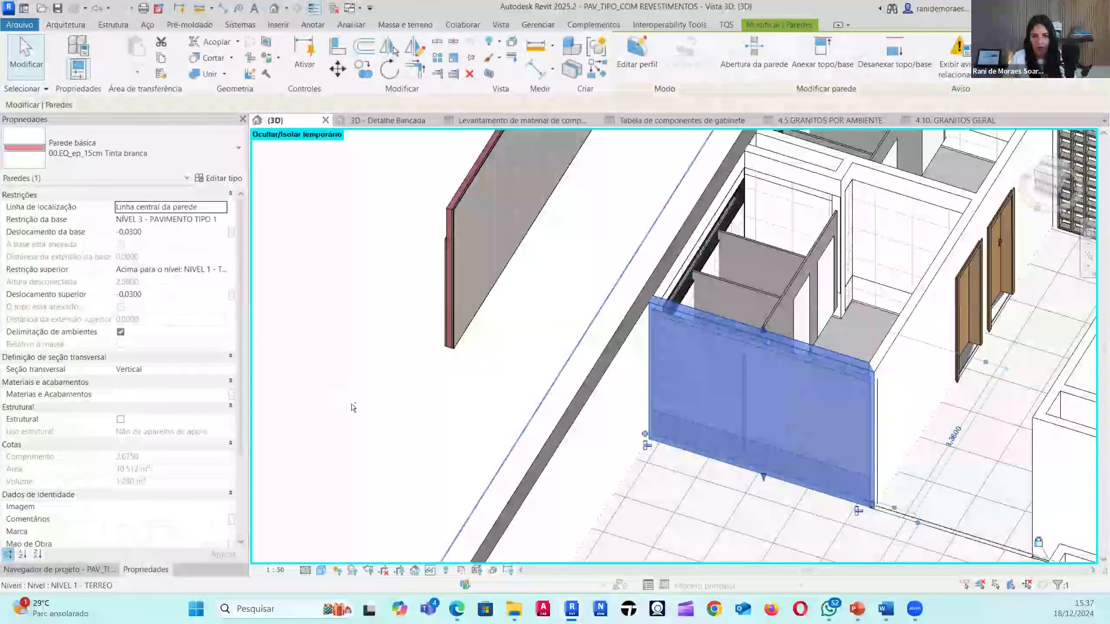
middle_drag(359, 408, 592, 429)
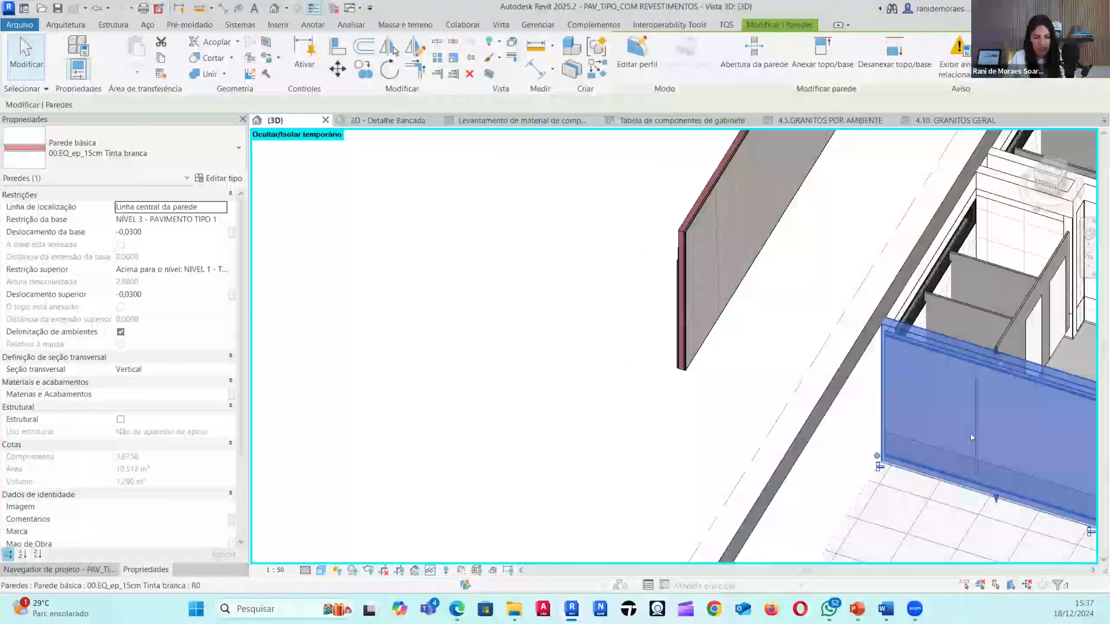
key(c)
key(s)
click(515, 455)
key(Escape)
key(Escape)
- Change the new 3 m wall's type to the stacked wall EQ_em_Cozinha/Banheiro
shift+middle_drag(436, 461, 681, 371)
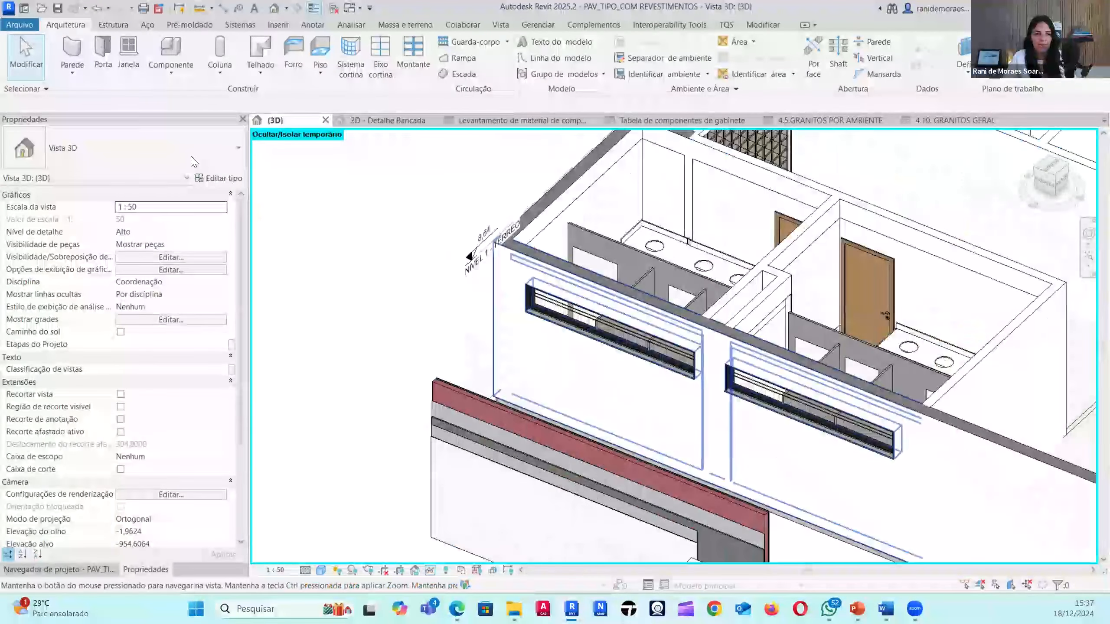
middle_drag(738, 516, 535, 264)
click(568, 349)
click(184, 151)
drag(238, 220, 234, 365)
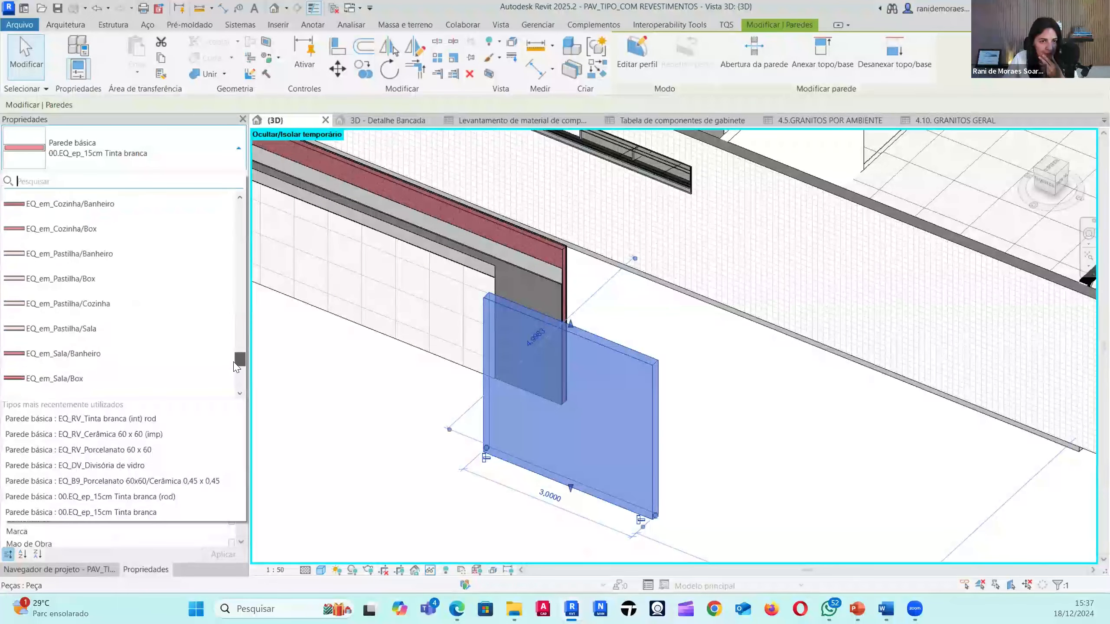
scroll(155, 282, down, 3)
mouse_move(85, 256)
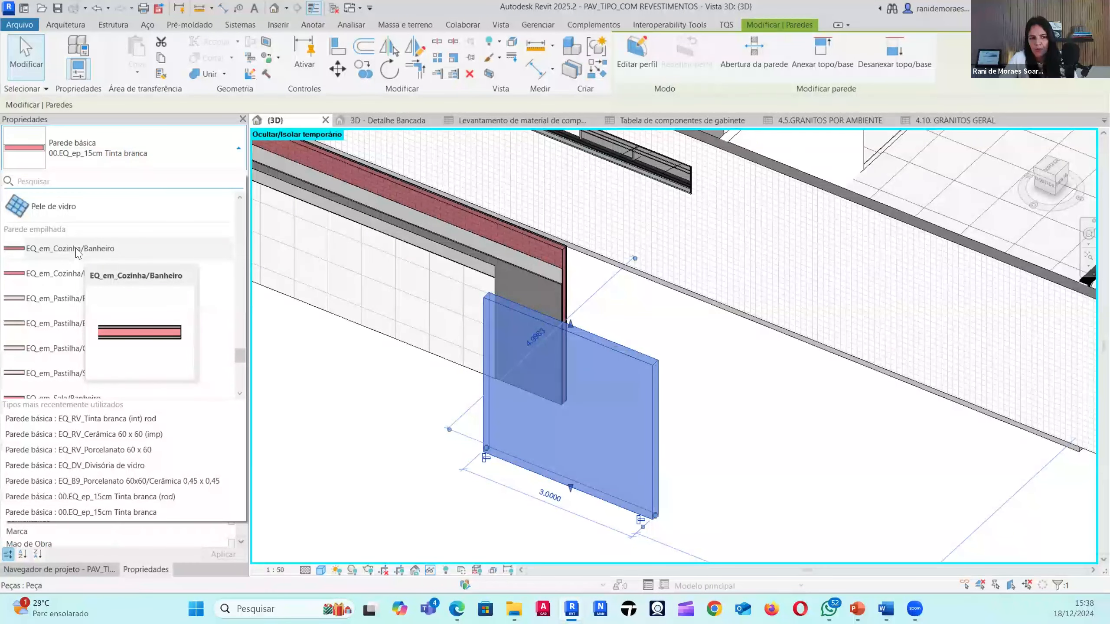
click(76, 249)
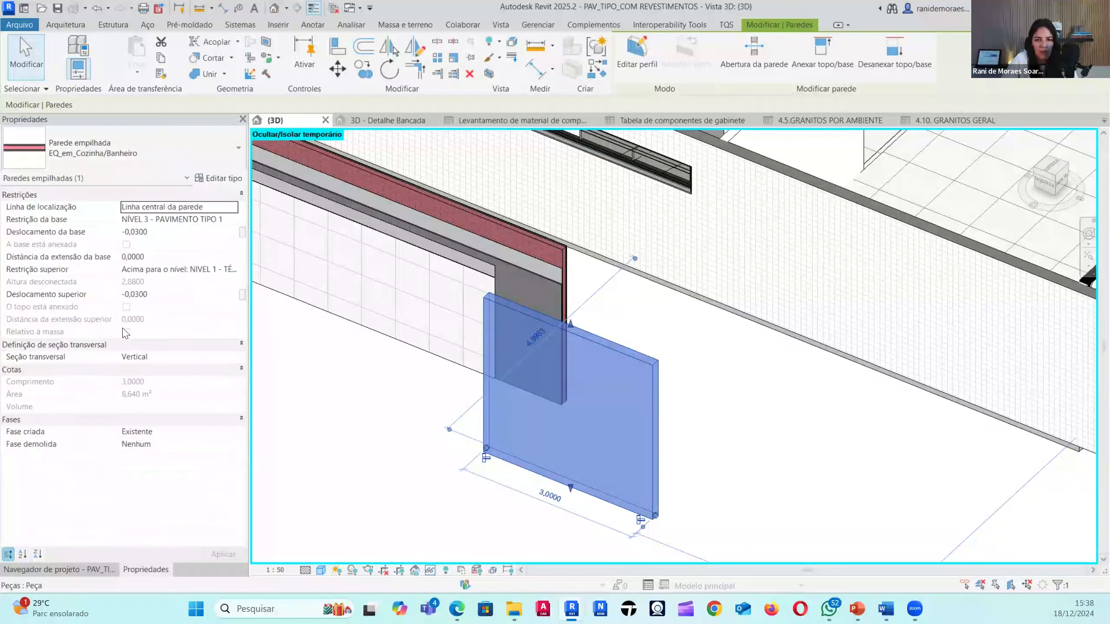
- Examine the stacked wall's exposed block, chapisco and tiled bands from other angles
click(673, 491)
click(656, 488)
shift+middle_drag(753, 503, 643, 454)
click(701, 471)
click(656, 483)
click(473, 514)
scroll(474, 514, up, 3)
scroll(586, 512, up, 2)
click(586, 465)
scroll(590, 468, down, 2)
click(646, 487)
scroll(646, 487, up, 1)
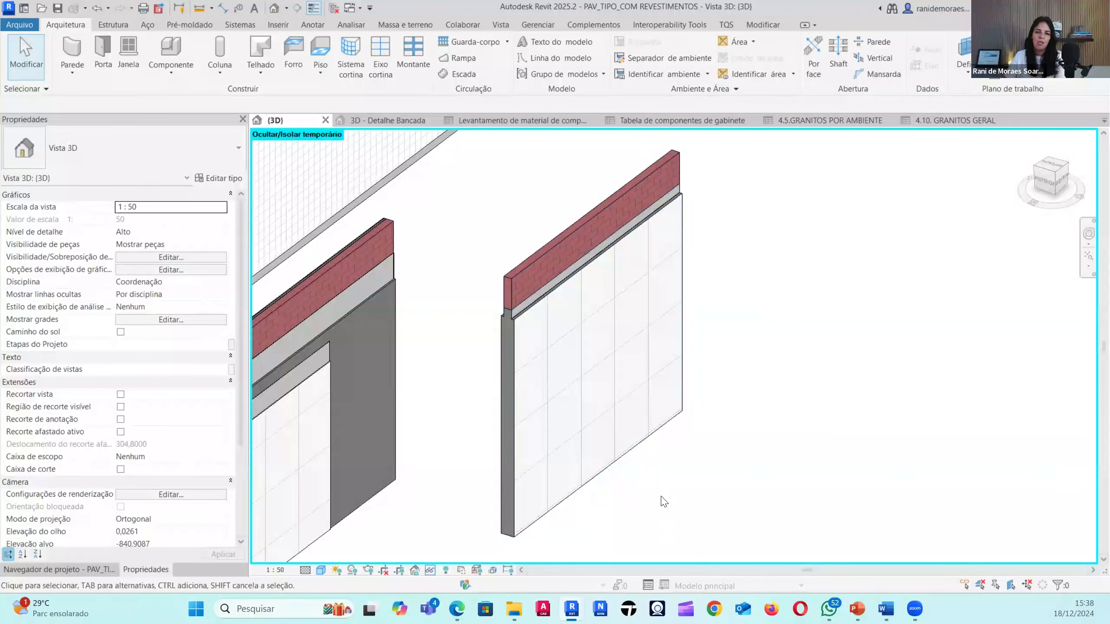
- Select the stacked wall and open its type's Estrutura definition for editing
click(575, 373)
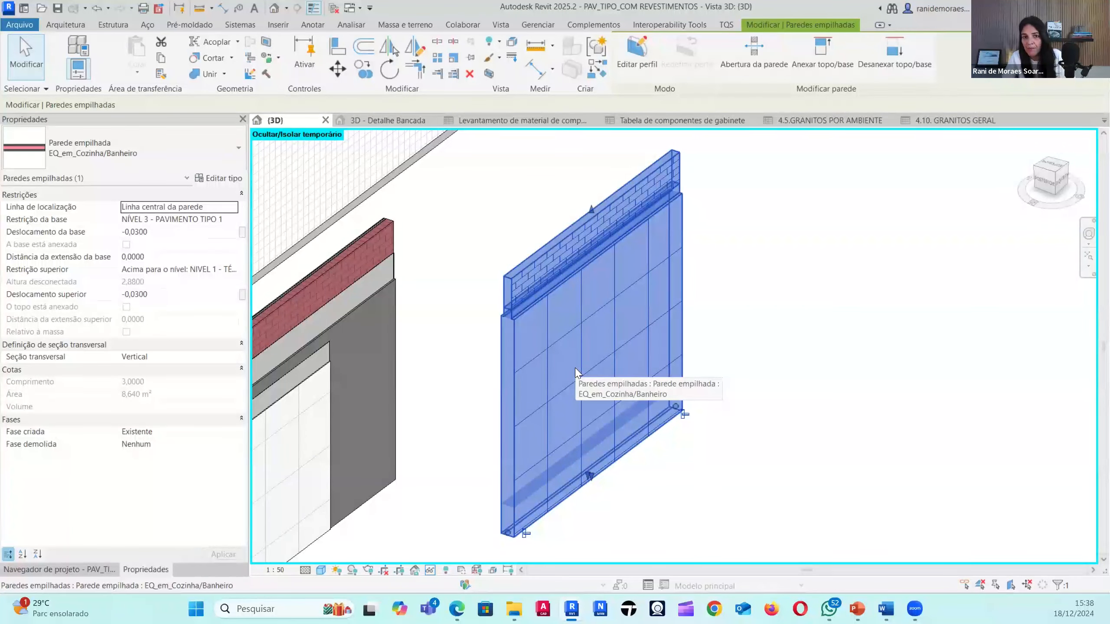
click(691, 485)
click(558, 456)
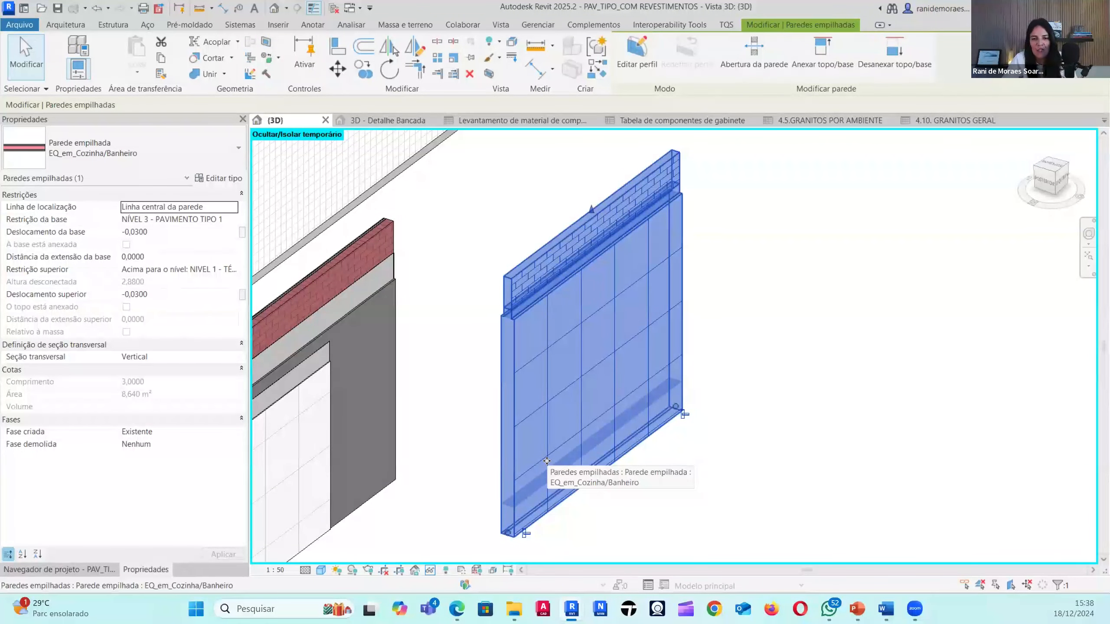
key(Escape)
click(592, 344)
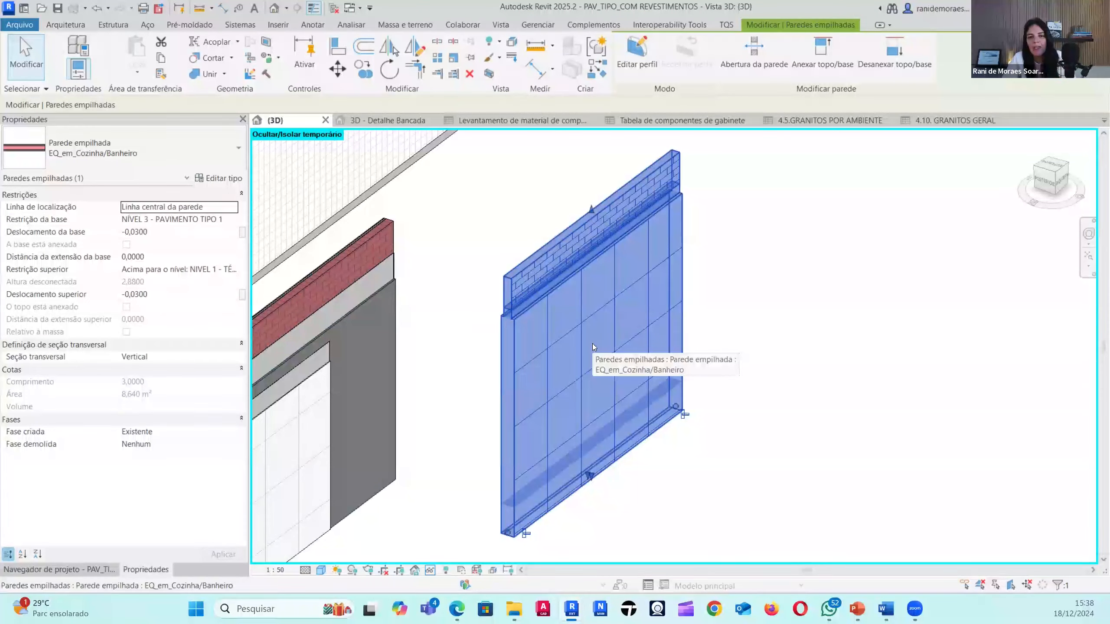
click(222, 179)
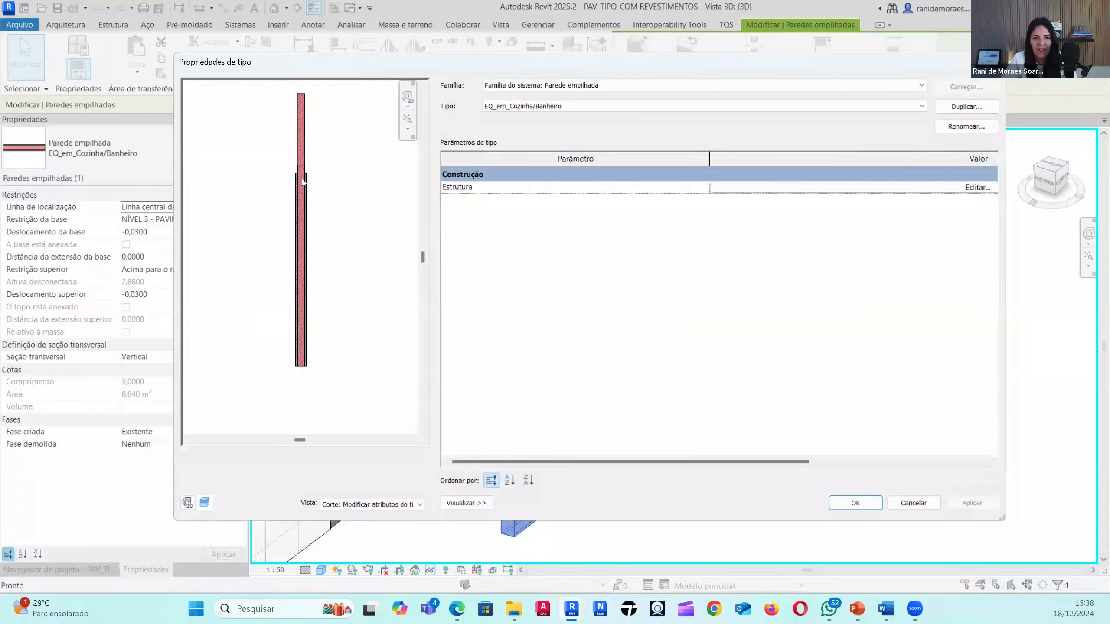
click(758, 189)
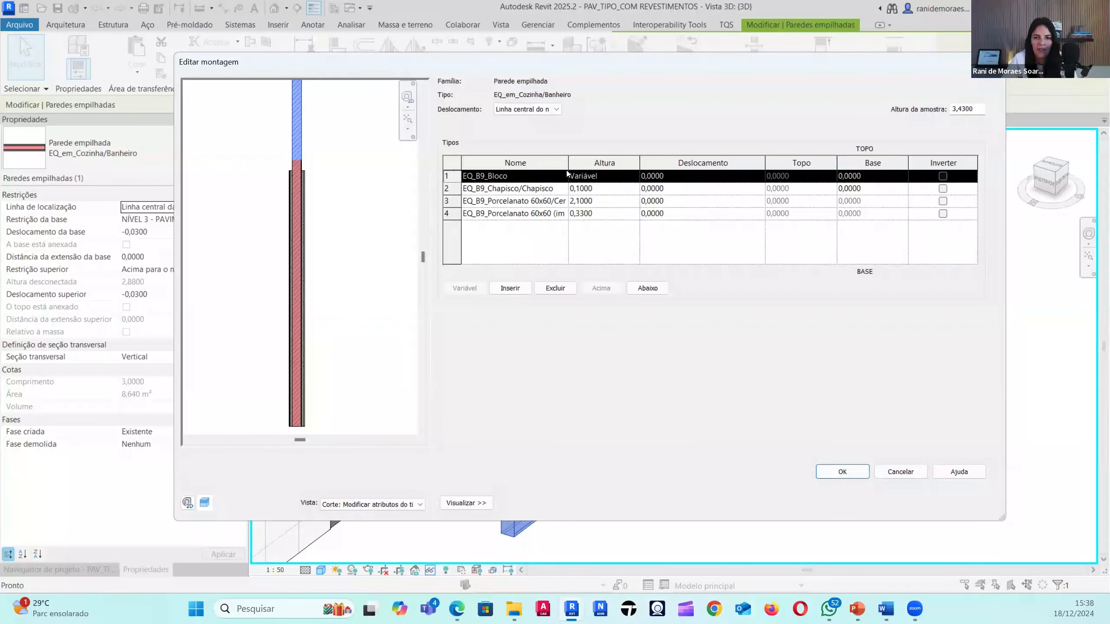
- Widen the Nome column and inspect the EQ_B9_Porcelanato 60x60 (imp) base segment and the porcelain segment above it in the section preview
drag(626, 158, 687, 161)
middle_drag(336, 414, 342, 365)
scroll(304, 371, up, 2)
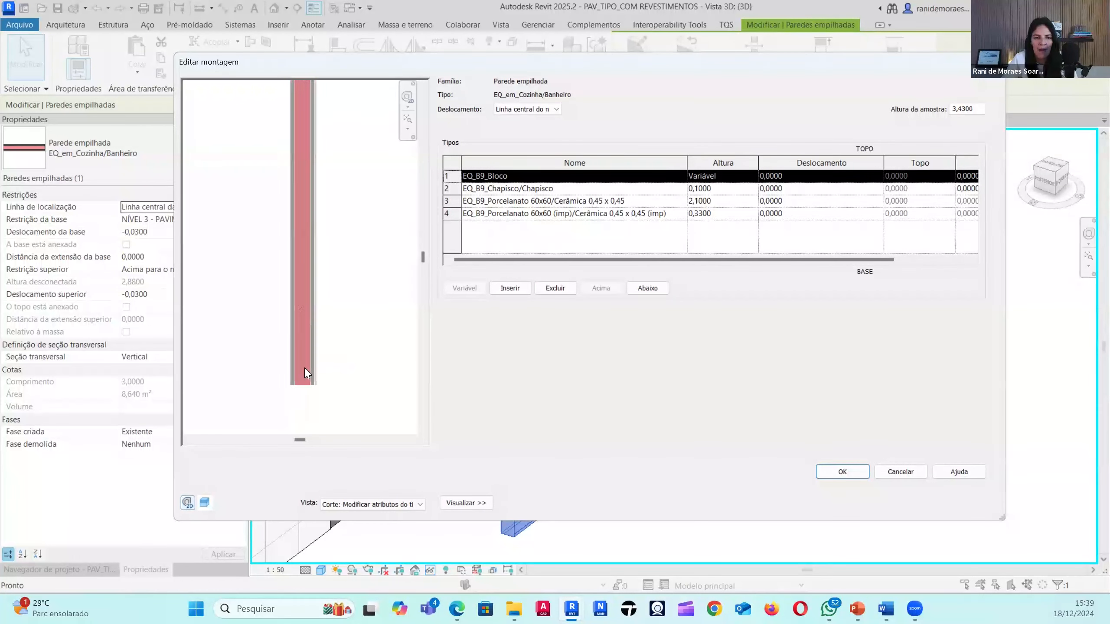
click(452, 214)
scroll(305, 354, up, 2)
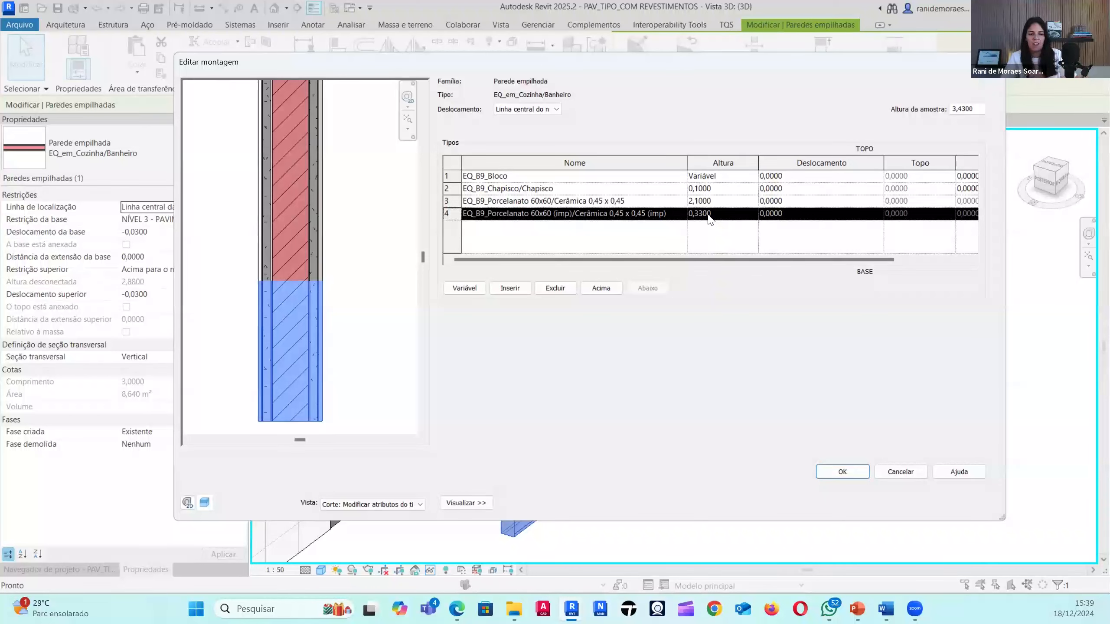
scroll(290, 308, down, 2)
scroll(292, 297, up, 2)
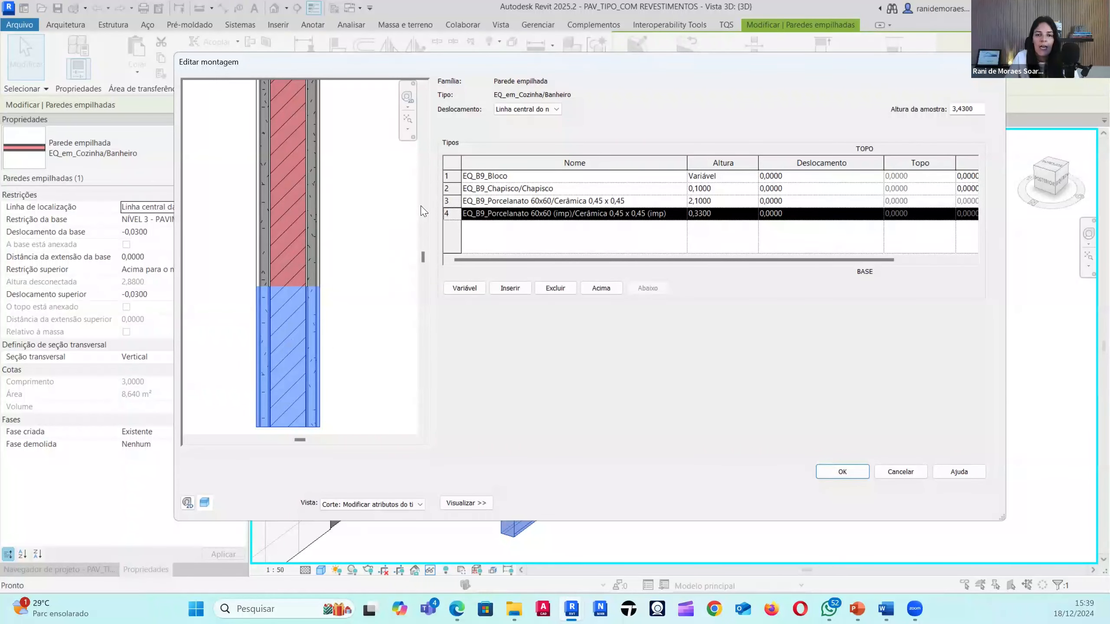
click(449, 200)
scroll(325, 376, down, 3)
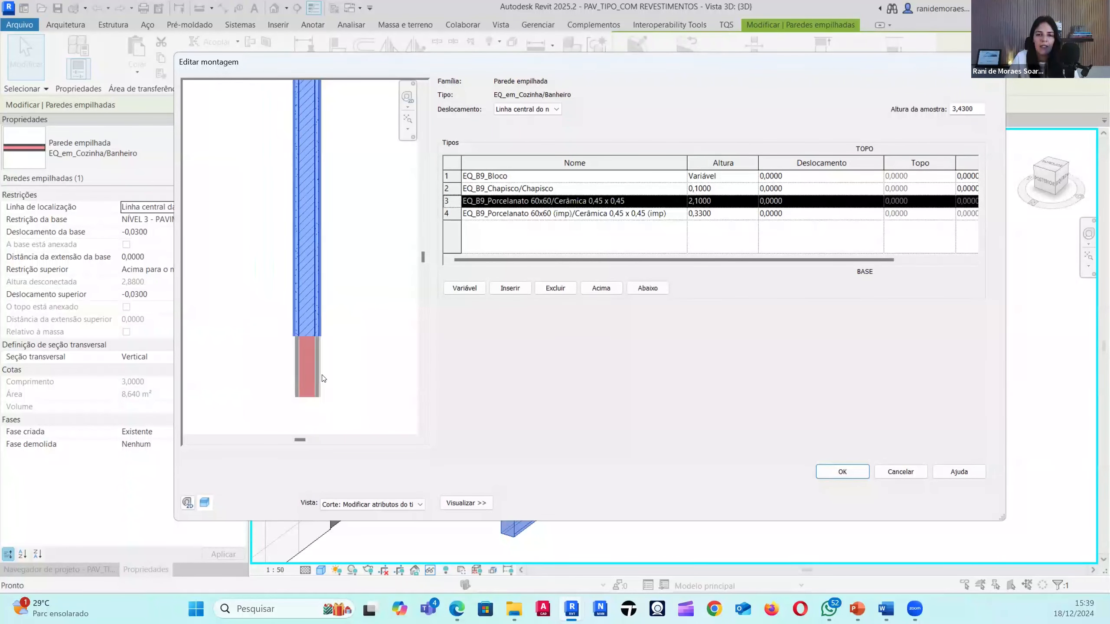
- Inspect the EQ_B9_Porcelanato 60x60/Cerâmica 0,45 x 0,45 and EQ_B9_Chapisco/Chapisco segments of the stacked wall in the section preview
scroll(359, 343, up, 2)
middle_drag(333, 287, 321, 383)
scroll(334, 337, down, 3)
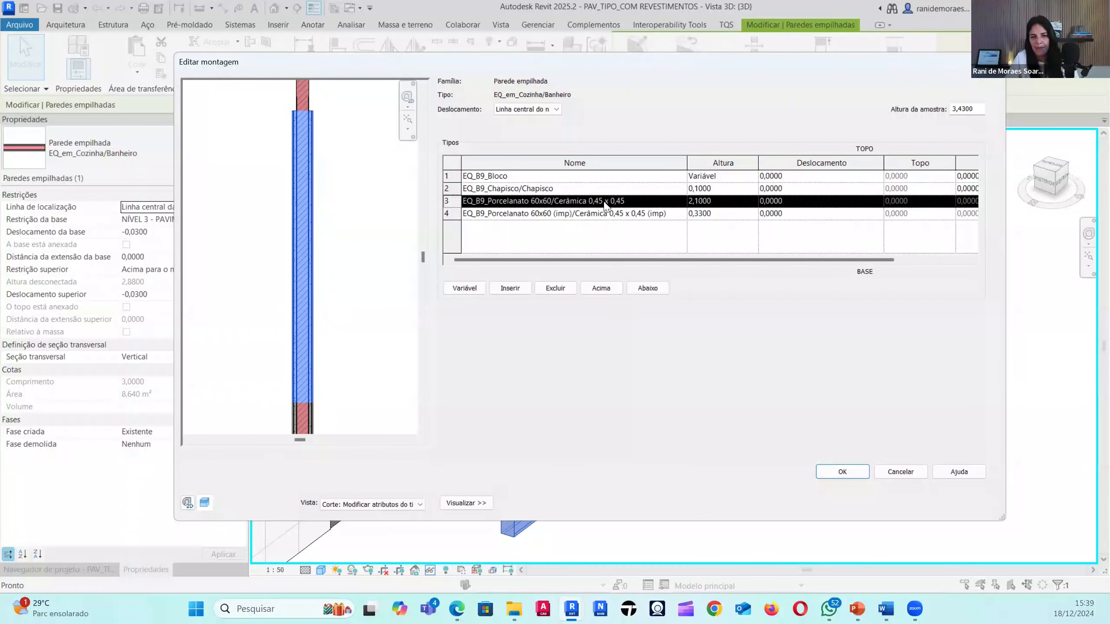
scroll(315, 201, up, 5)
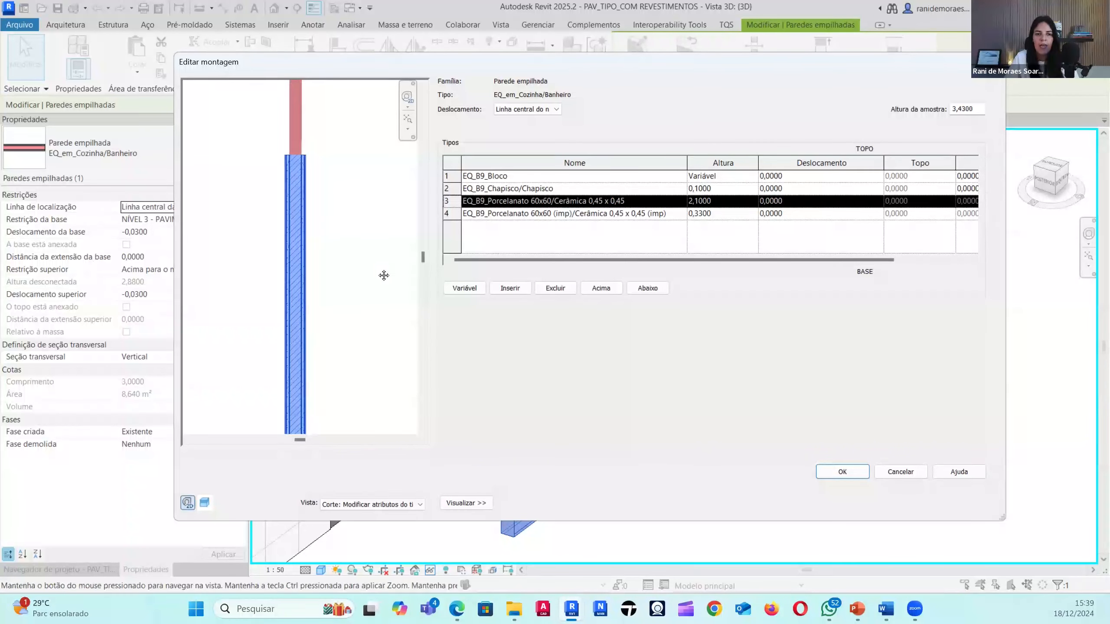
click(462, 189)
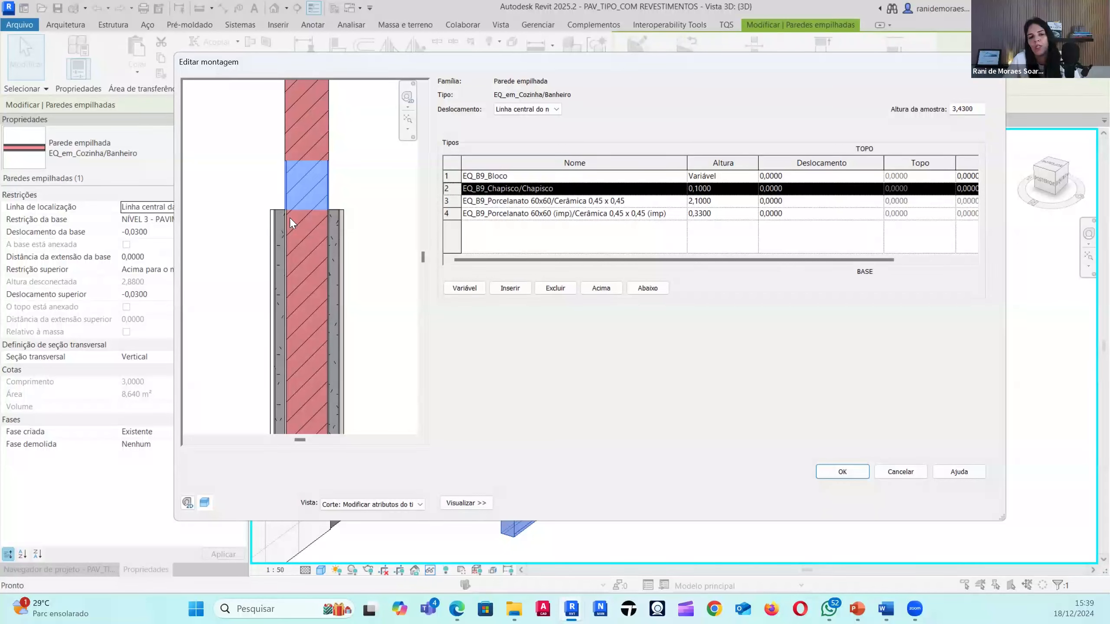
scroll(300, 248, down, 5)
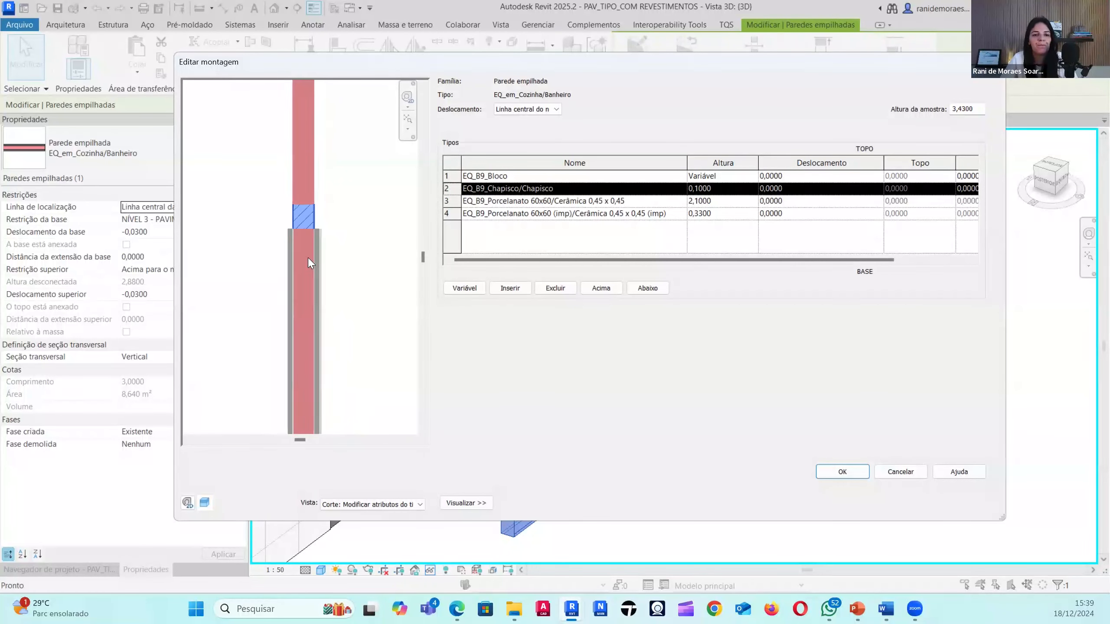
- Inspect the variable-height EQ_B9_Bloco segment in the section preview, and leave the structure and type definitions without saving changes
click(453, 176)
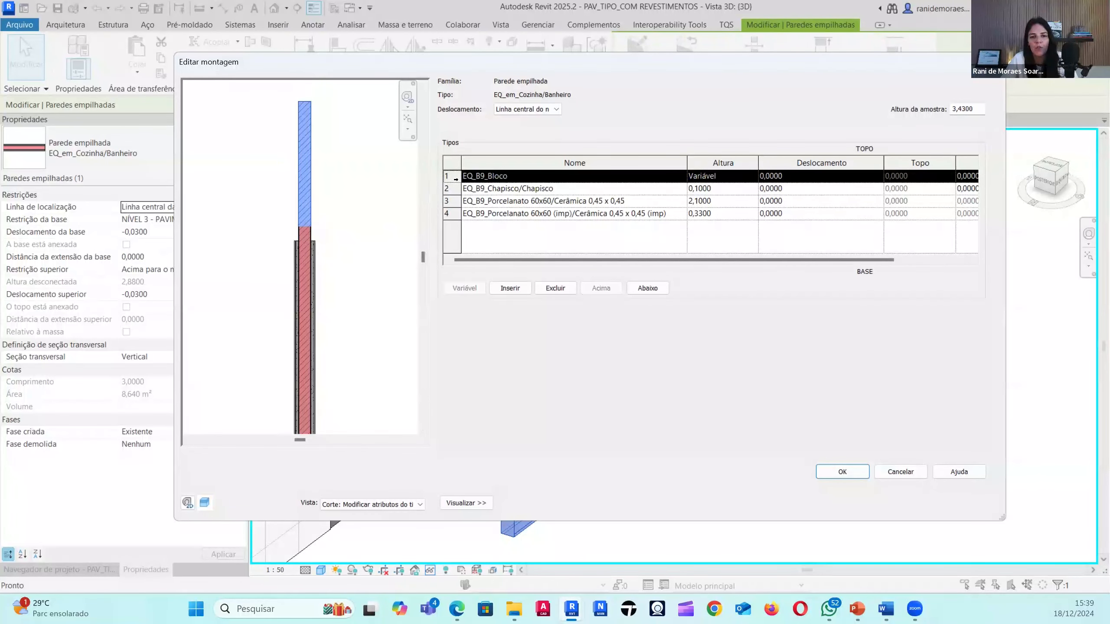
scroll(299, 245, up, 5)
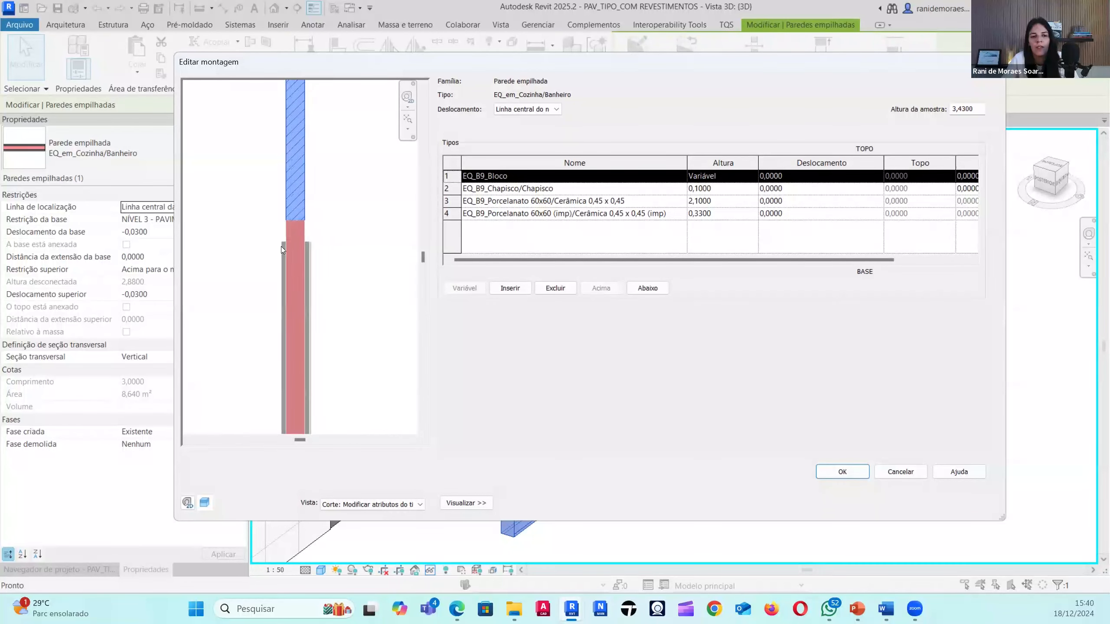
scroll(305, 178, down, 5)
scroll(303, 181, up, 2)
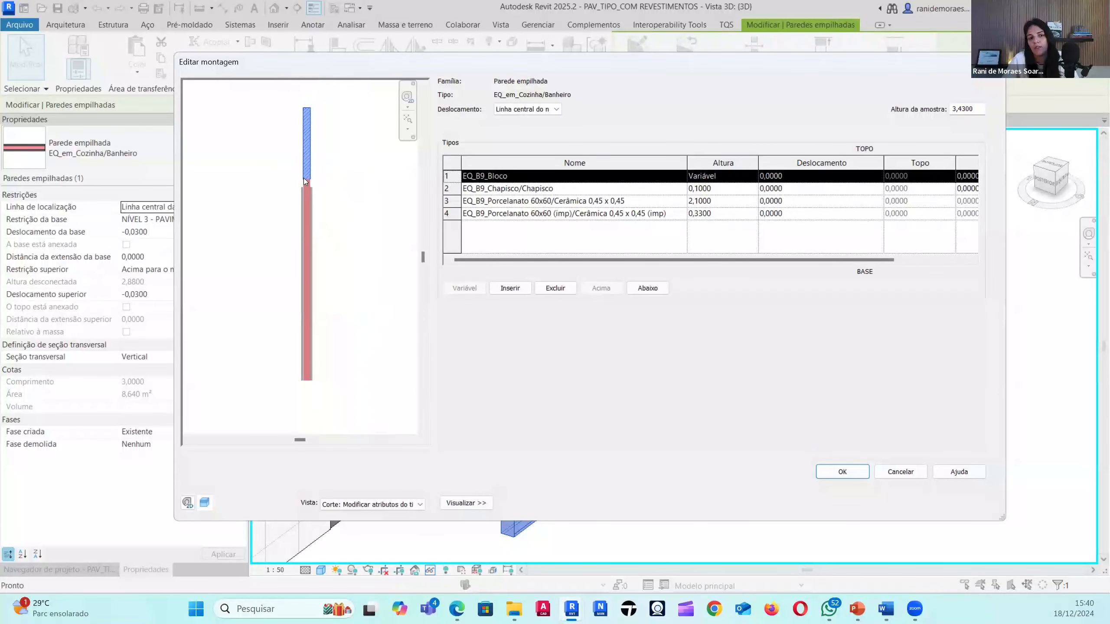
scroll(368, 216, down, 1)
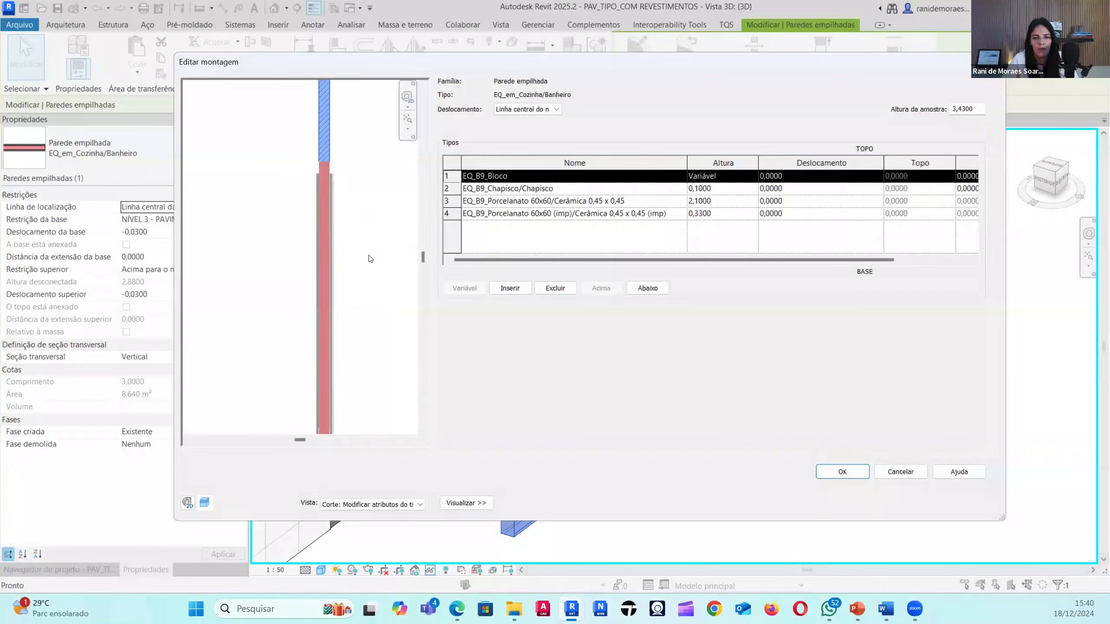
click(891, 472)
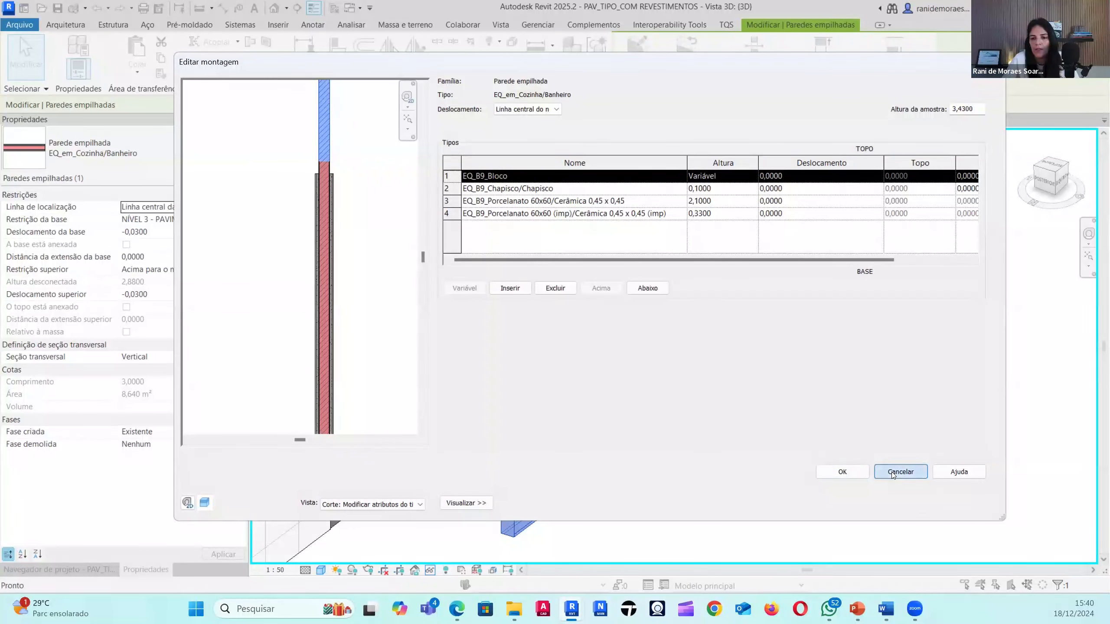
click(912, 504)
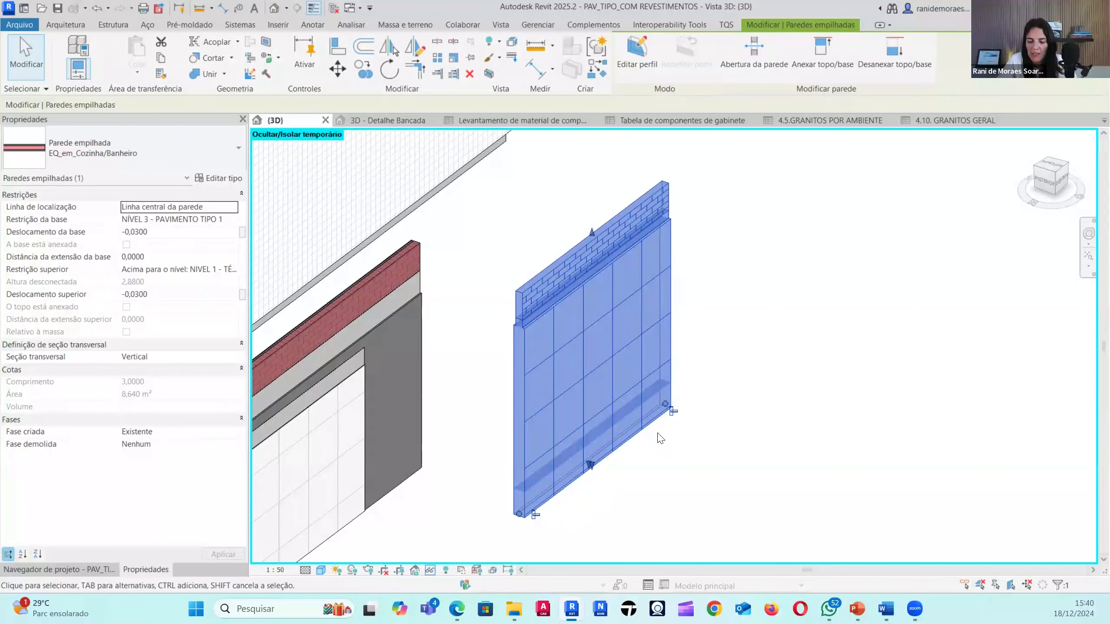
- With the stacked wall selected, review the stacked wall types available for different room combinations, such as Cozinha, Pastilha, Sala and Textura
click(587, 307)
click(219, 151)
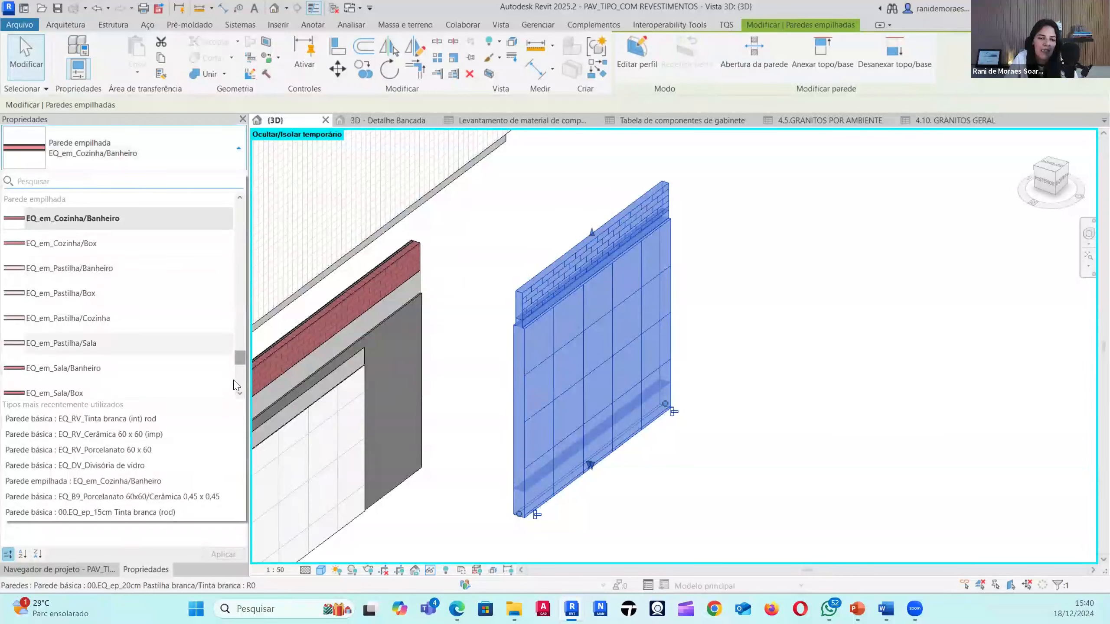
drag(234, 380, 235, 390)
scroll(69, 304, up, 7)
scroll(72, 302, down, 3)
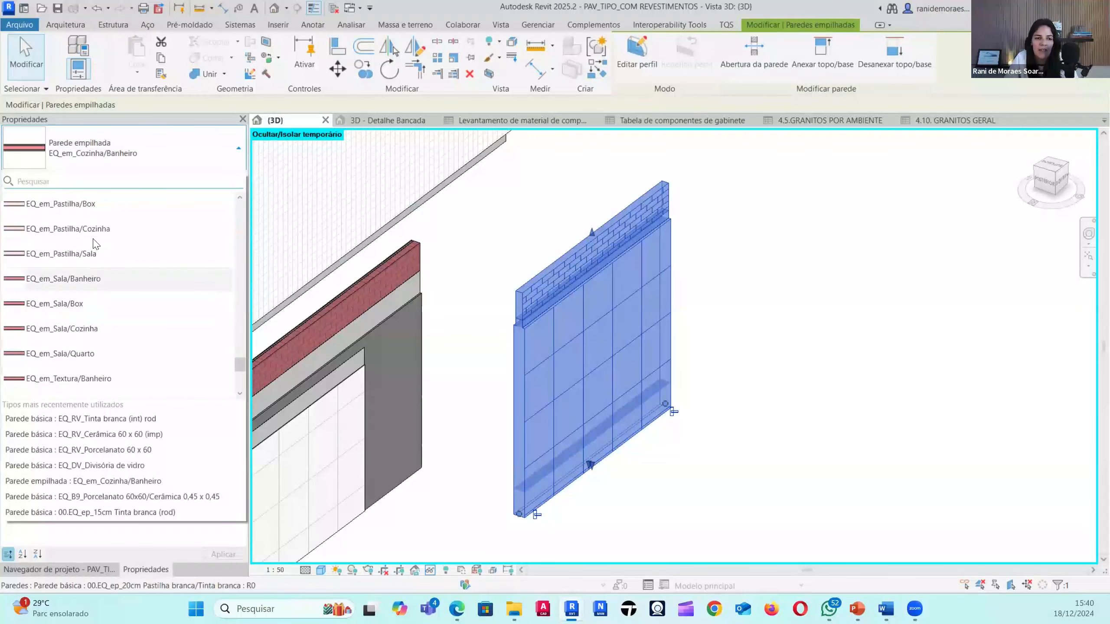
scroll(92, 352, up, 3)
scroll(99, 284, down, 3)
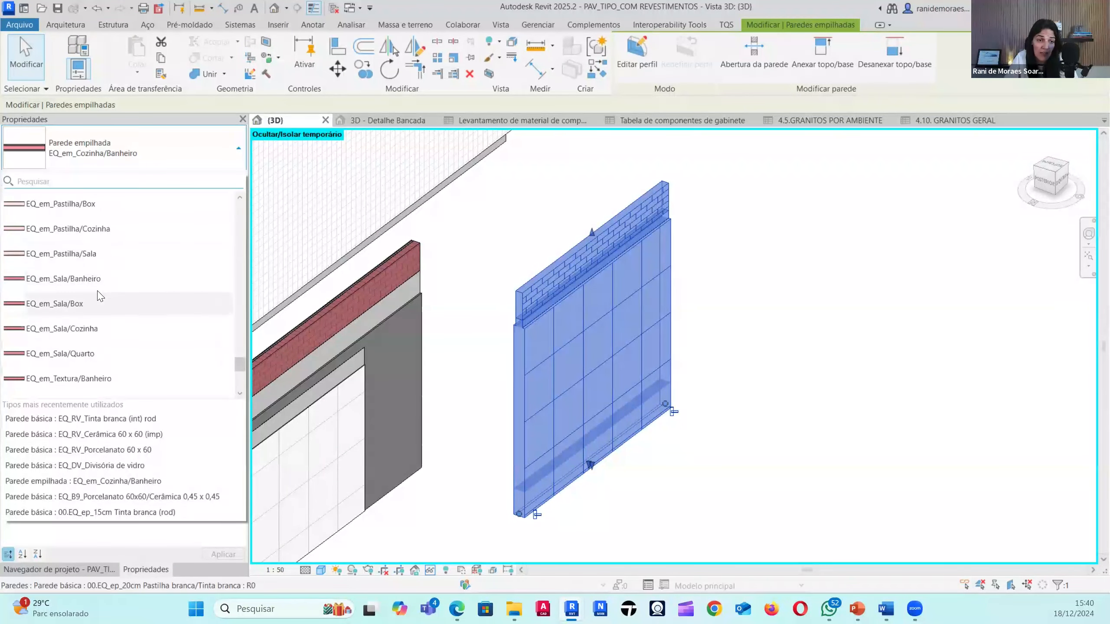
scroll(97, 350, up, 5)
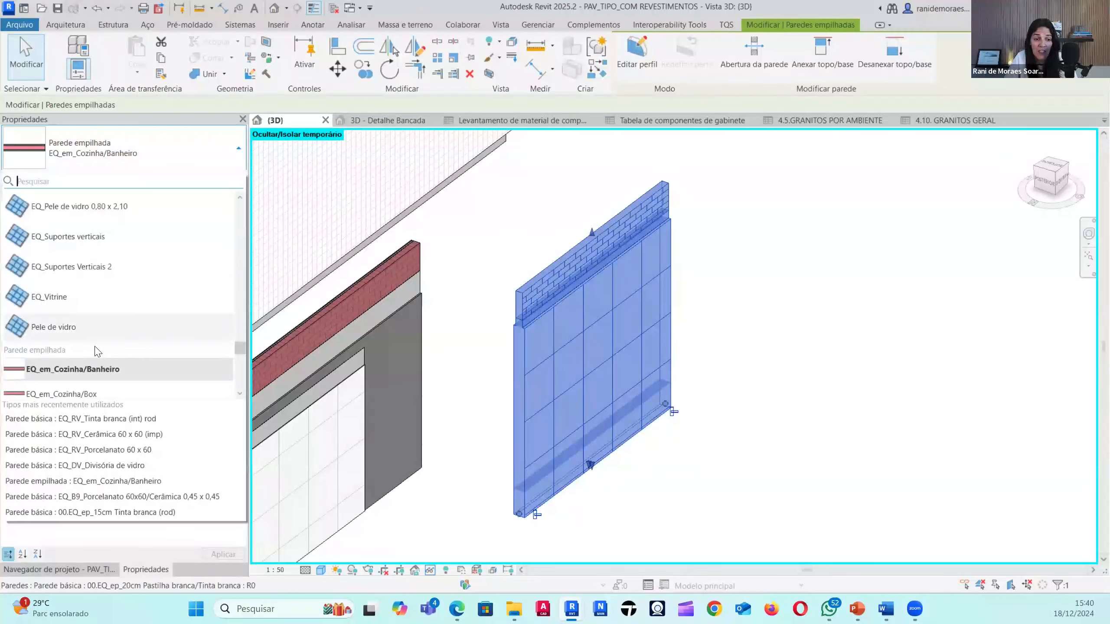
scroll(97, 350, down, 5)
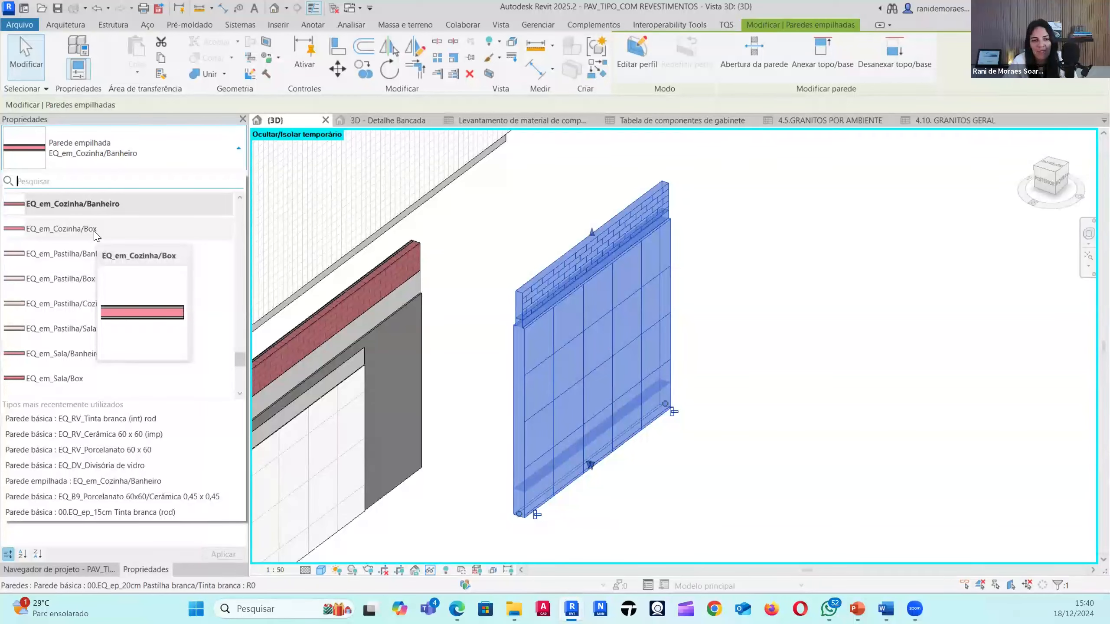
scroll(109, 317, down, 3)
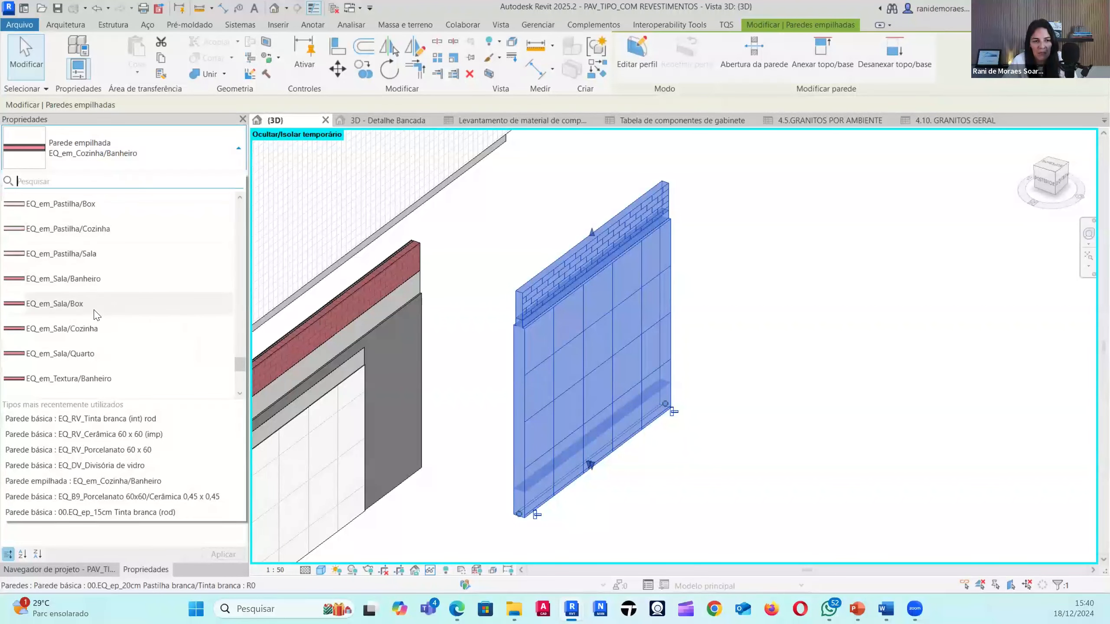
scroll(109, 316, up, 5)
scroll(113, 302, down, 3)
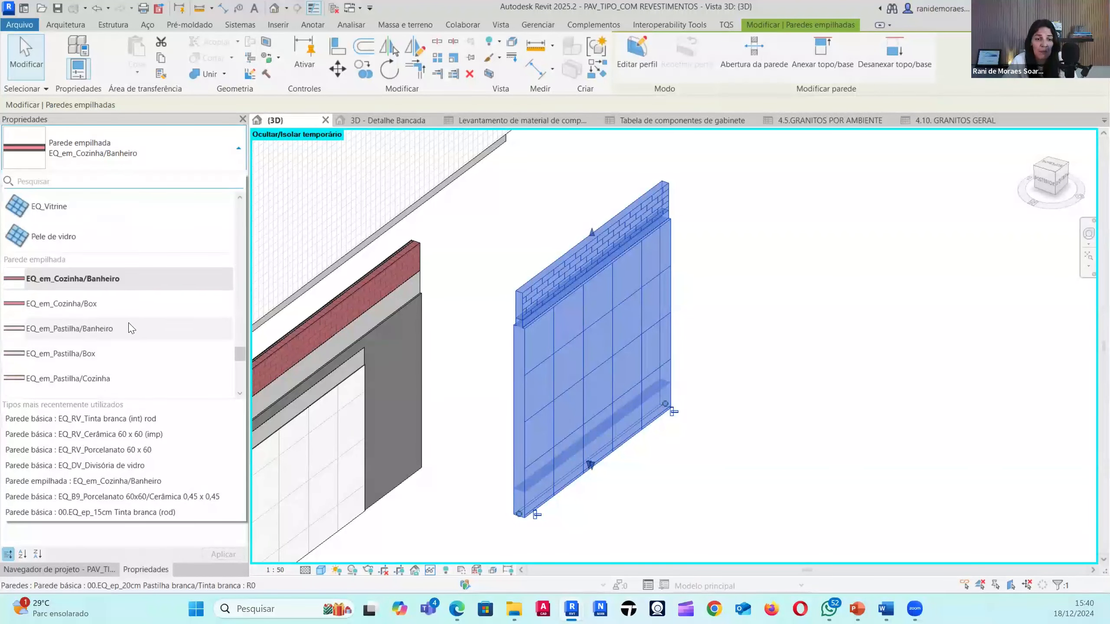
scroll(112, 290, up, 1)
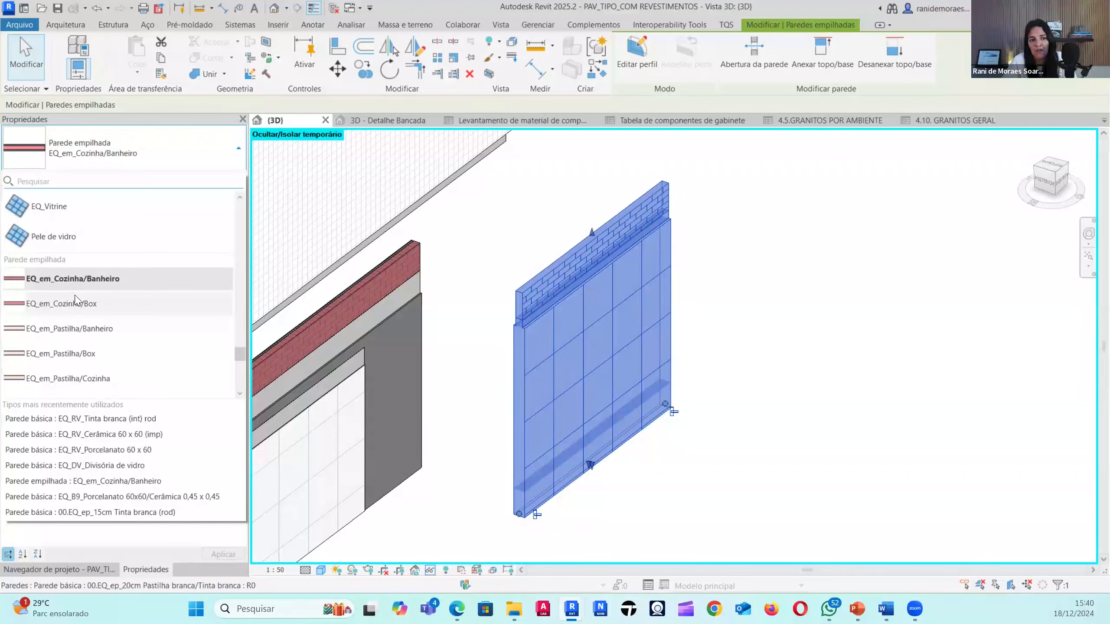
scroll(109, 302, down, 2)
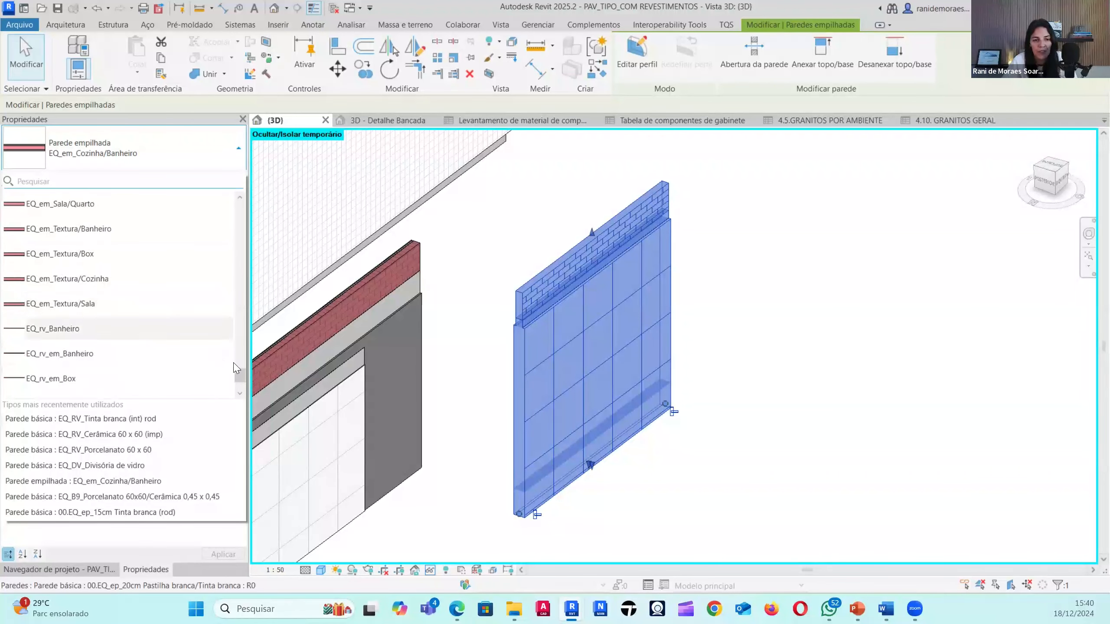
- Review the basic wall types for blocks and finishes, such as EQ_B14 and EQ_RV, and deselect the wall without changing its type
scroll(146, 213, up, 5)
scroll(144, 280, up, 8)
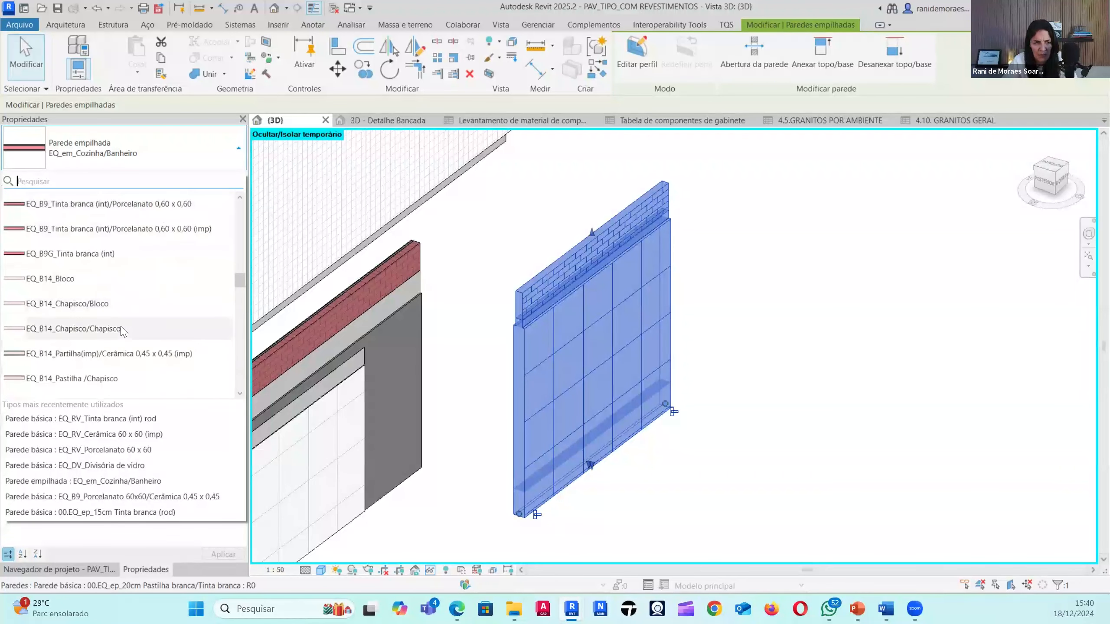
scroll(121, 330, down, 5)
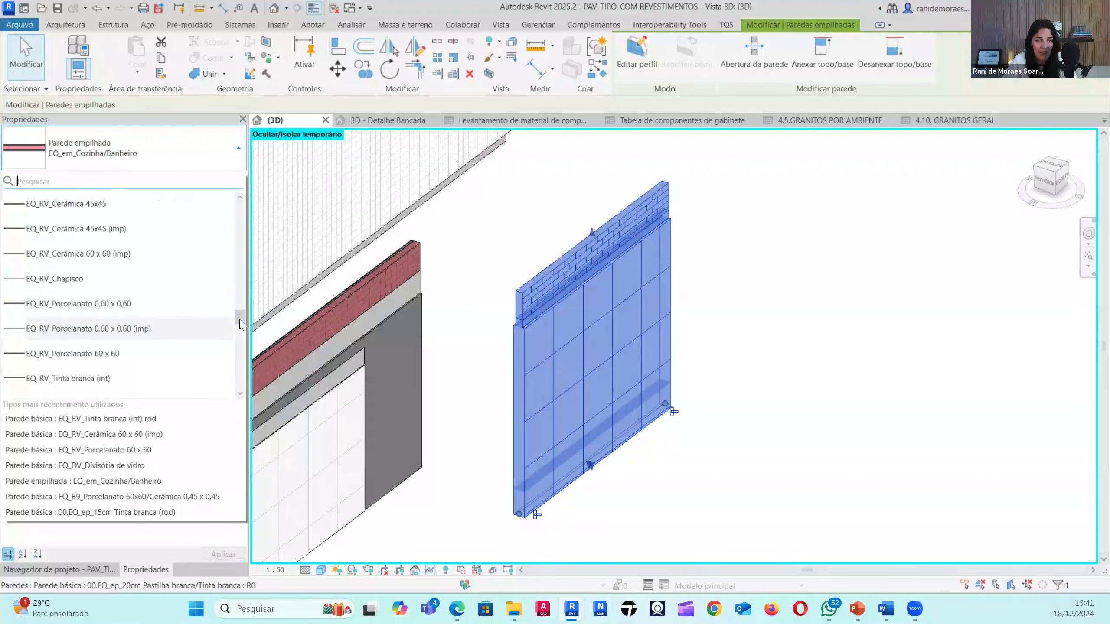
scroll(241, 326, down, 4)
click(792, 426)
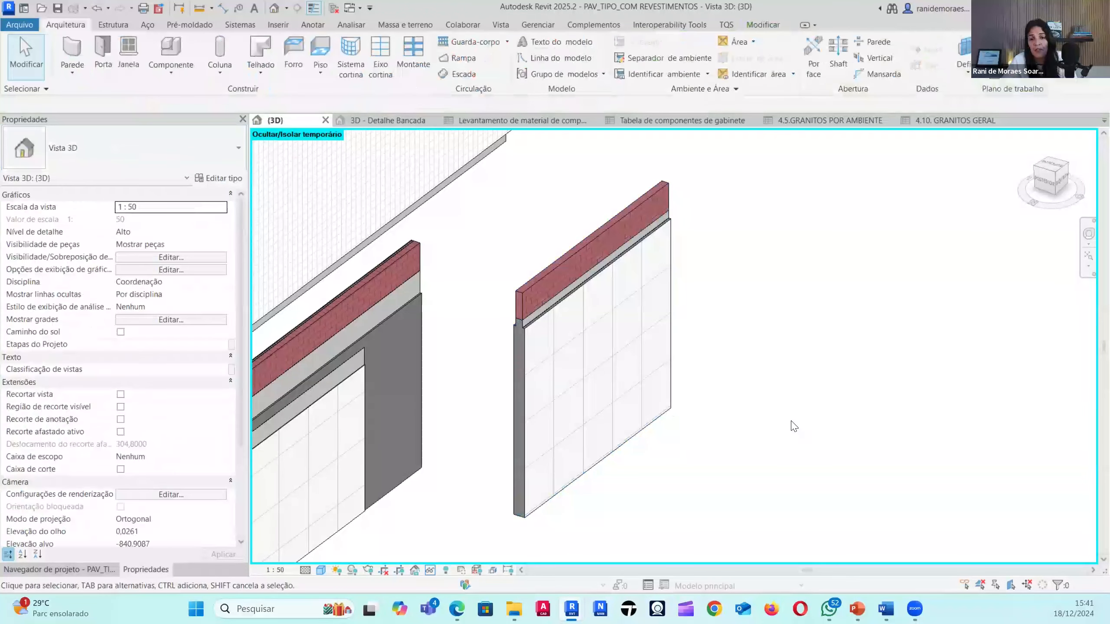
- Examine the stacked wall and the compound wall sample beside the building's outer wall, leaving nothing selected
scroll(723, 433, down, 2)
middle_drag(716, 444, 761, 441)
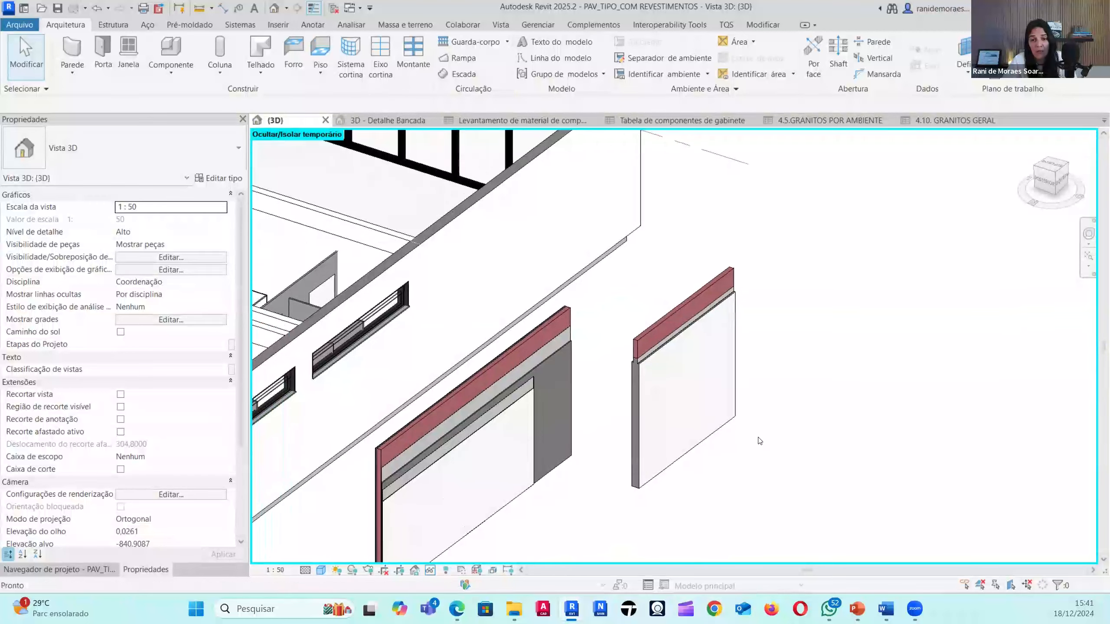
click(691, 405)
shift+middle_drag(818, 409, 825, 400)
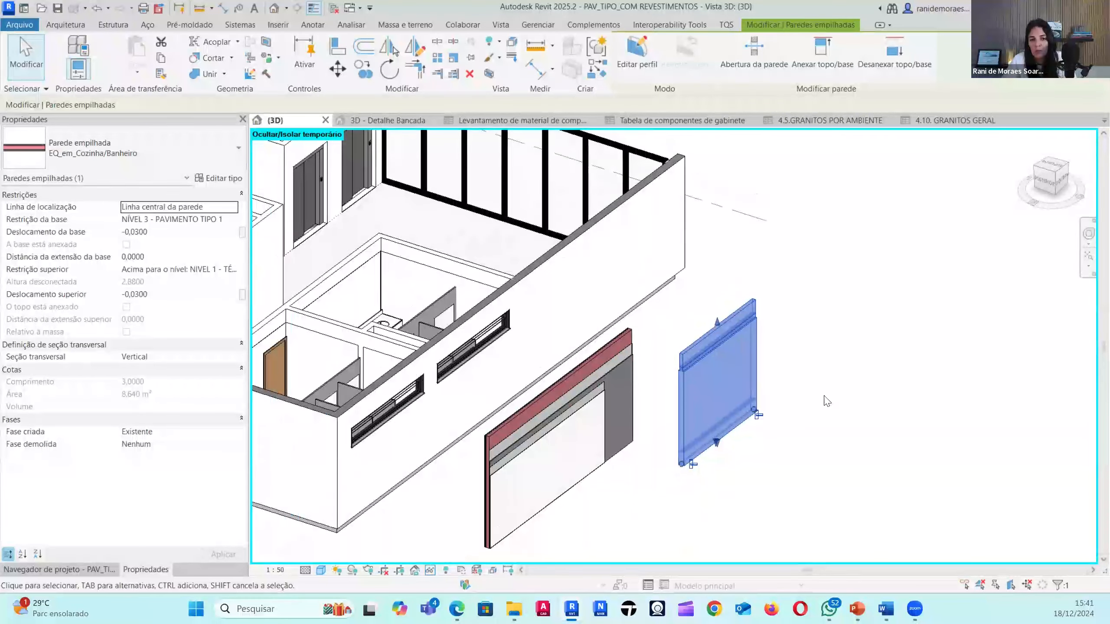
click(827, 401)
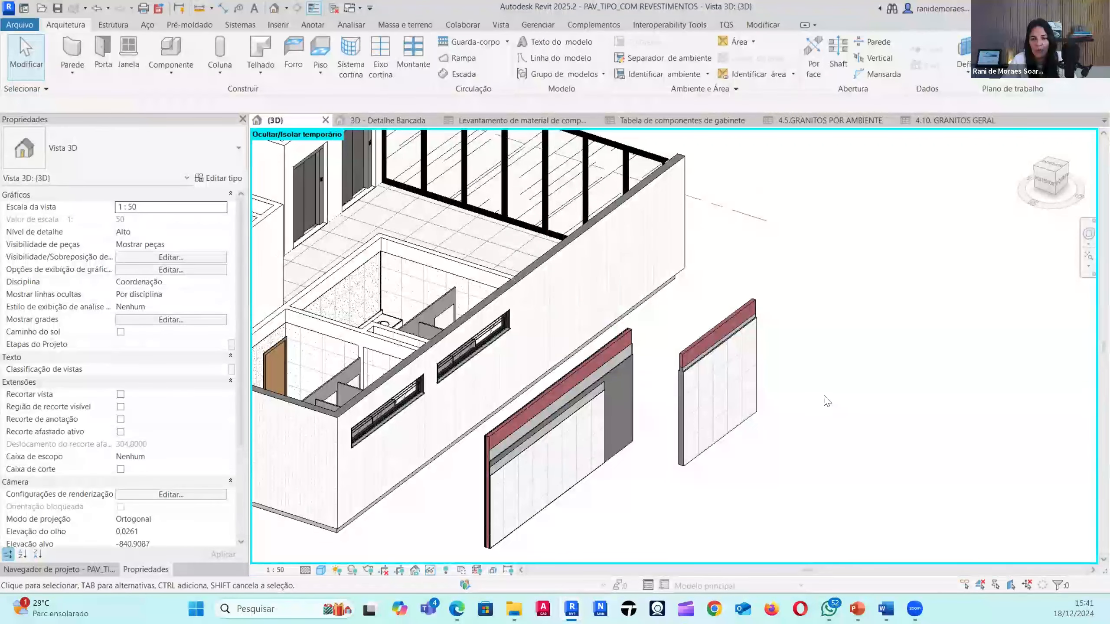
scroll(827, 401, down, 2)
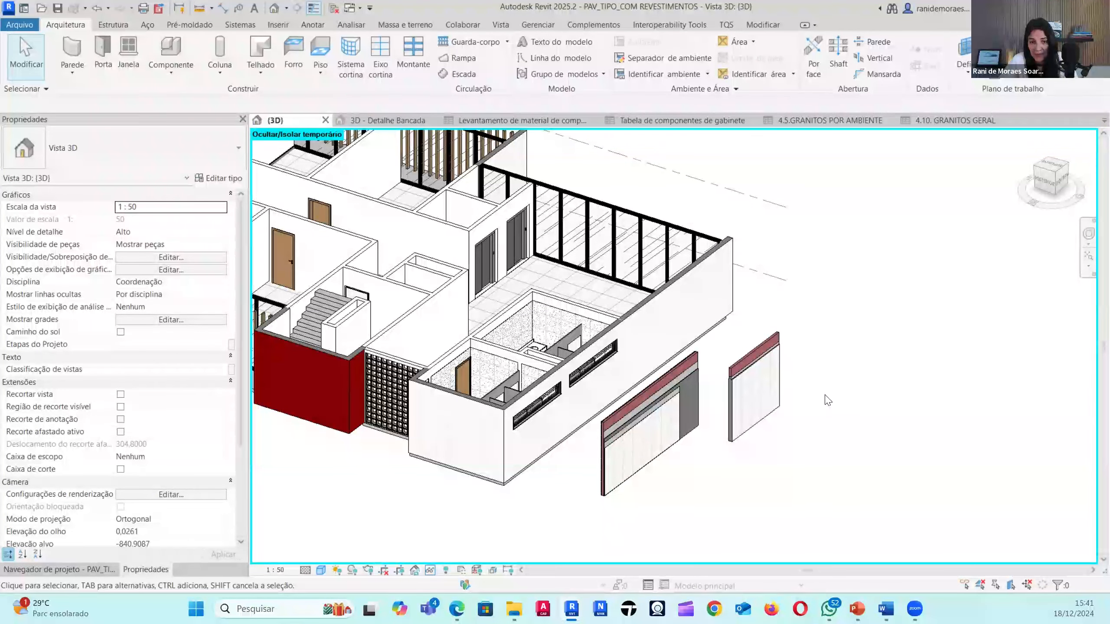
middle_drag(776, 426, 862, 444)
click(939, 437)
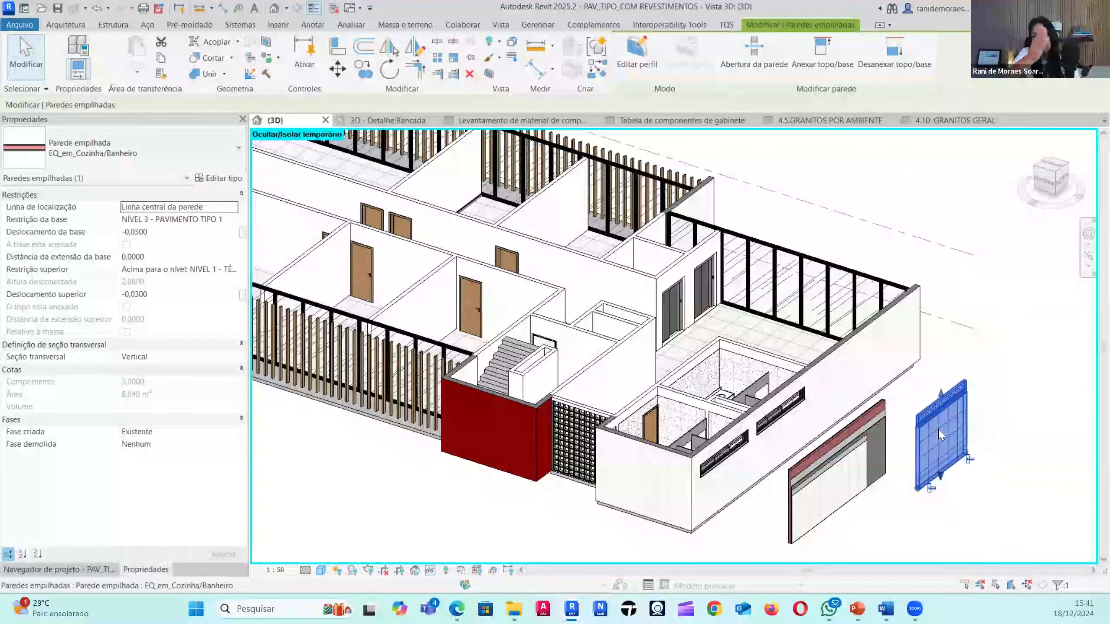
click(995, 440)
- Change all 00.EQ_ep_15cm Tinta branca walls in the project to type EQ_B9_Bloco, deleting the conflicting face-split element
shift+middle_drag(510, 300, 511, 312)
click(512, 288)
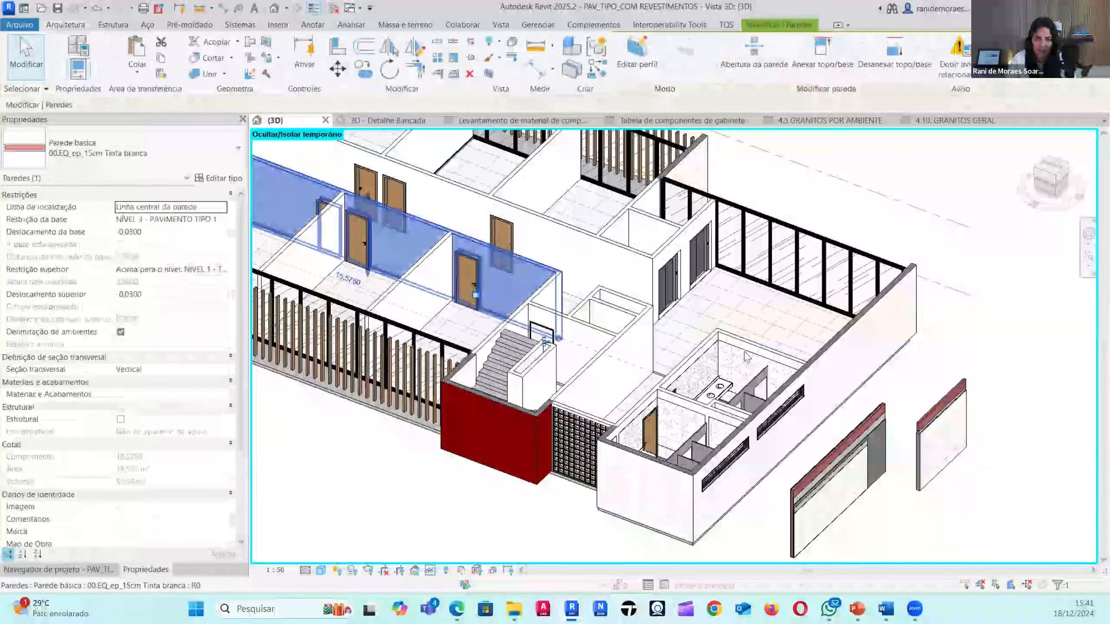
key(s)
key(a)
middle_drag(354, 378, 708, 307)
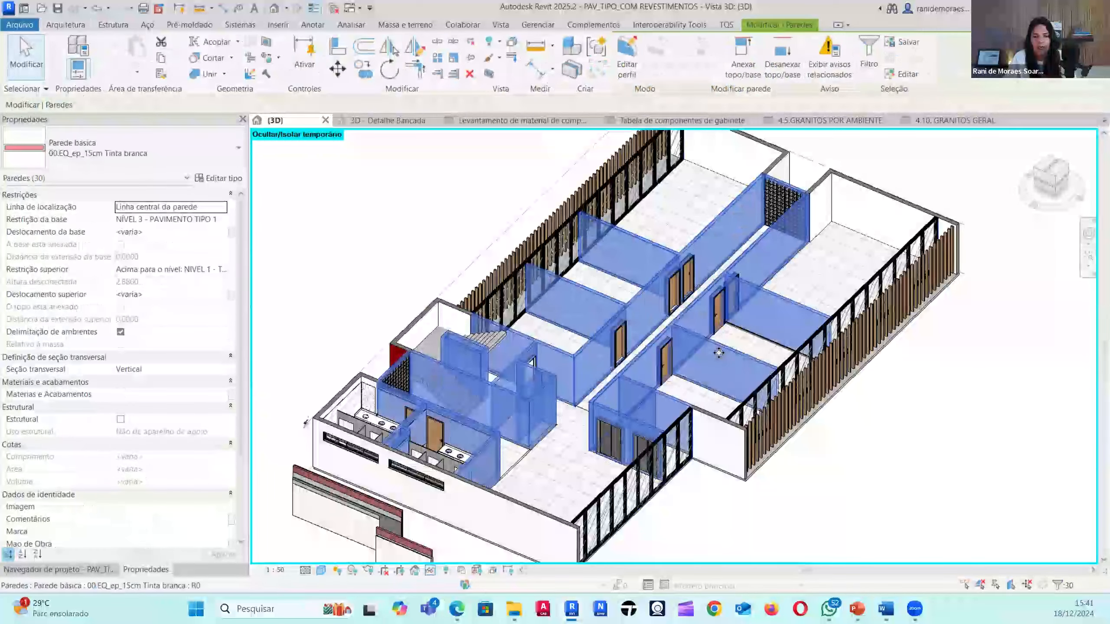
click(160, 144)
text(blo)
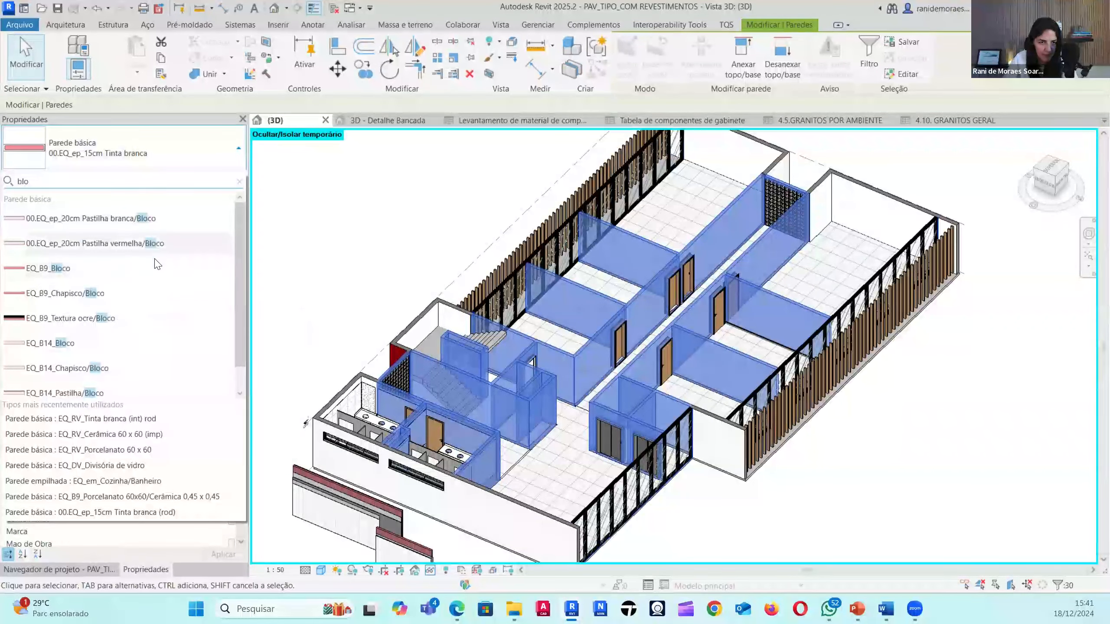
click(47, 268)
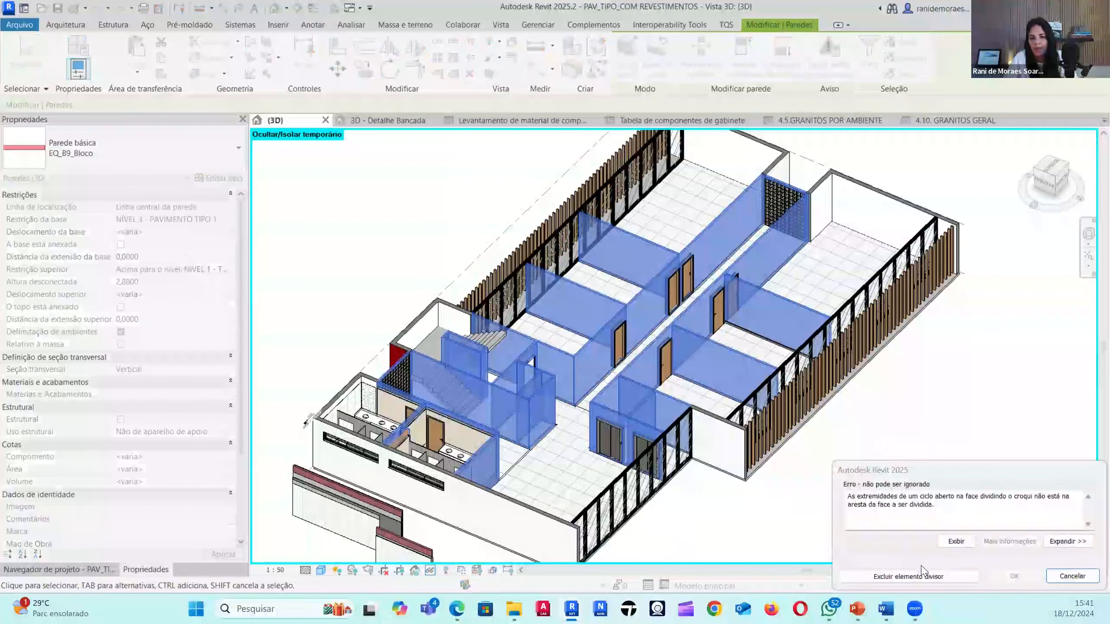
key(Escape)
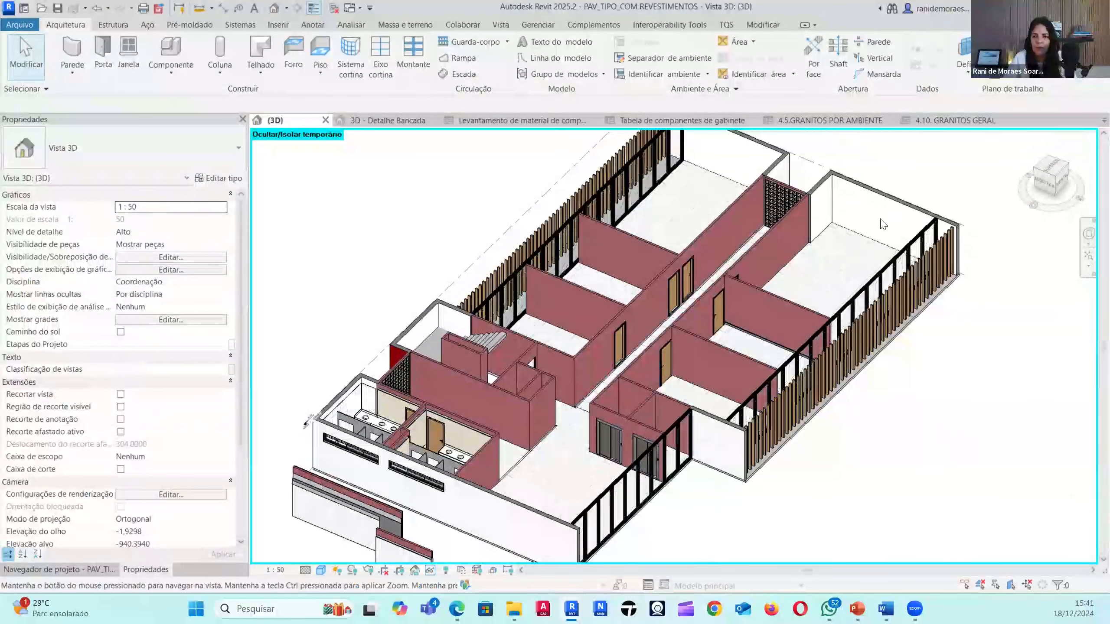
- Change all 00.EQ_ep_20cm Pastilha branca/Tinta branca walls in the project to type 00.EQ_ep_20cm Pastilha branca/Bloco and reselect them all to check the type
click(883, 225)
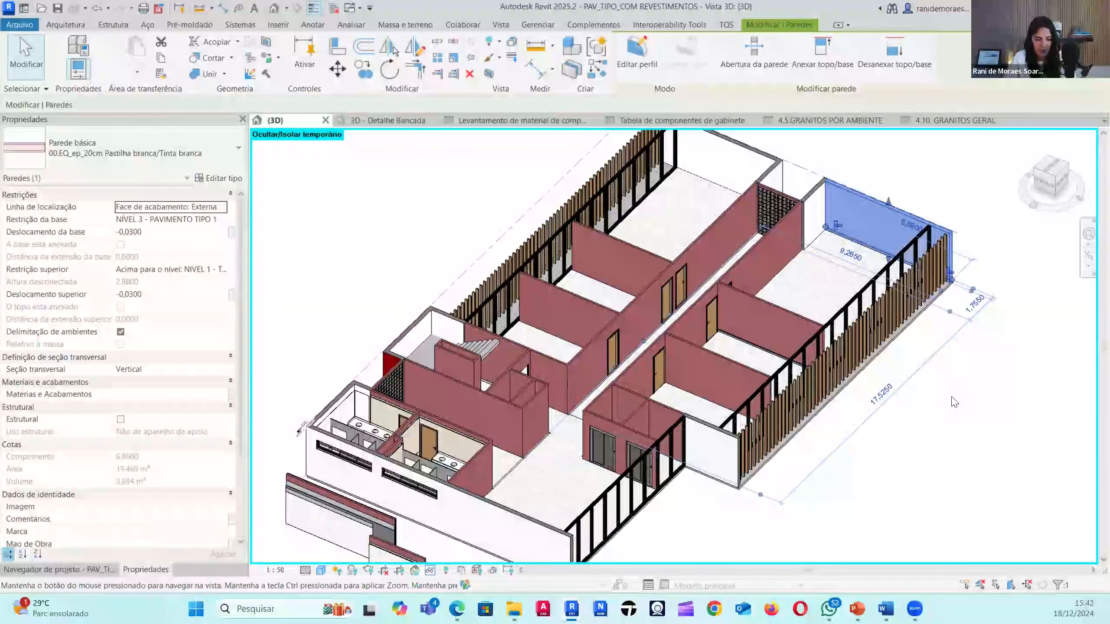
key(Escape)
key(s)
key(a)
scroll(813, 231, down, 1)
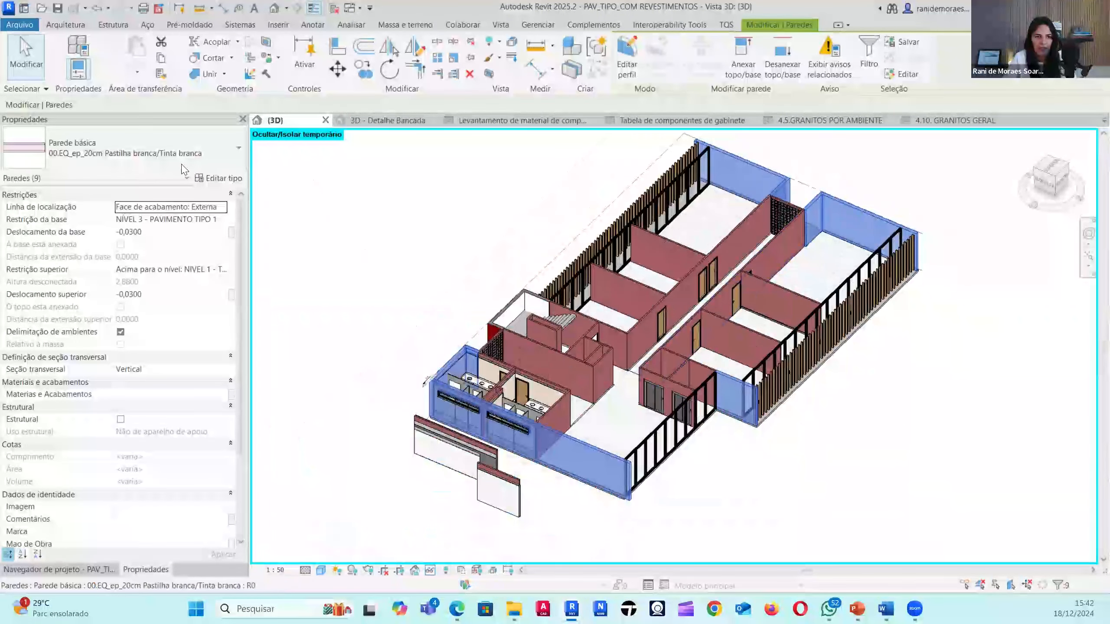
click(182, 165)
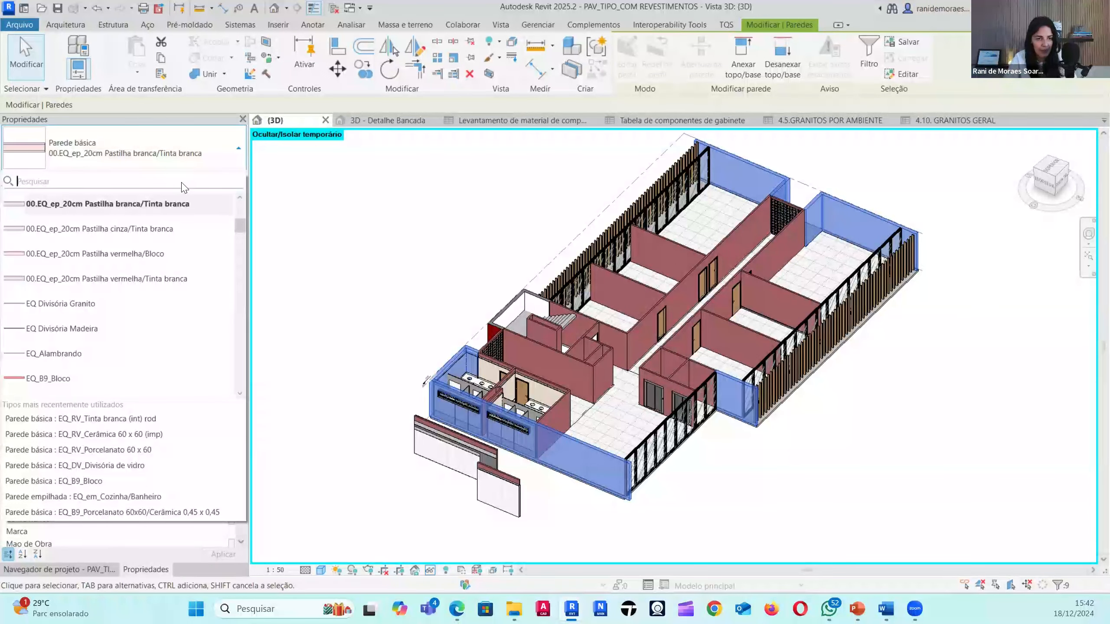
text(pas)
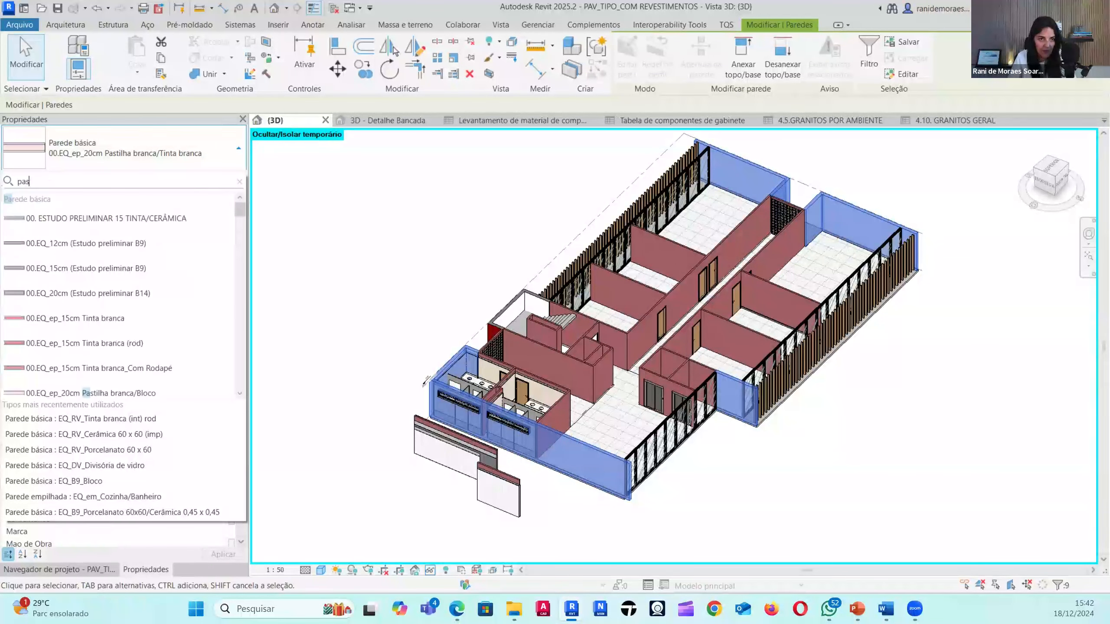
text(tilha)
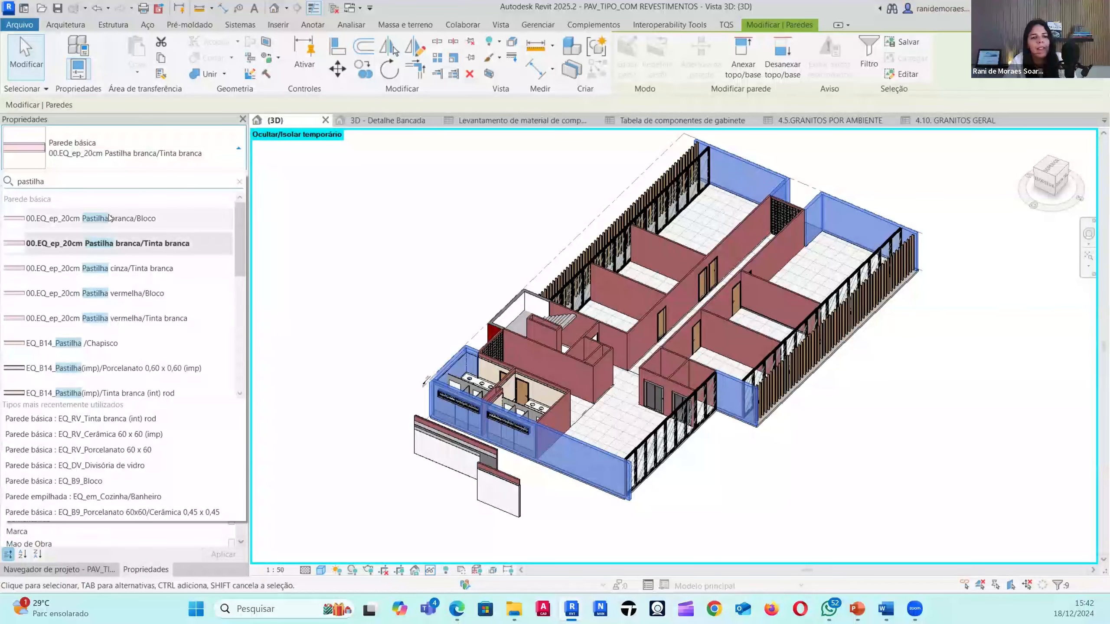
click(319, 199)
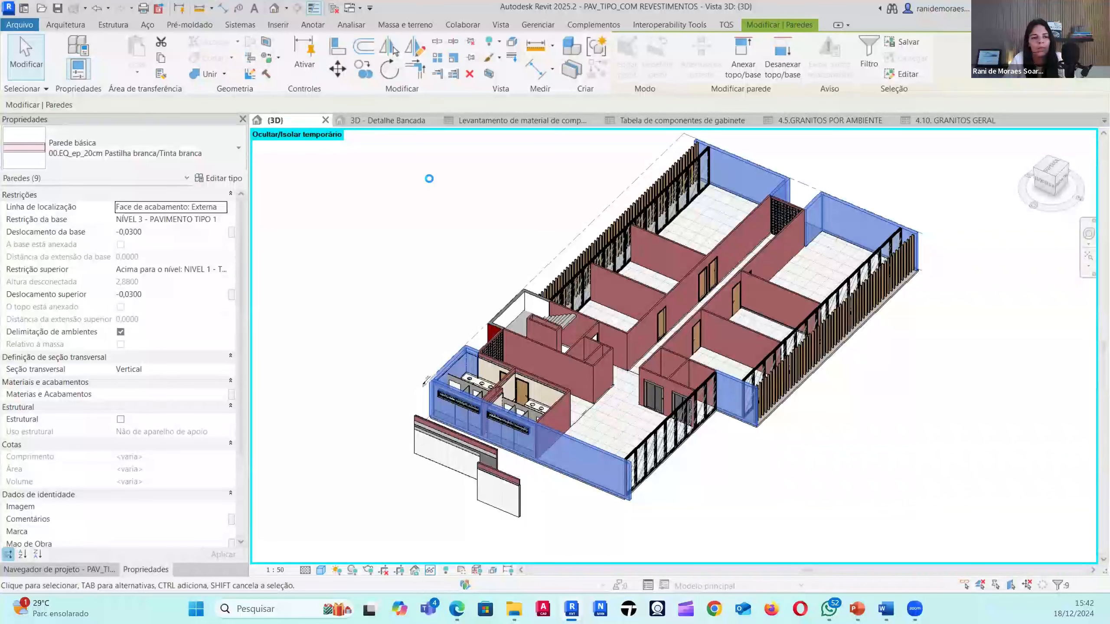
click(444, 193)
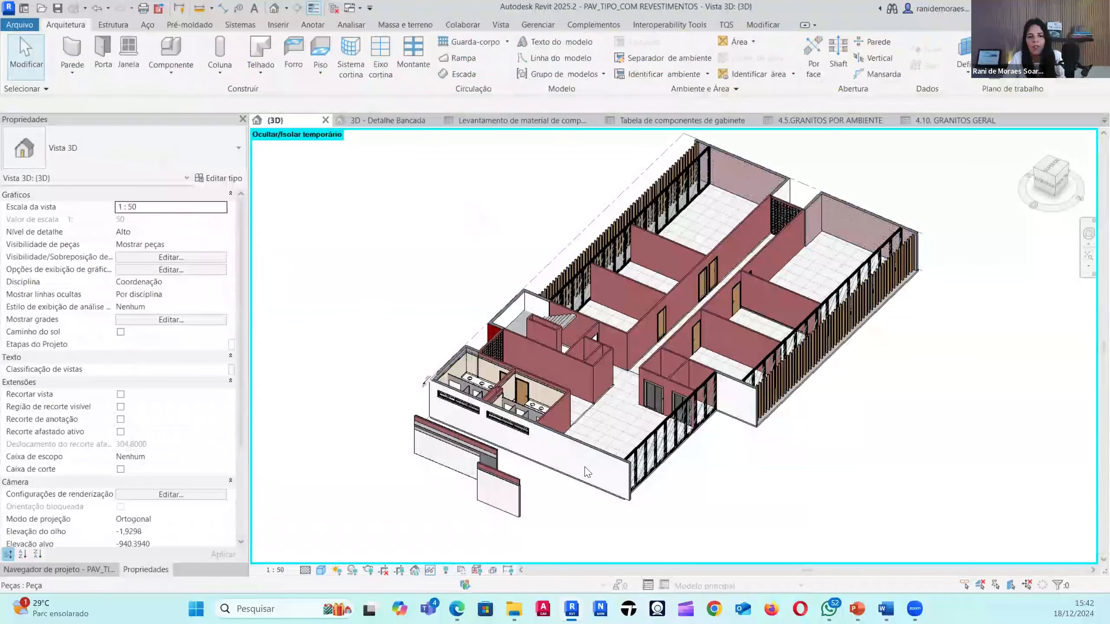
click(586, 465)
key(s)
key(a)
- Delete all EQ_rv_em_Banheiro stacked finish walls lining the two bathrooms
shift+middle_drag(768, 506, 565, 353)
scroll(562, 337, up, 5)
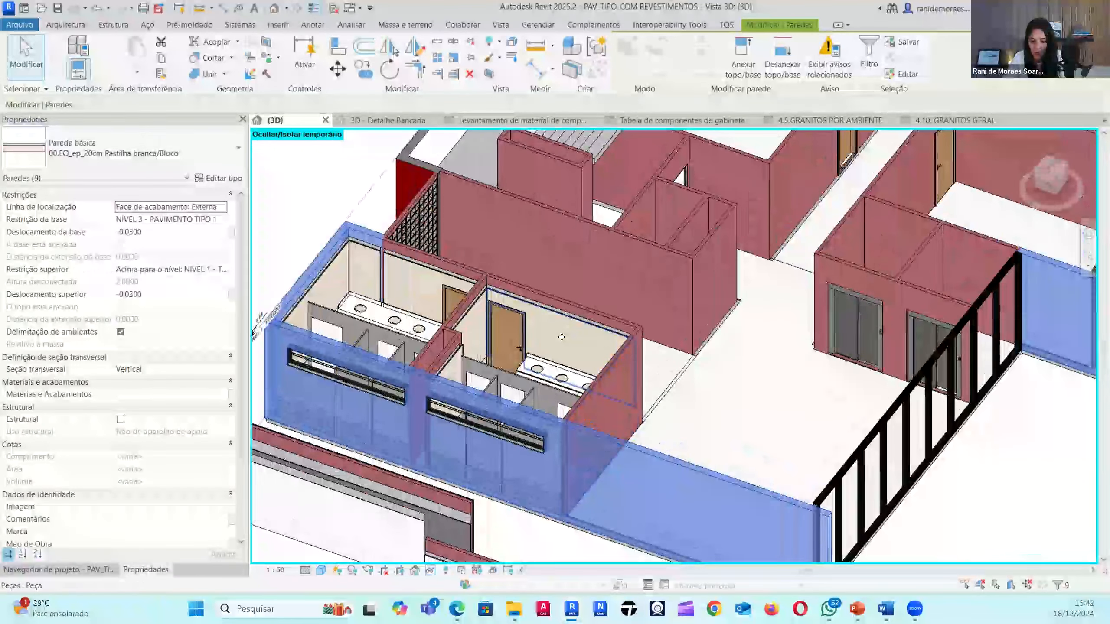
click(568, 374)
key(s)
key(a)
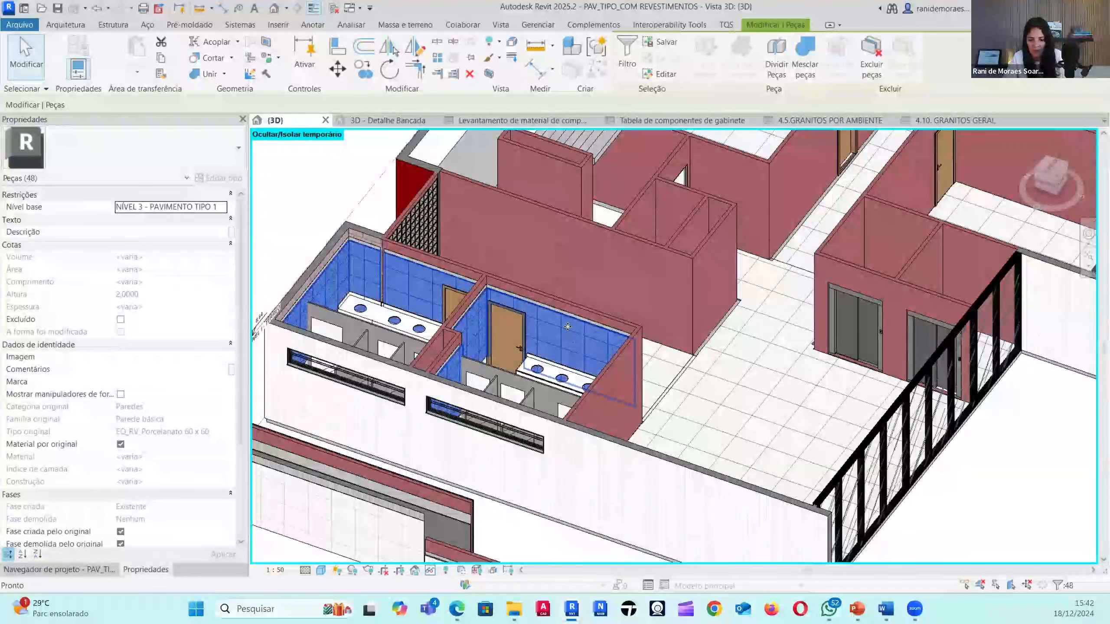
click(576, 334)
key(s)
key(a)
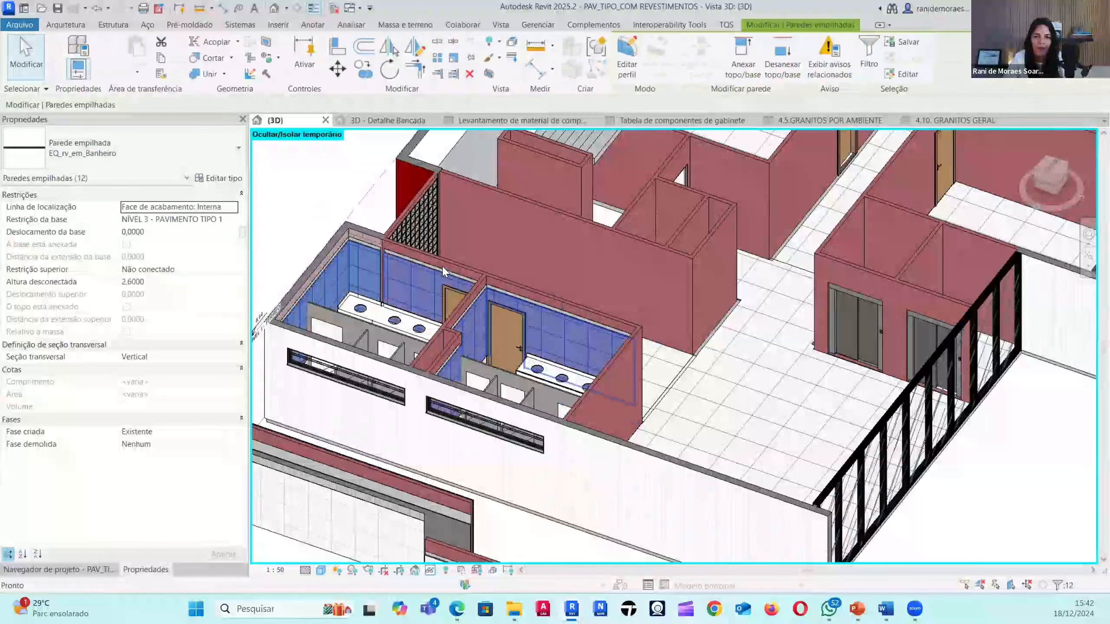
key(Delete)
- Change the stairwell's 00.EQ_ep_20cm Pastilha vermelha/Tinta branca outer walls to type 00.EQ_ep_20cm Pastilha vermelha/Bloco
middle_drag(613, 205, 764, 299)
click(612, 192)
click(194, 156)
text(pastilh)
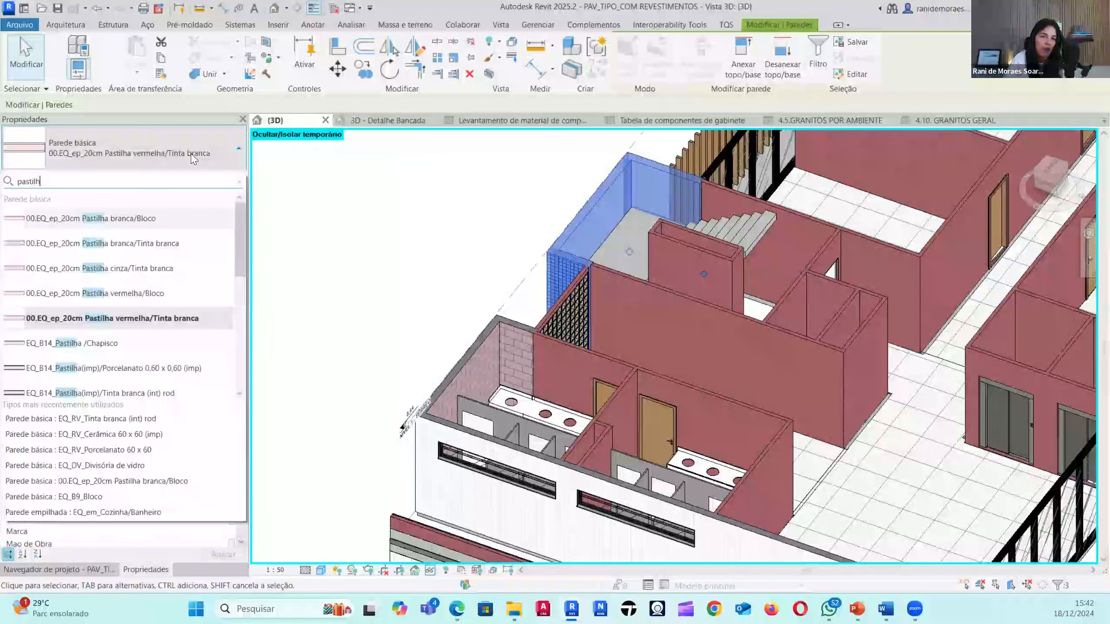
click(159, 296)
click(408, 230)
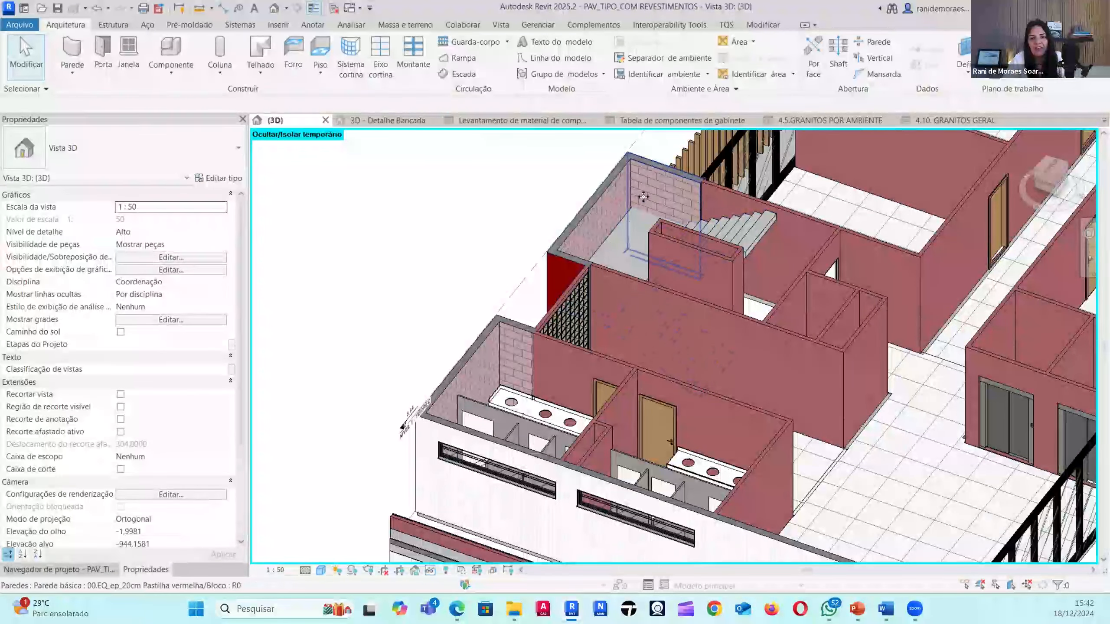
- Examine the junction beside the stairs between the thick outer wall and the EQ_B9_Bloco interior wall
scroll(686, 197, up, 3)
middle_drag(736, 267, 582, 355)
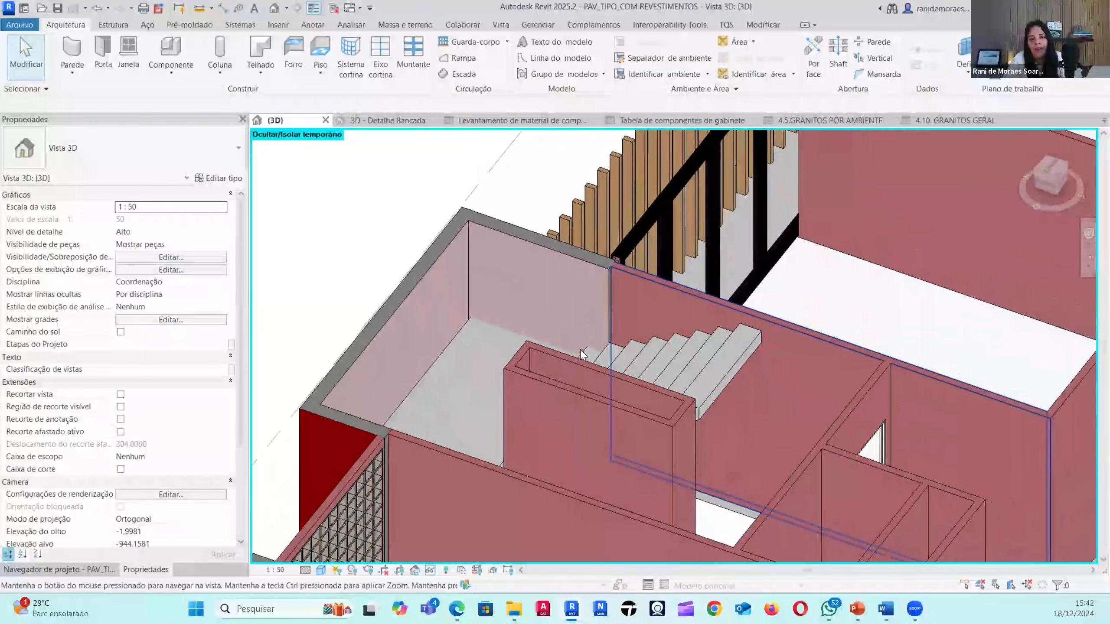
scroll(617, 309, up, 5)
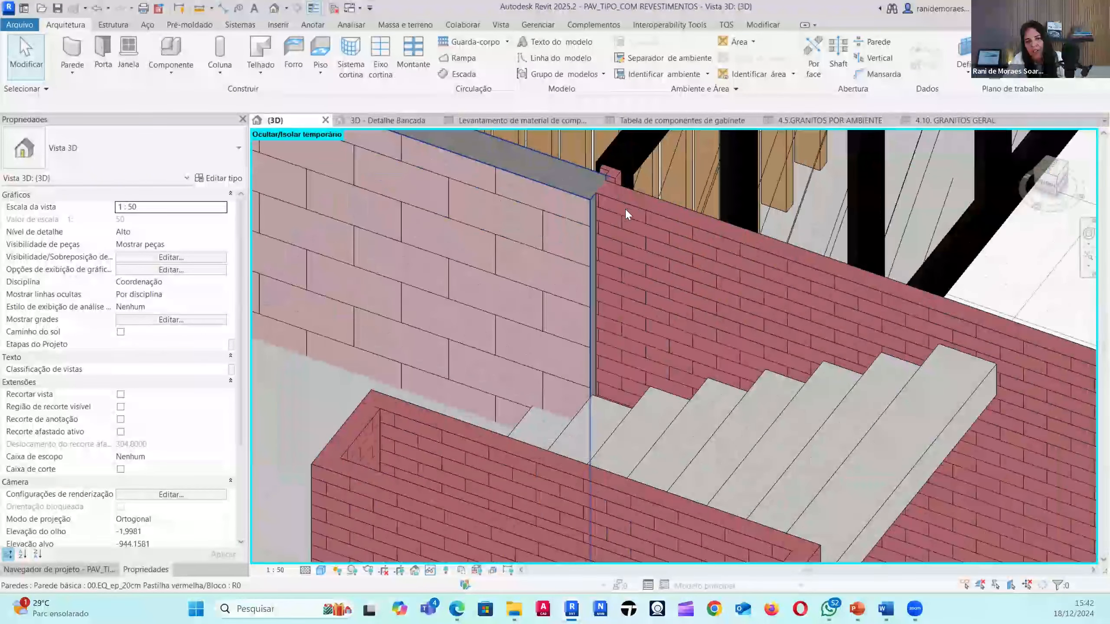
middle_drag(662, 240, 631, 319)
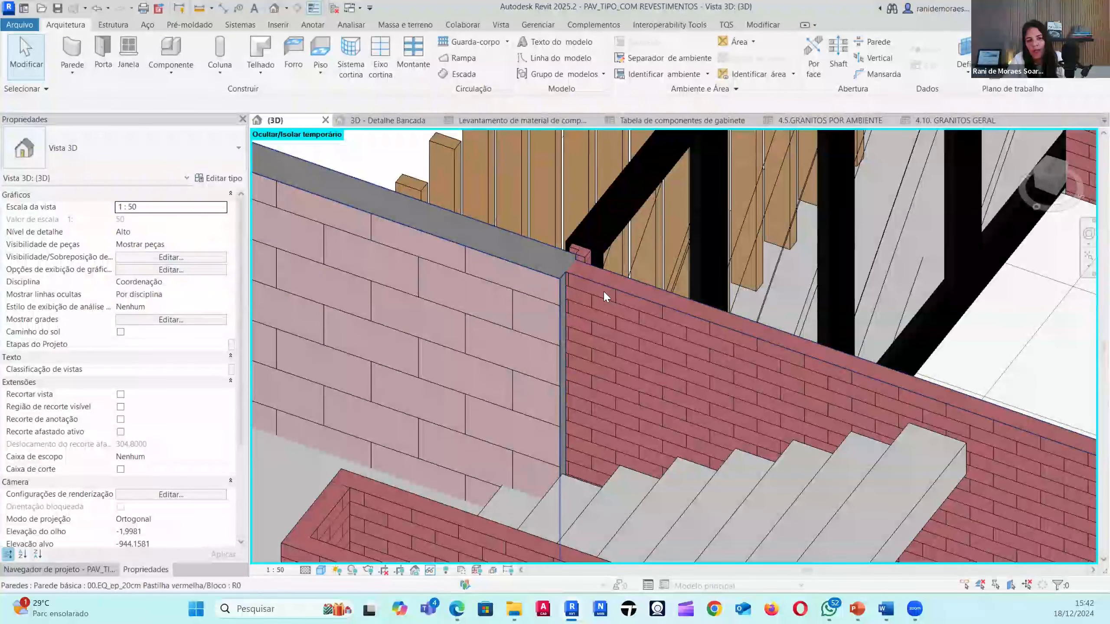
shift+middle_drag(596, 304, 509, 287)
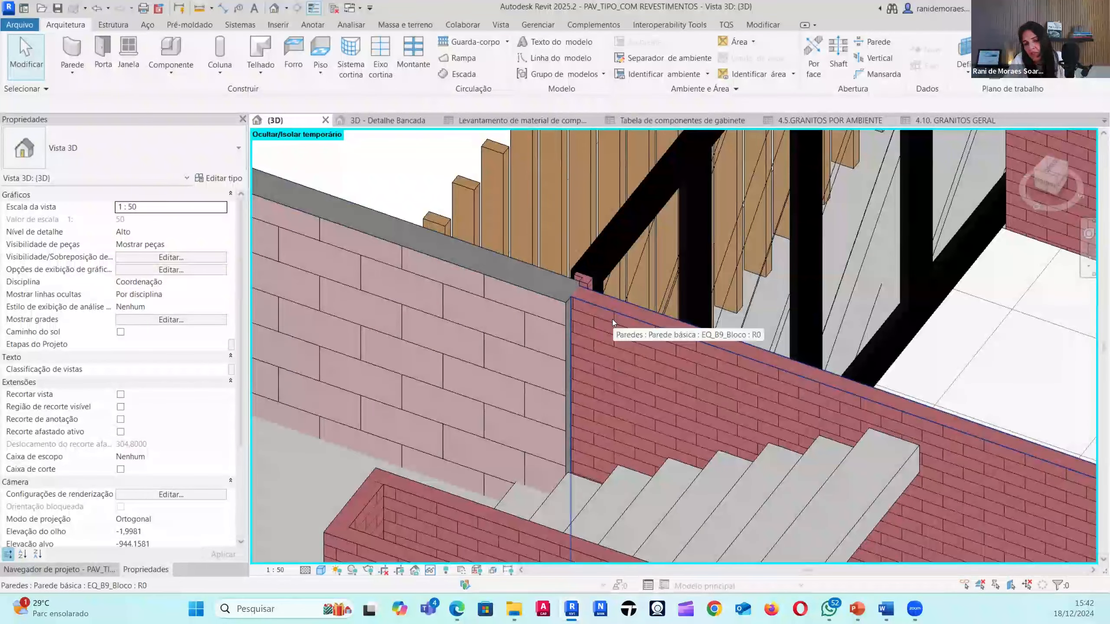
shift+middle_drag(613, 319, 602, 311)
scroll(603, 311, down, 5)
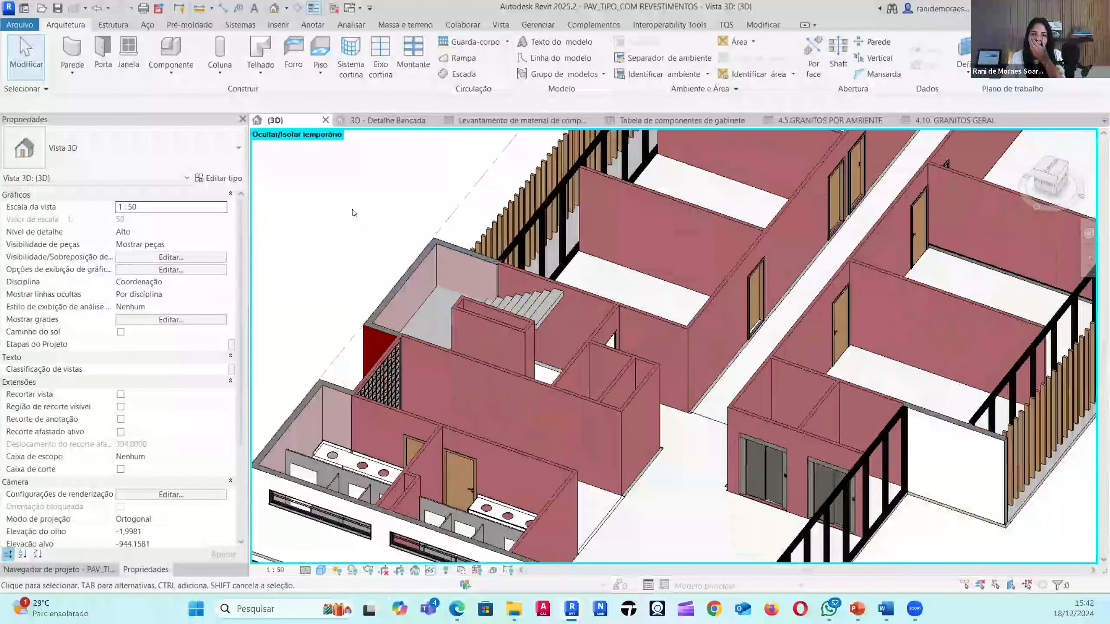
scroll(706, 341, down, 1)
- Highlight all EQ_B9_Bloco walls to review the plain block walls from both sides of the building, leaving nothing selected
click(759, 300)
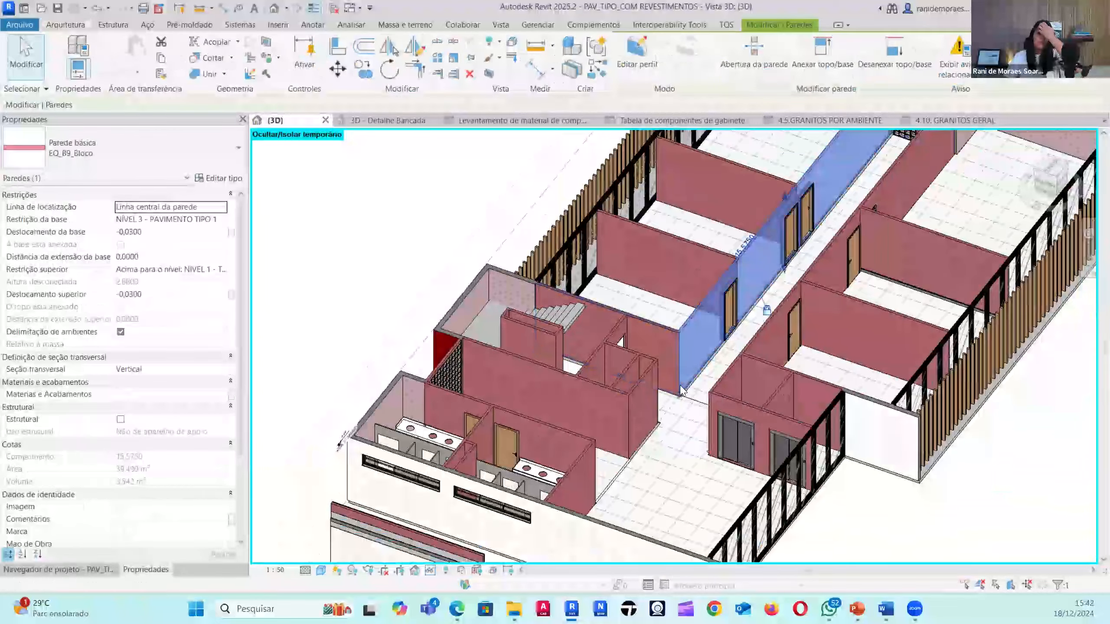
key(s)
key(a)
middle_drag(757, 293, 680, 385)
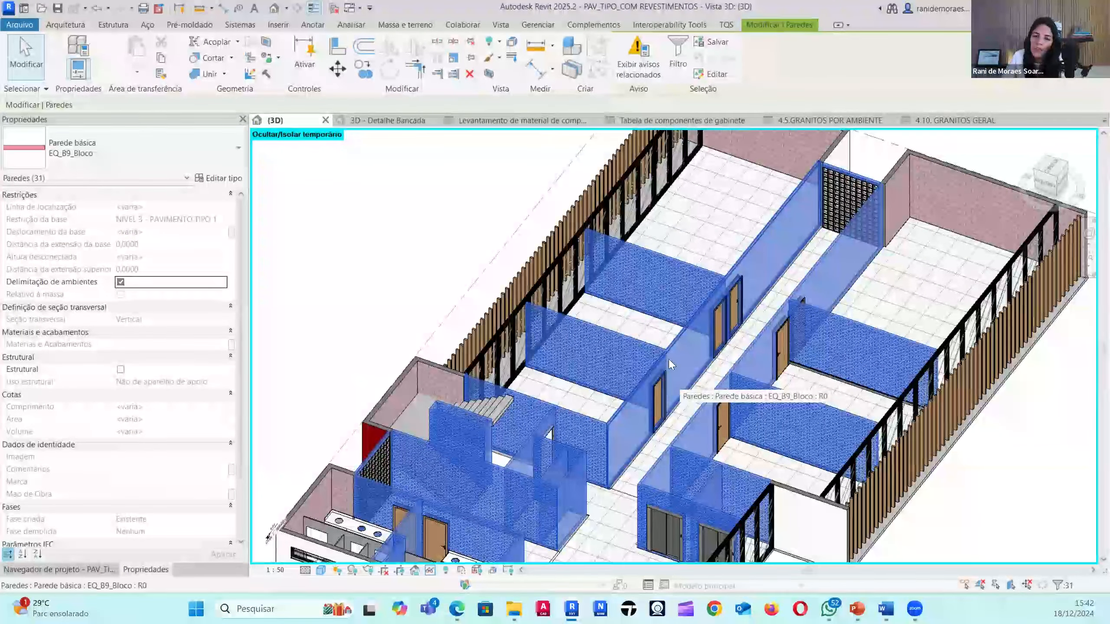
scroll(444, 258, down, 2)
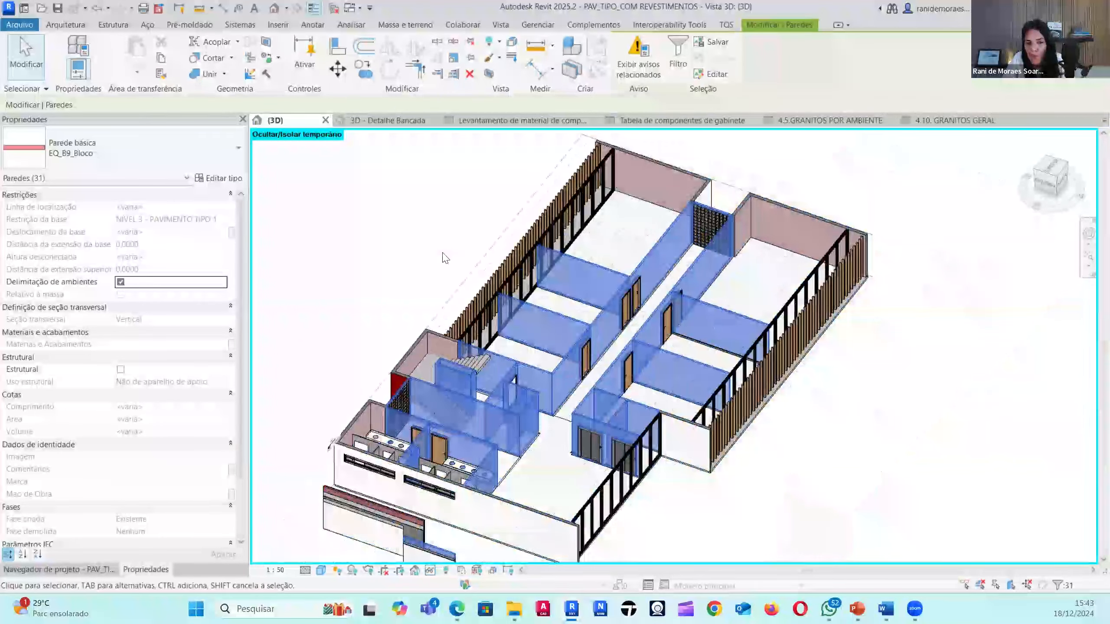
click(483, 267)
shift+middle_drag(560, 376, 536, 354)
scroll(585, 383, up, 2)
click(585, 381)
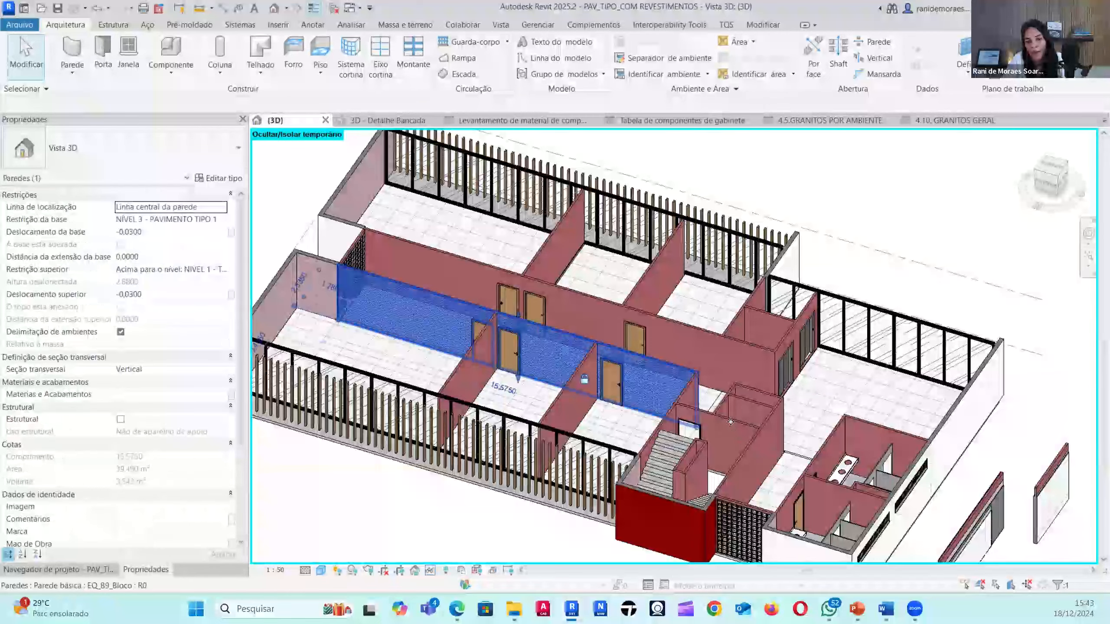
key(s)
key(a)
middle_drag(266, 256, 412, 290)
click(387, 272)
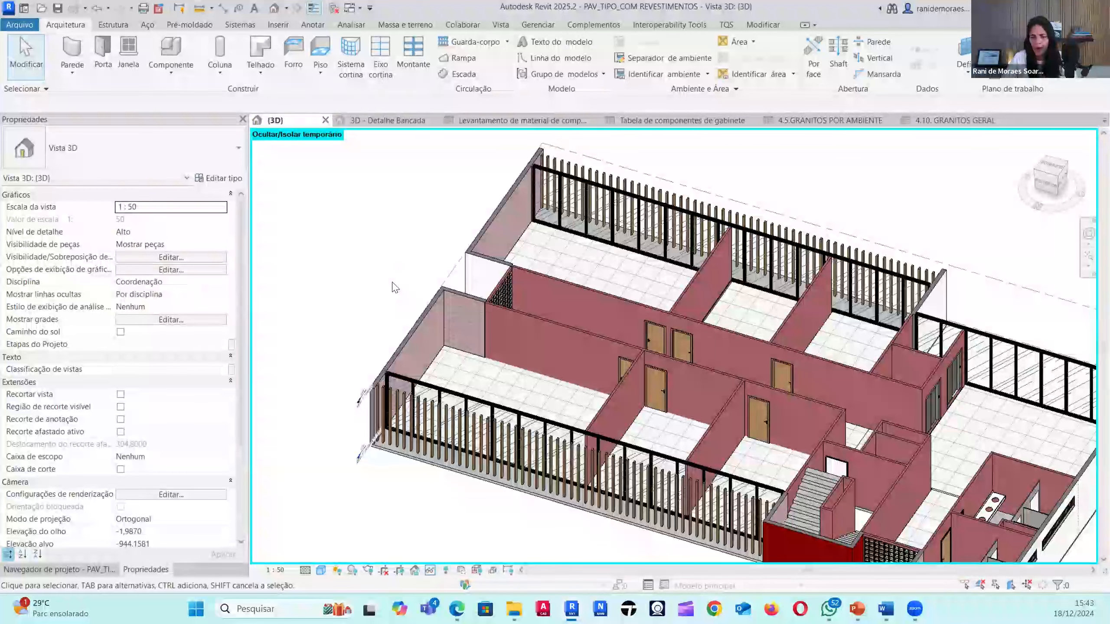
middle_drag(782, 447, 702, 401)
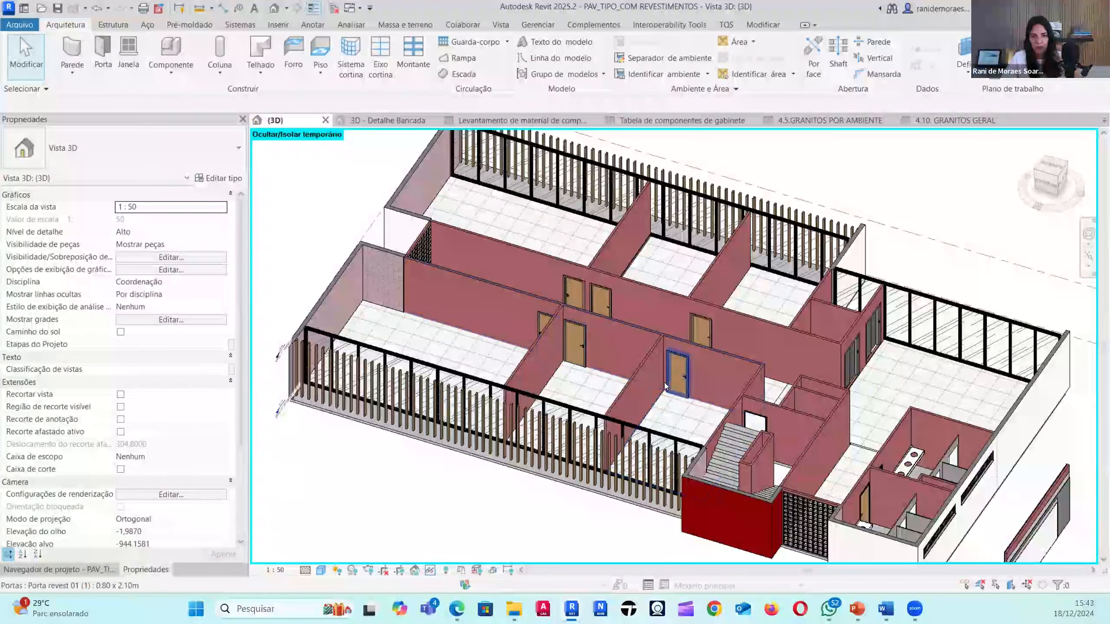
- Place an EQ_RV_Chapisco finish wall along the room side of the long corridor block wall by picking its line
click(72, 51)
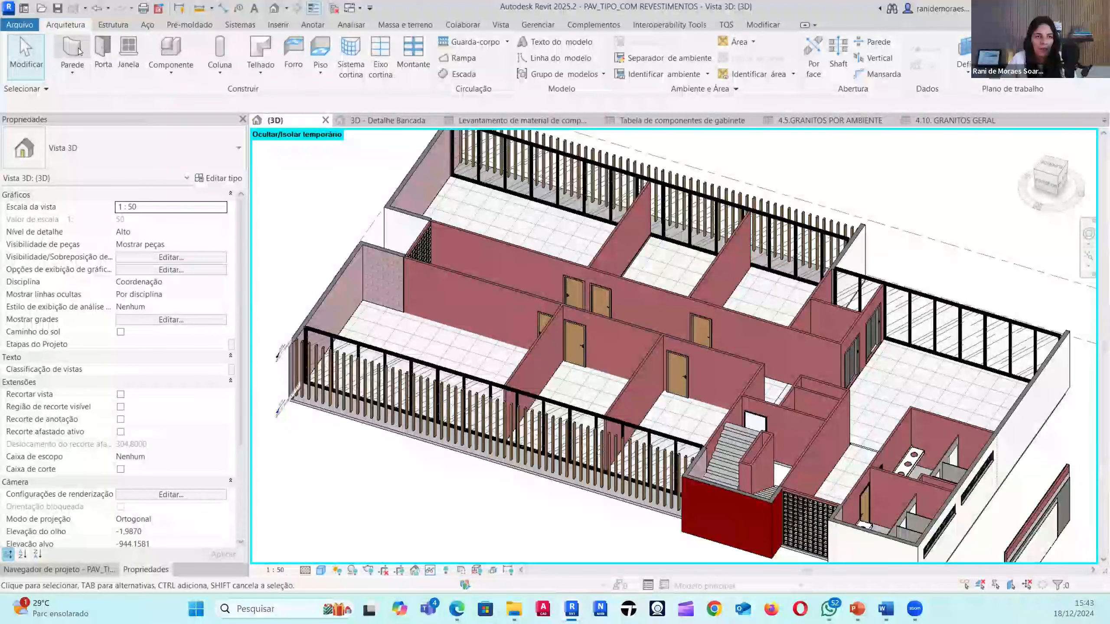
click(169, 149)
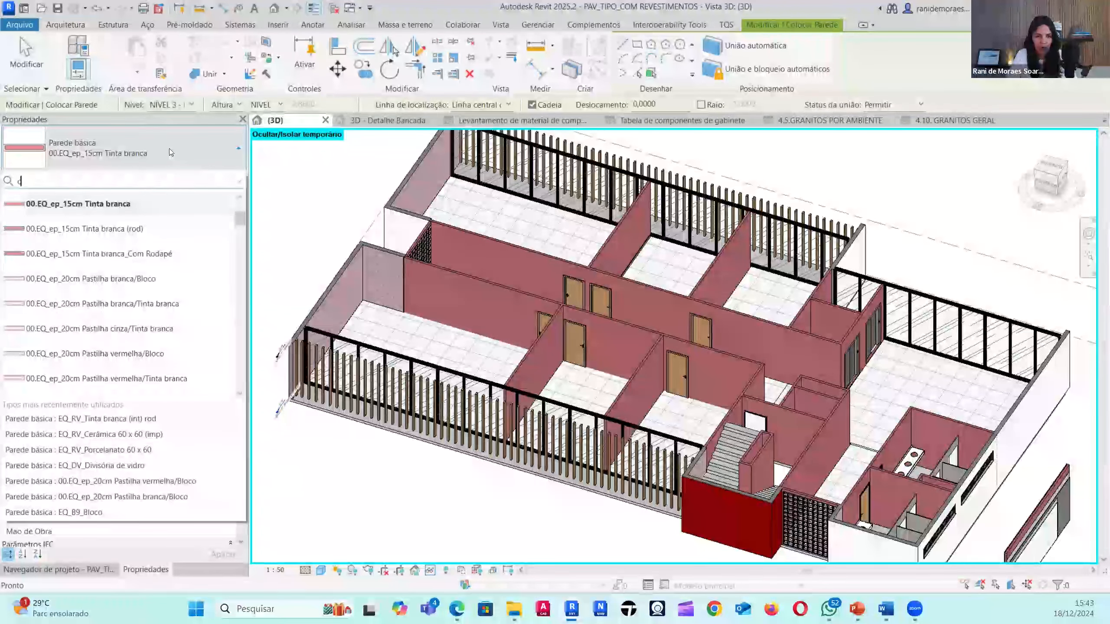
text(chaps)
key(BackSpace)
text(is)
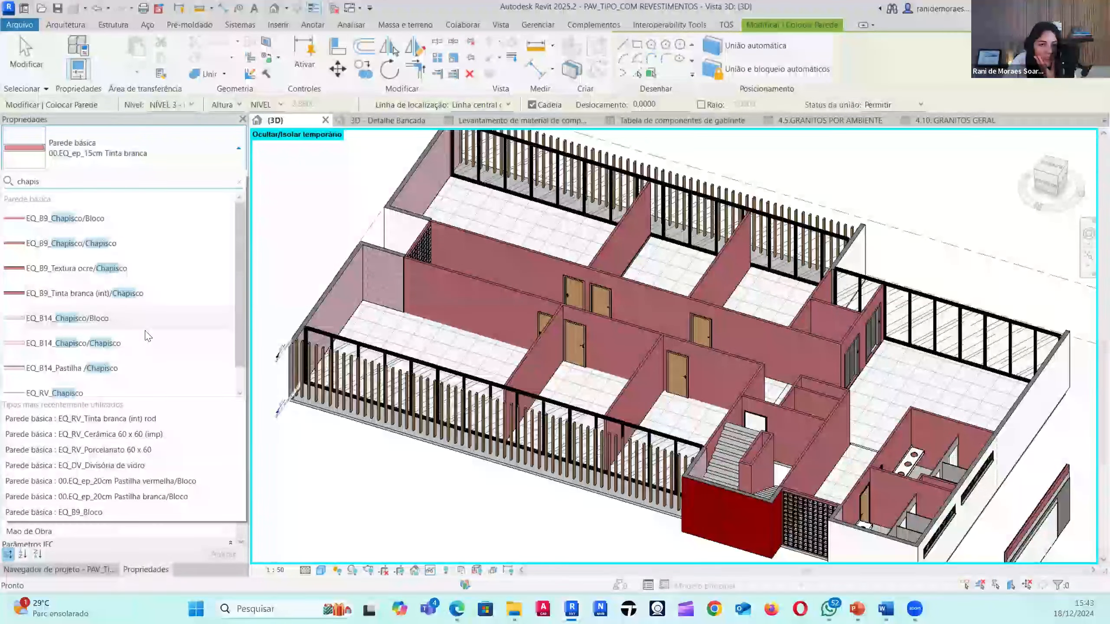
scroll(146, 334, down, 1)
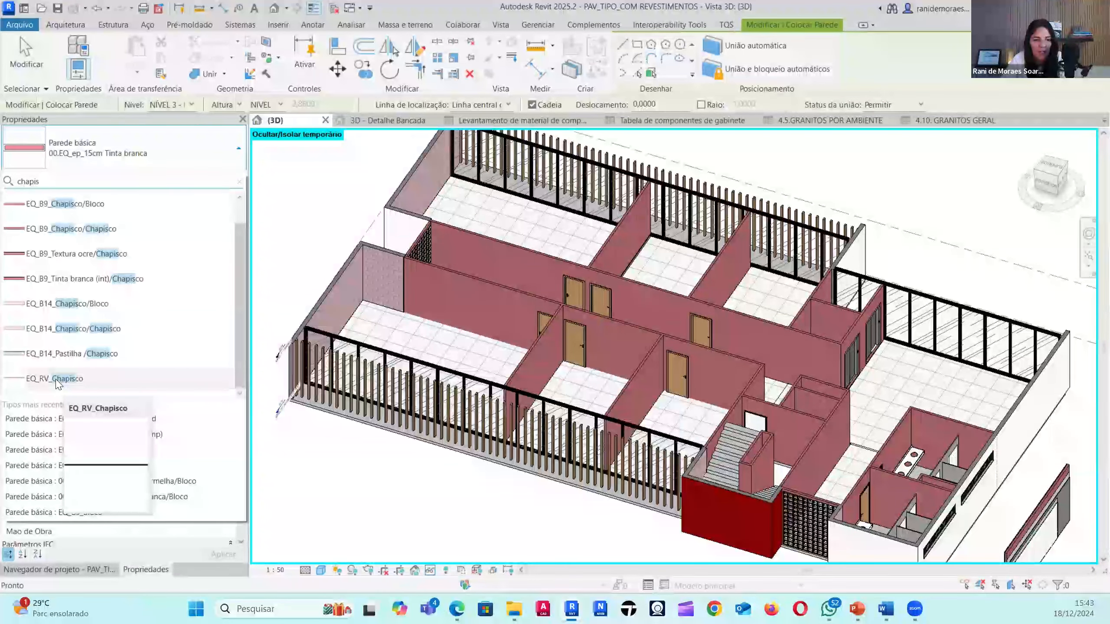
click(57, 379)
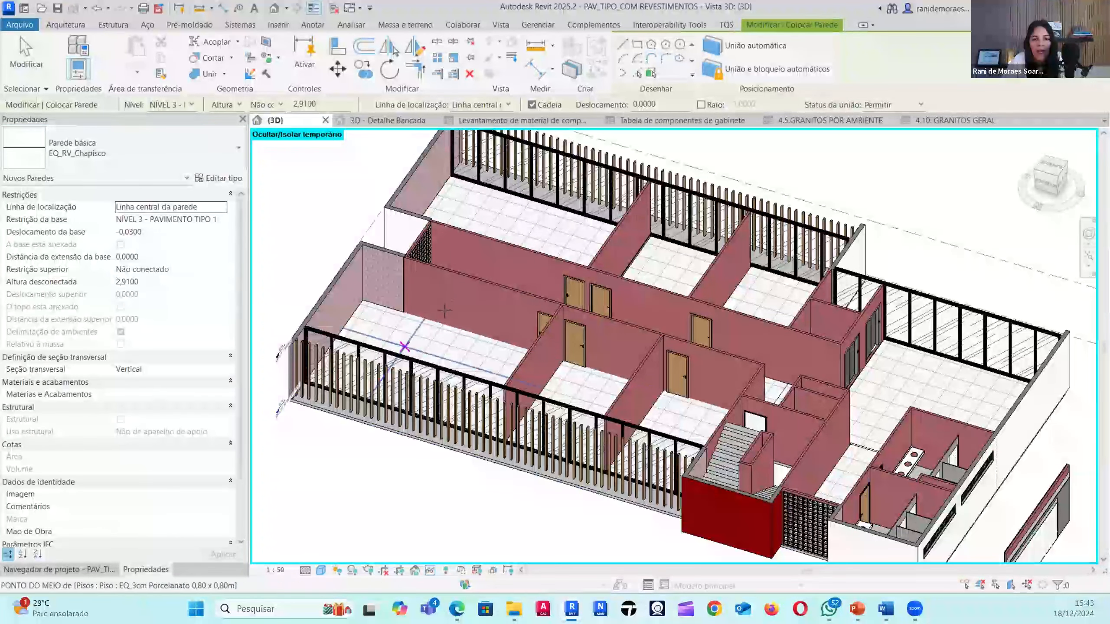
click(639, 75)
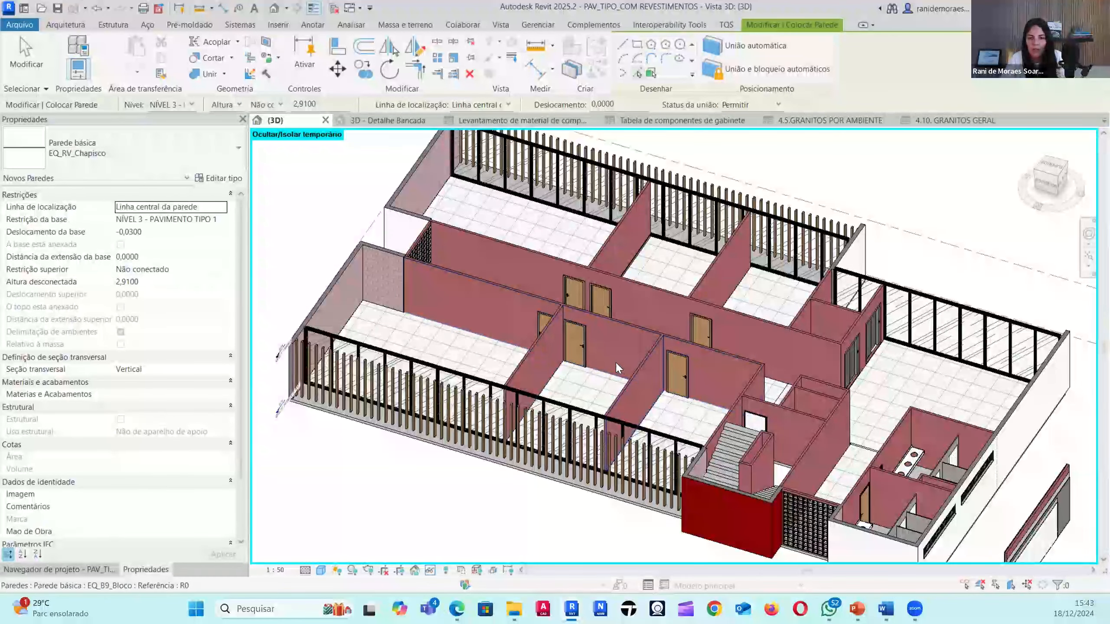
click(485, 336)
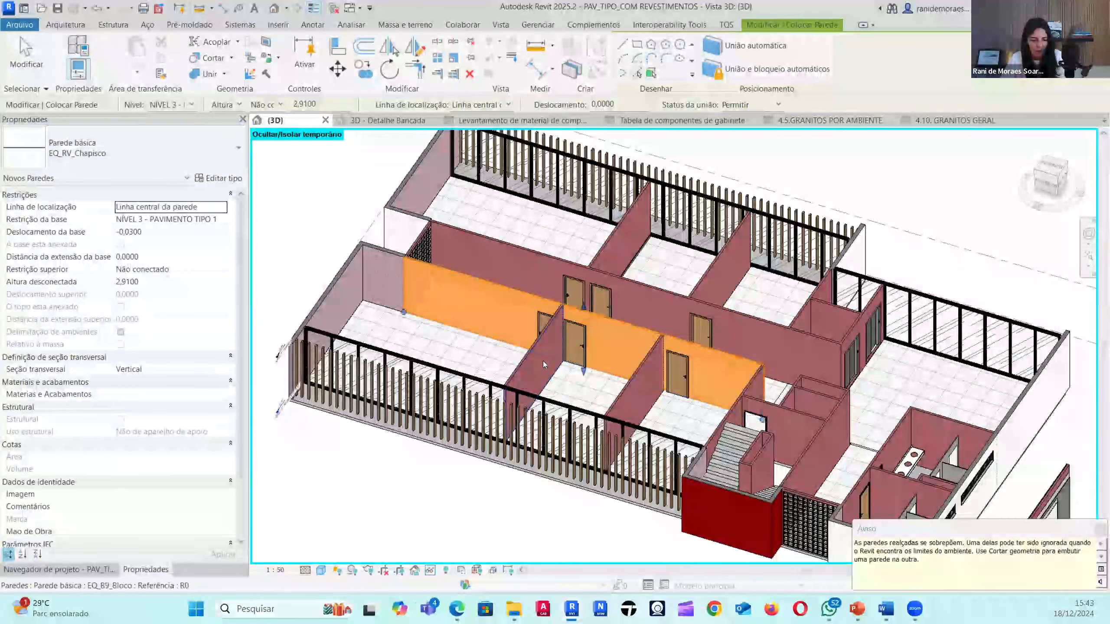
scroll(543, 361, up, 2)
key(Escape)
key(Escape)
- Examine the EQ_RV_Chapisco finish wall where it meets the perpendicular block partition beside the corridor doors
scroll(575, 291, up, 5)
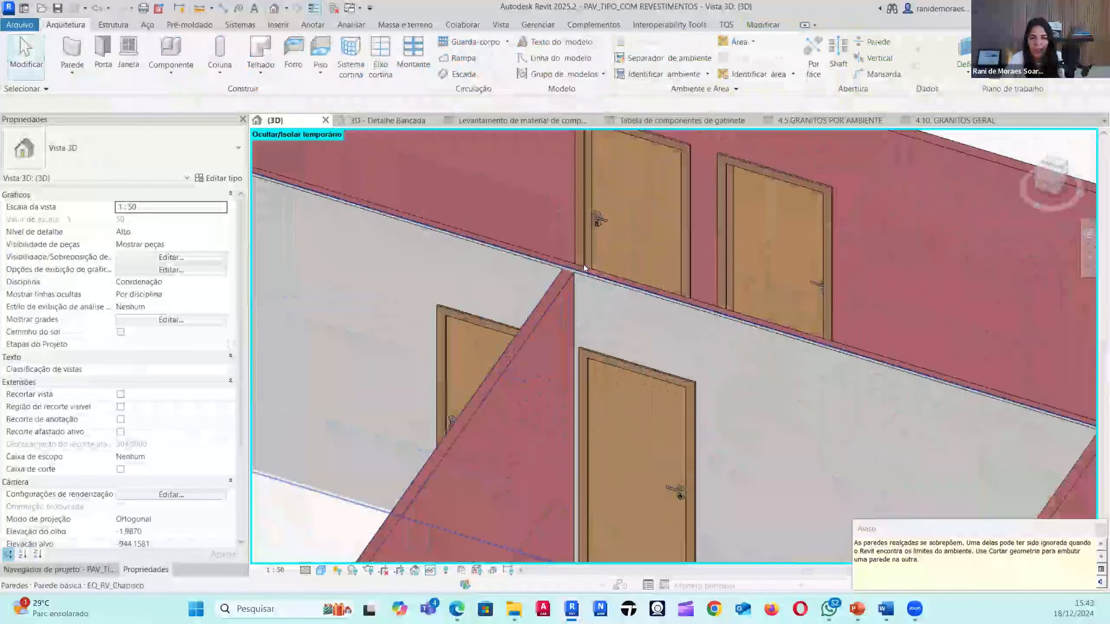
scroll(578, 256, up, 2)
click(558, 291)
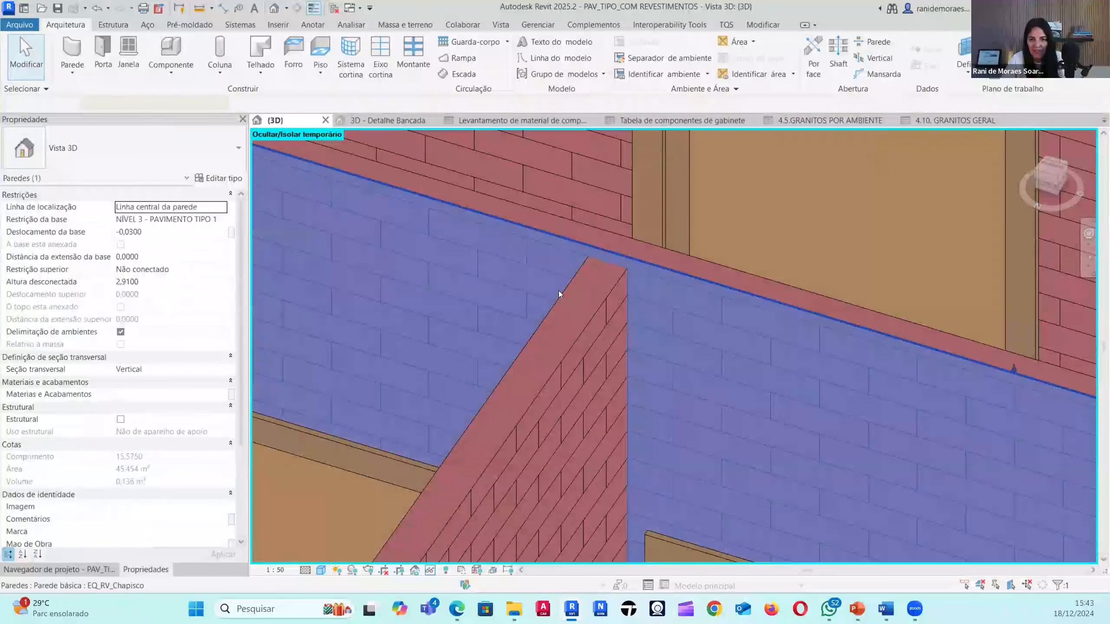
scroll(604, 259, down, 1)
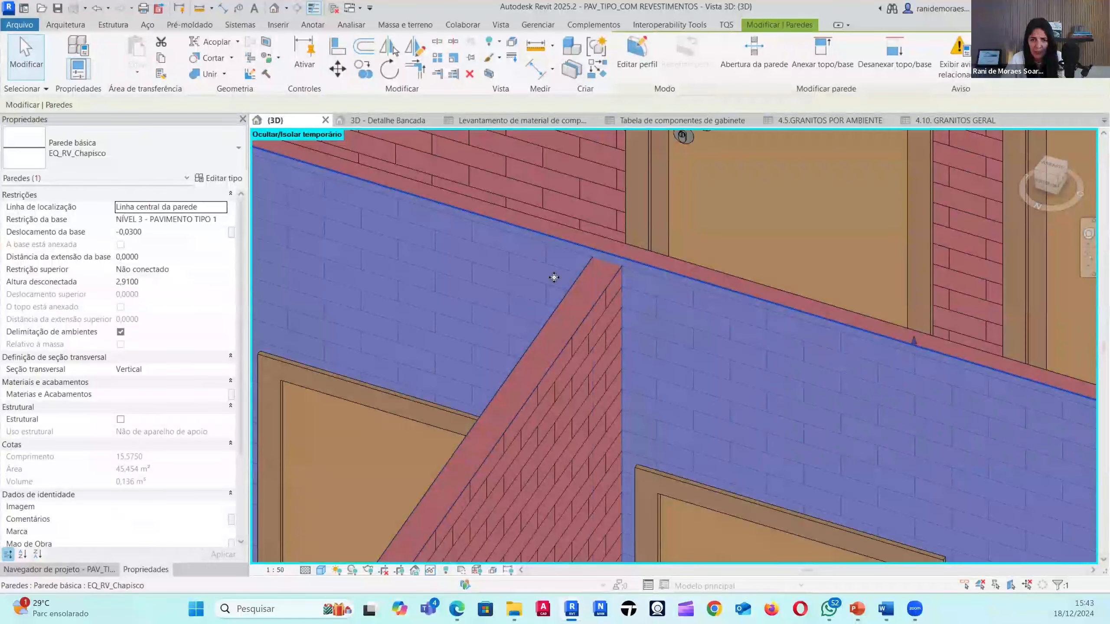
scroll(616, 281, down, 3)
scroll(603, 275, up, 3)
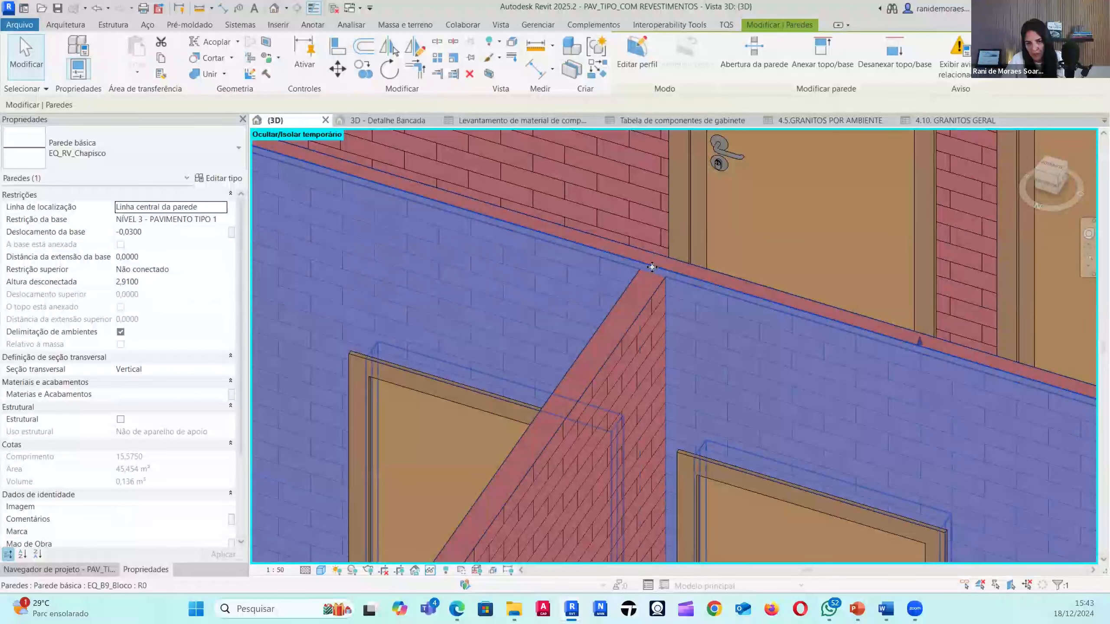
scroll(649, 281, down, 1)
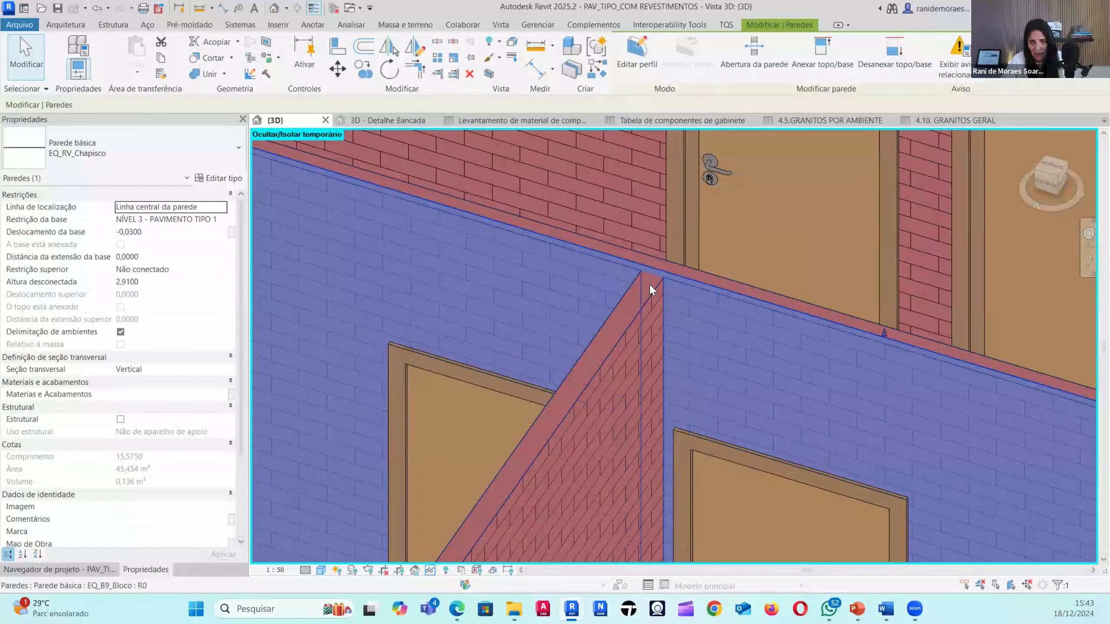
scroll(603, 267, down, 5)
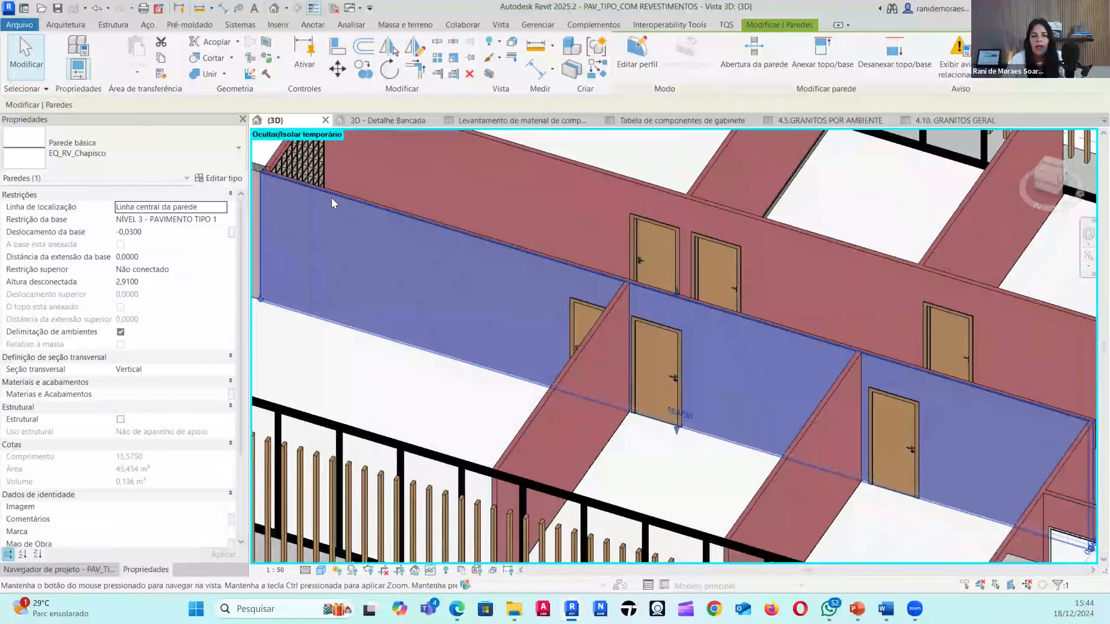
middle_drag(333, 203, 672, 303)
- Set the unconnected height of the corridor's EQ_RV_Chapisco wall to 2.6 m
key(Escape)
click(640, 299)
scroll(640, 299, down, 1)
scroll(640, 300, down, 2)
scroll(605, 298, up, 4)
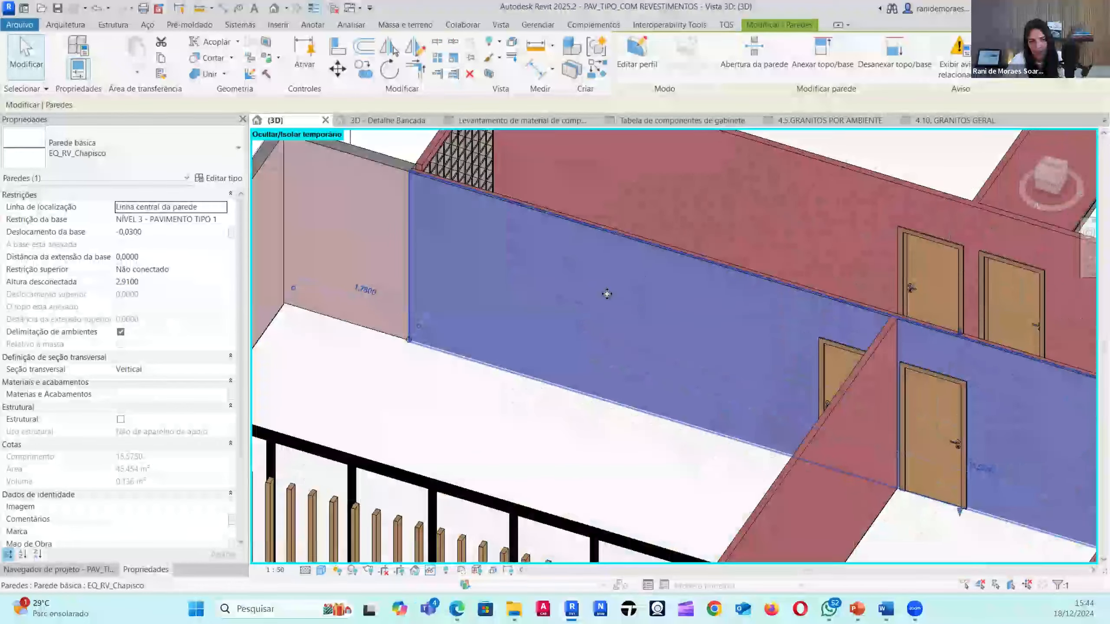
click(172, 282)
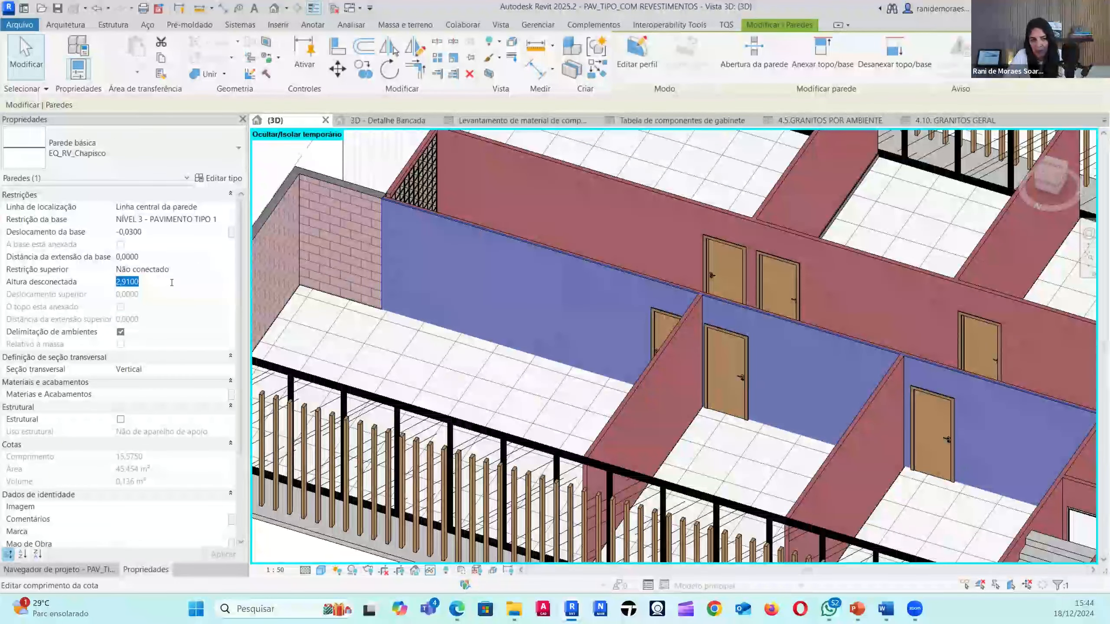
text(2.)
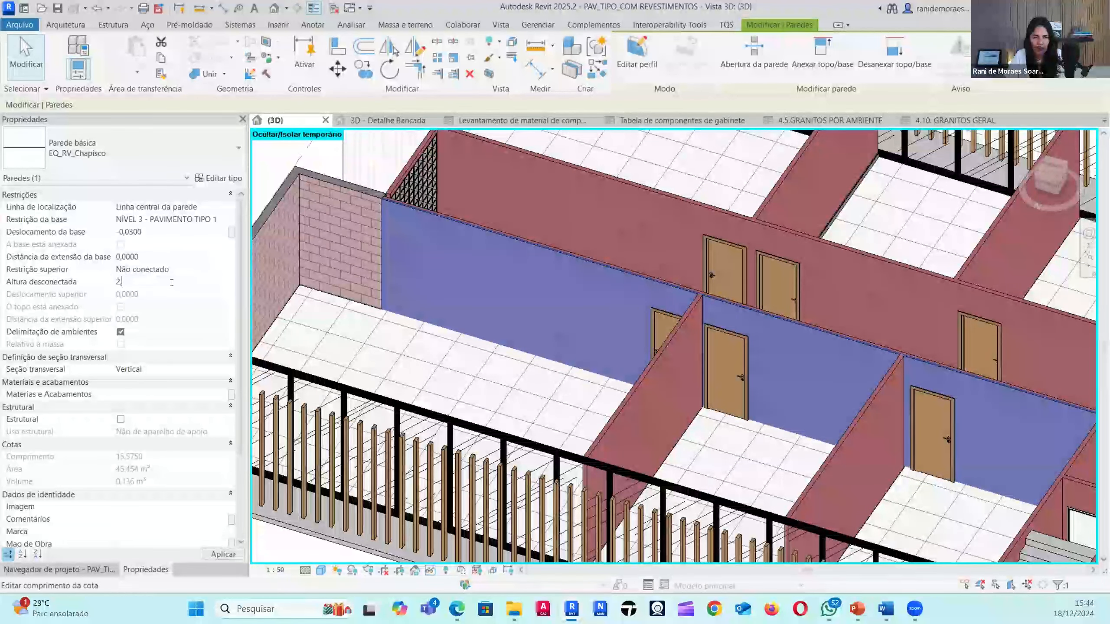
text(6)
middle_drag(676, 383, 689, 385)
scroll(623, 357, down, 1)
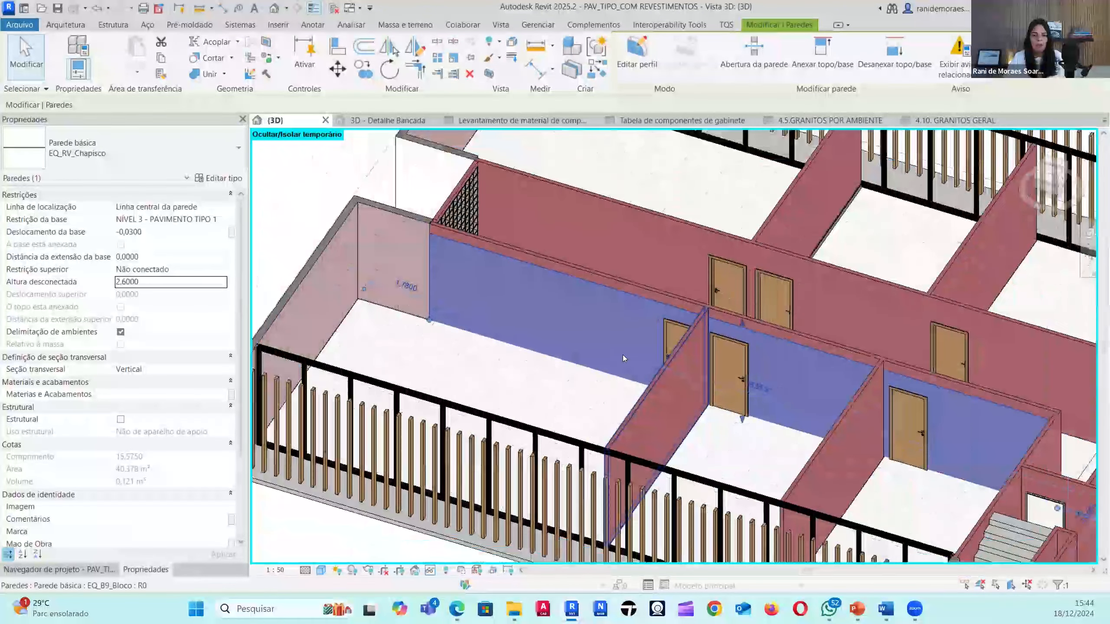
scroll(623, 356, down, 2)
key(Escape)
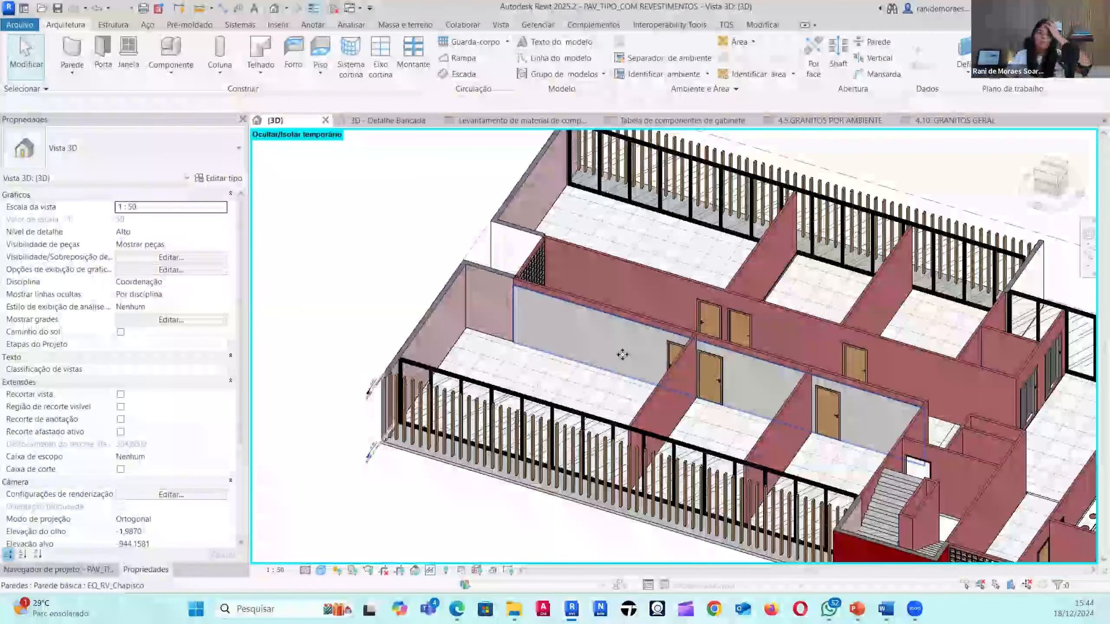
- Examine the EQ_RV_Chapisco wall along all the rooms it crosses, from both ends of the corridor
click(622, 355)
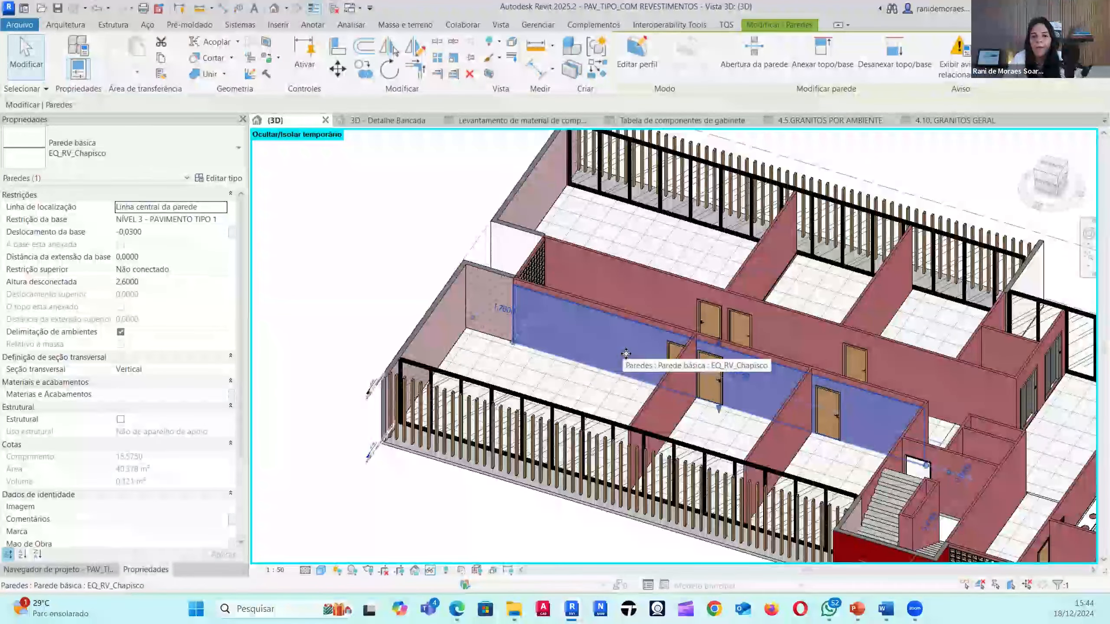
key(Escape)
scroll(646, 353, up, 1)
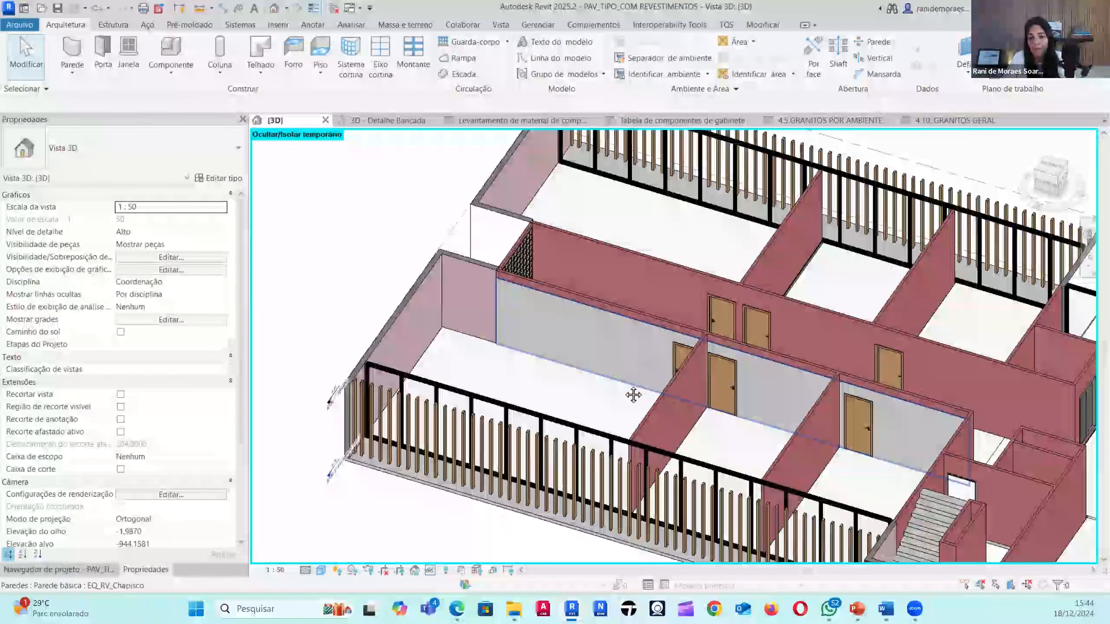
scroll(633, 395, up, 2)
click(623, 386)
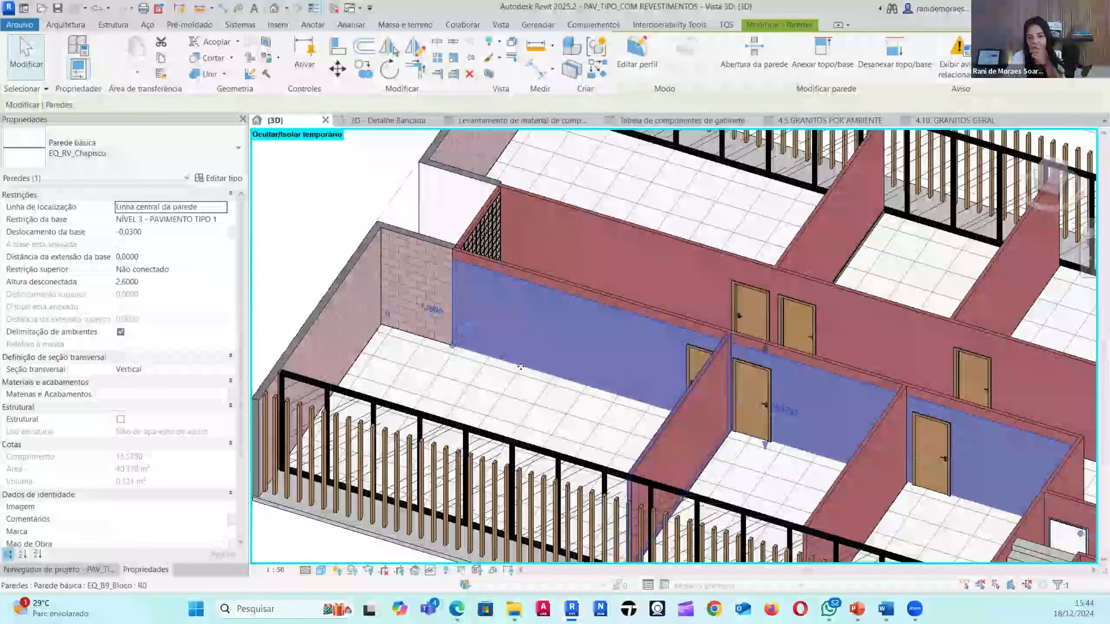
middle_drag(520, 366, 418, 367)
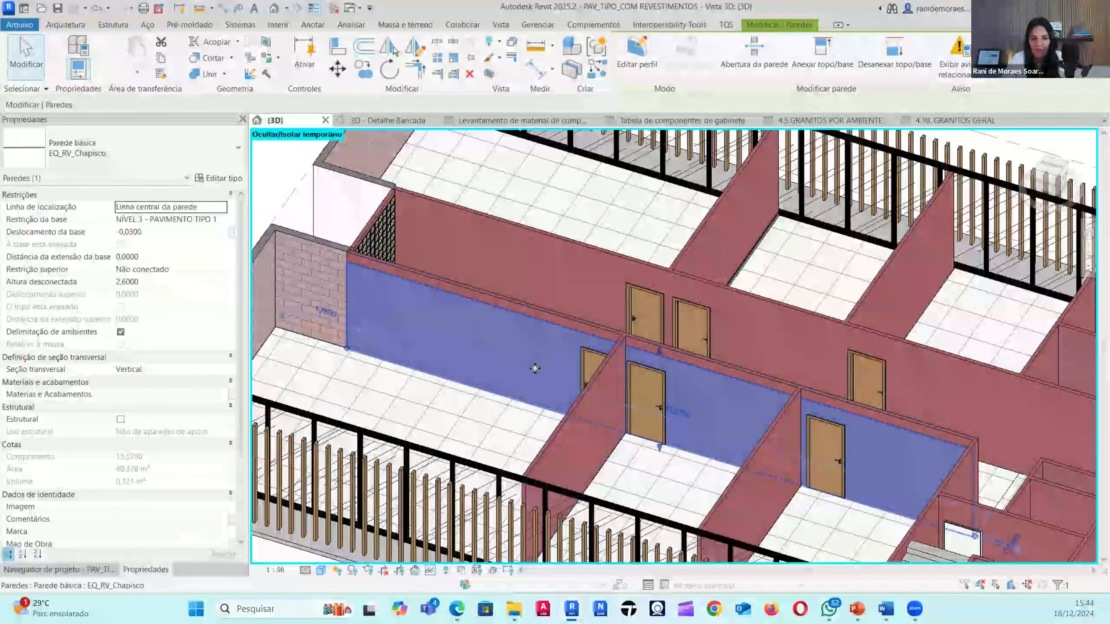
shift+middle_drag(535, 368, 541, 438)
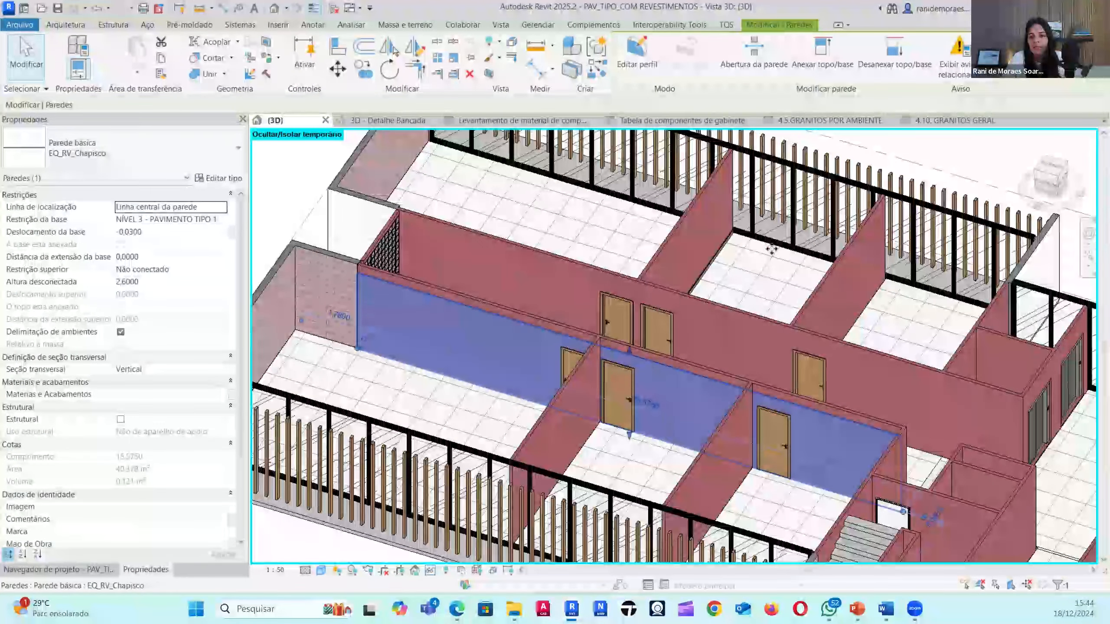
shift+middle_drag(772, 249, 773, 249)
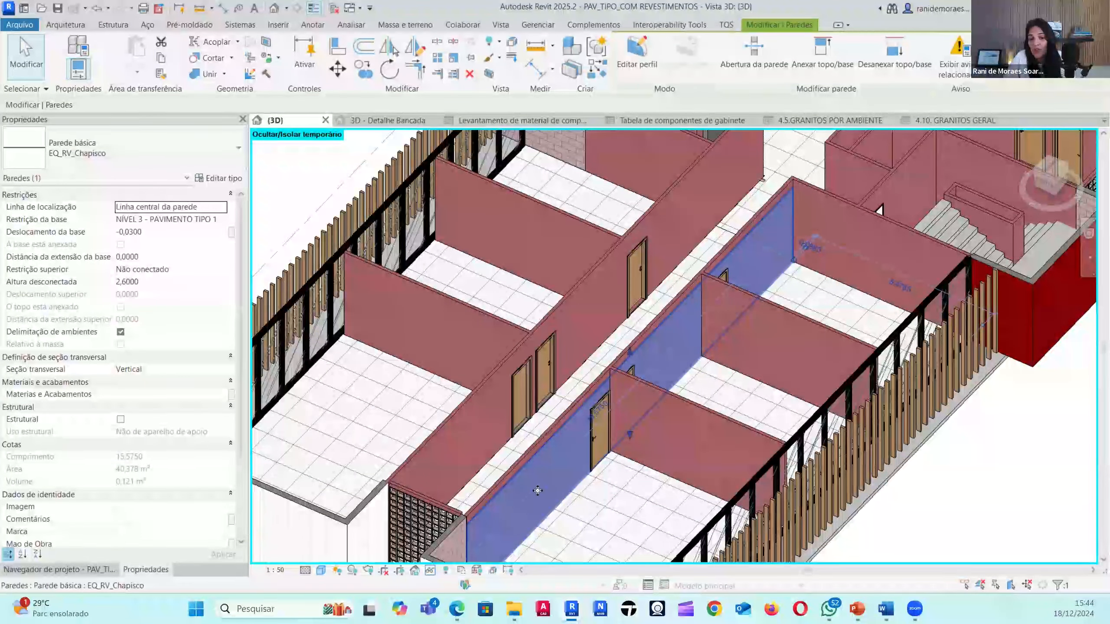
scroll(557, 401, down, 1)
scroll(564, 490, up, 3)
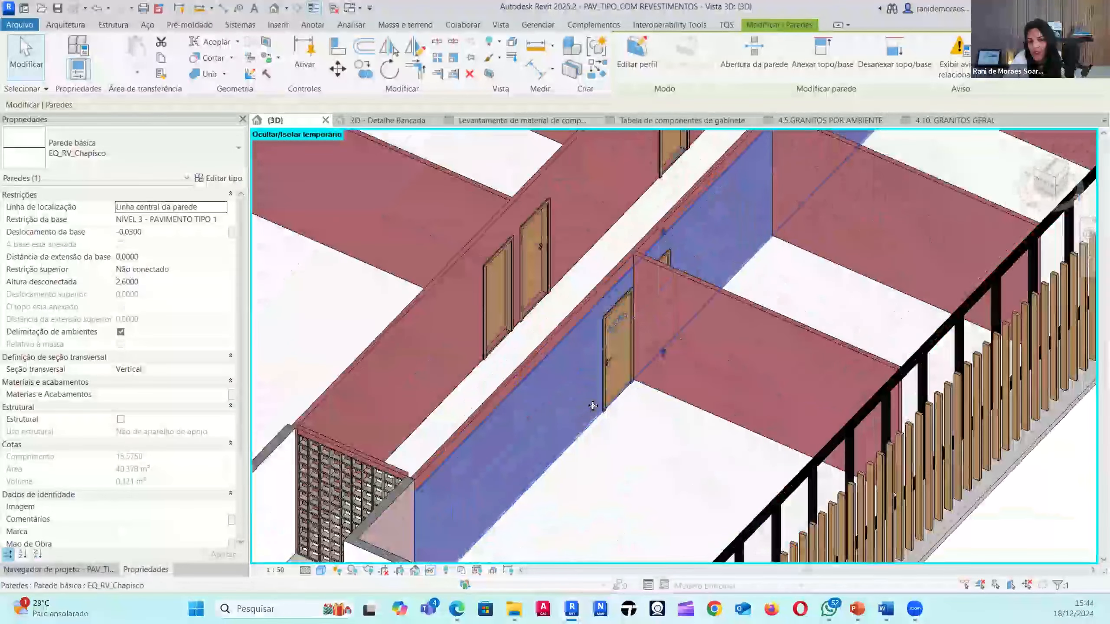
scroll(652, 341, down, 3)
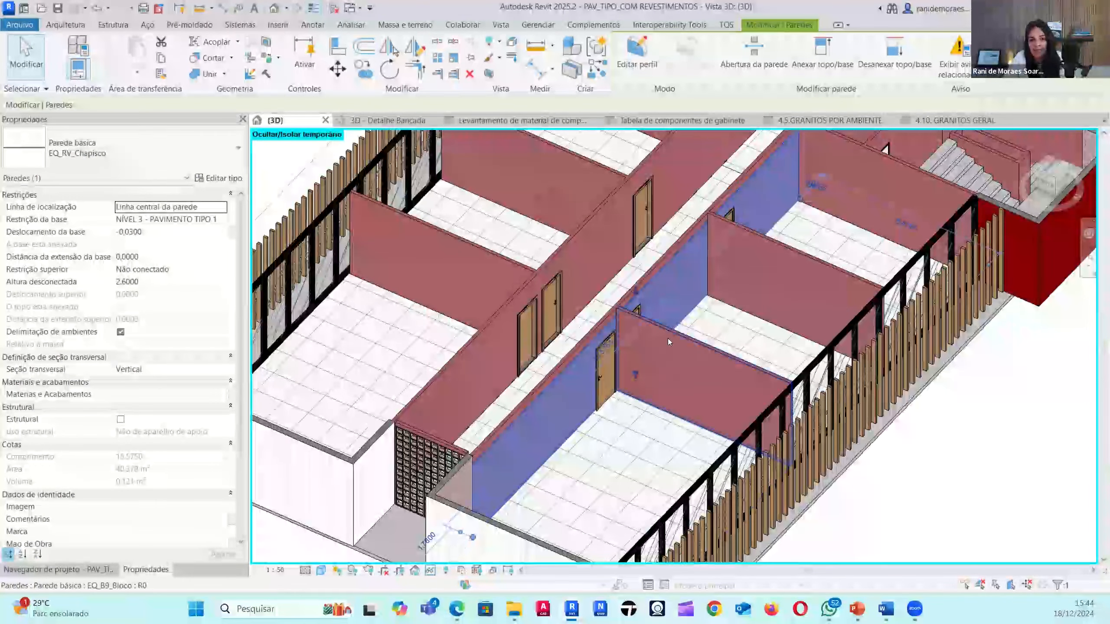
scroll(668, 339, up, 2)
middle_drag(756, 307, 734, 327)
- Temporarily hide the EQ_RV_Chapisco wall in the 3D view
key(Escape)
click(726, 224)
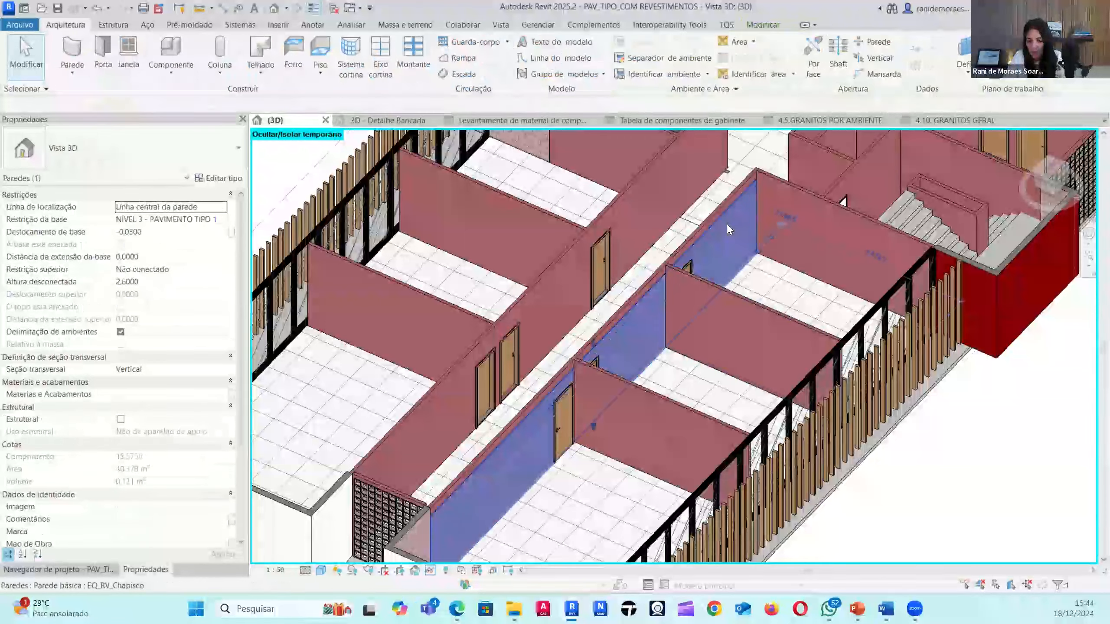
key(h)
key(h)
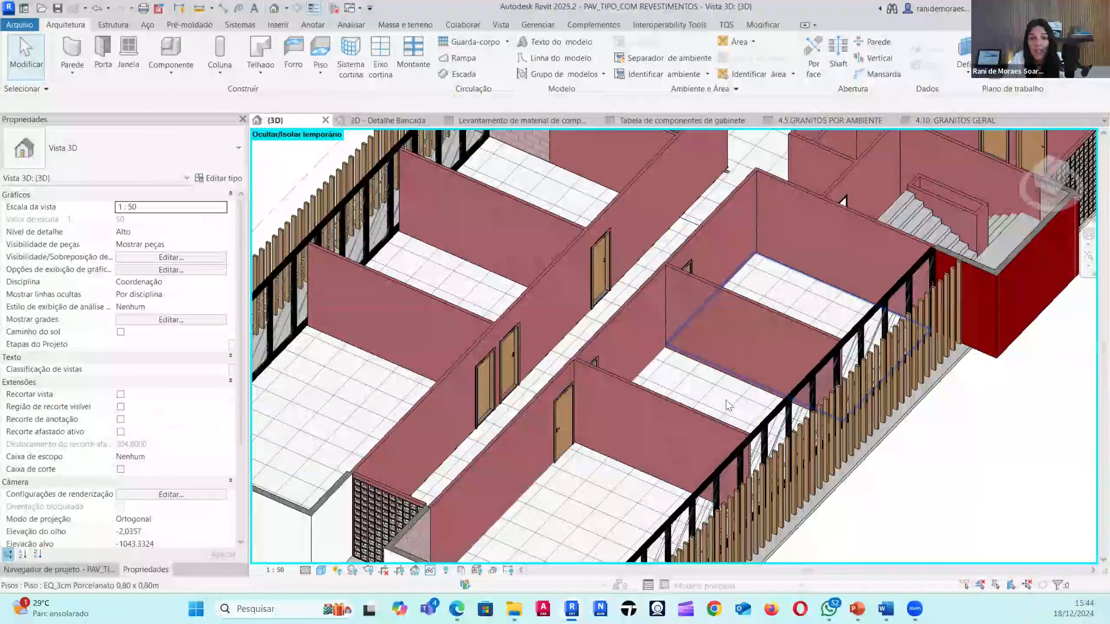
- Review the Skirting Board and Floor Finishes commands of the Room Finishes add-in without running either
click(602, 28)
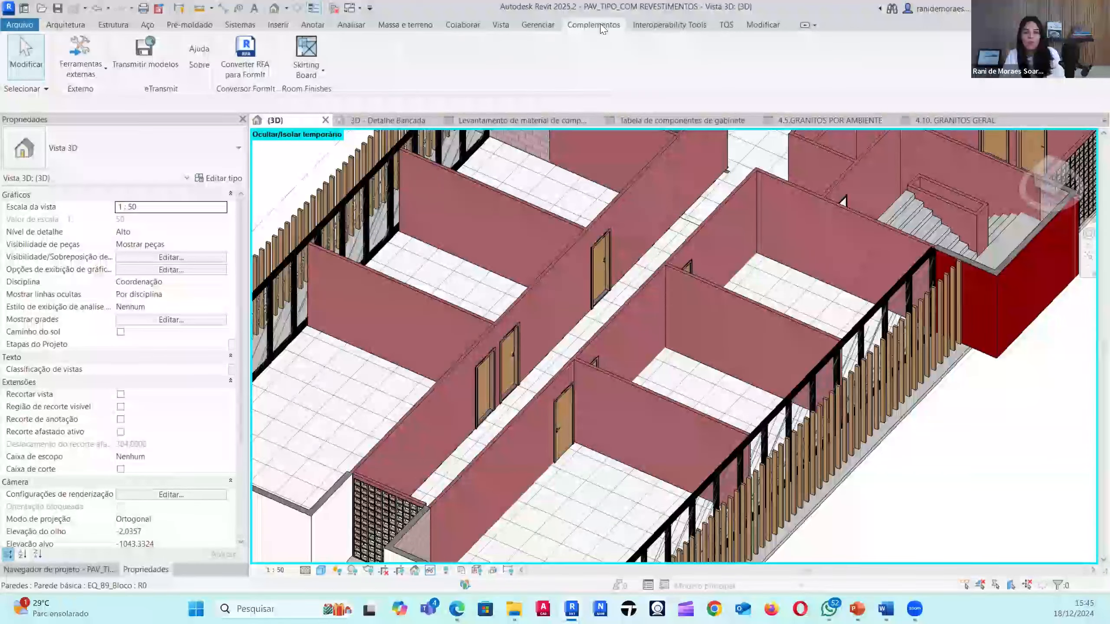
click(301, 72)
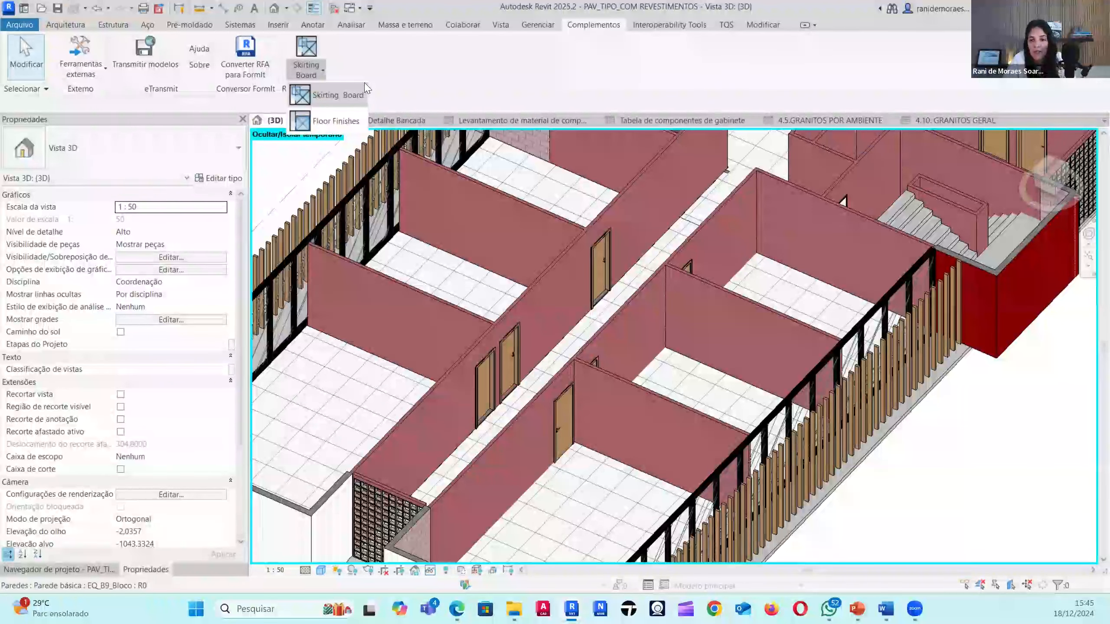
click(965, 494)
scroll(612, 394, down, 5)
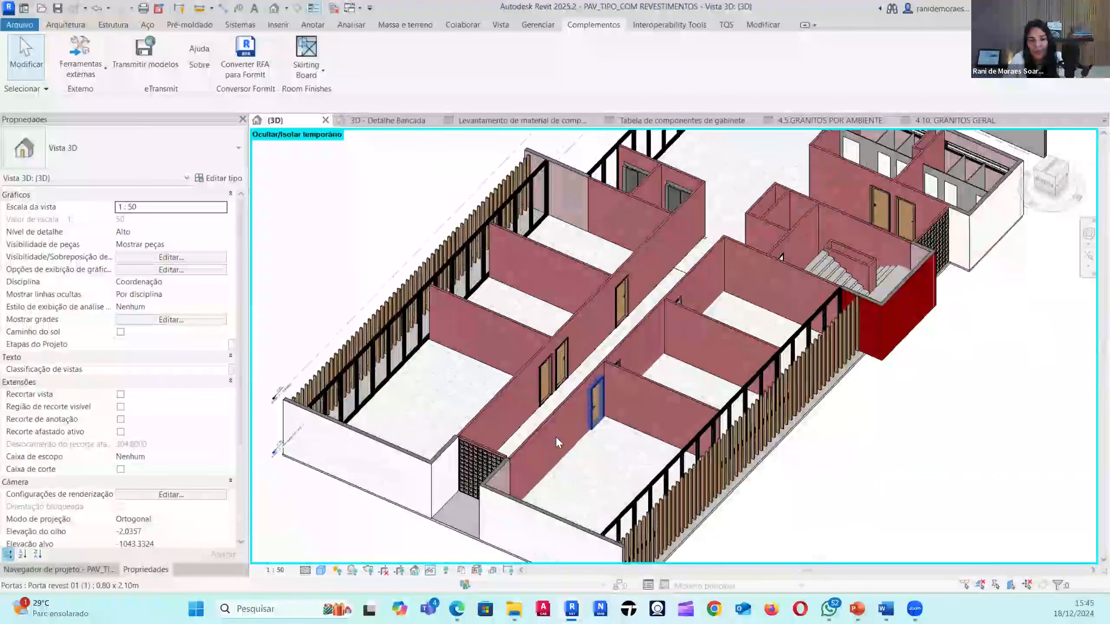
scroll(555, 435, up, 2)
click(555, 435)
key(Escape)
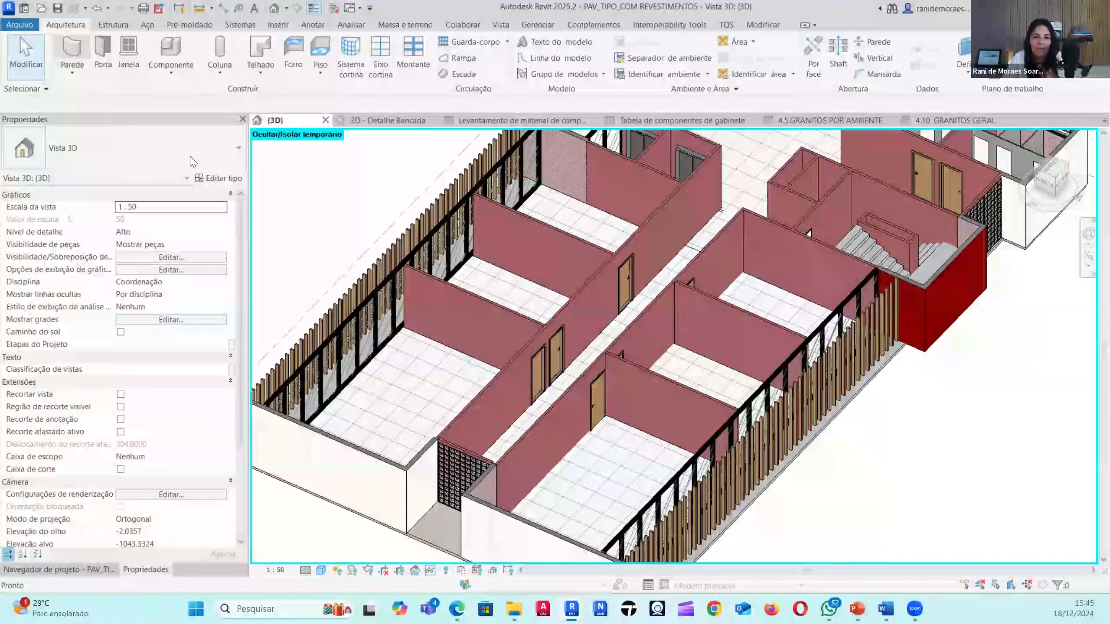
- Start a new wall with the stacked type EQ_rv_em_Banheiro for the bathroom finishes
key(w)
key(a)
click(127, 147)
drag(240, 325, 238, 384)
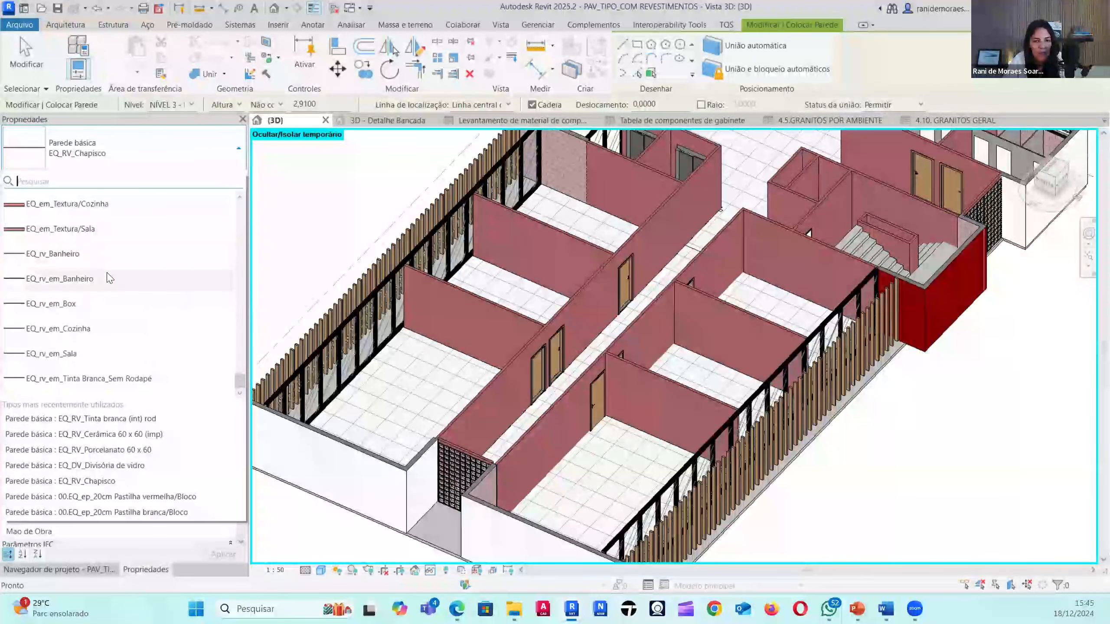
click(74, 283)
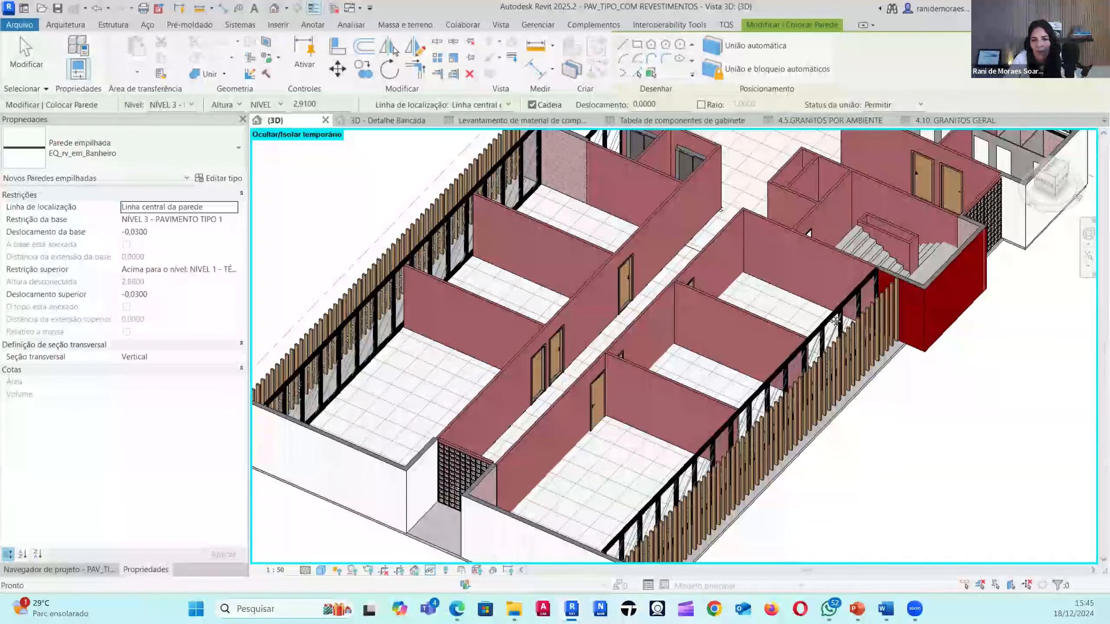
scroll(734, 395, down, 5)
scroll(734, 396, up, 8)
scroll(734, 396, up, 6)
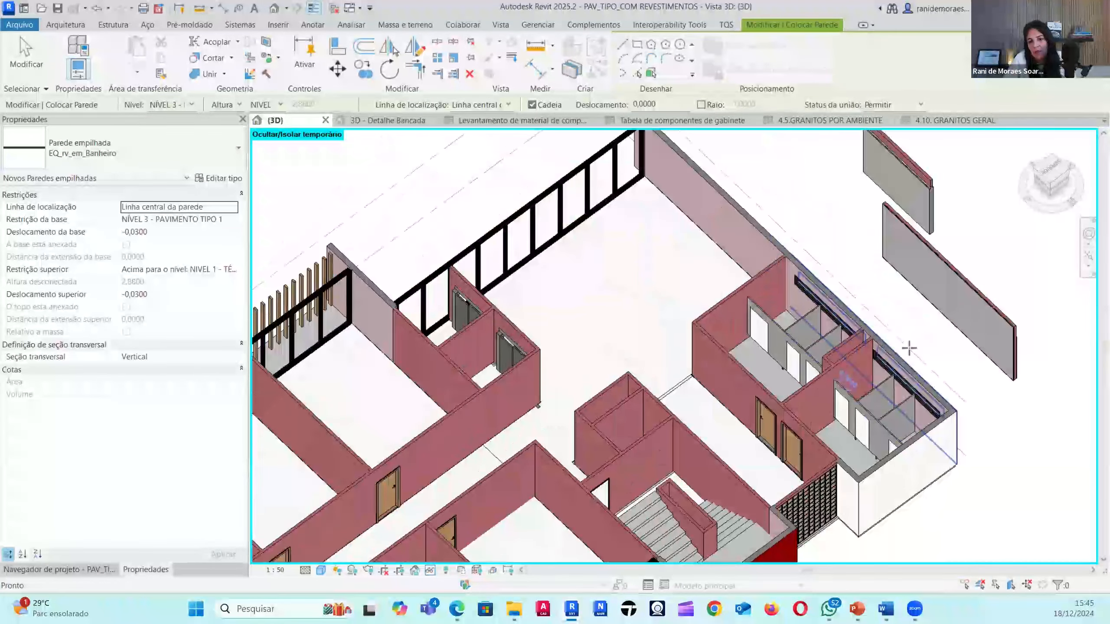
scroll(610, 316, up, 3)
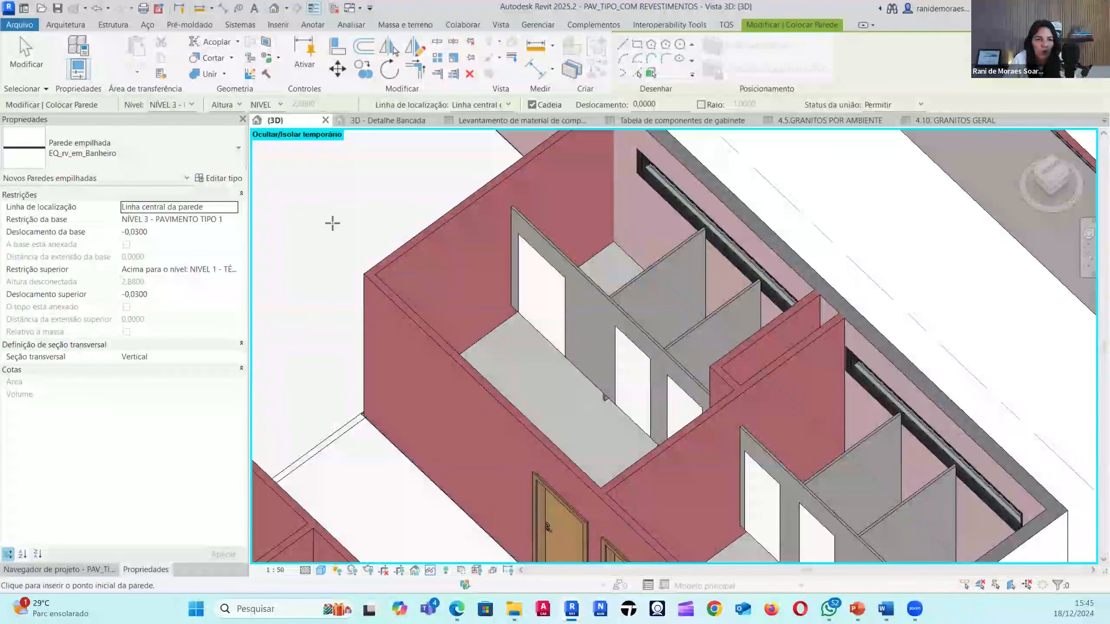
- Open the floor plan NÍVEL 3 - PAVIMENTO TIPO 1 at the BWC bathrooms, leaving the wall command
click(70, 569)
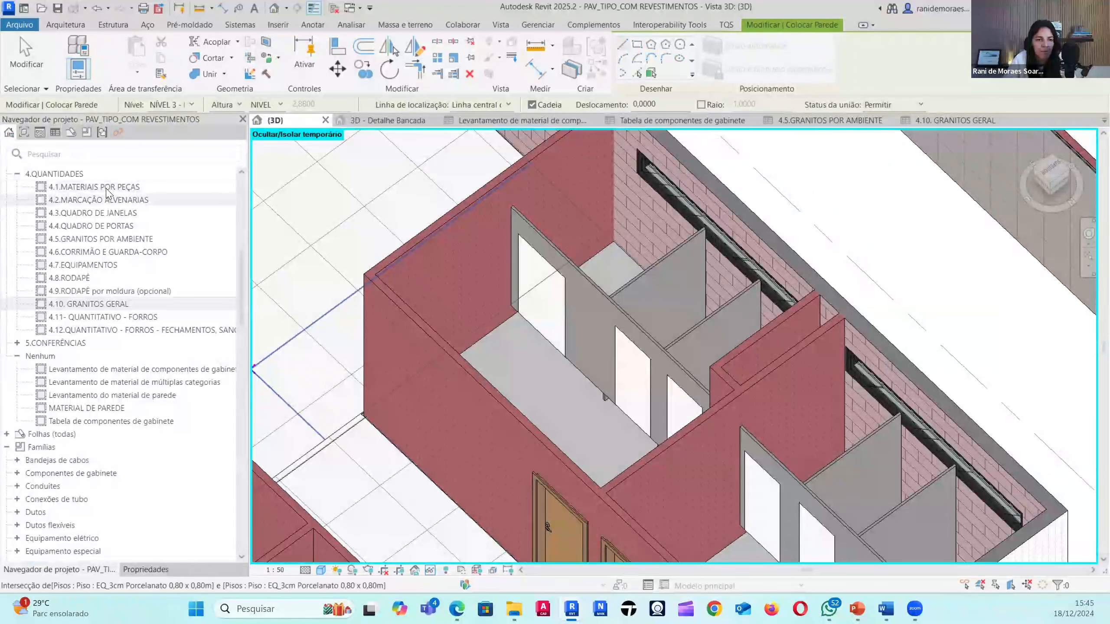
scroll(65, 192, up, 10)
key(Escape)
double_click(51, 187)
double_click(110, 213)
scroll(656, 486, up, 6)
middle_drag(739, 419, 716, 273)
scroll(608, 280, up, 1)
middle_drag(608, 280, 671, 377)
- Draw a rectangle of EQ_rv_em_Banheiro finish walls along the inner faces of the 12,18 m² BWC, then end the wall command
key(w)
key(a)
click(637, 45)
scroll(481, 195, up, 5)
click(436, 182)
scroll(758, 383, down, 1)
scroll(799, 519, up, 1)
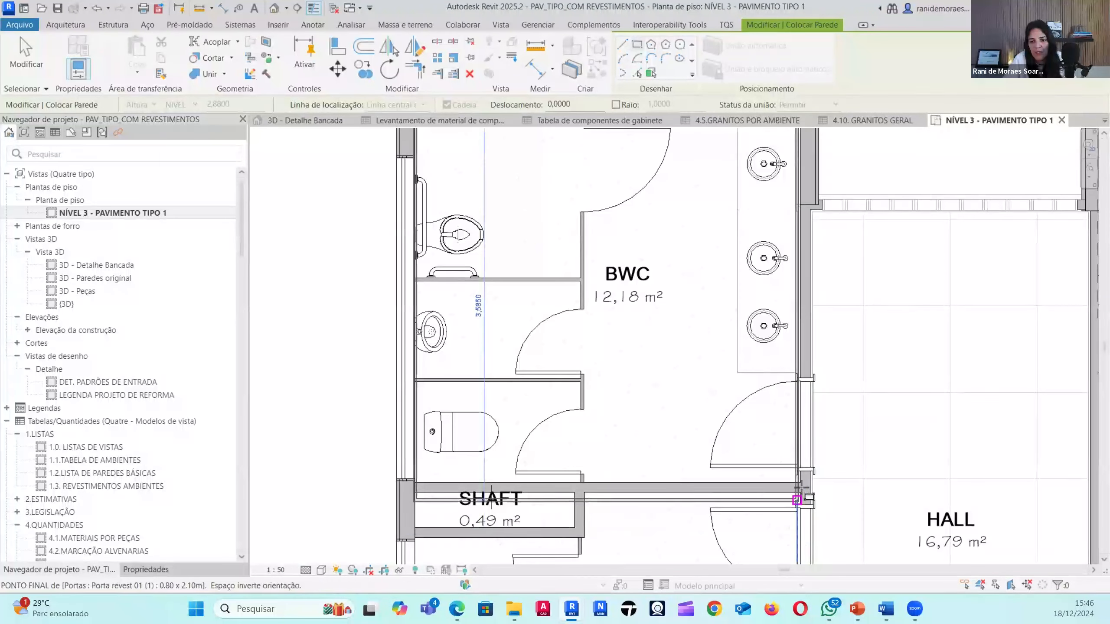
scroll(800, 490, up, 2)
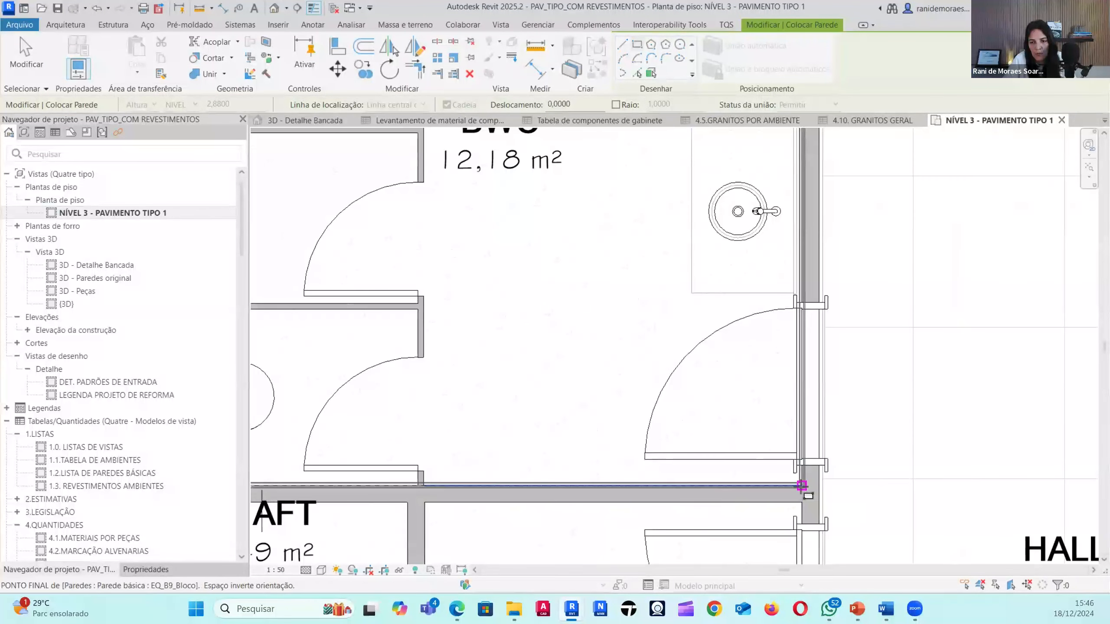
scroll(802, 485, up, 3)
click(796, 503)
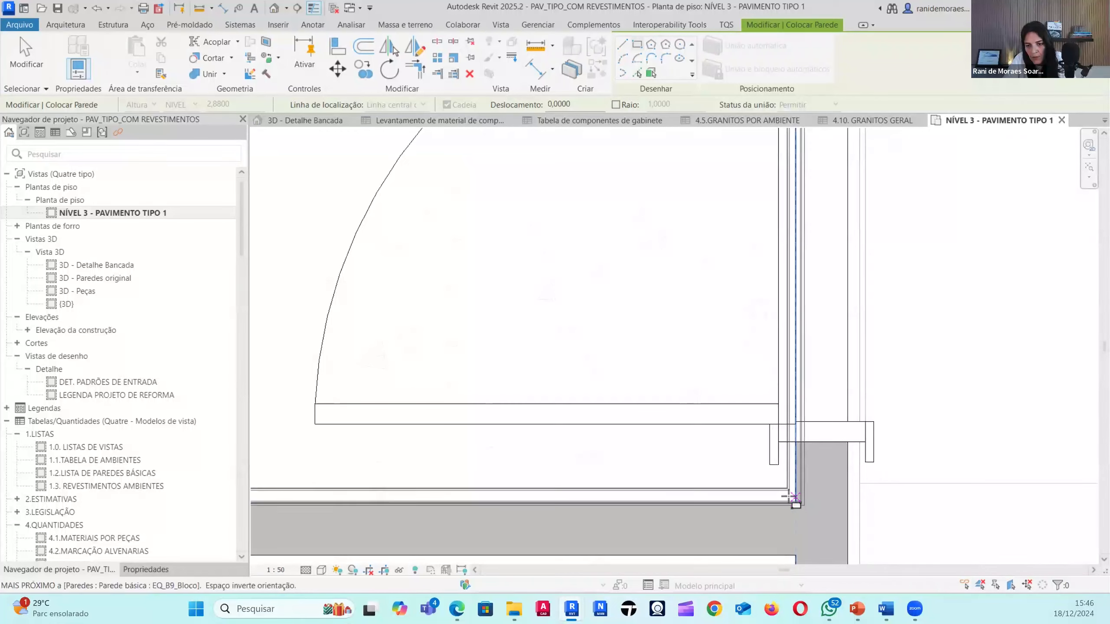
click(778, 407)
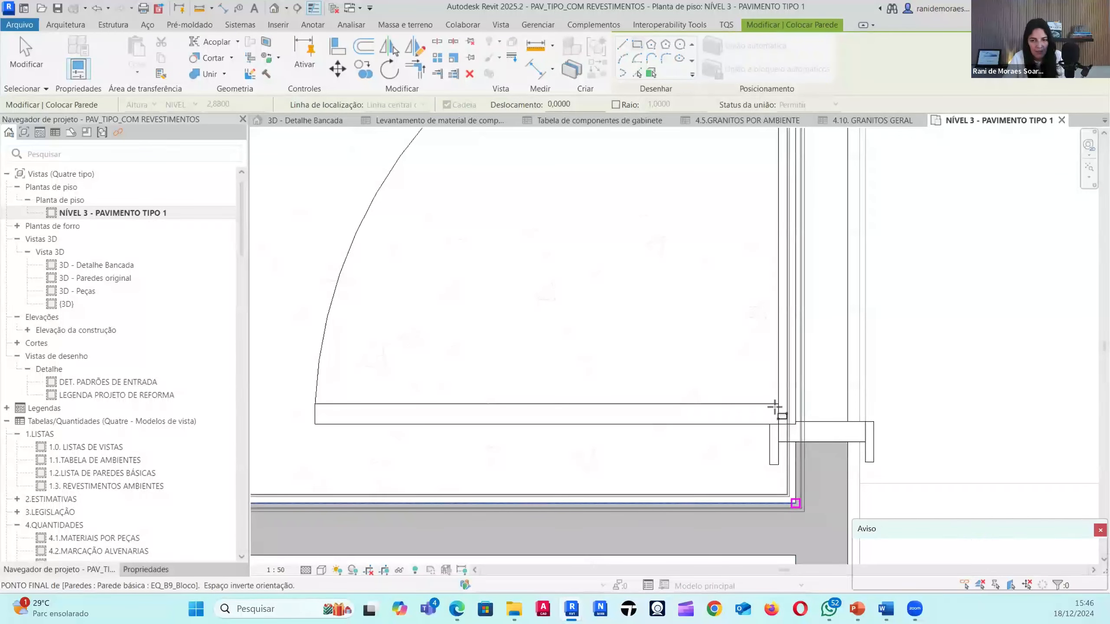
key(Escape)
key(Escape)
scroll(699, 411, down, 3)
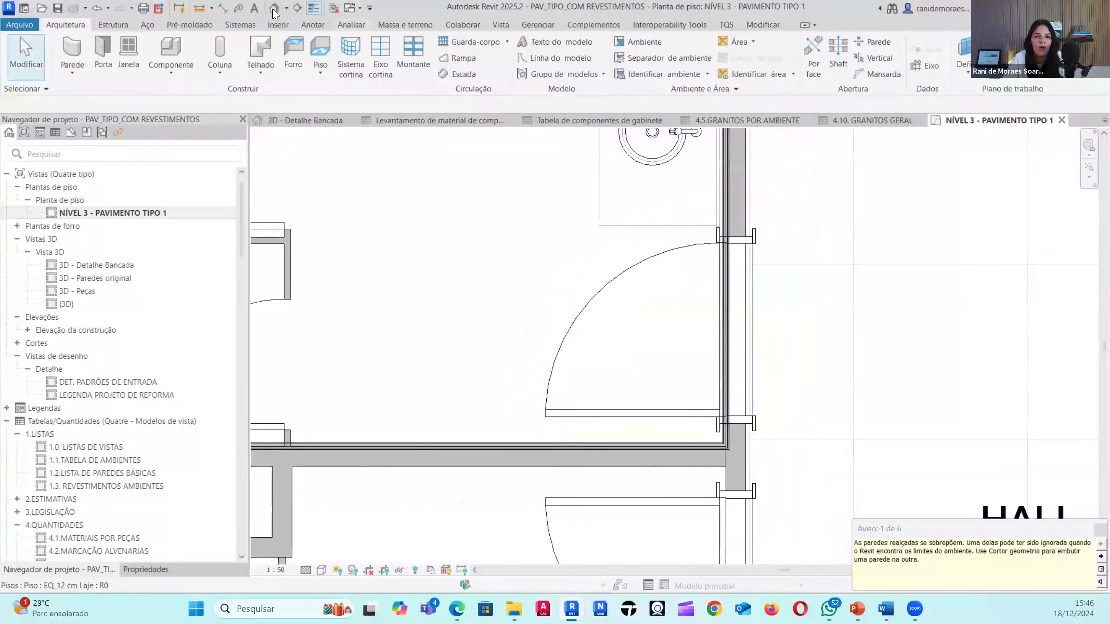
- Open the default 3D view at the bathrooms and temporarily hide the element obstructing the new finish walls
click(274, 9)
scroll(940, 492, up, 5)
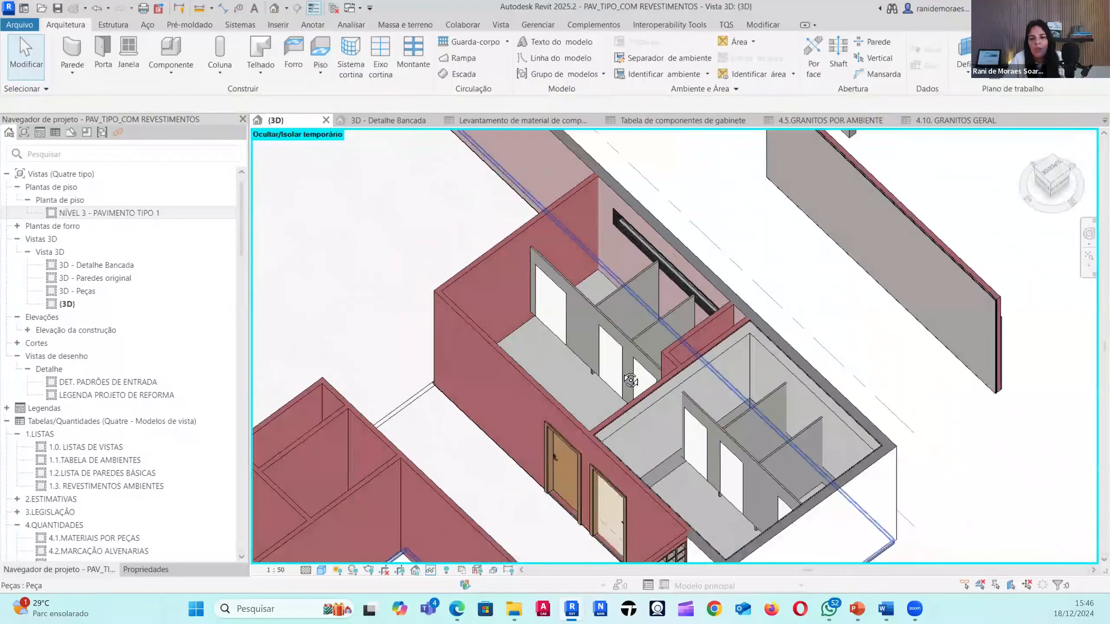
middle_drag(564, 290, 940, 492)
scroll(681, 276, up, 3)
click(743, 299)
key(h)
key(h)
click(743, 309)
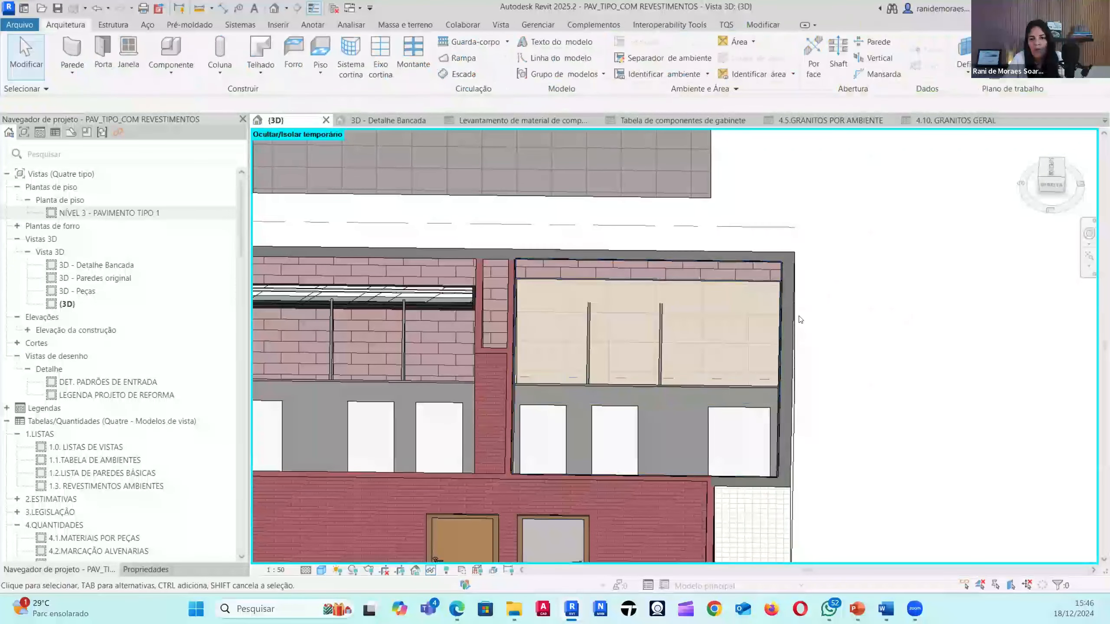
- Select the chain of four EQ_rv_em_Banheiro walls in the bathroom and show their properties
shift+middle_drag(709, 327, 657, 332)
click(657, 332)
shift+middle_drag(723, 417, 437, 403)
scroll(701, 298, up, 4)
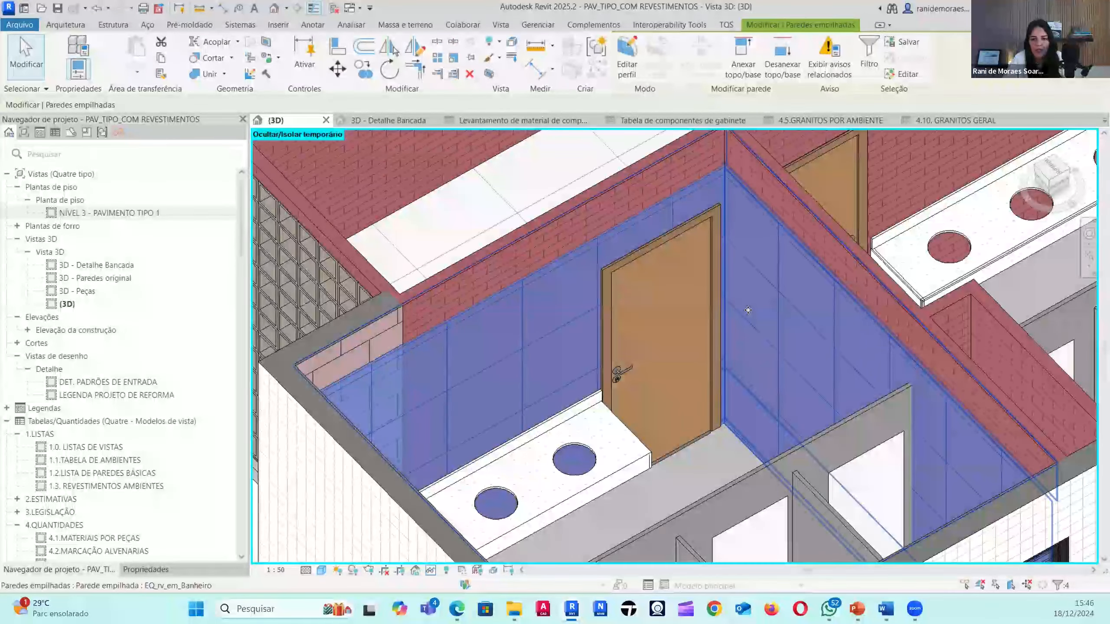
click(155, 568)
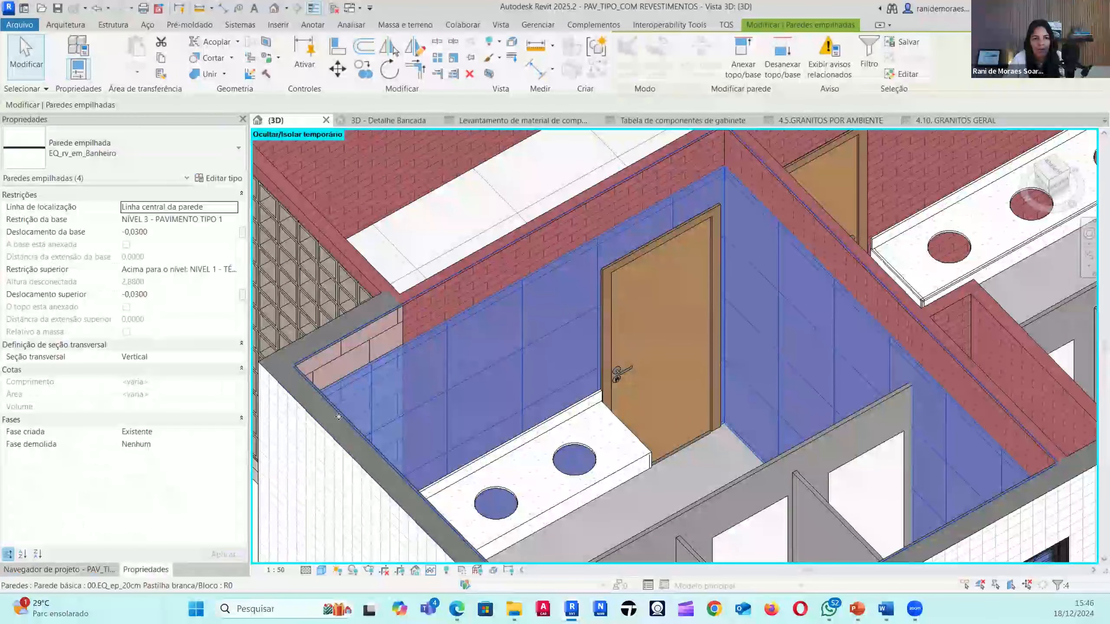
shift+middle_drag(715, 238, 450, 509)
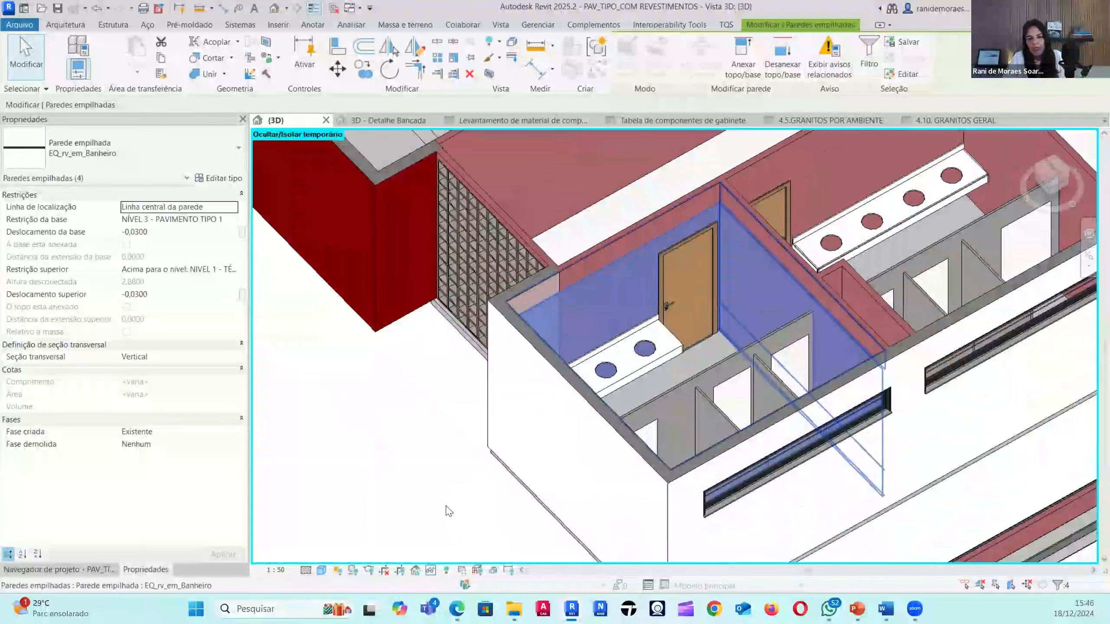
- Select only the finish wall beside the bathroom door and open its stacked type's structure for editing
key(Escape)
click(817, 281)
shift+middle_drag(817, 281, 665, 295)
scroll(639, 266, up, 2)
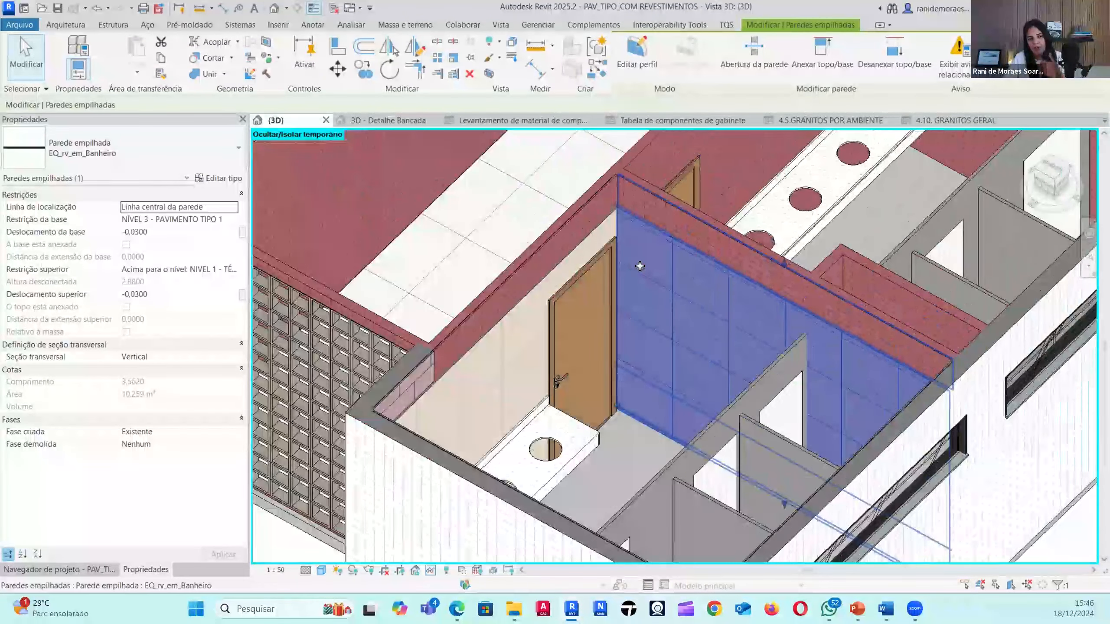
scroll(675, 289, up, 2)
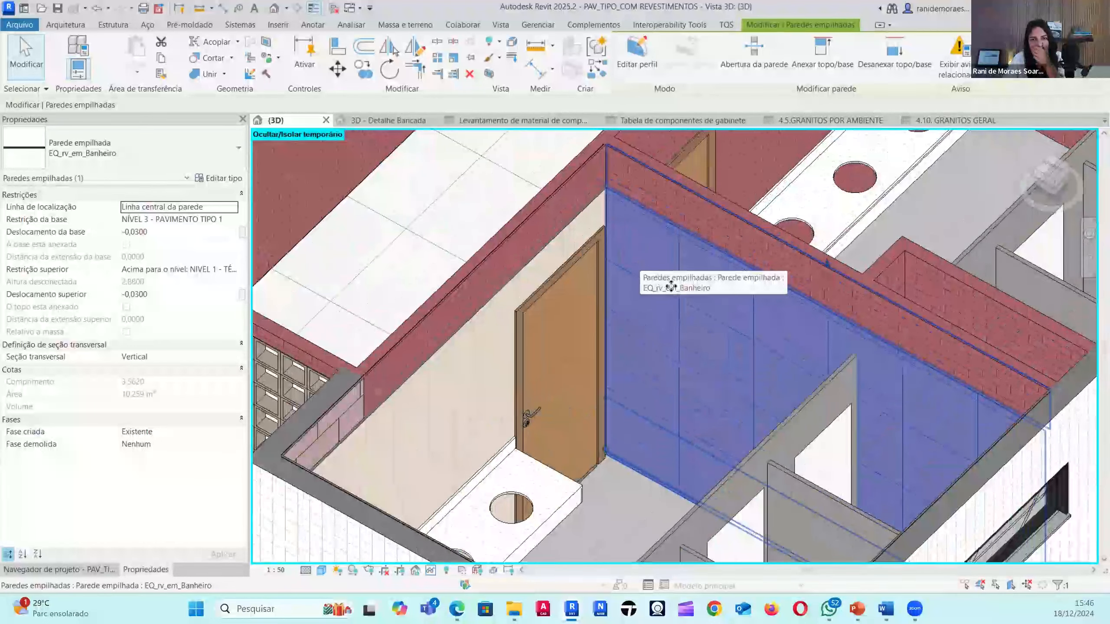
click(238, 148)
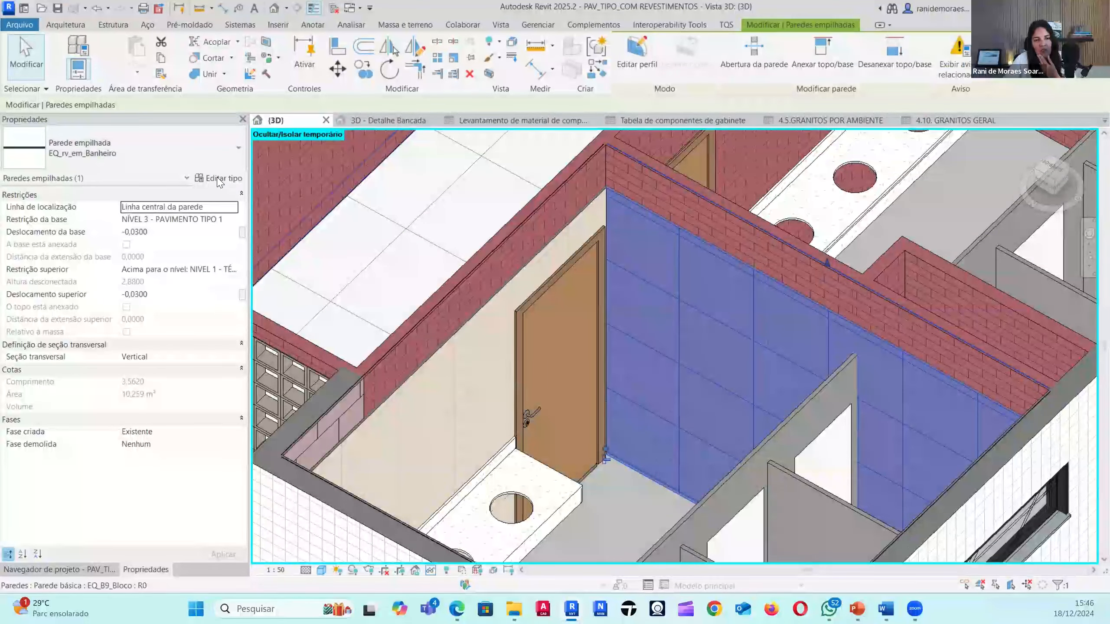
click(219, 178)
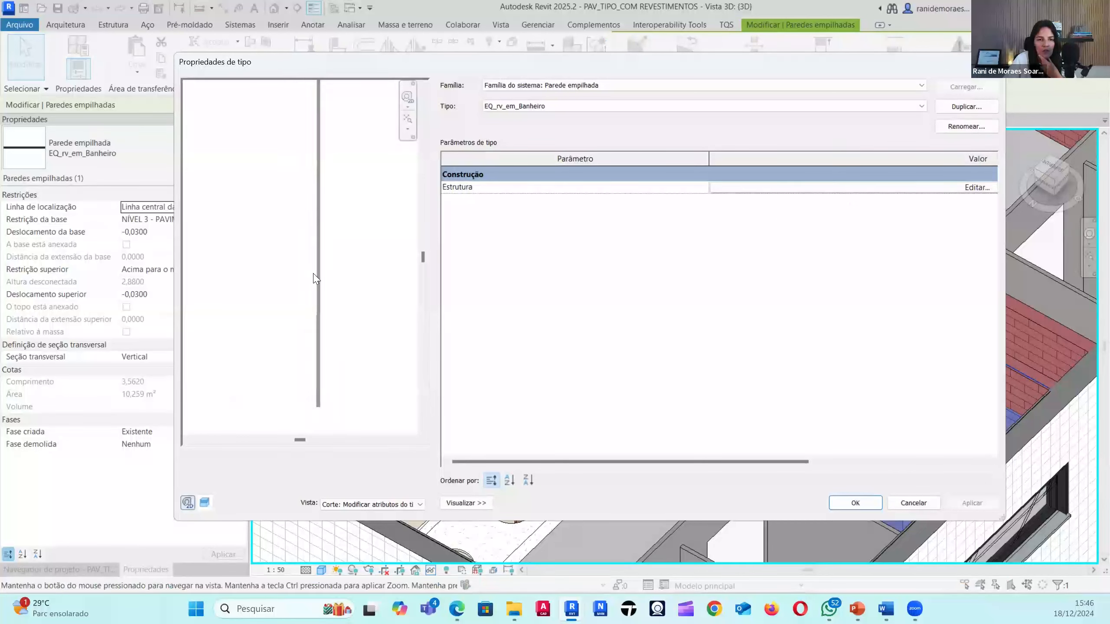
click(747, 188)
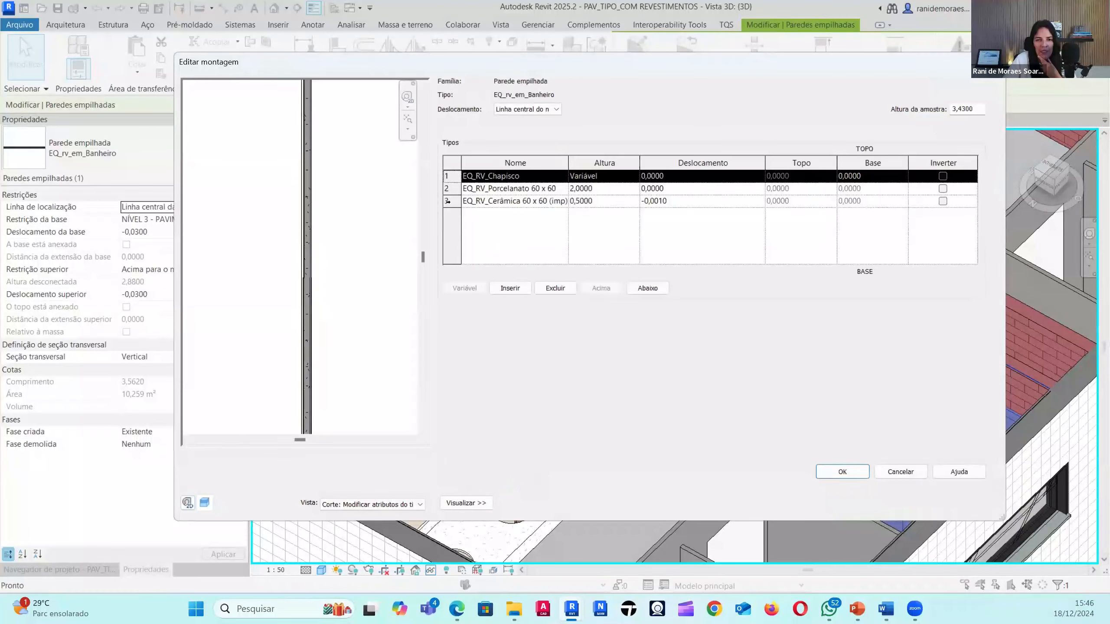
- Examine the Cerâmica 60 x 60 (imp), Porcelanato 60 x 60 and Chapisco segments in the section preview, then cancel both dialogs
click(450, 201)
drag(641, 164, 662, 164)
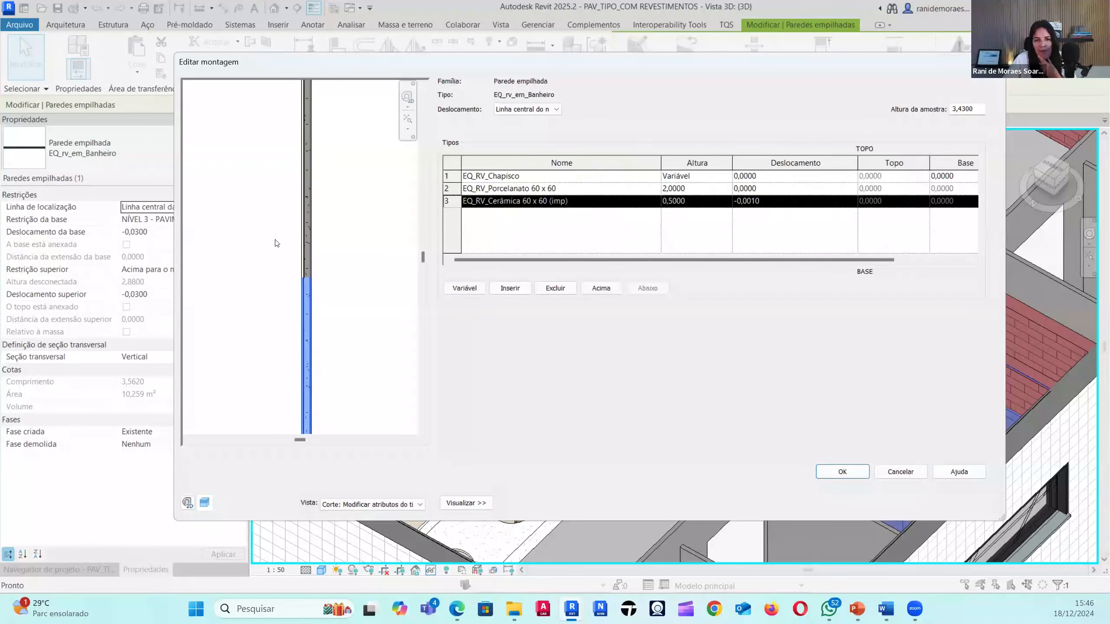
click(454, 189)
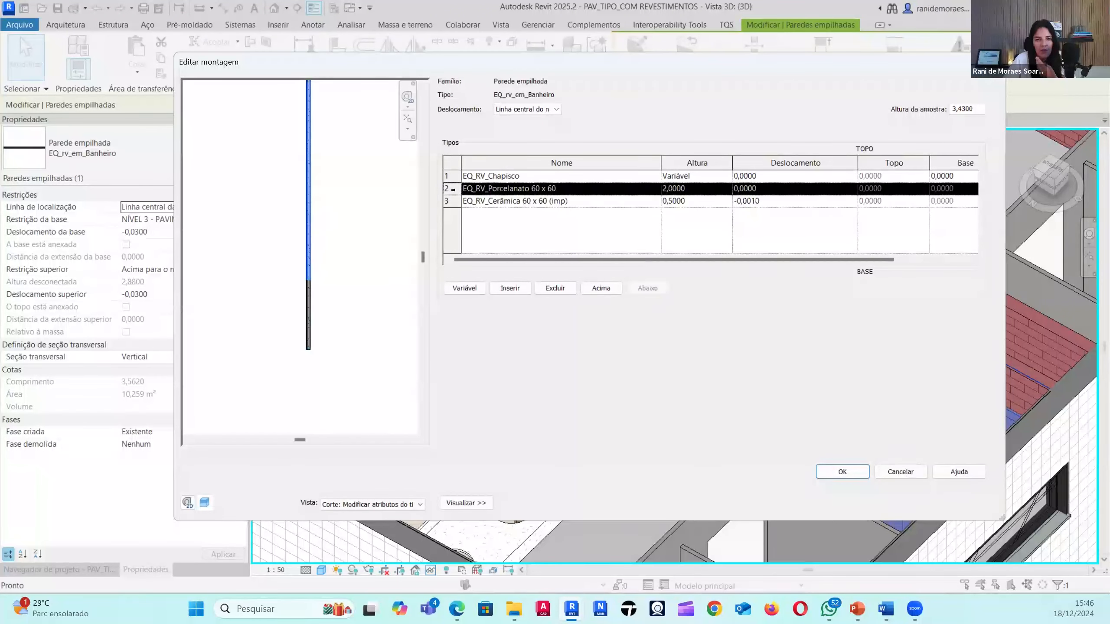
middle_drag(356, 174, 351, 298)
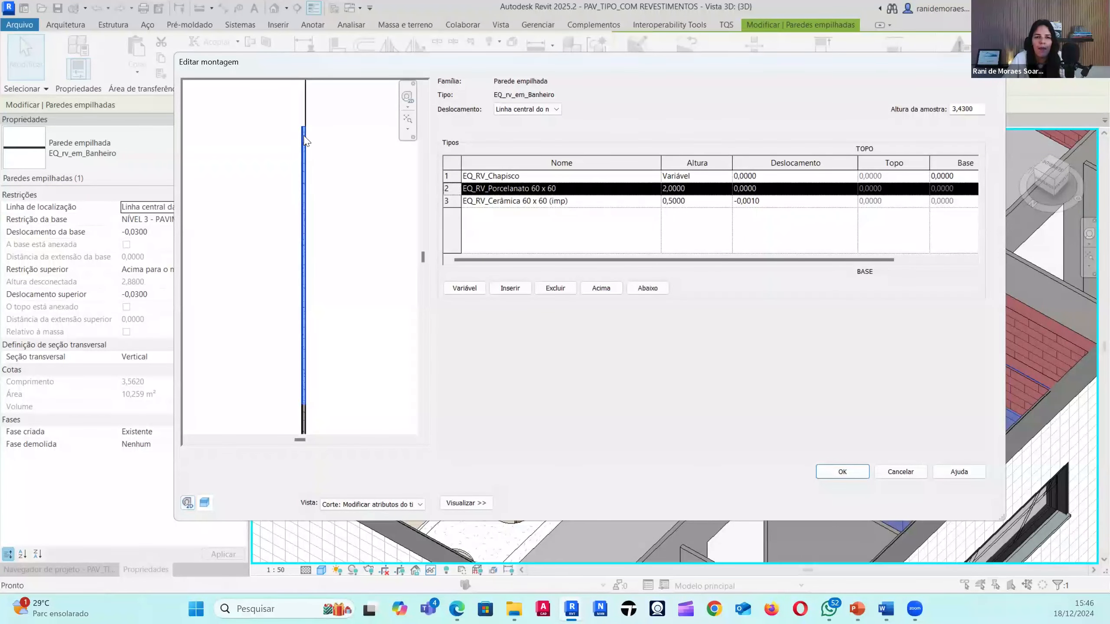
key(Up)
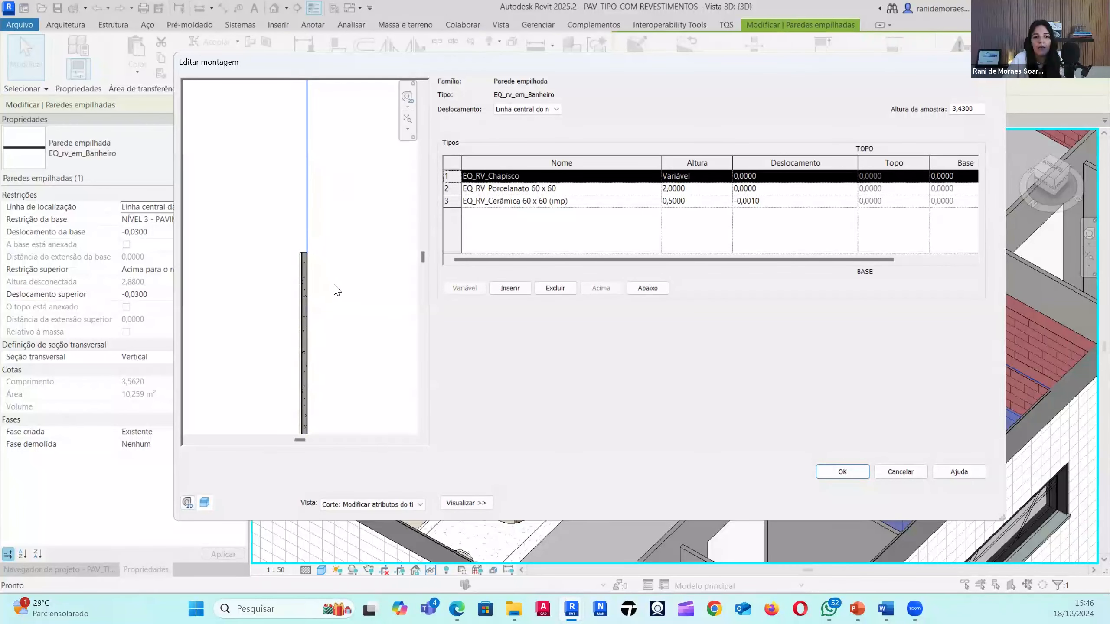
click(450, 200)
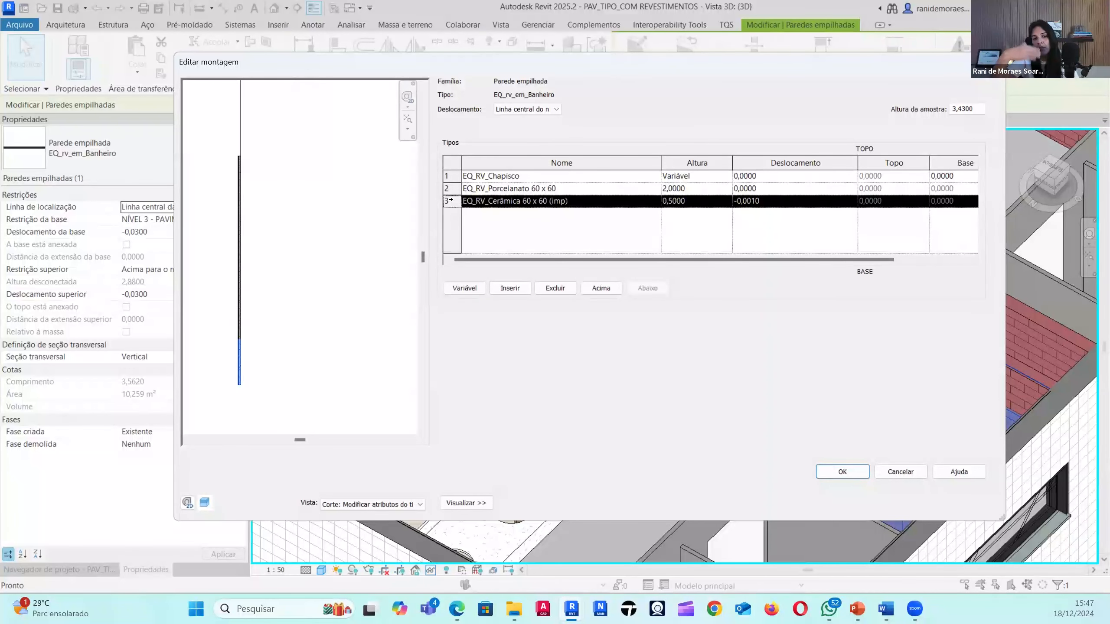
scroll(266, 356, up, 1)
middle_drag(265, 357, 277, 354)
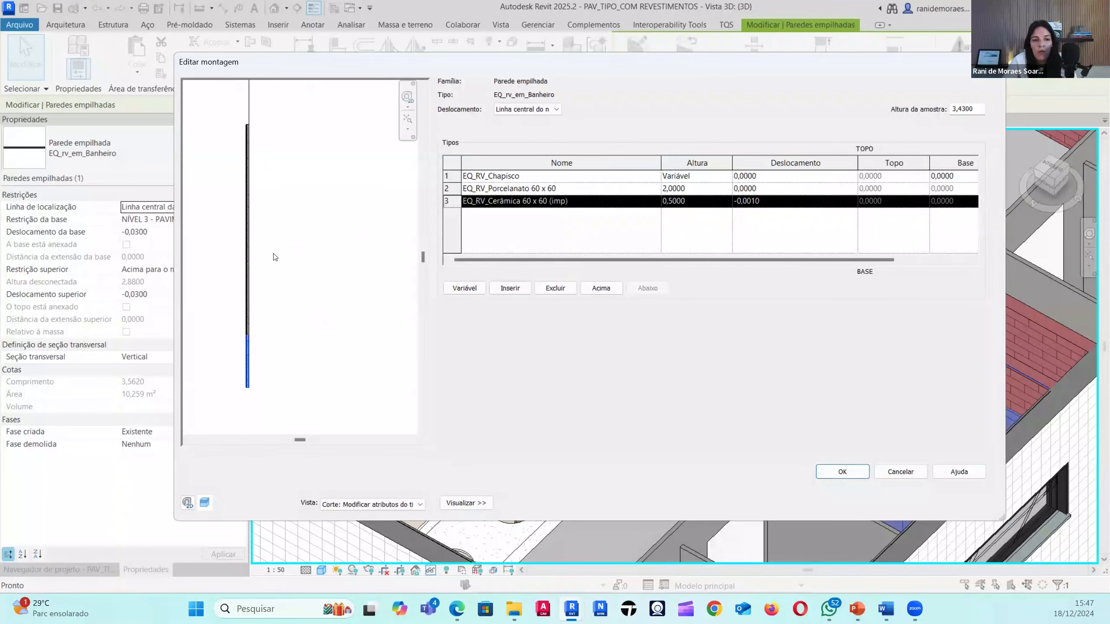
middle_drag(267, 194, 302, 199)
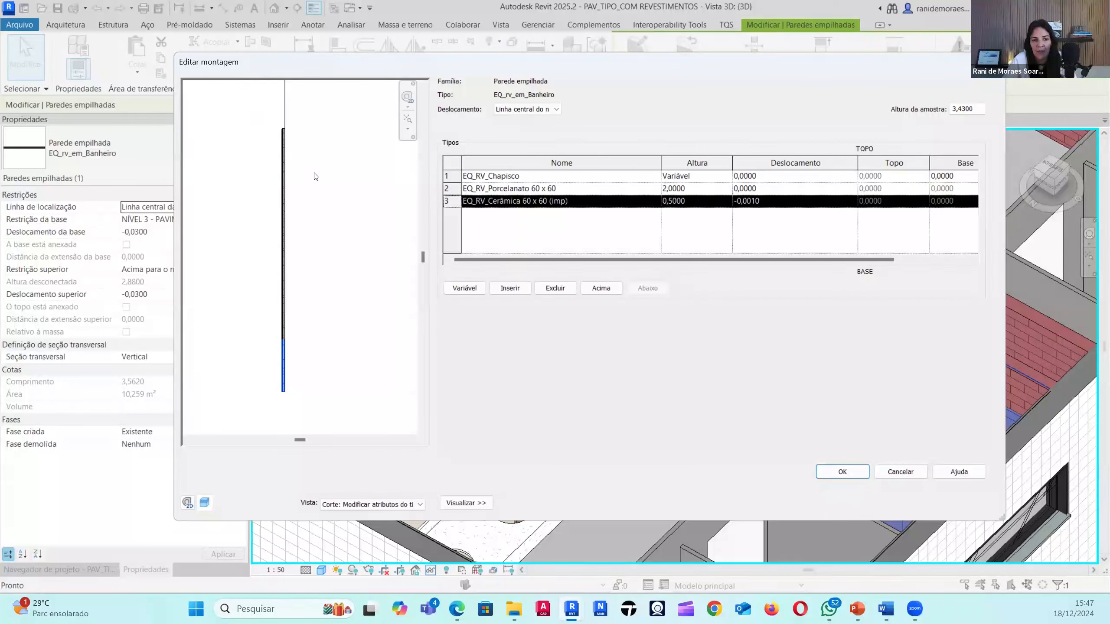
click(908, 473)
click(913, 503)
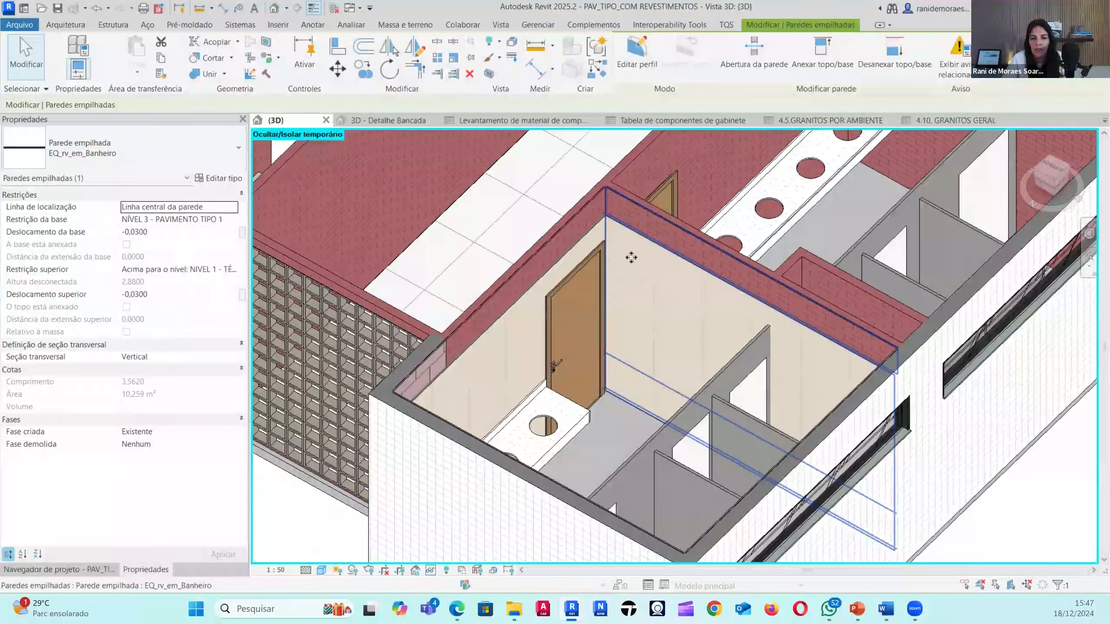
- Examine the stacked finish walls from several sides of the bathroom in 3D, then clear the selection
scroll(653, 278, down, 3)
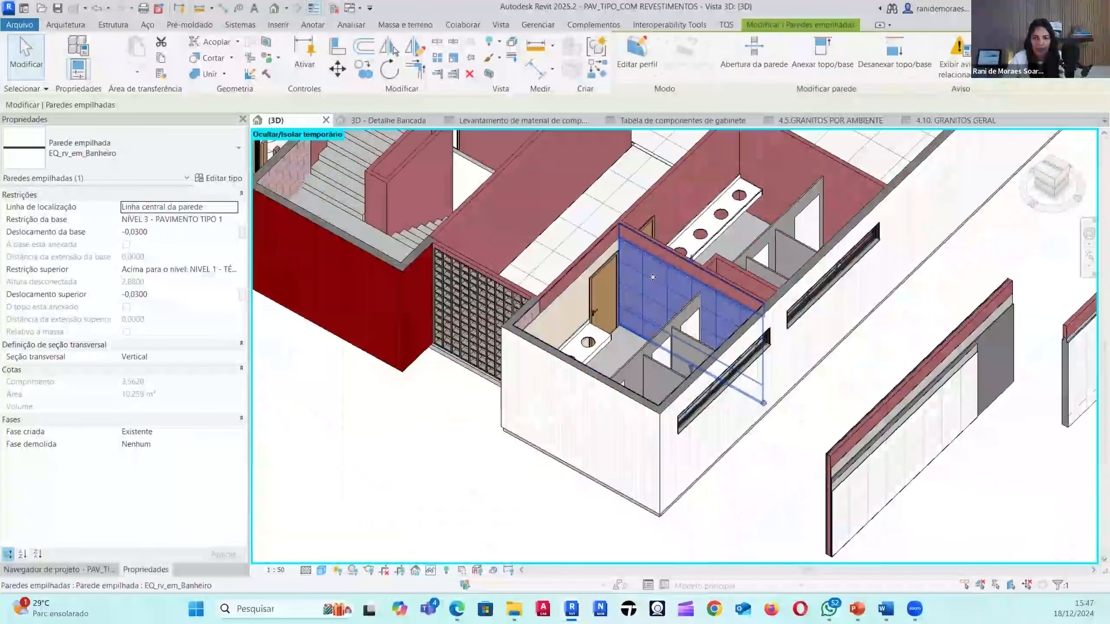
key(s)
key(a)
mouse_move(693, 403)
middle_down()
mouse_move(568, 462)
mouse_move(471, 459)
mouse_move(686, 382)
middle_up()
scroll(705, 425, up, 1)
key(Escape)
click(669, 289)
shift+middle_drag(739, 212, 569, 219)
click(739, 213)
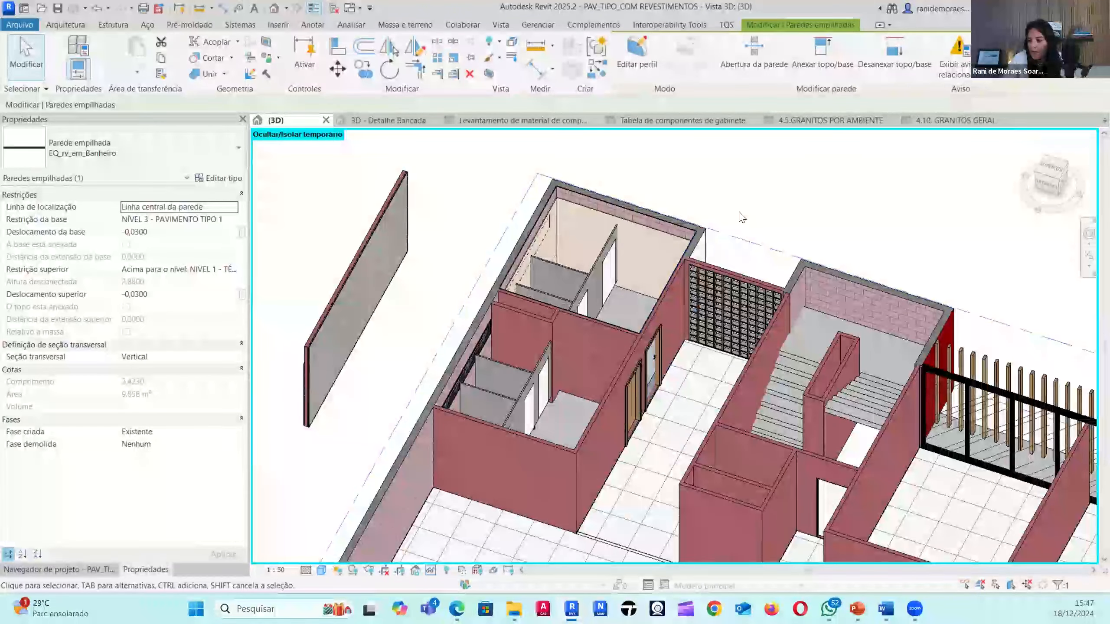
- Select all four EQ_rv_em_Banheiro finish walls in the bathroom and delete them
scroll(690, 197, down, 1)
scroll(567, 287, down, 2)
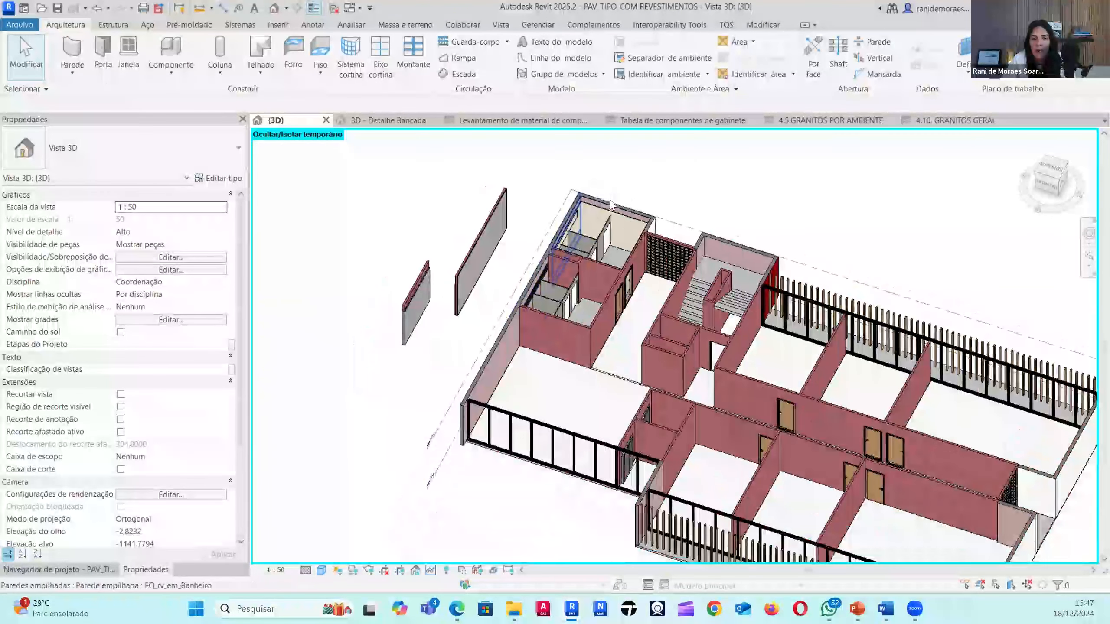
scroll(608, 205, up, 3)
click(608, 204)
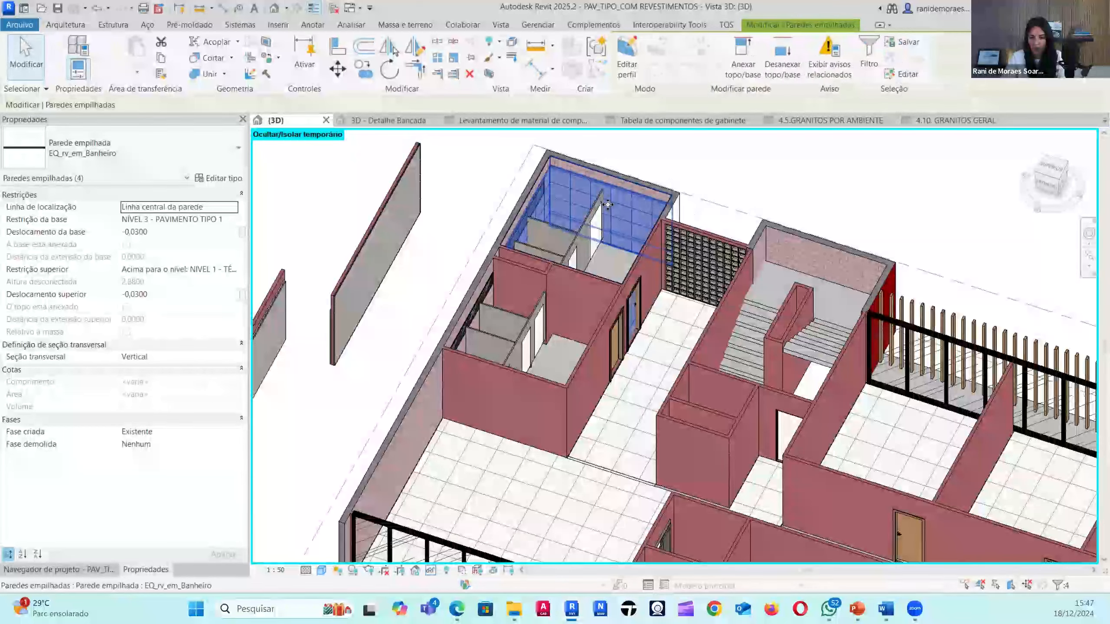
key(Escape)
scroll(628, 223, down, 3)
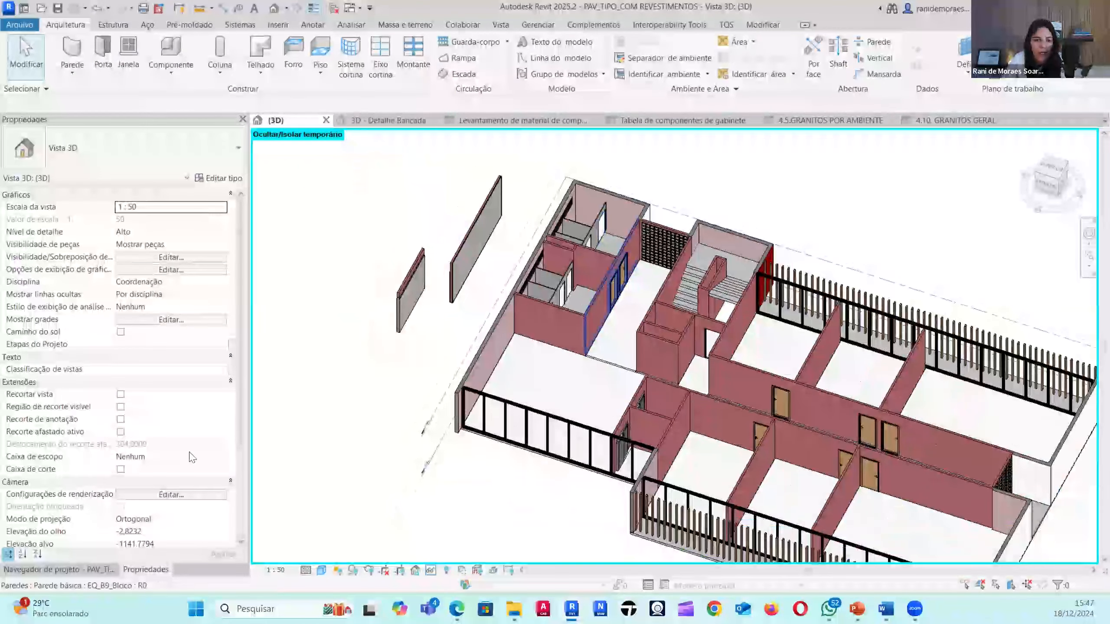
- Open the floor plan NÍVEL 3 - PAVIMENTO TIPO 1 showing the whole floor and close all inactive views
click(59, 569)
double_click(105, 213)
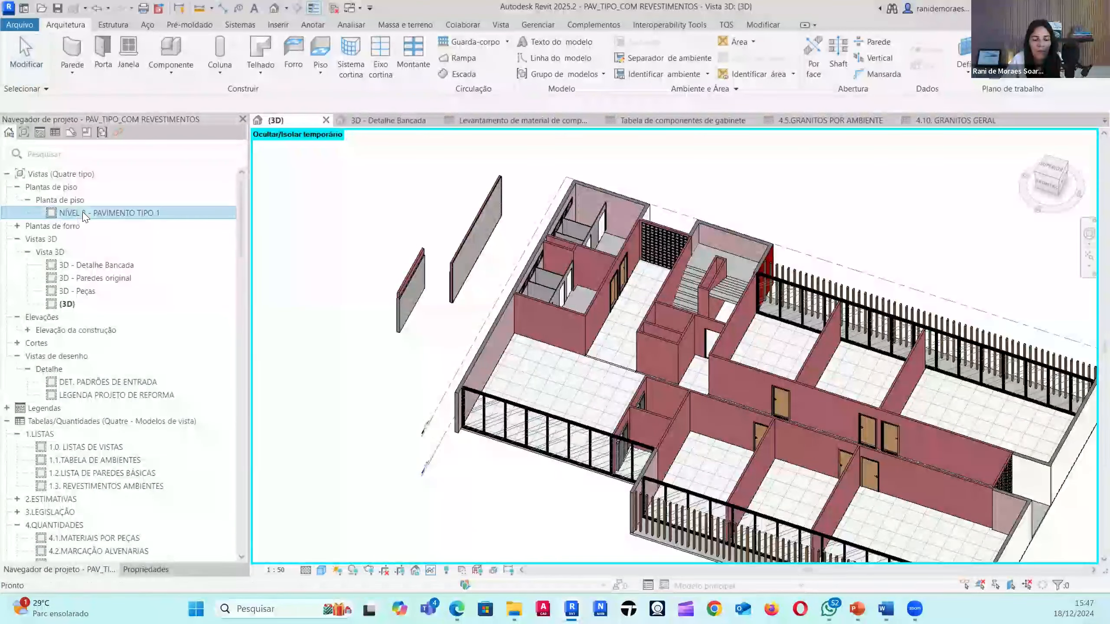
scroll(404, 337, down, 5)
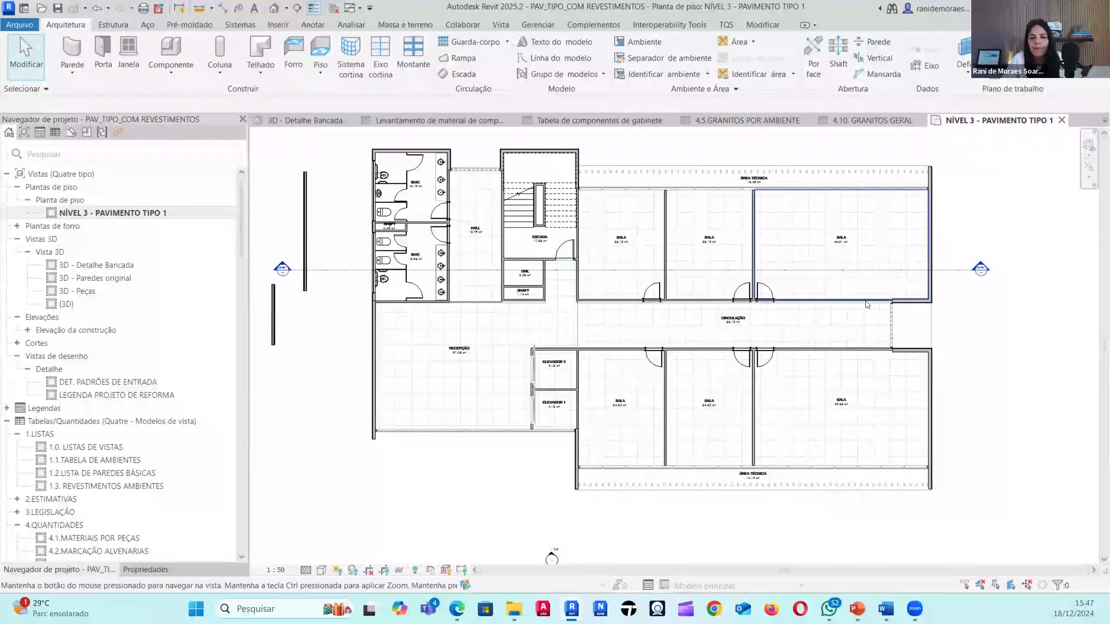
middle_drag(868, 305, 898, 331)
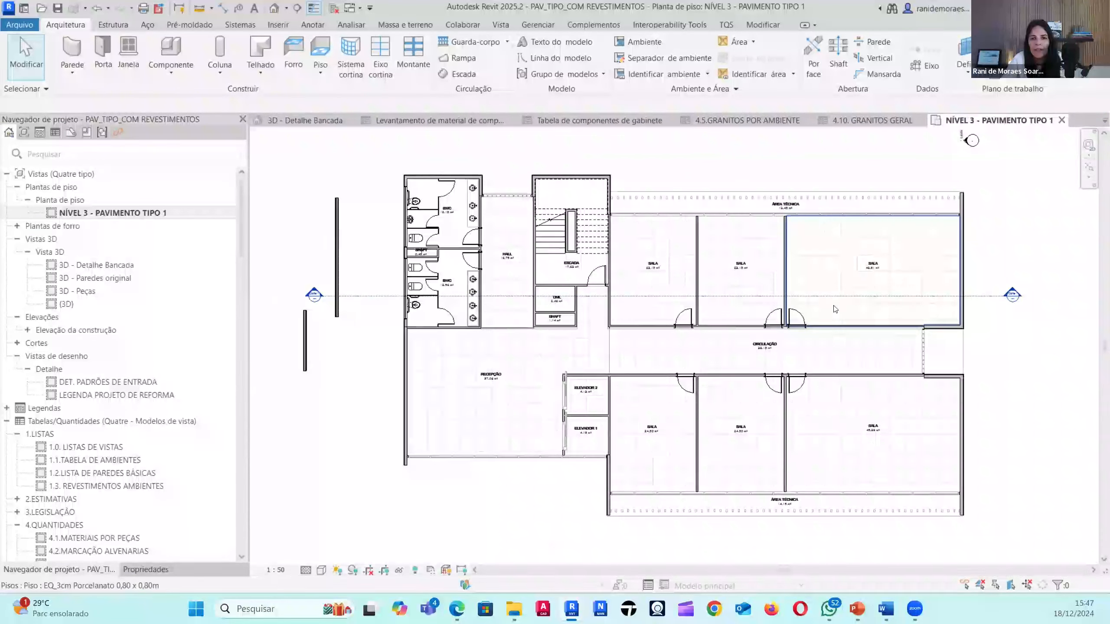
click(333, 9)
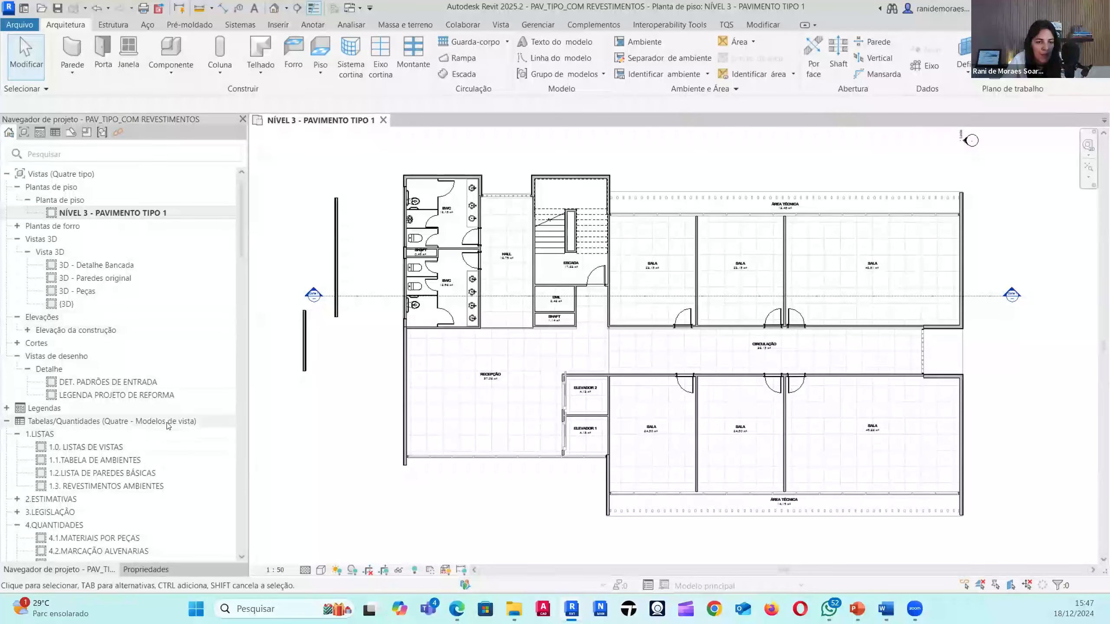
- Open the schedule 1.3. REVESTIMENTOS AMBIENTES and highlight the Tinta Branca wall finishes from CIRCULAÇÃO to the last SALA
scroll(167, 426, down, 2)
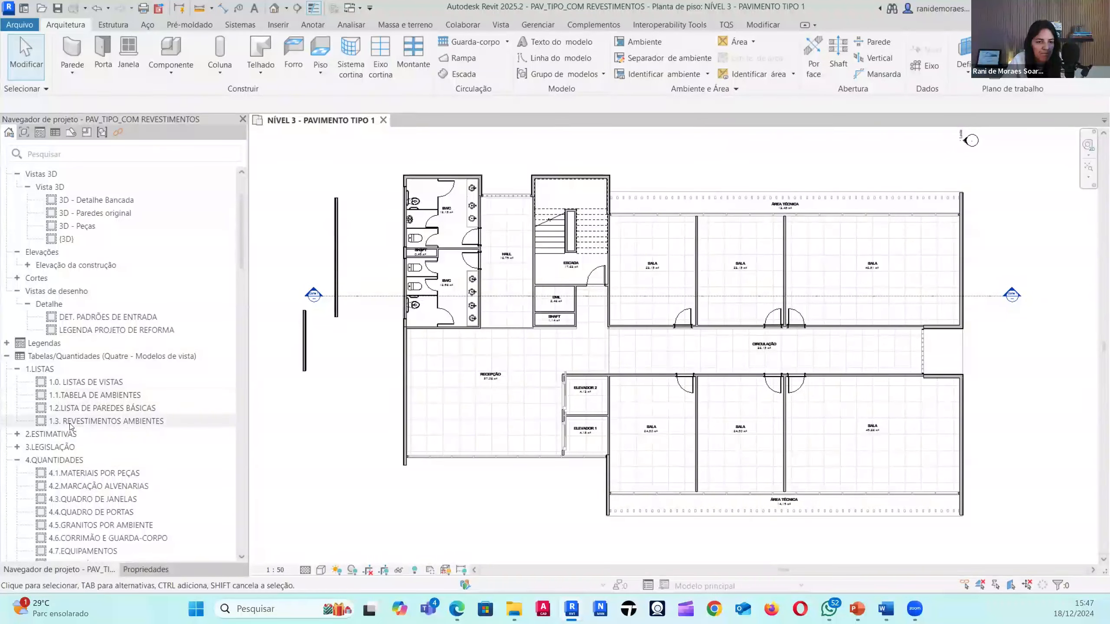
scroll(79, 427, down, 2)
click(89, 357)
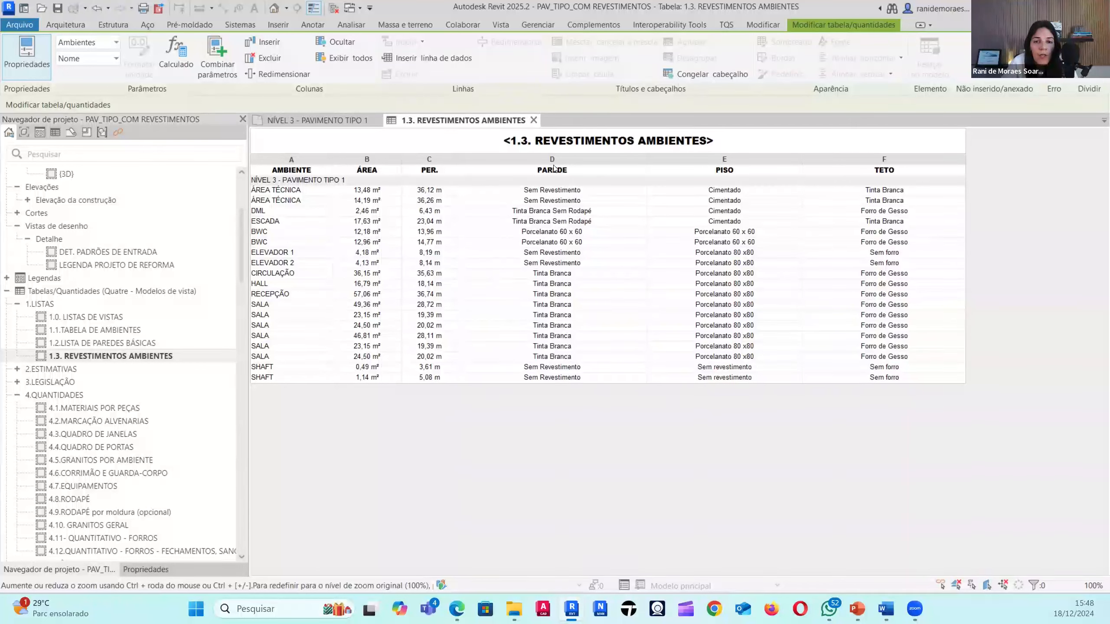
drag(520, 275, 522, 360)
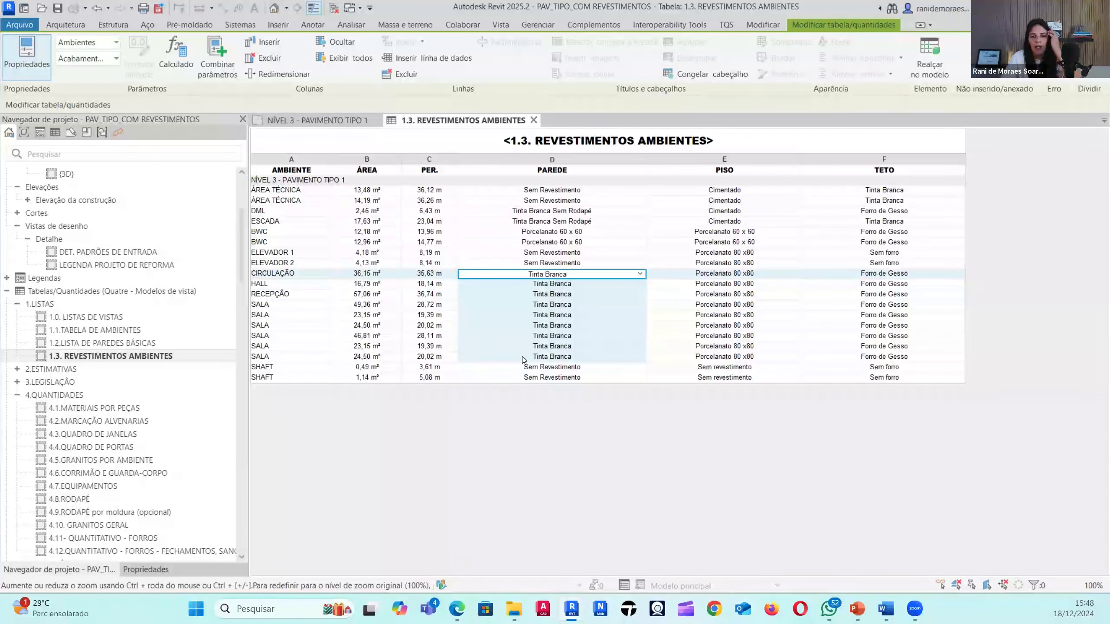
- Create finish walls 2,60 high with the Skirting Board tool for only the selected rooms, using EQRV_Tinta branca (int) rod with joined geometry
click(594, 25)
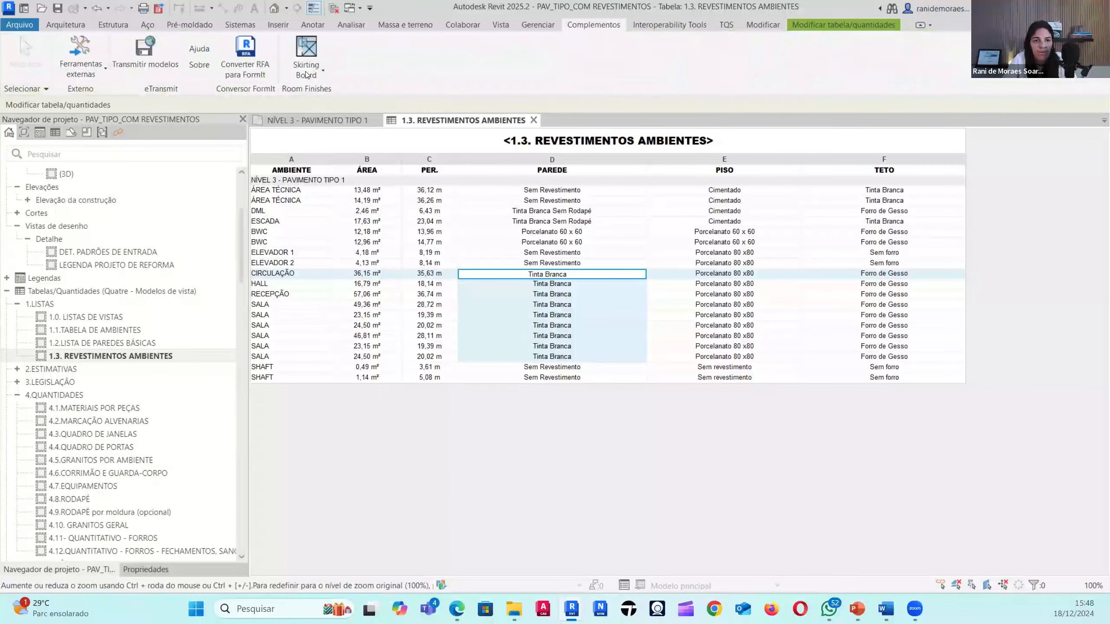
click(305, 71)
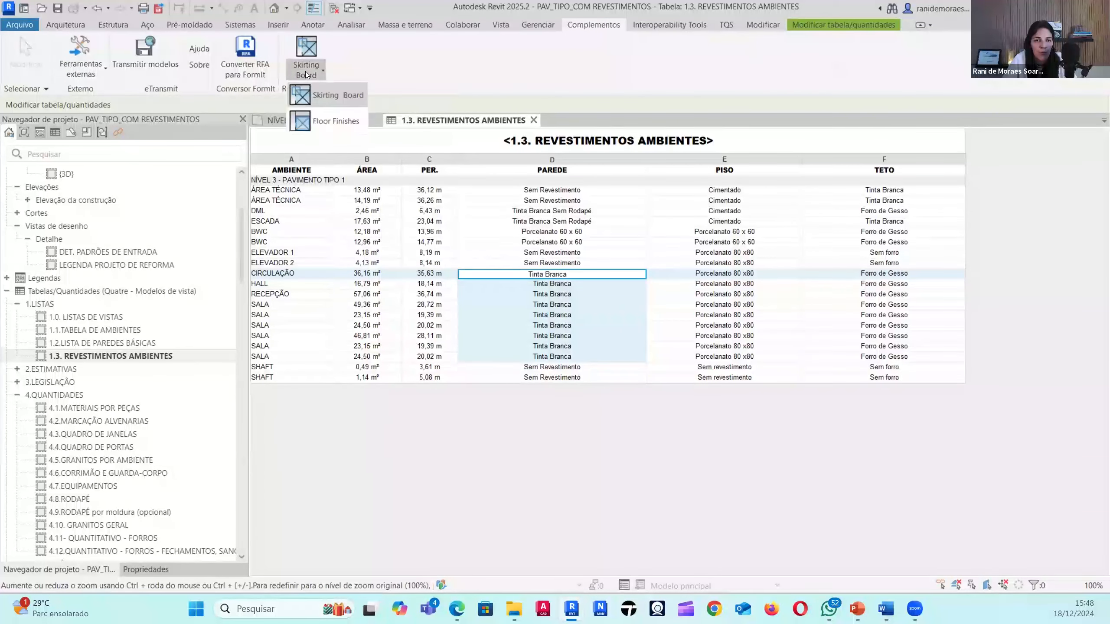
click(339, 97)
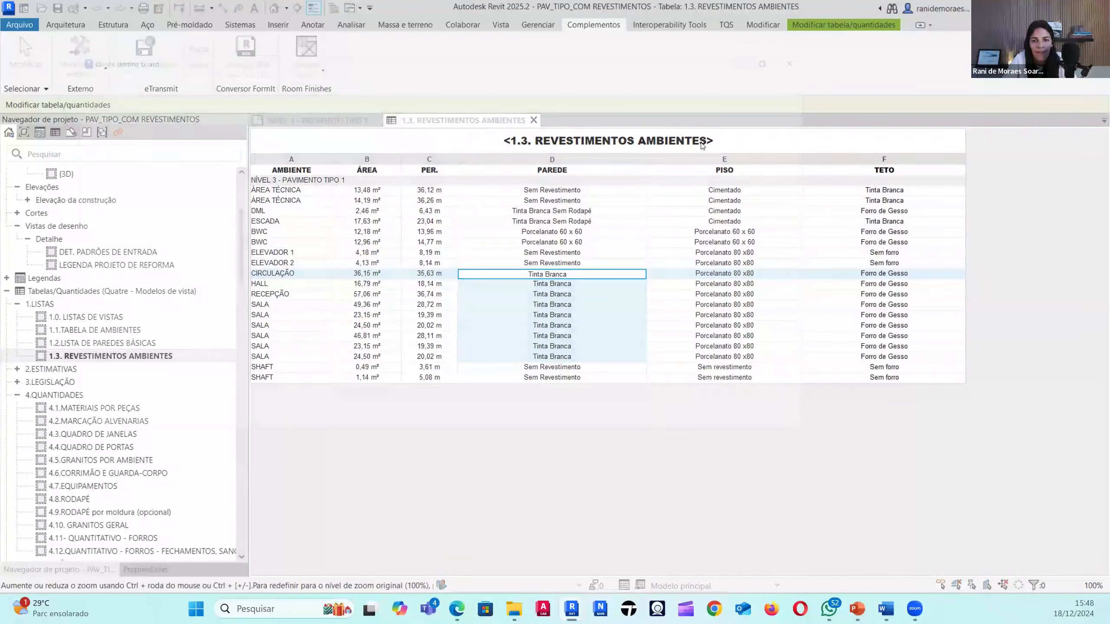
click(189, 113)
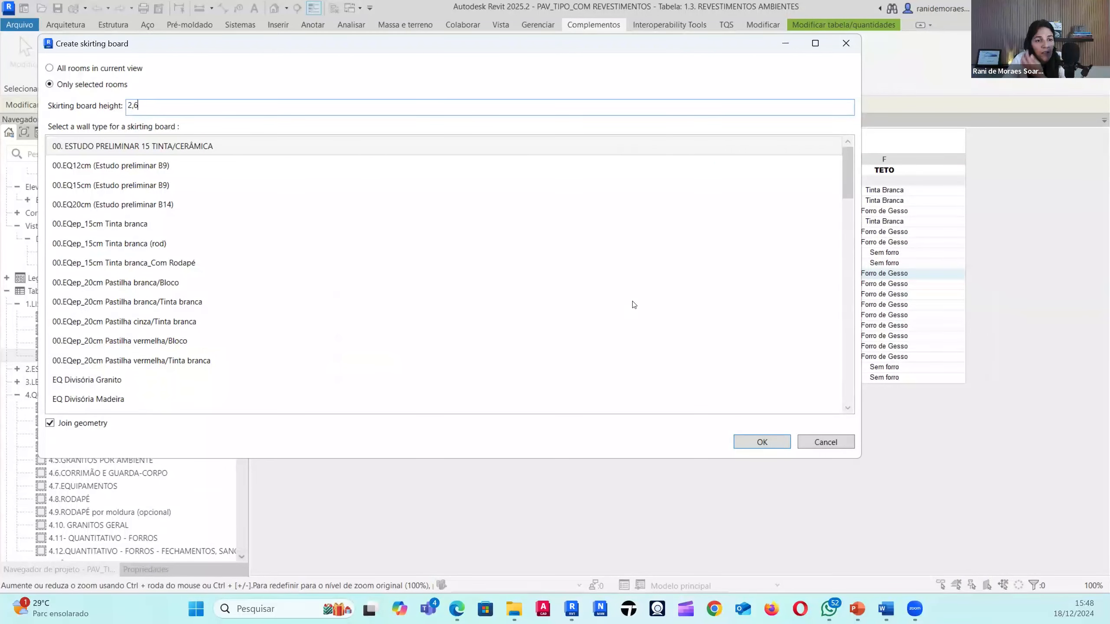
drag(848, 175, 838, 393)
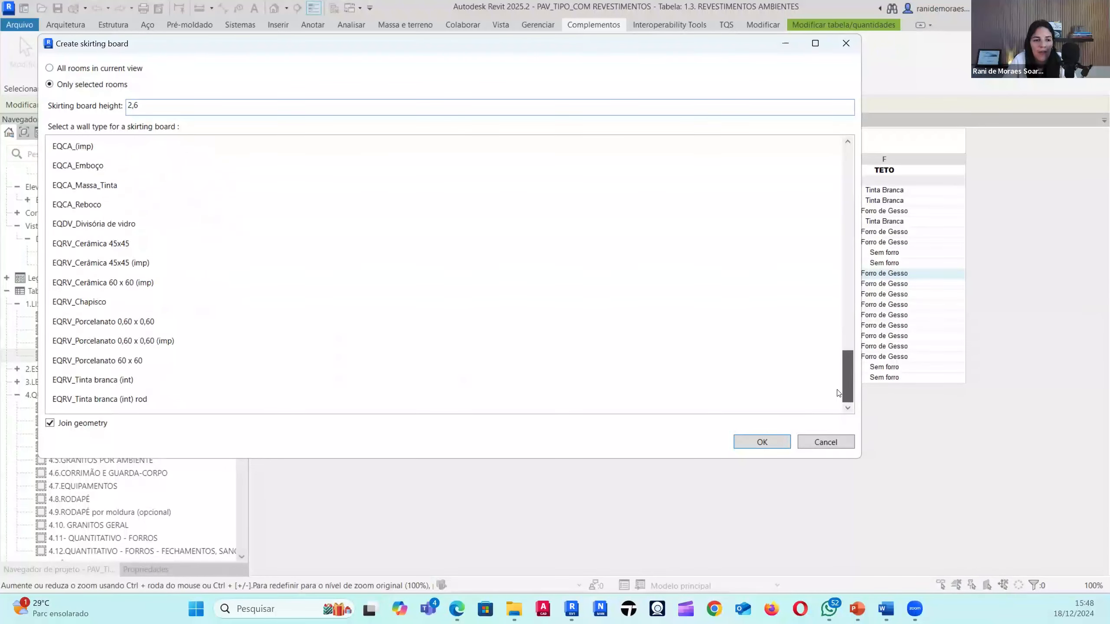
click(186, 381)
click(126, 400)
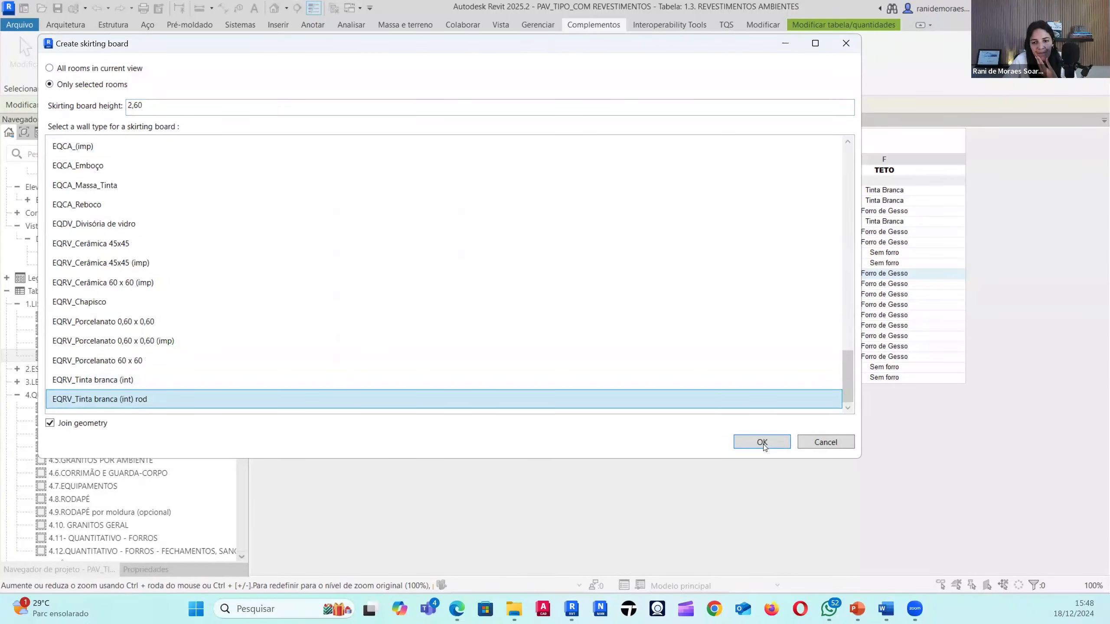
click(764, 442)
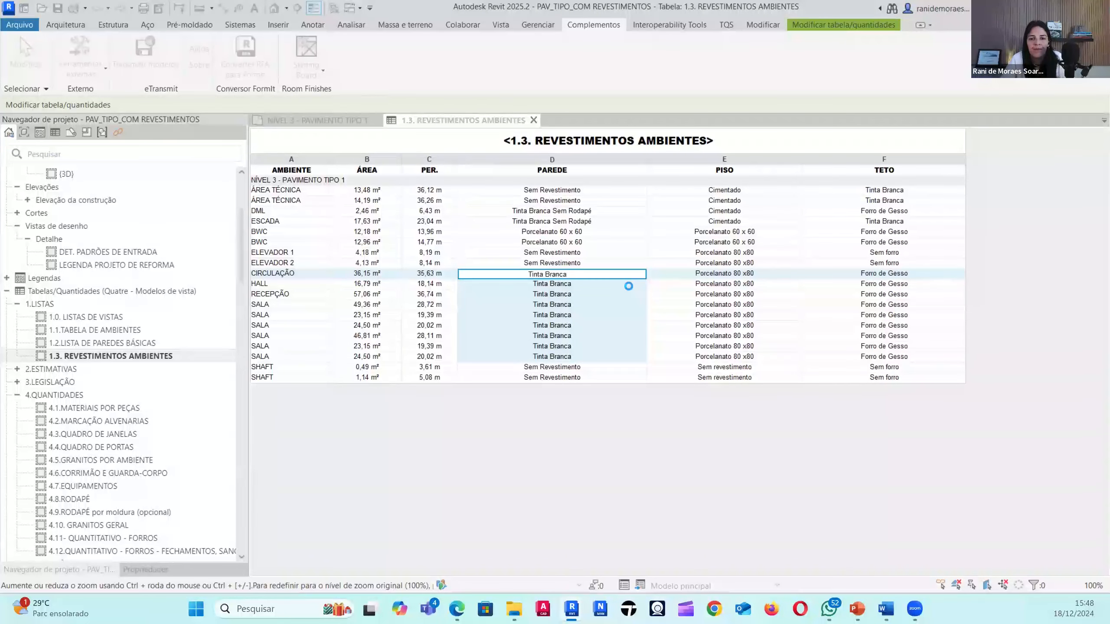
click(602, 346)
- Open the 3D view, select all walls of one type and examine the new room finishes from several sides, then clear the selection
click(320, 121)
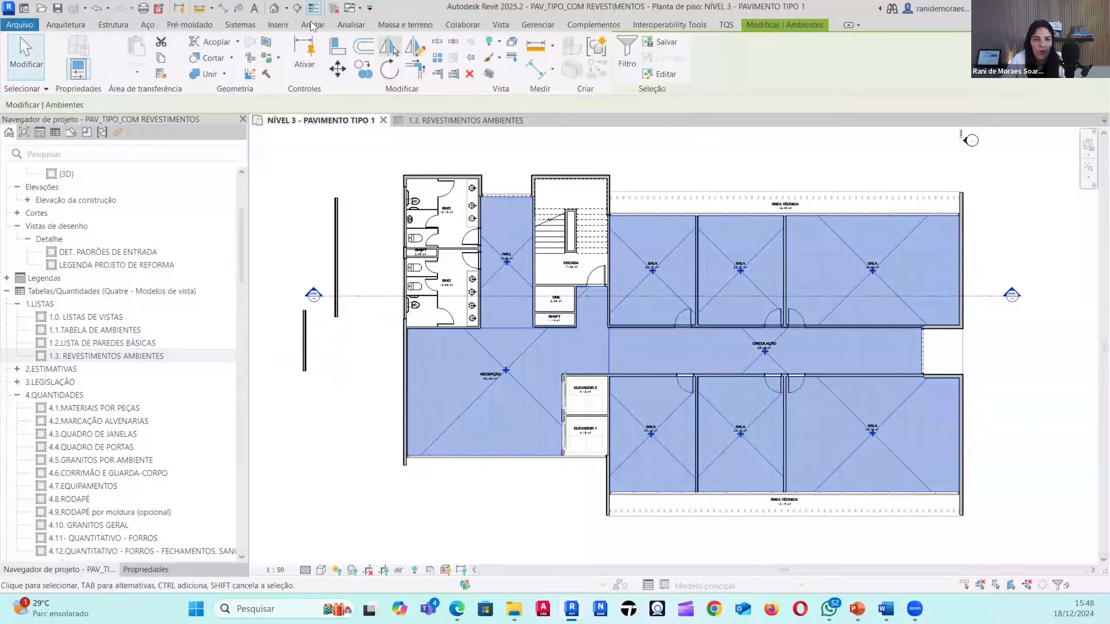
click(277, 9)
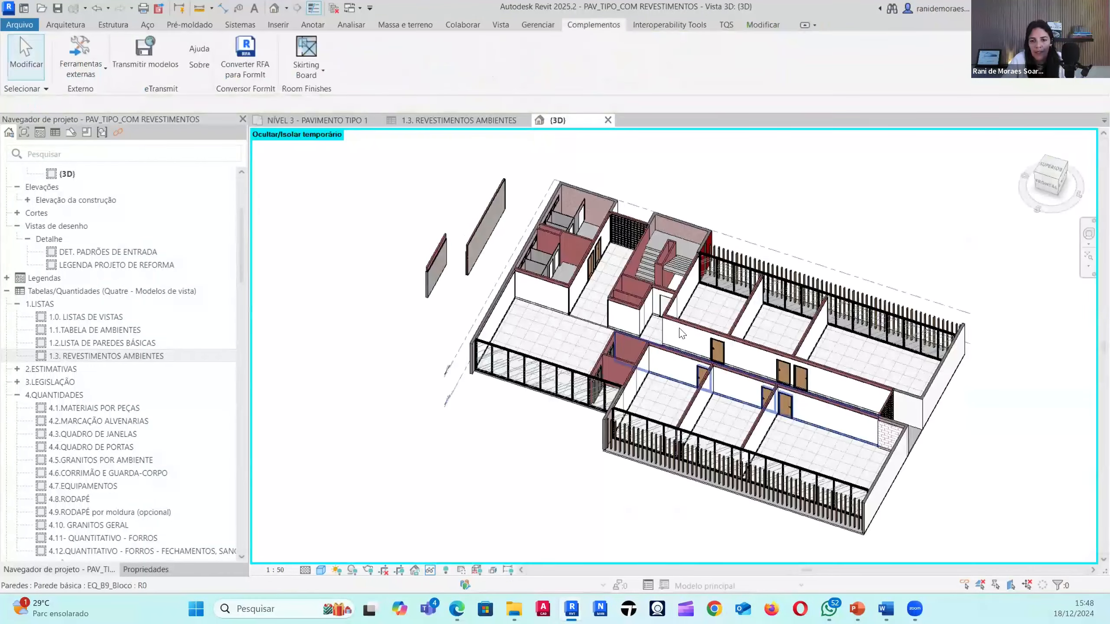
scroll(689, 345, up, 2)
click(666, 350)
key(s)
key(a)
scroll(708, 385, down, 1)
shift+middle_drag(761, 377, 618, 402)
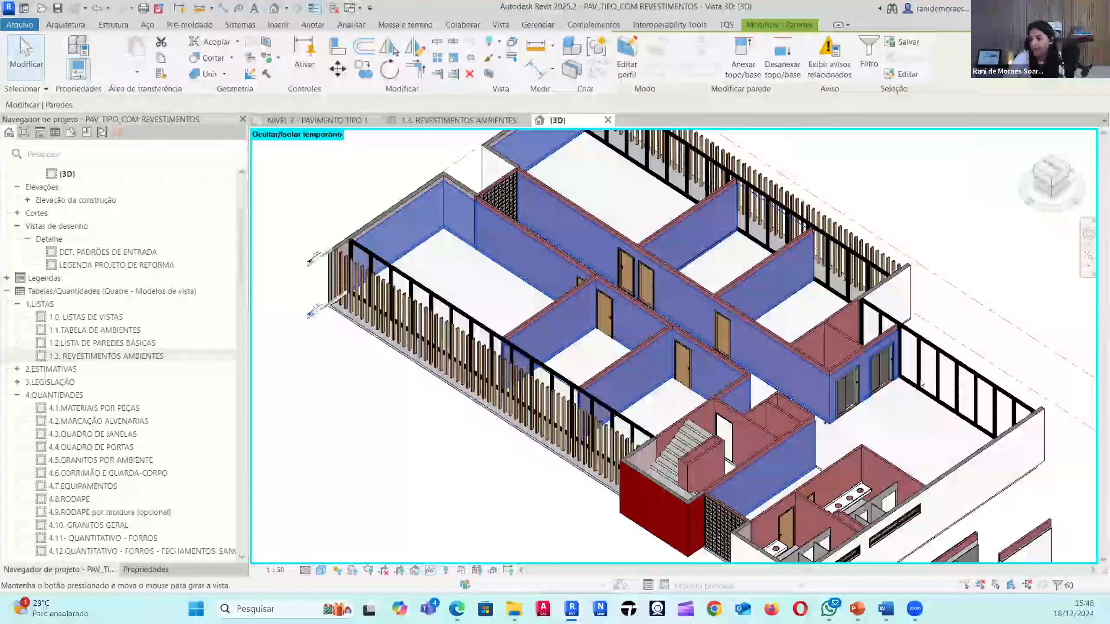
scroll(619, 403, up, 2)
shift+middle_drag(619, 402, 774, 280)
scroll(774, 276, up, 1)
key(Escape)
- Select all EQ_RV_Tinta branca (int) rod finish walls and change their type to the stacked wall EQ_rv_em_Sala
click(770, 284)
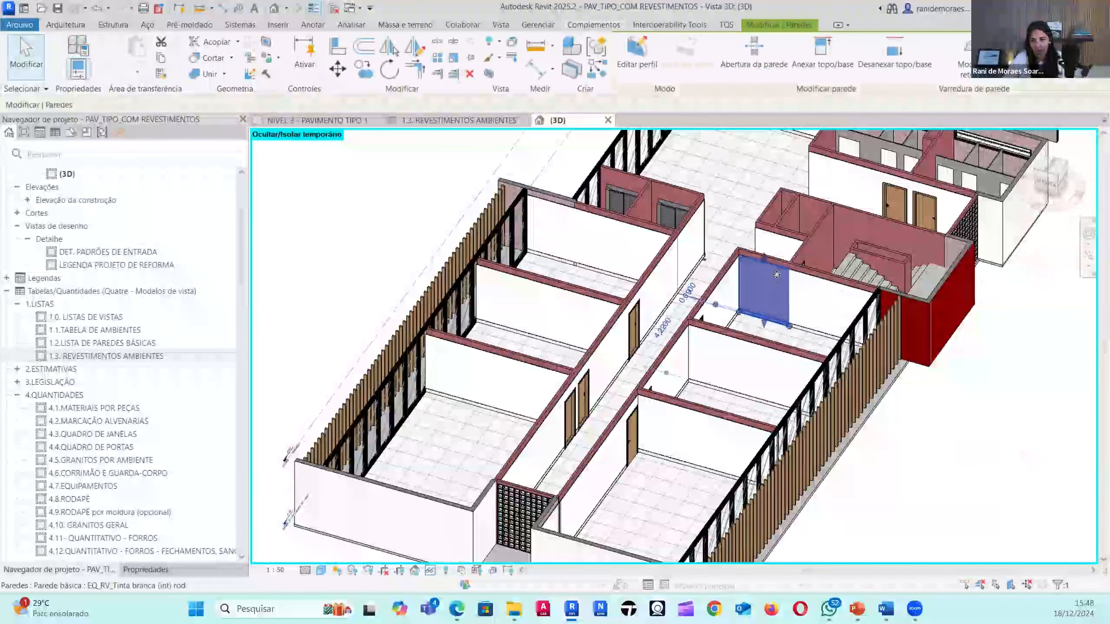
key(s)
key(a)
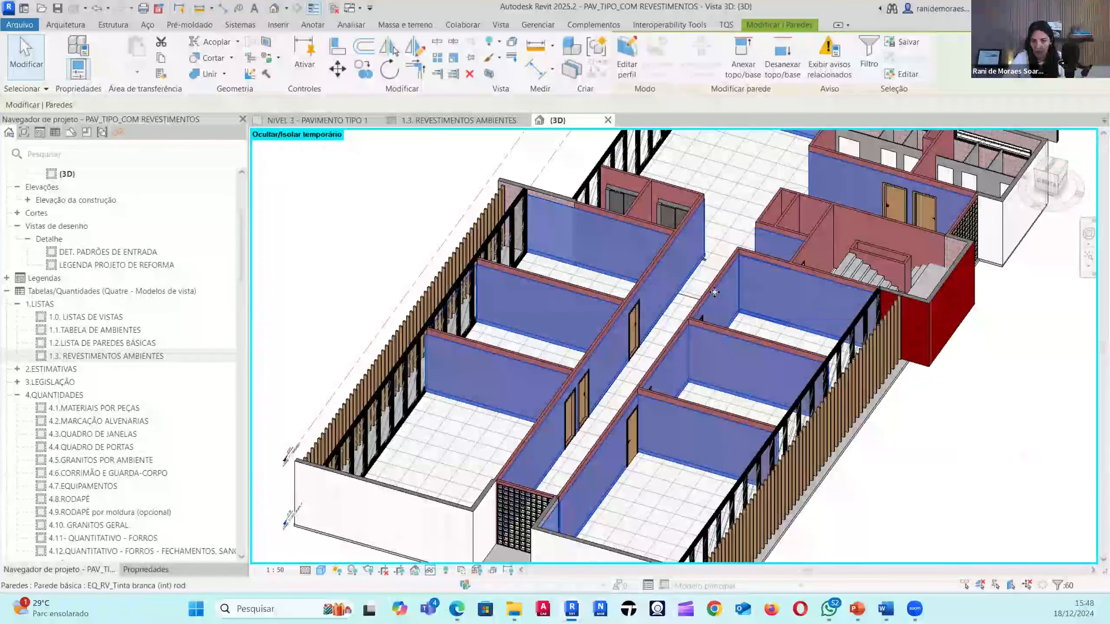
scroll(753, 270, up, 3)
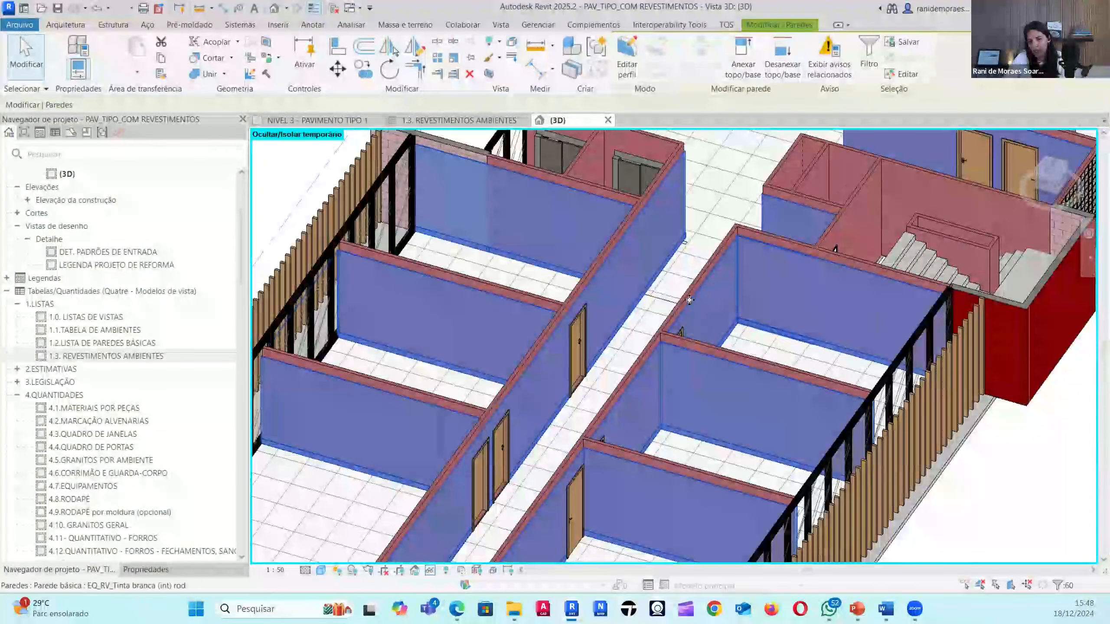
scroll(691, 283, up, 3)
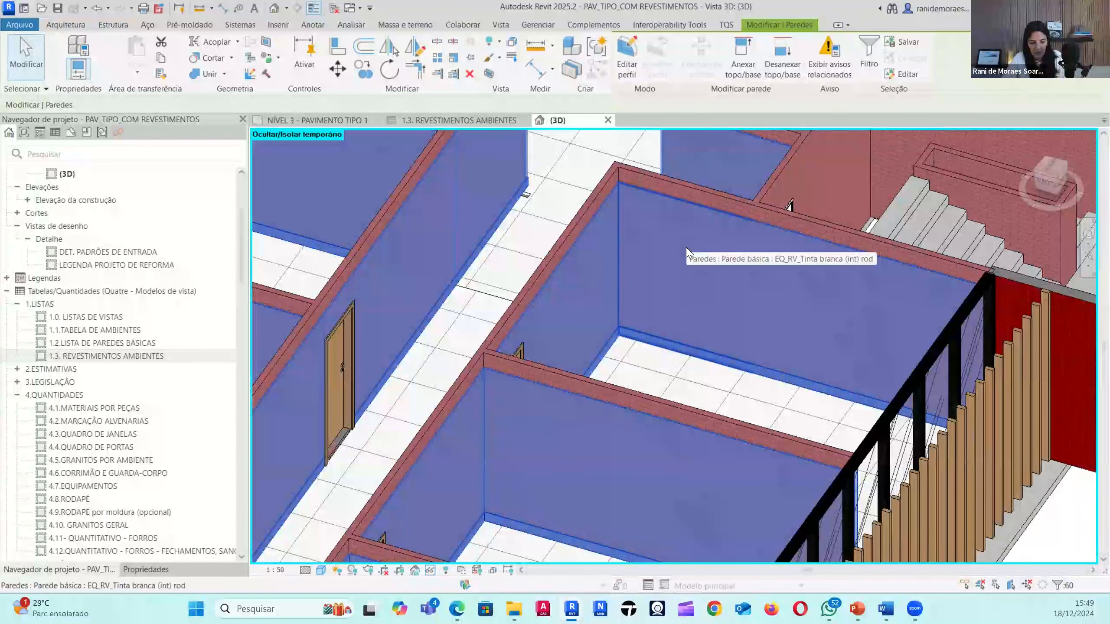
click(145, 148)
scroll(199, 350, down, 5)
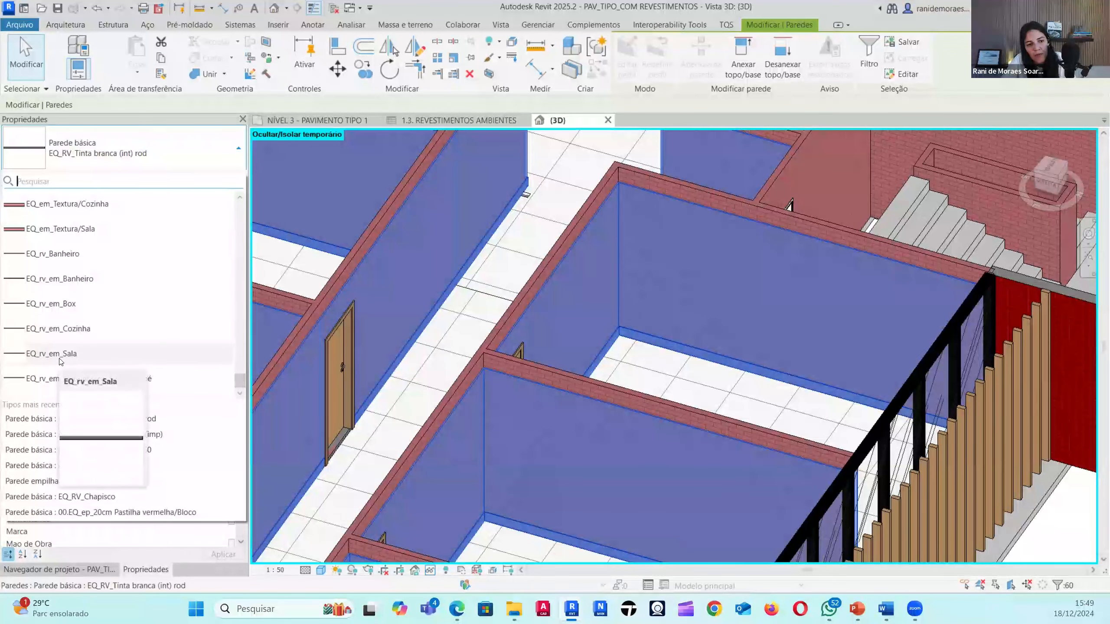
click(635, 311)
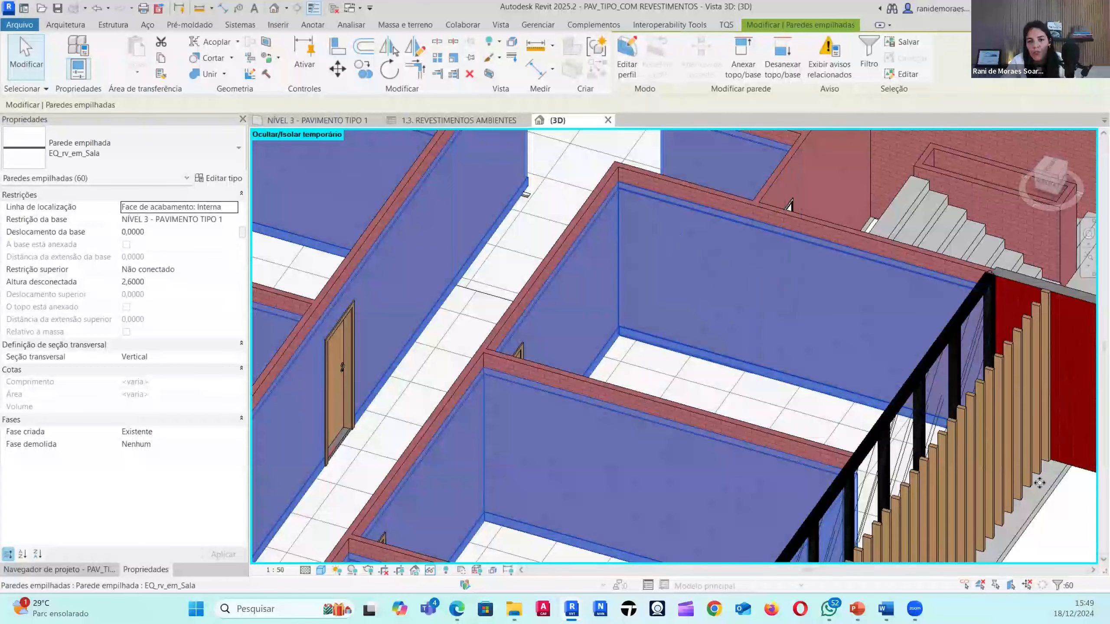
- Examine the stacked EQ_rv_em_Sala finish walls in the room beside the staircase, selecting them individually and all together
scroll(710, 251, down, 1)
key(Escape)
click(781, 306)
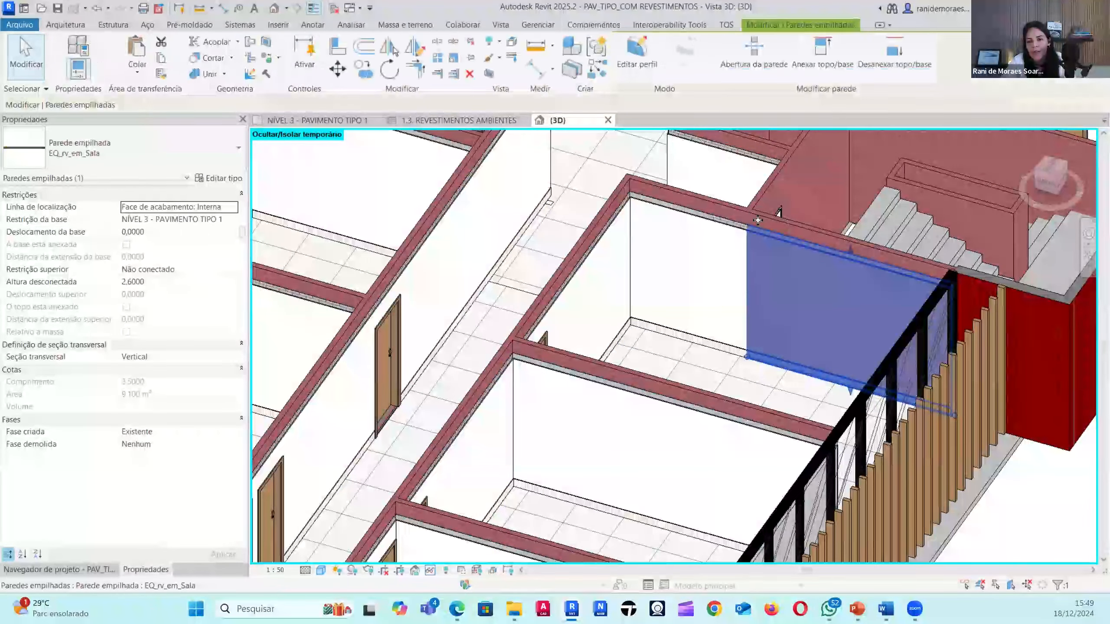
scroll(708, 341, up, 2)
shift+middle_drag(698, 351, 815, 451)
key(s)
key(a)
scroll(719, 350, down, 2)
key(Escape)
click(745, 363)
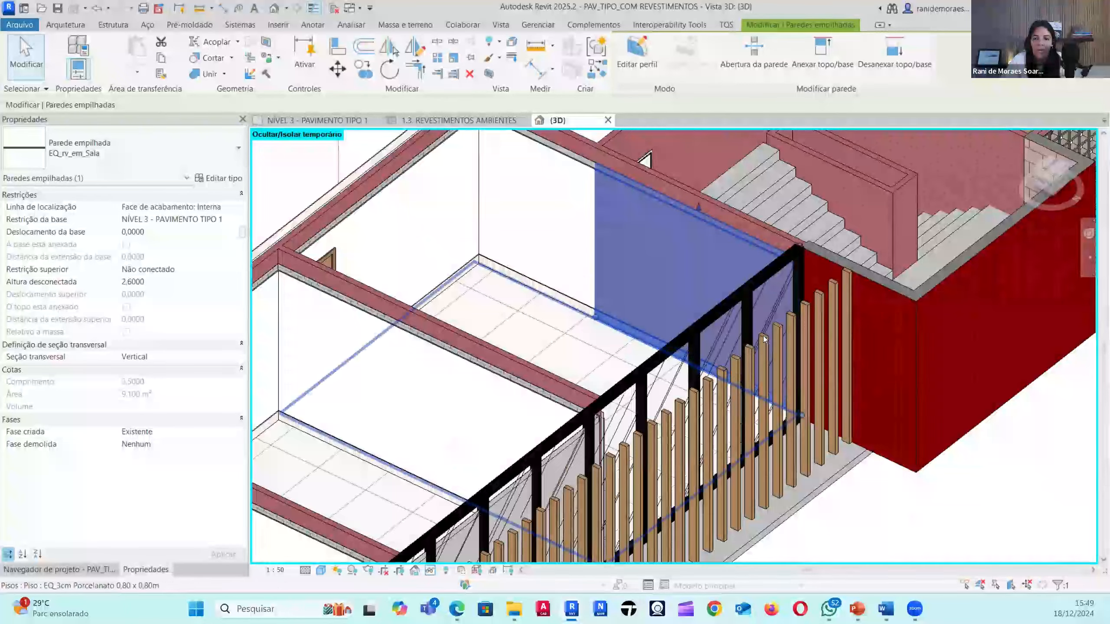
- Clear the wall selection, open the "Levantamento do material de parede" takeoff and widen its Material: Área column
scroll(602, 354, down, 2)
middle_drag(537, 259, 771, 316)
key(Escape)
scroll(771, 320, down, 4)
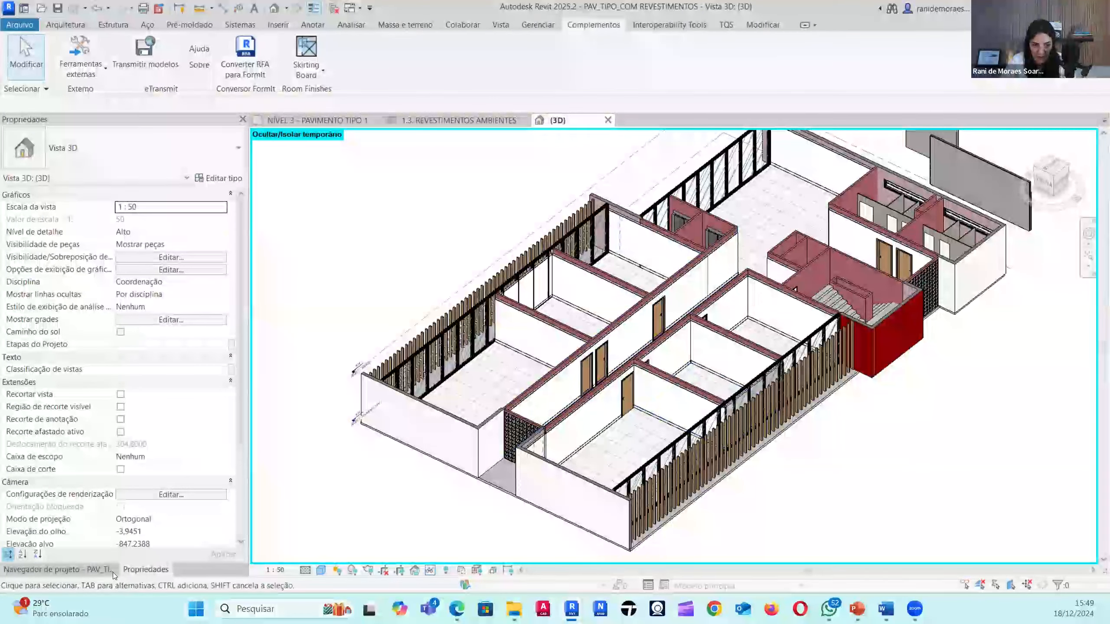
click(99, 569)
scroll(100, 485, down, 3)
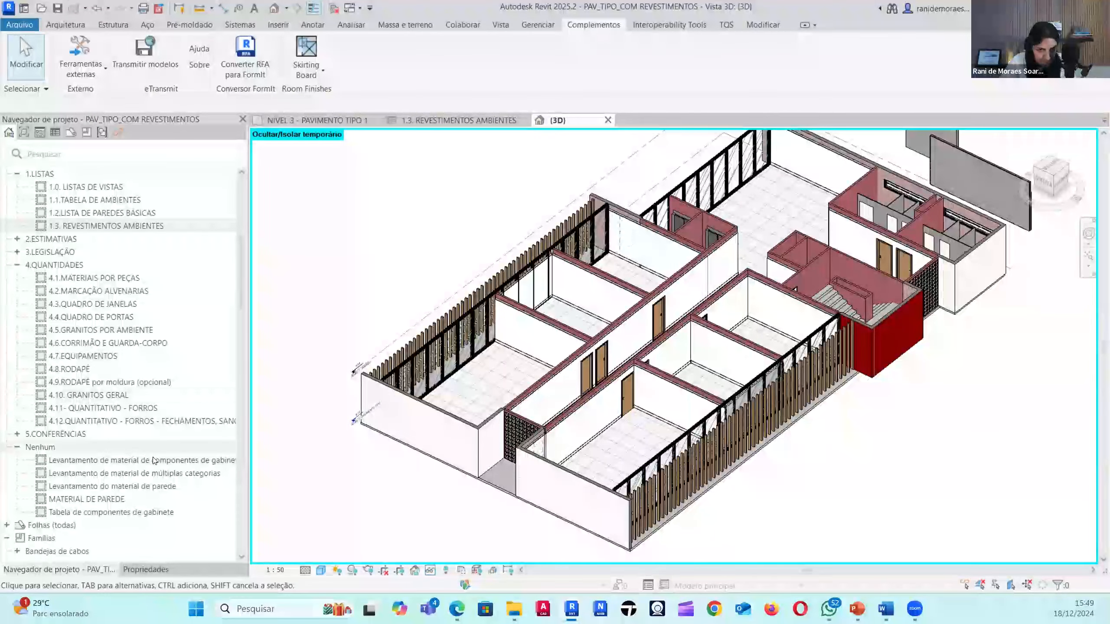
double_click(116, 487)
drag(448, 162, 520, 160)
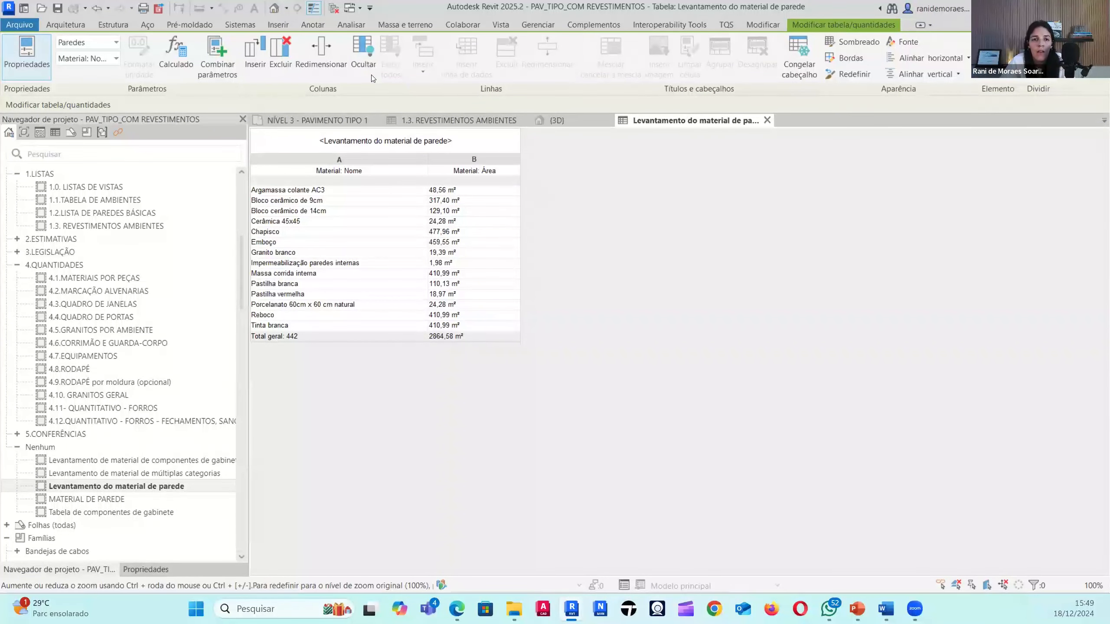
- Return to the 3D view, select all instances of the EQ_rv_em_Sala stacked wall, and clear the selection
click(276, 10)
click(541, 341)
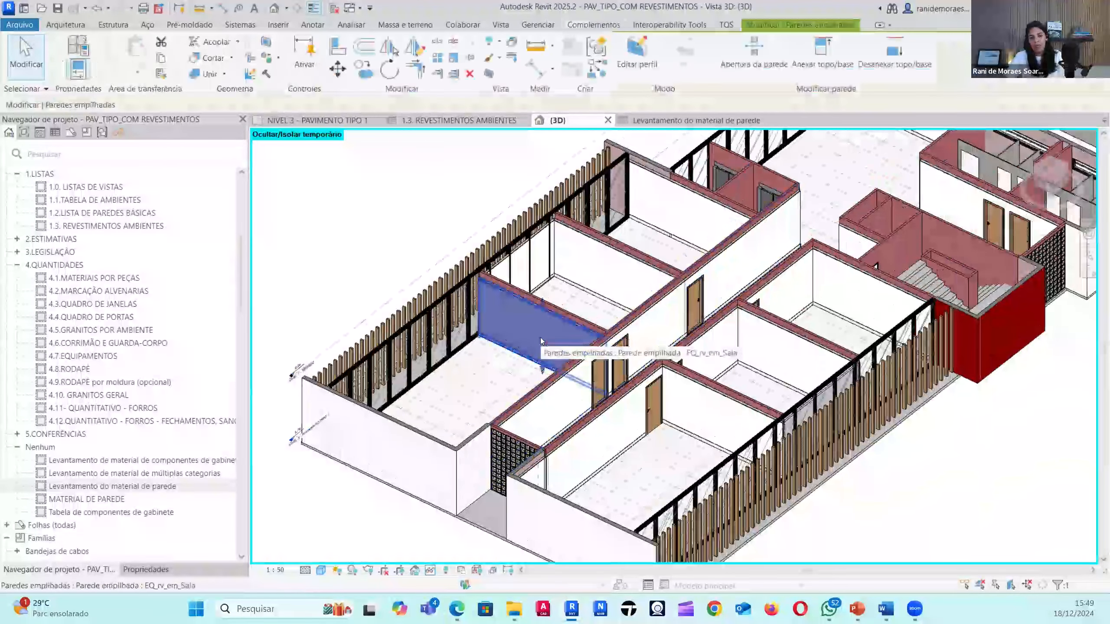
key(s)
key(a)
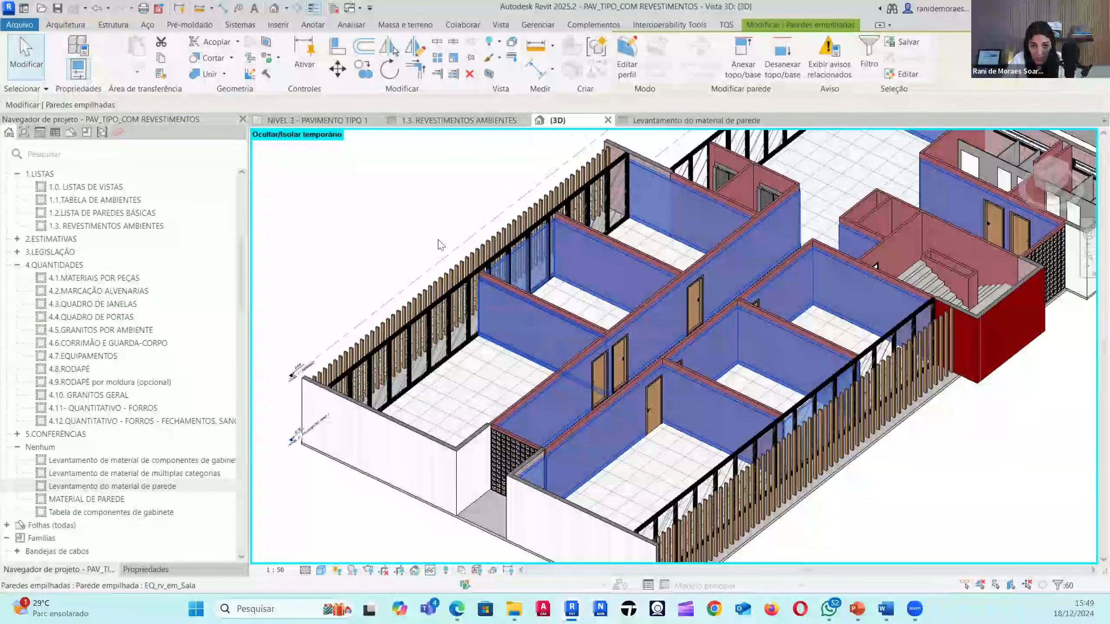
key(Escape)
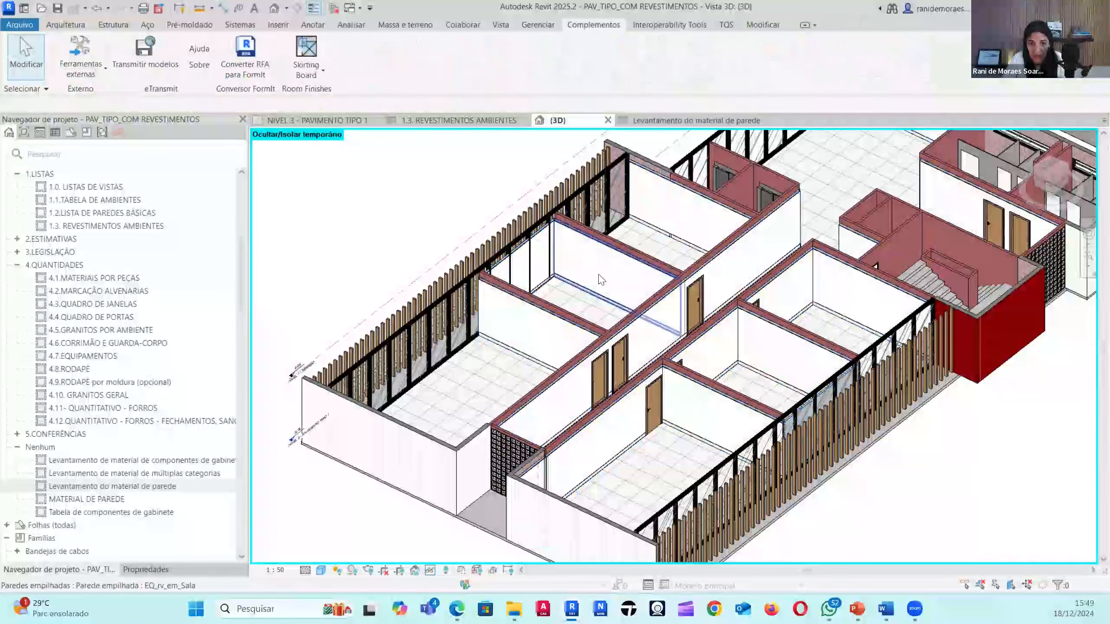
- Select the stacked finish wall at the slatted glazed façade for close inspection, and deselect it
click(542, 255)
scroll(513, 280, up, 5)
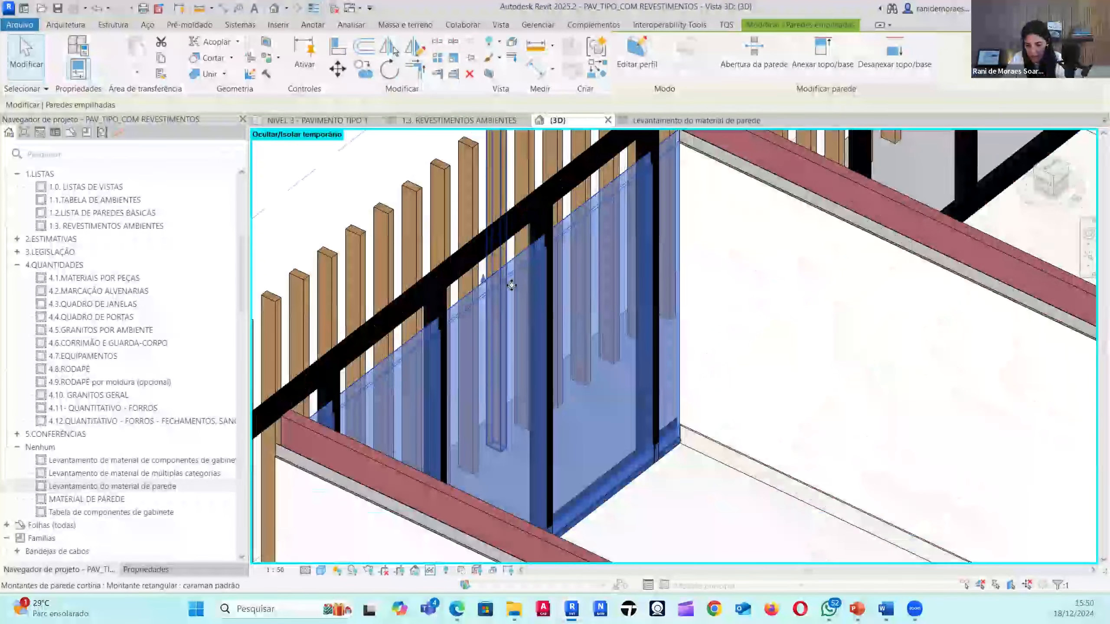
key(Escape)
scroll(552, 250, down, 4)
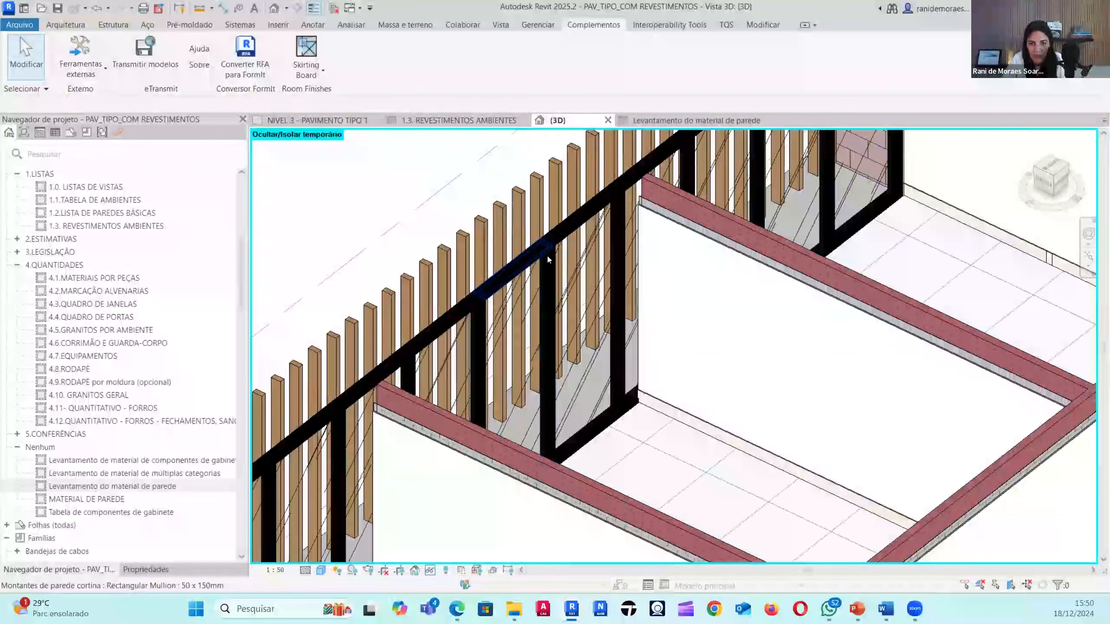
scroll(549, 259, down, 3)
- Examine the room finish walls in 3D from both long sides of the building
shift+middle_drag(549, 263, 590, 324)
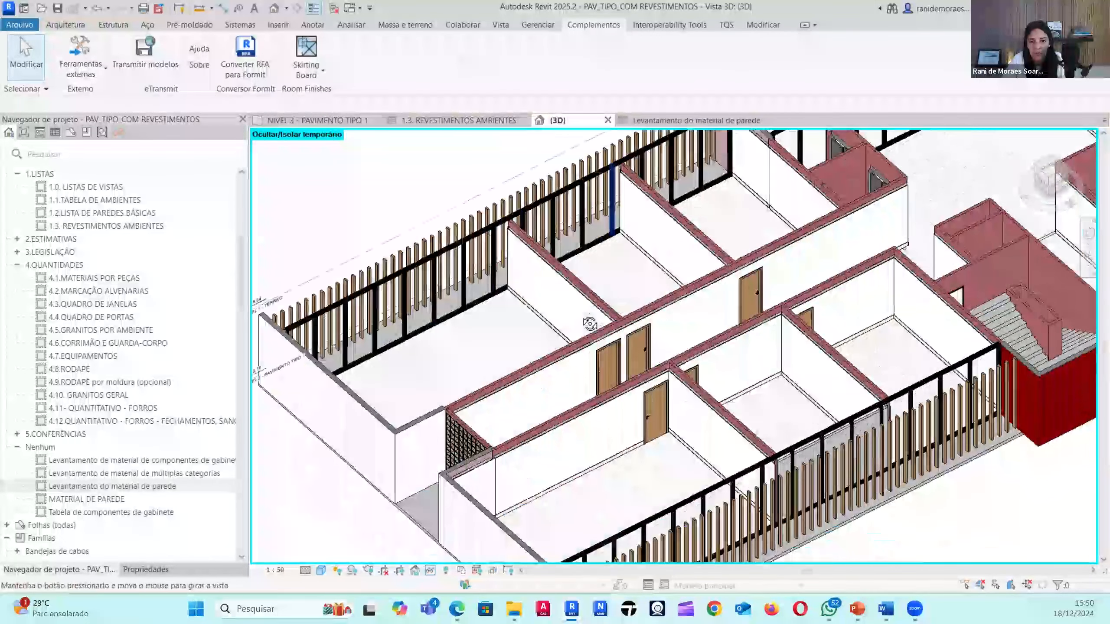
scroll(542, 284, up, 5)
scroll(490, 226, down, 4)
shift+middle_drag(743, 392, 918, 310)
scroll(931, 321, up, 2)
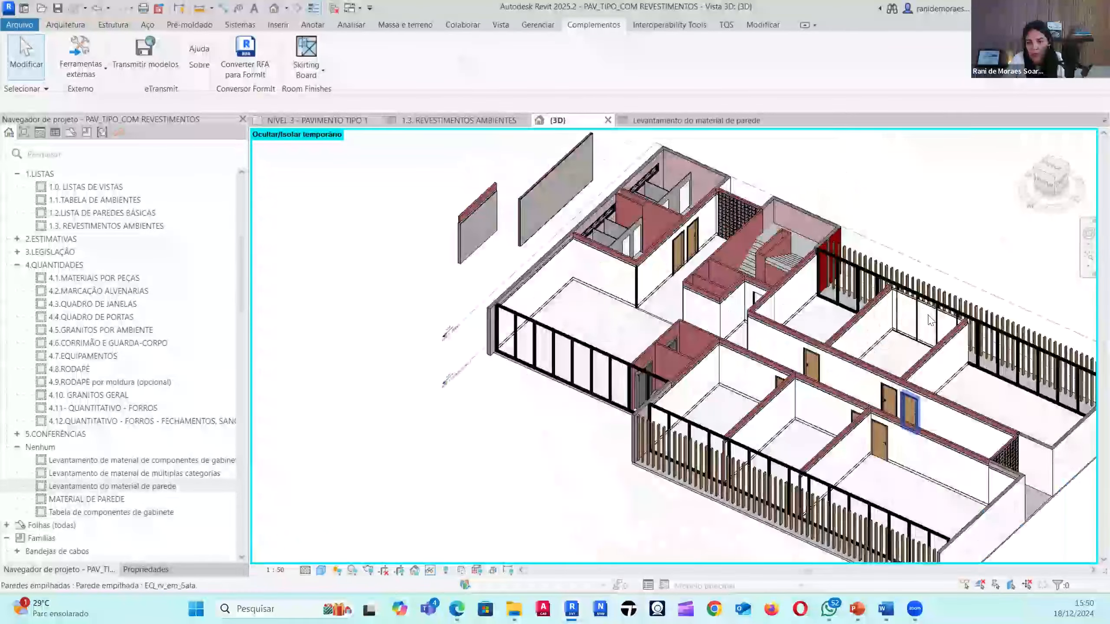
scroll(930, 319, up, 1)
scroll(897, 311, down, 1)
scroll(858, 366, down, 2)
shift+middle_drag(858, 365, 745, 410)
scroll(753, 395, up, 2)
scroll(745, 410, up, 4)
- Highlight all EQ_rv_em_Sala finish walls by selecting every instance from one of them, then clear the selection
click(630, 293)
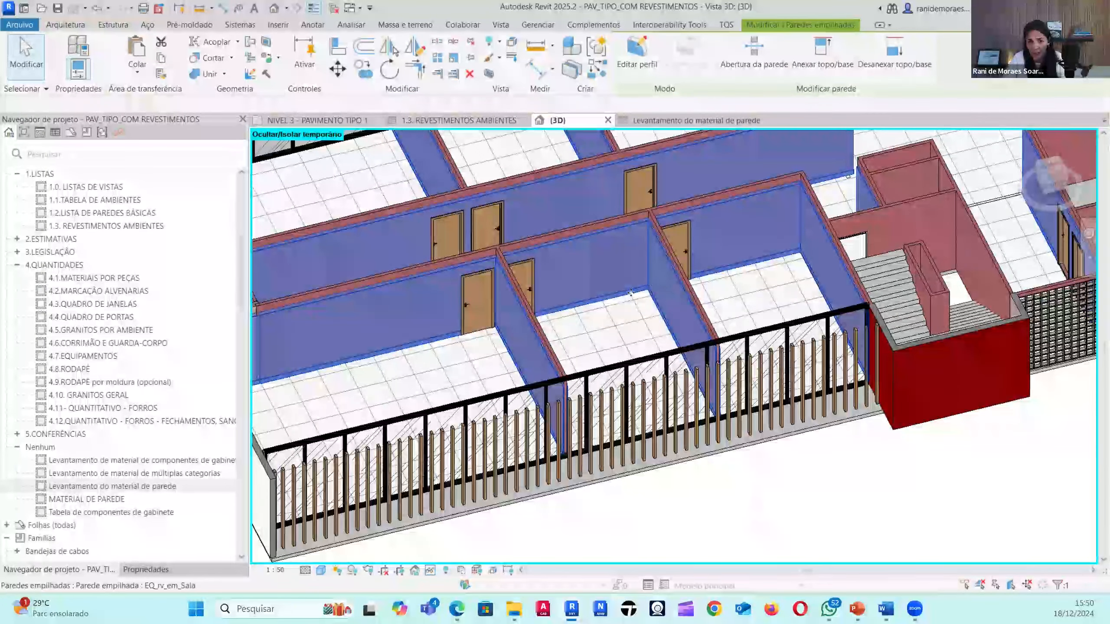
middle_drag(630, 293, 674, 350)
scroll(674, 350, down, 2)
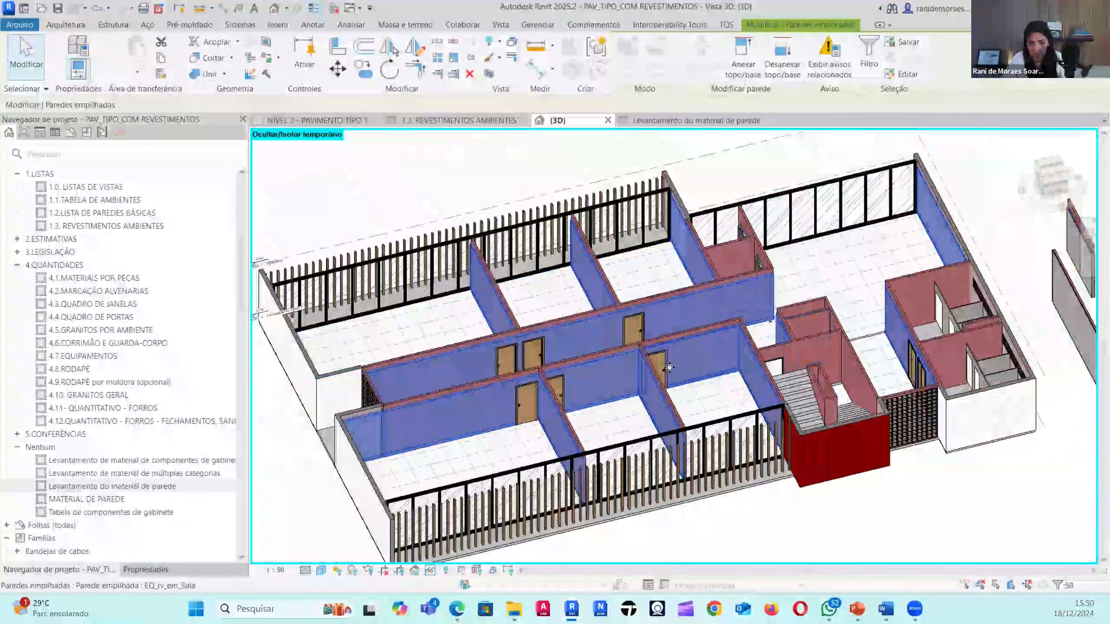
click(775, 527)
- Inspect a room's finish wall and the EQ_B9_Bloco corridor and partition walls by selecting them one after another
click(614, 353)
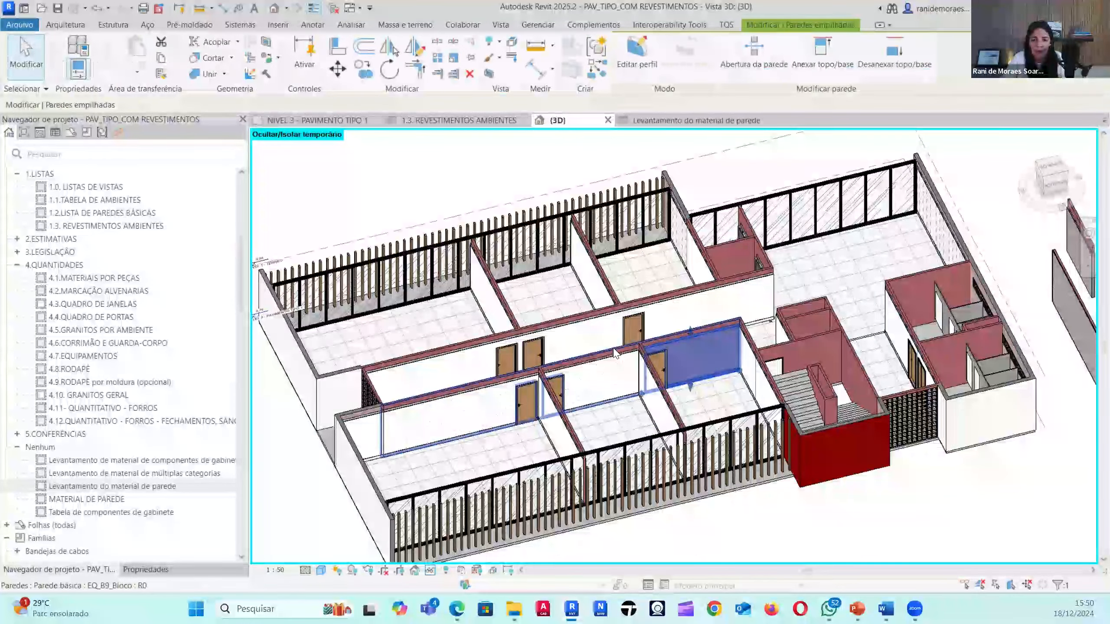
scroll(614, 354, up, 3)
scroll(572, 376, up, 2)
click(575, 370)
middle_drag(584, 376, 772, 302)
click(586, 260)
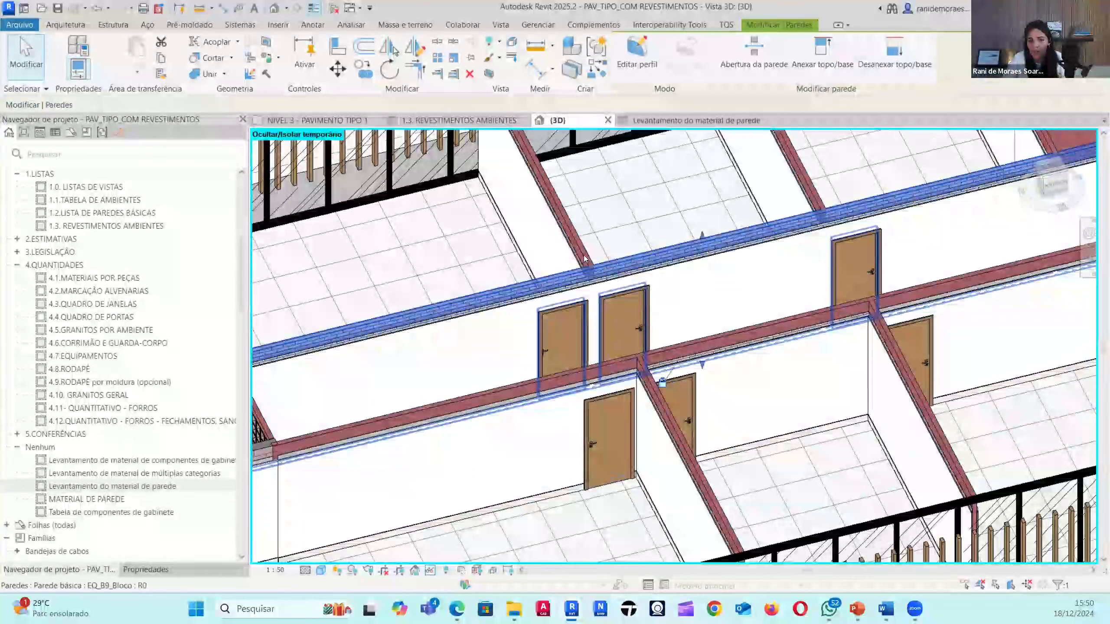
click(585, 259)
click(813, 199)
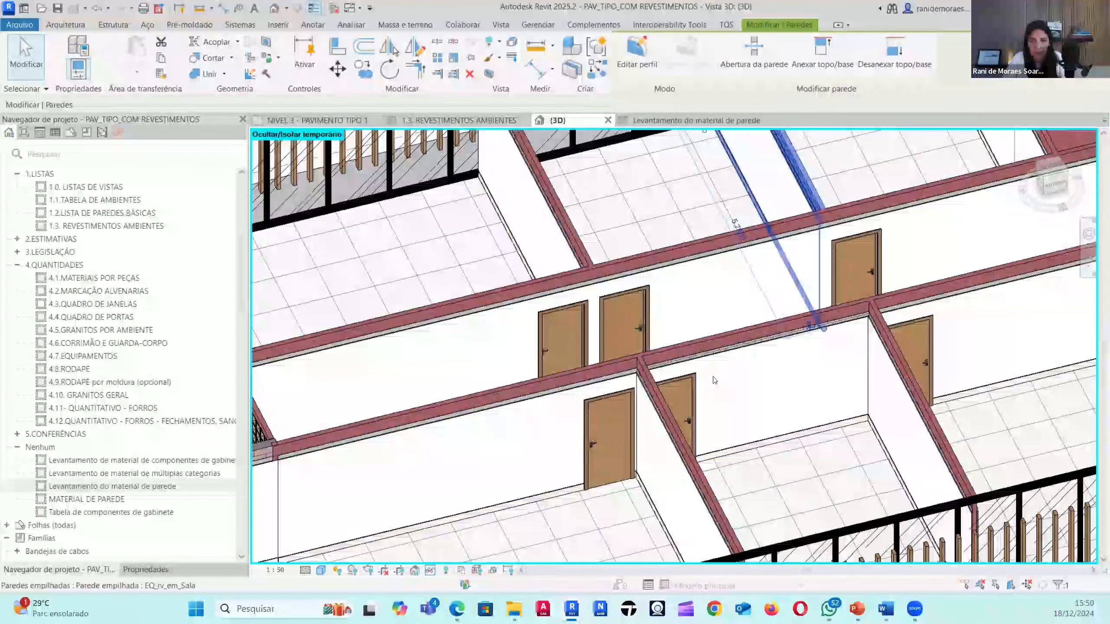
click(746, 397)
- Select the short EQ_rv_em_Sala finish wall in the room next to the staircase and inspect it up close
scroll(627, 358, down, 2)
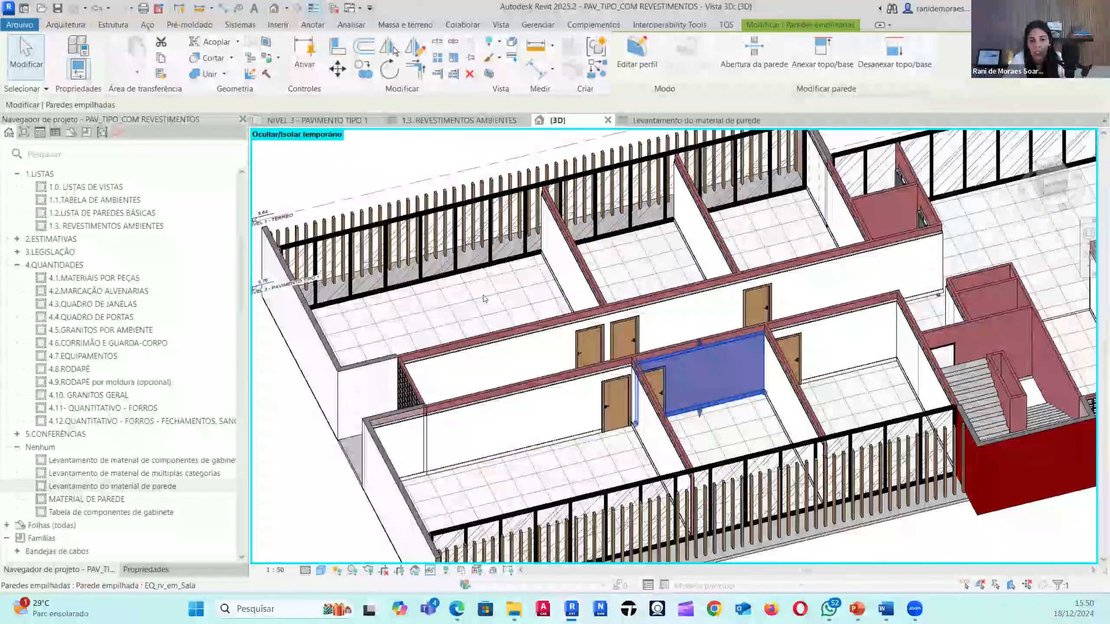
scroll(484, 299, down, 2)
click(716, 513)
shift+middle_drag(715, 513, 788, 514)
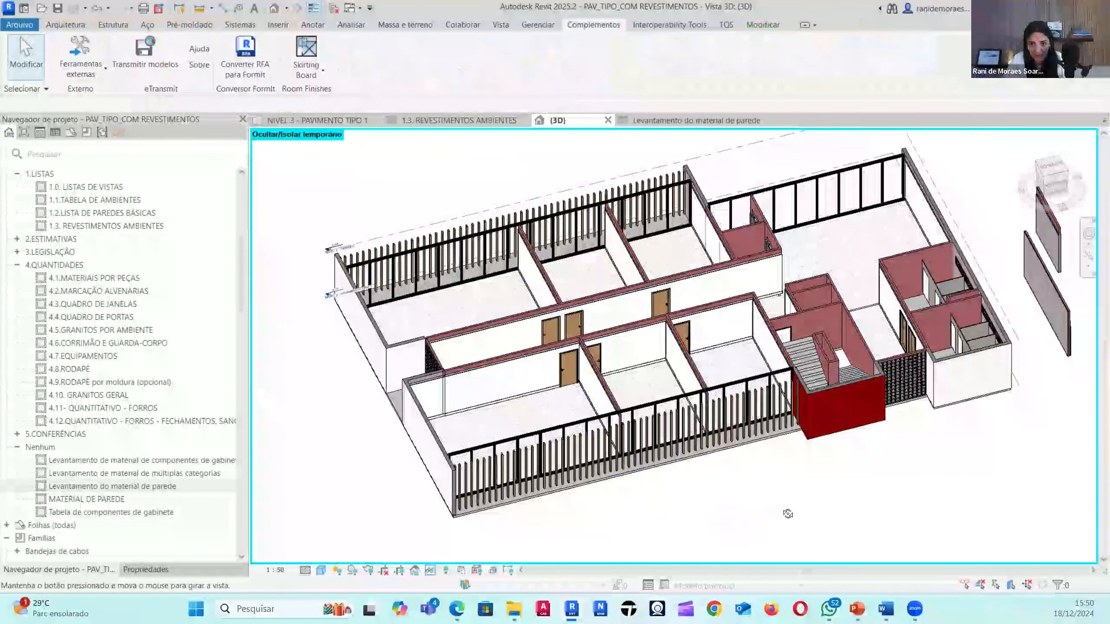
scroll(745, 371, up, 5)
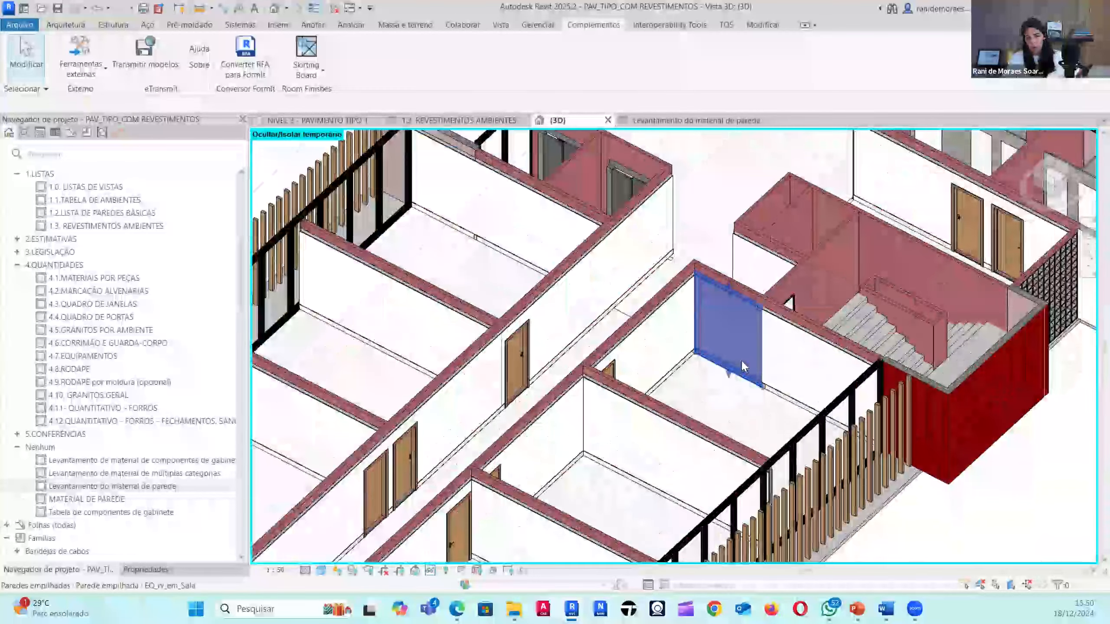
click(744, 367)
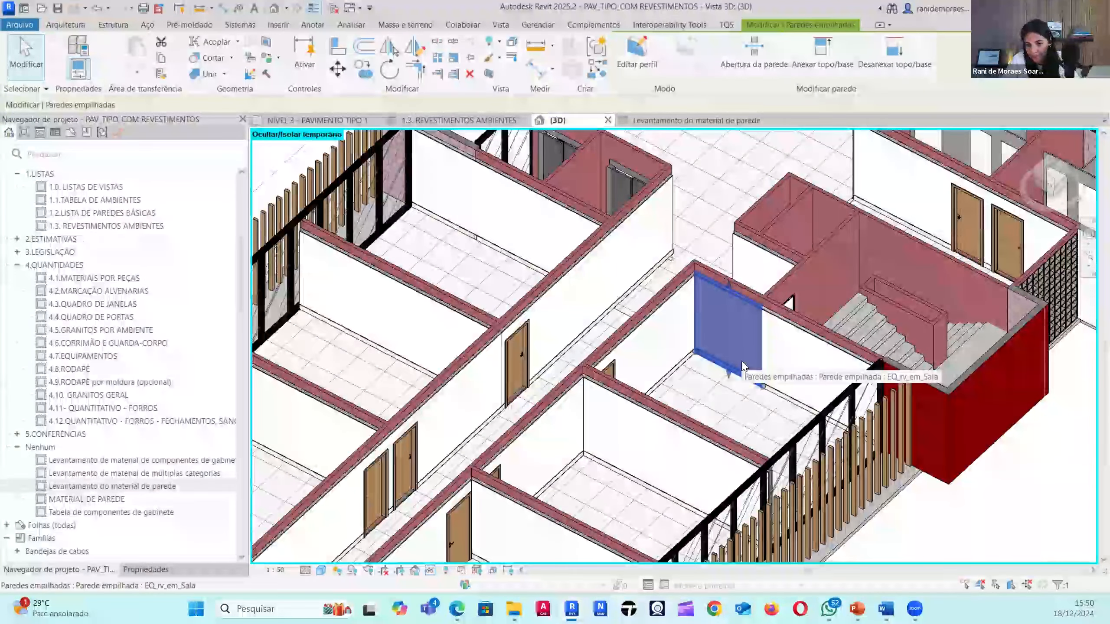
scroll(738, 350, up, 1)
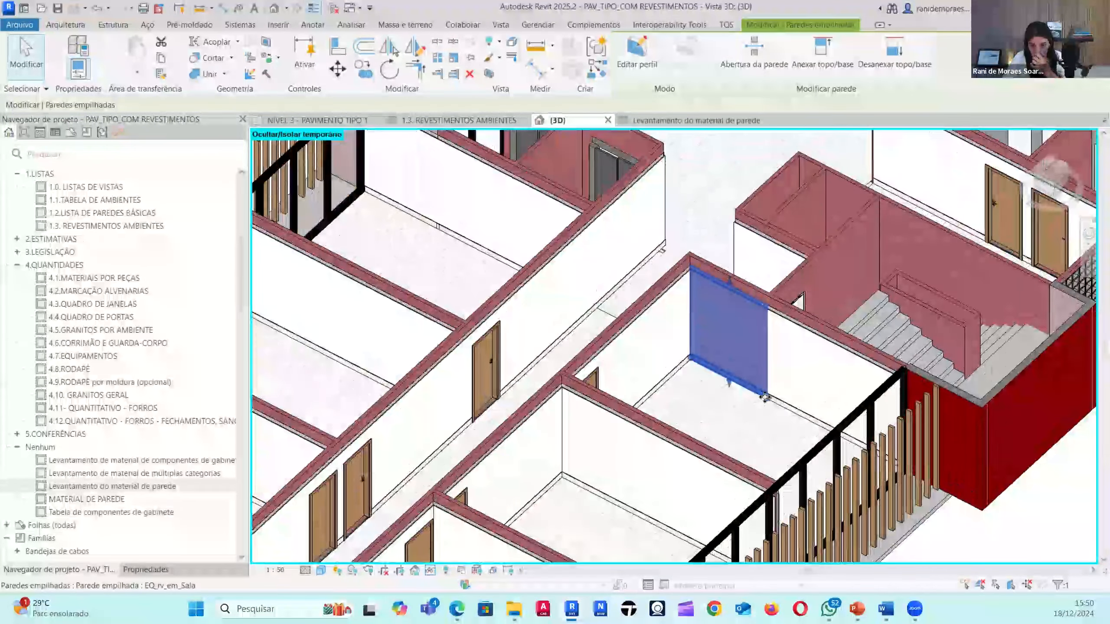
scroll(764, 397, up, 4)
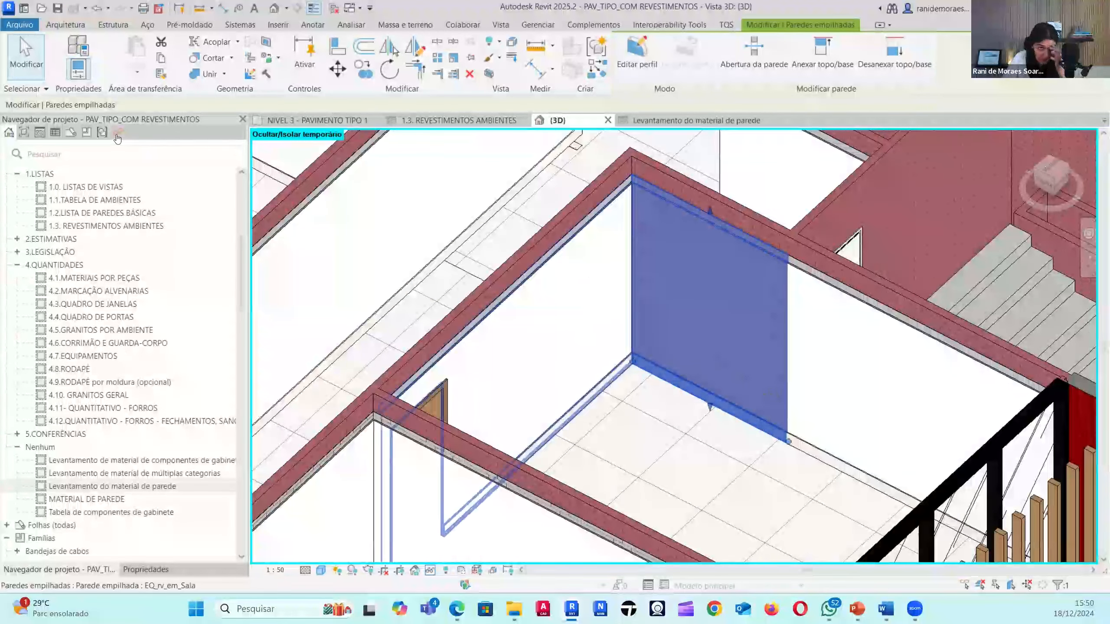
- Look up the "Parede: moldura" sweep command among the wall creation options without starting it
click(76, 27)
click(81, 67)
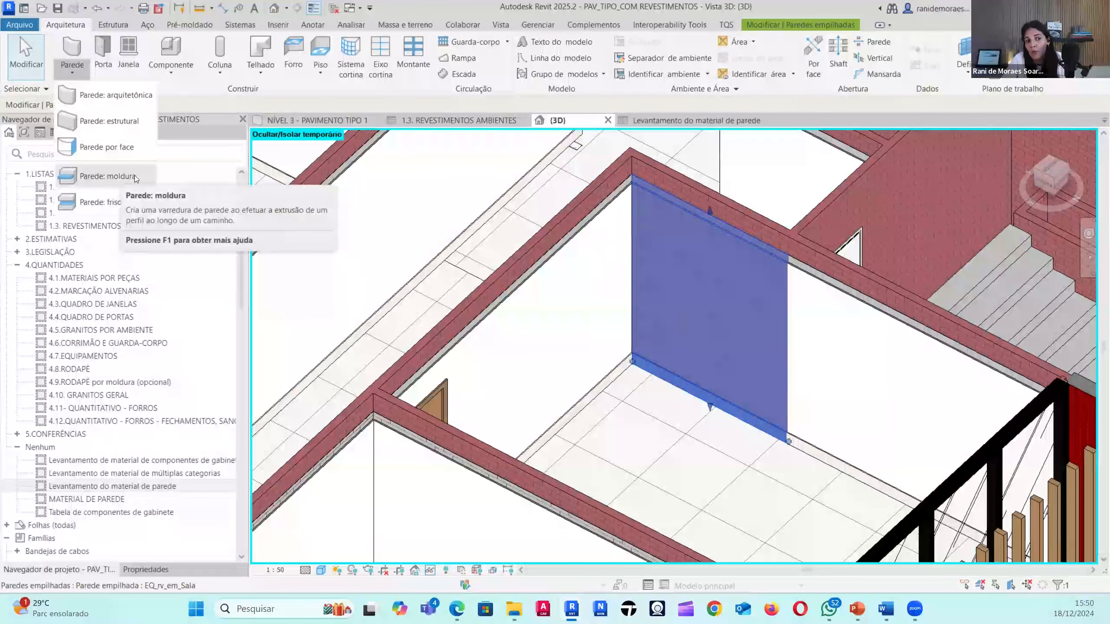
click(813, 316)
click(617, 323)
click(748, 287)
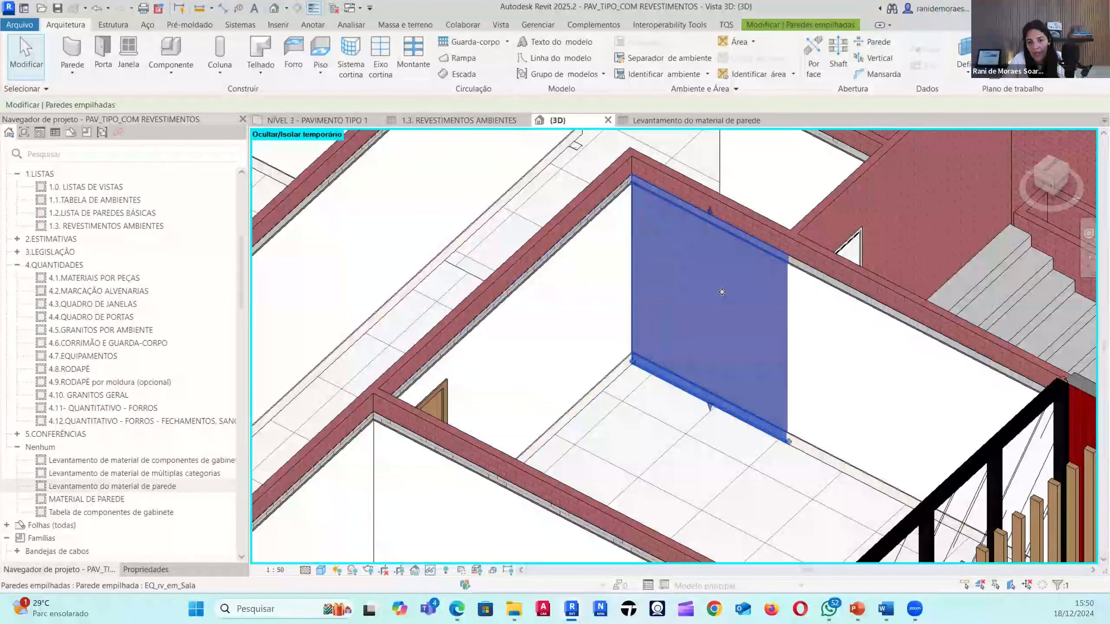
- Review the type properties of the selected EQ_rv_em_Sala stacked wall and close them without changes
click(145, 570)
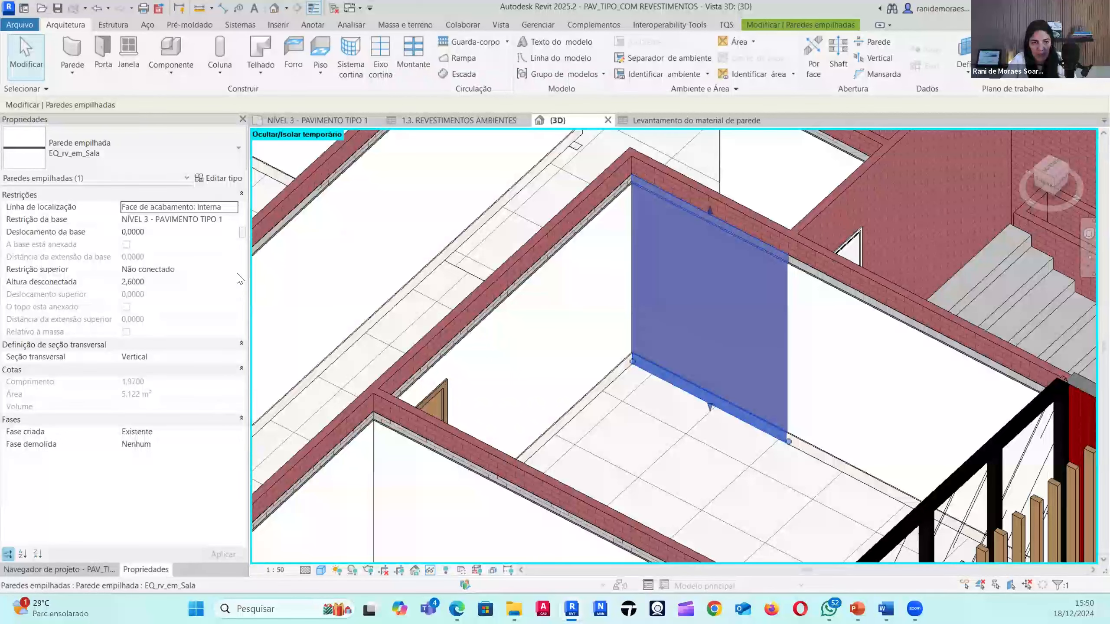
click(220, 178)
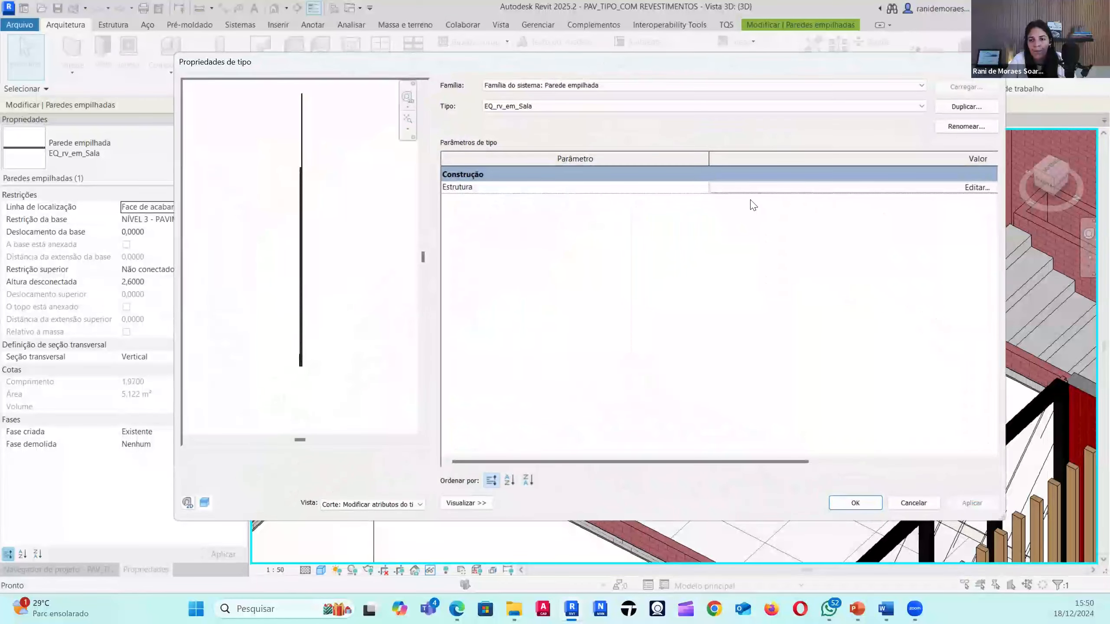
key(Escape)
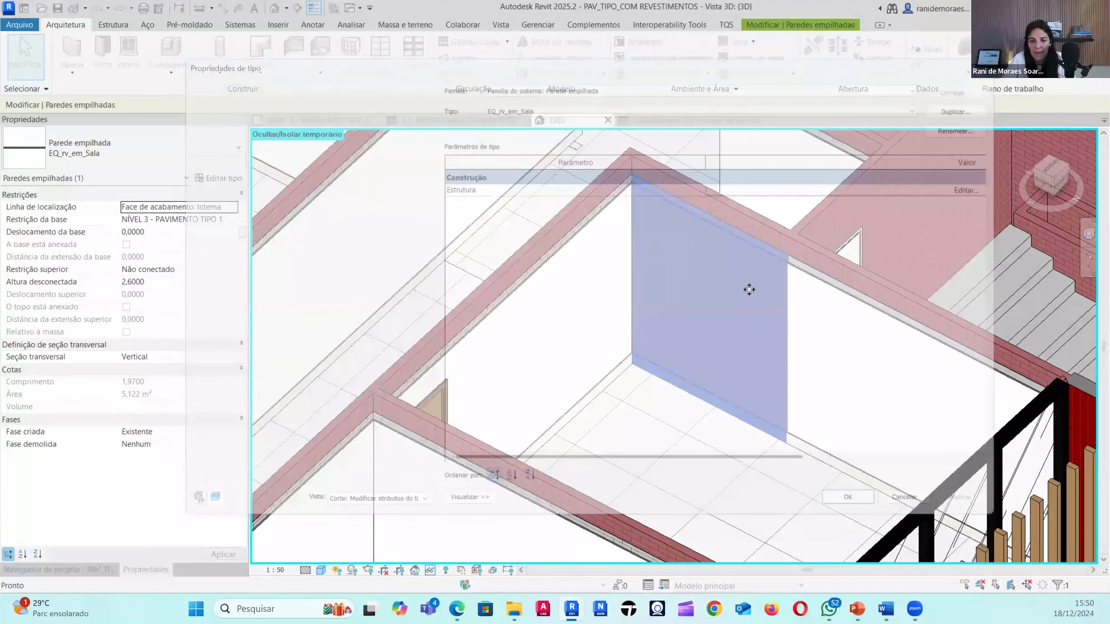
- Select the stacked wall's component EQ_RV_Tinta branca (int) rod and open its layer structure for editing
key(Tab)
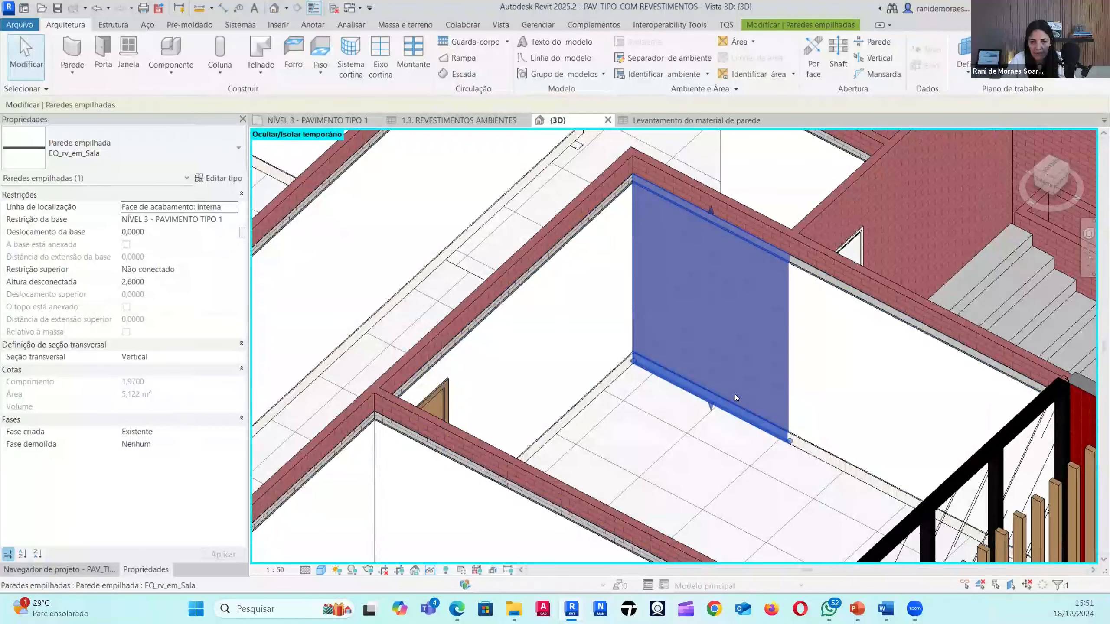
key(Tab)
click(750, 407)
shift+middle_drag(750, 408, 776, 363)
click(219, 177)
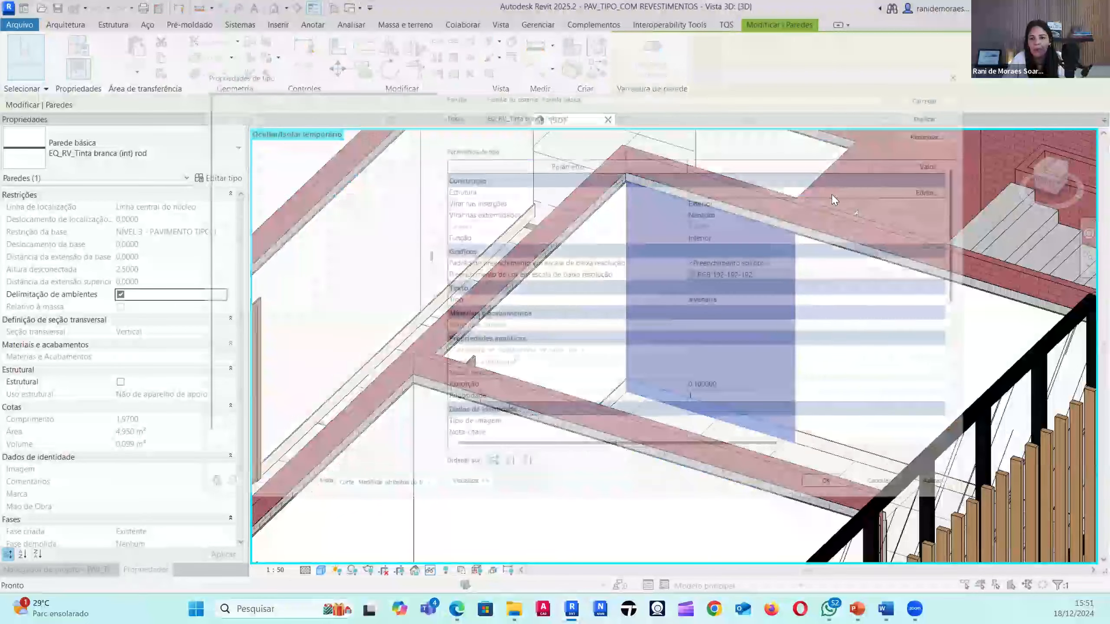
click(880, 191)
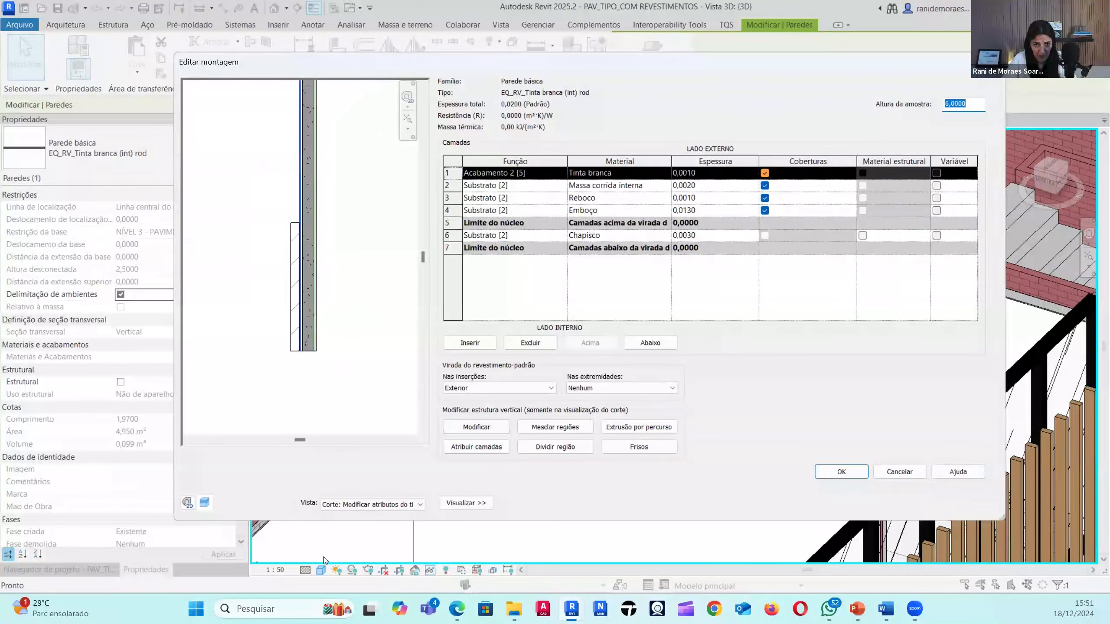
- Show the assembly preview as a section and enlarge the skirting profile at the wall base
click(345, 508)
click(347, 516)
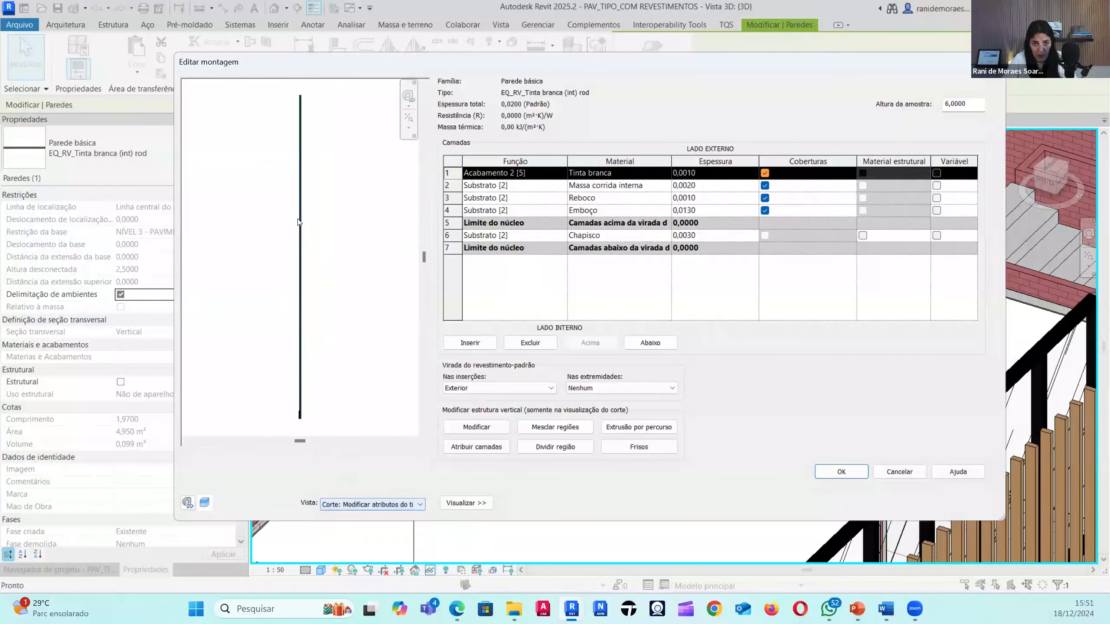
middle_drag(327, 327, 343, 246)
scroll(320, 377, up, 6)
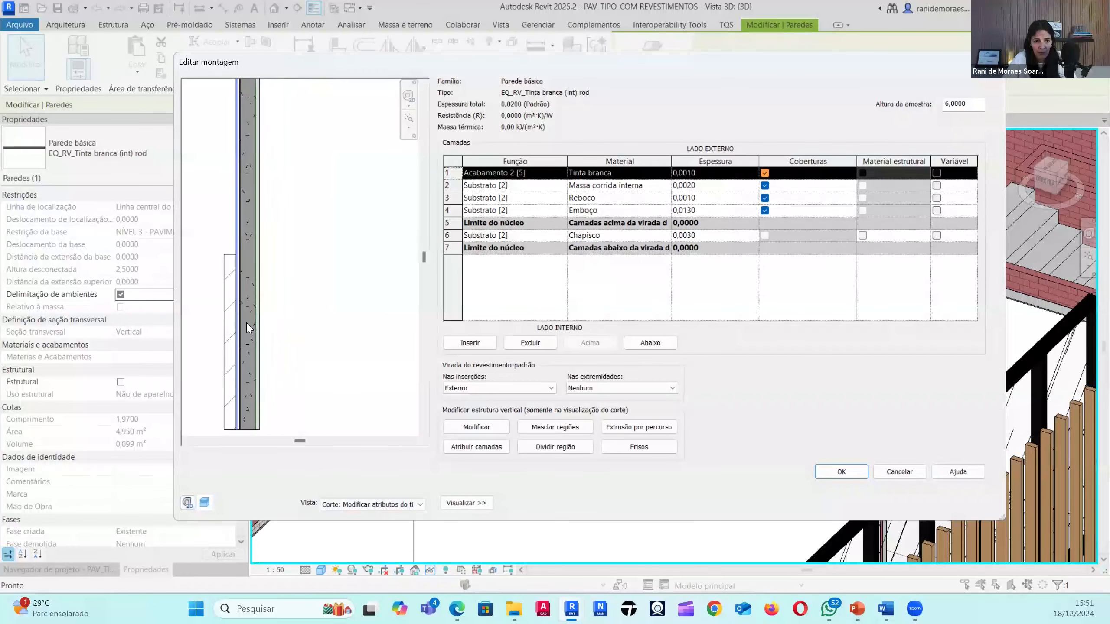
scroll(247, 299, down, 2)
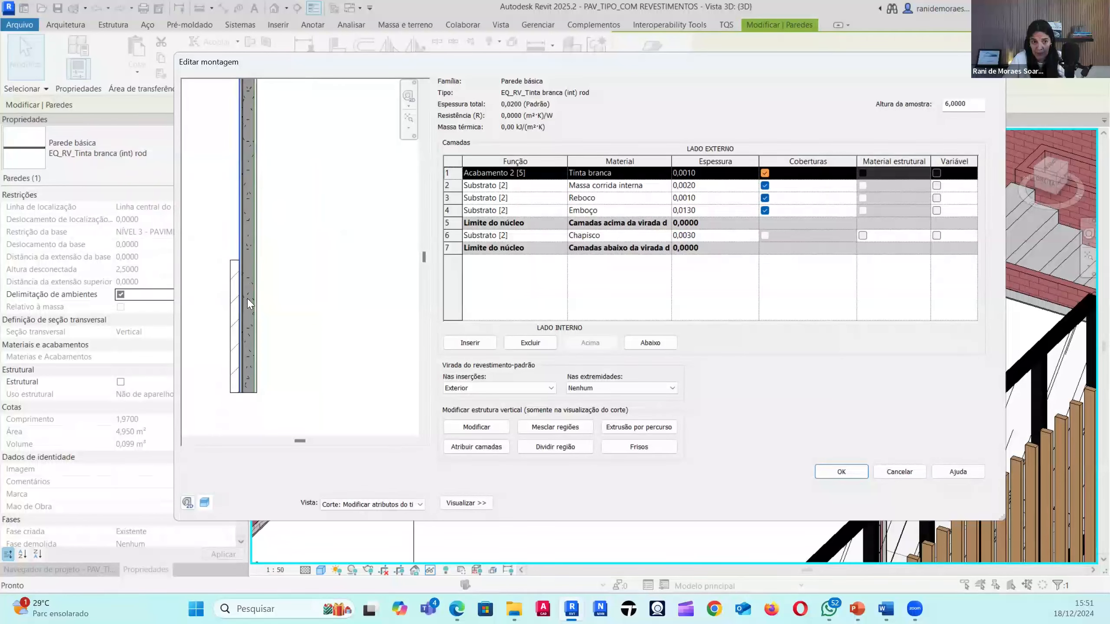
- Open the wall type's sweep definitions and widen the columns to read the skirting profile and its material
click(648, 427)
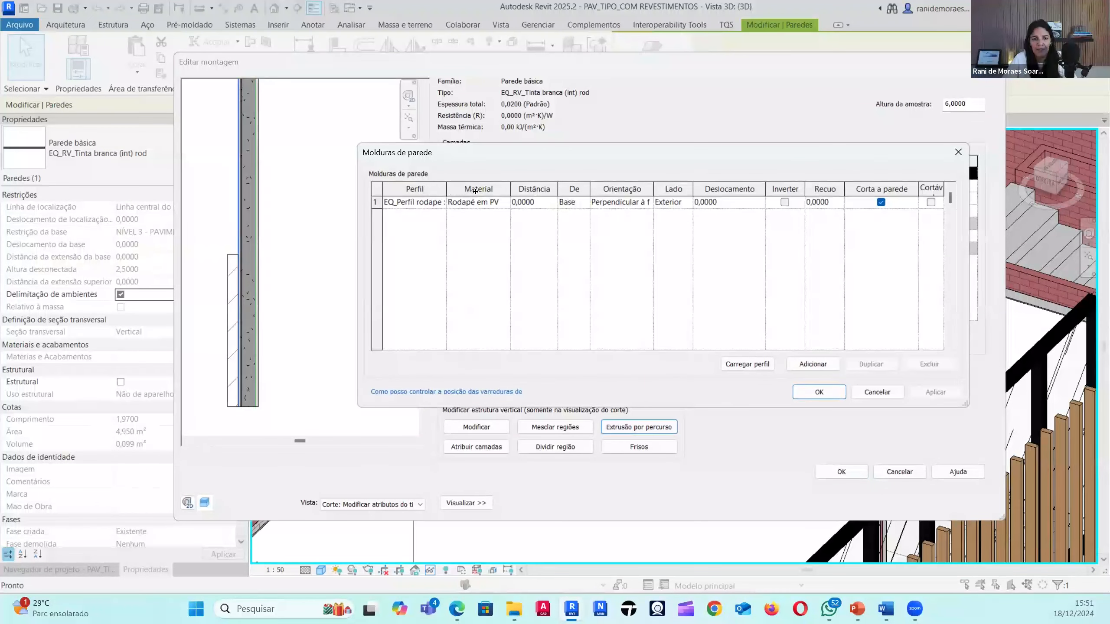
click(476, 202)
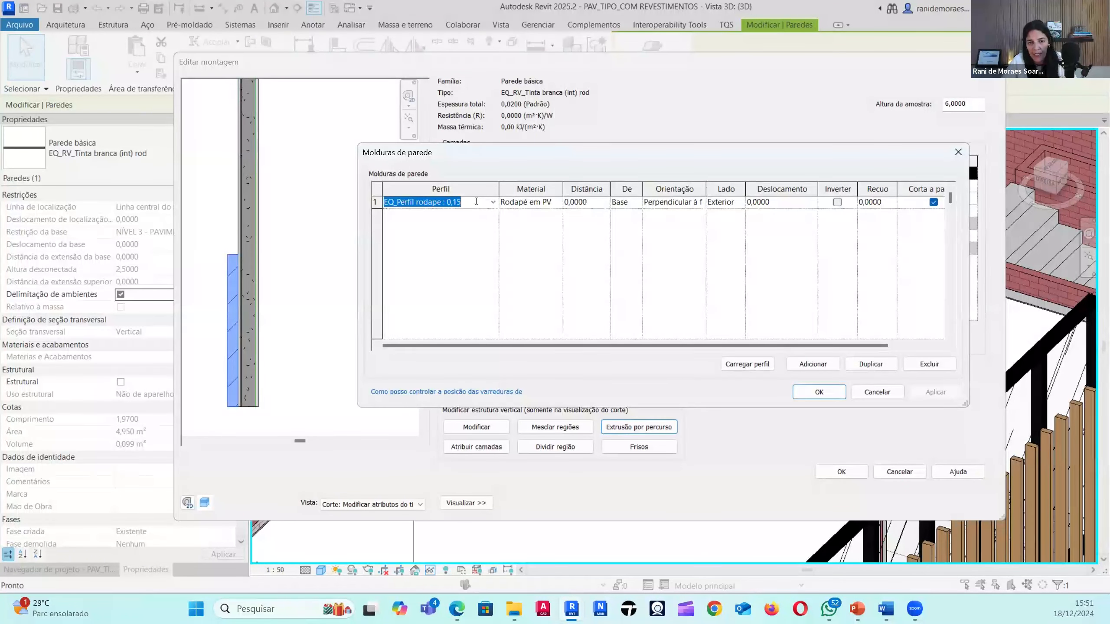
drag(499, 189, 573, 191)
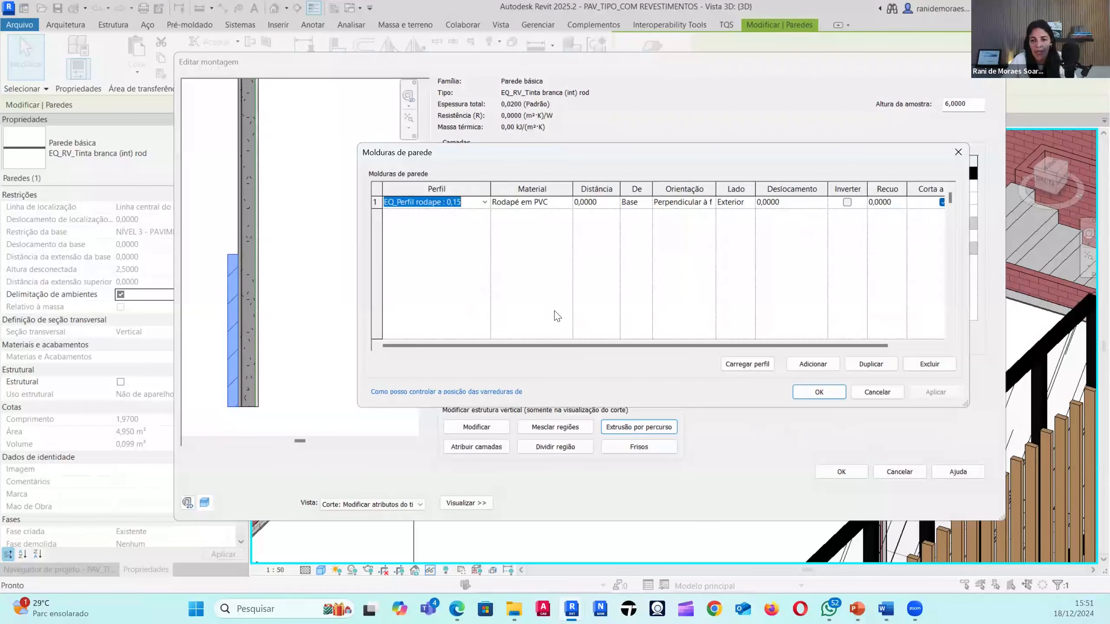
- Accept and close the wall's sweep definitions, layer structure and type properties to return to the 3D model
click(820, 393)
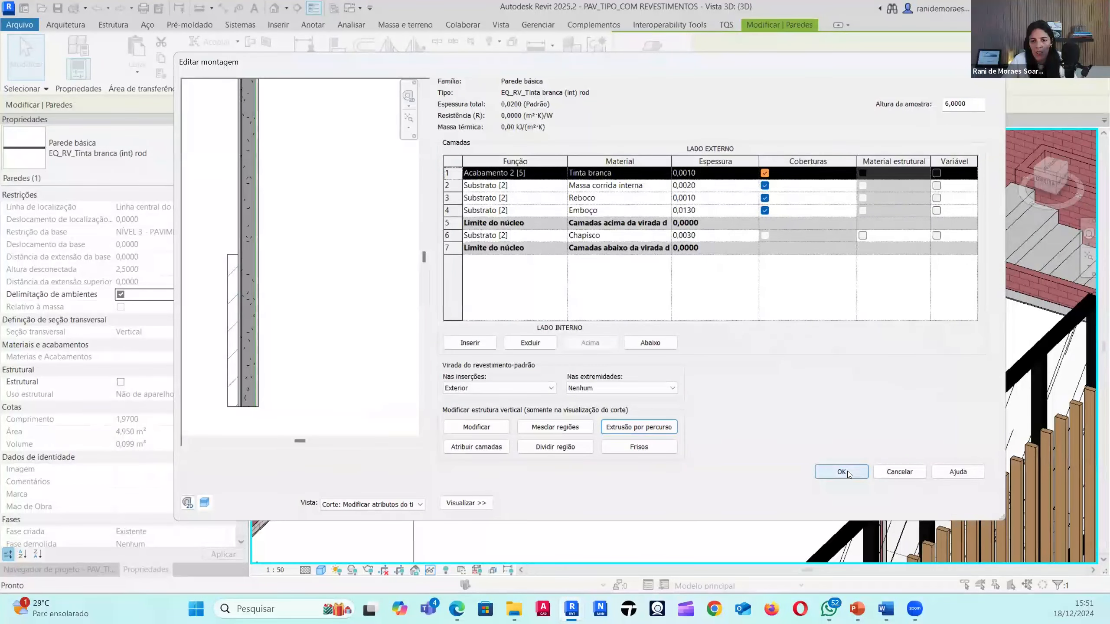
click(848, 473)
click(849, 499)
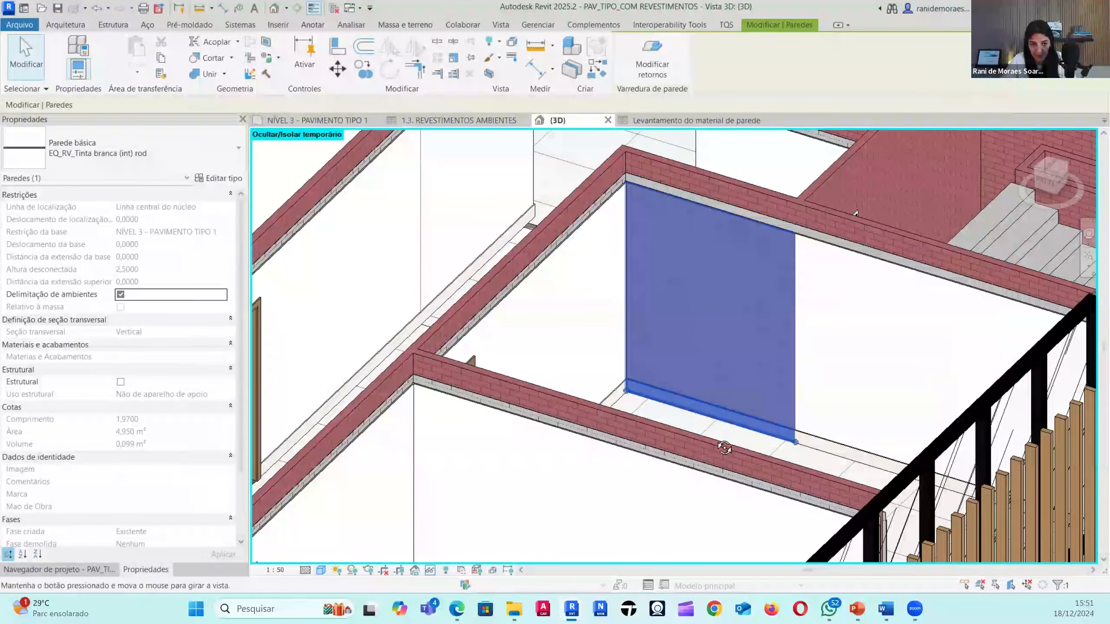
- Create parts from the selected EQ_RV_Tinta branca (int) rod wall and select its skirting part to read its length and material
shift+middle_drag(724, 448, 731, 307)
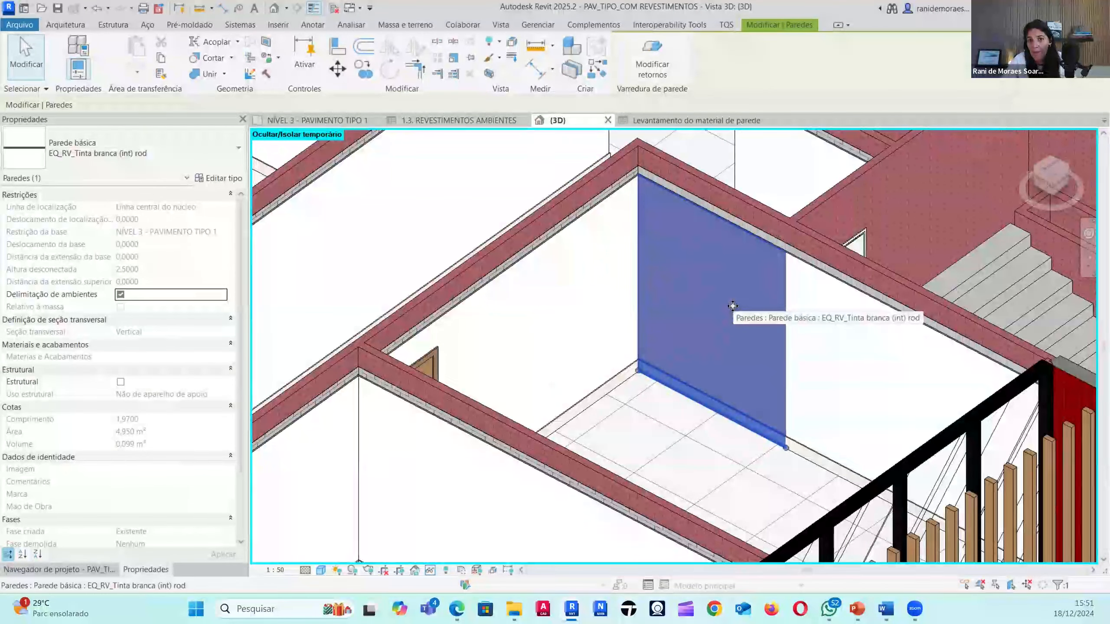
click(571, 72)
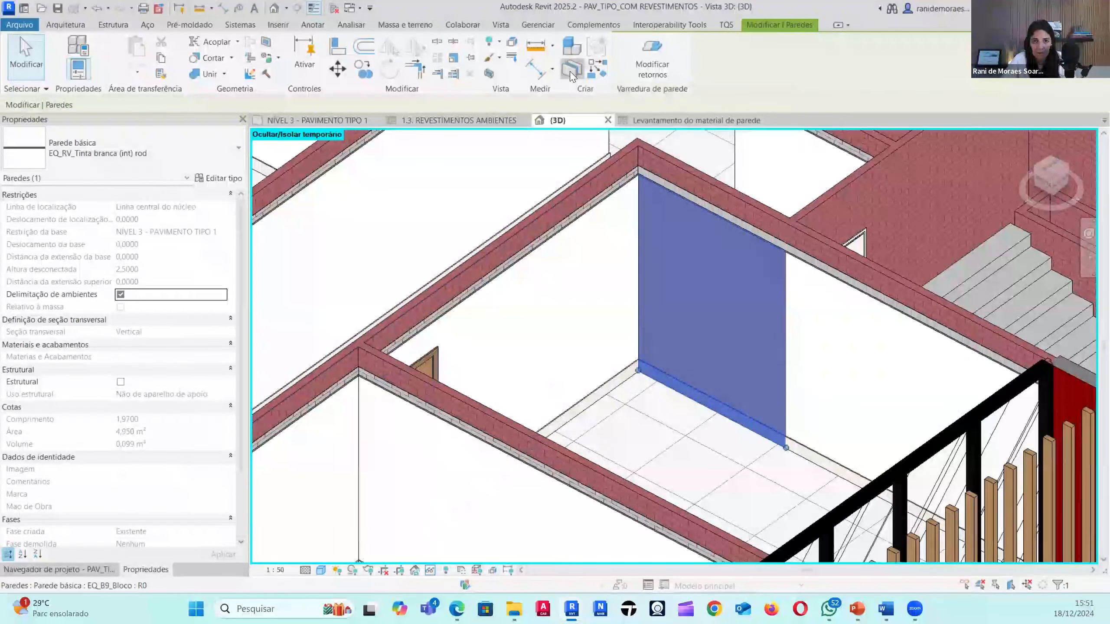
click(712, 410)
scroll(717, 411, up, 3)
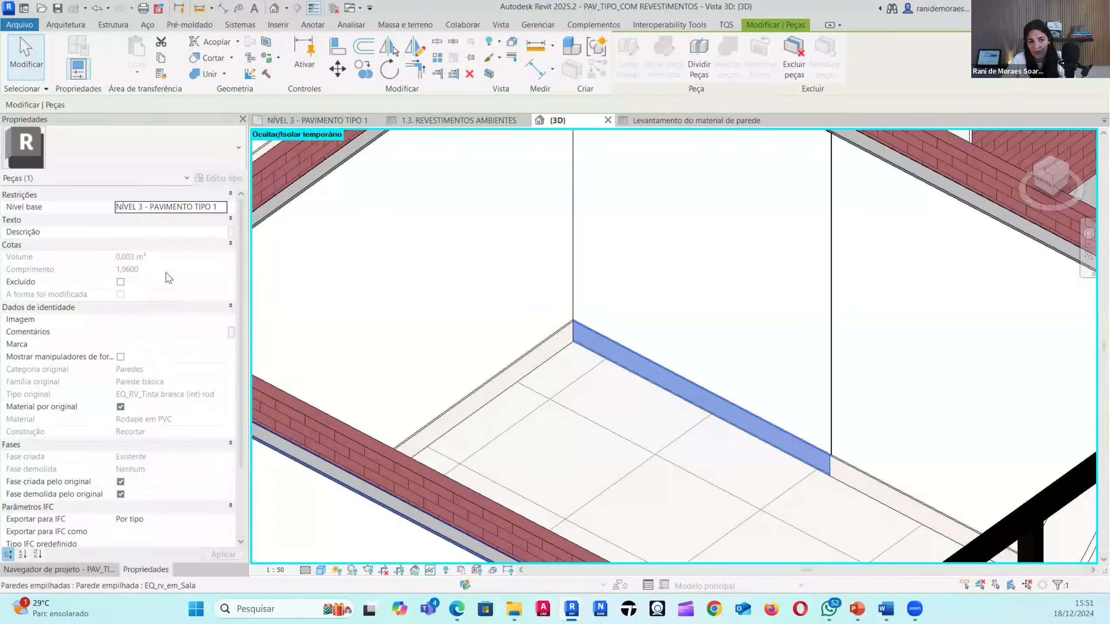
- Select the adjoining EQ_rv_em_Sala stacked wall for comparison, and reselect the skirting part at the base of the divided wall
click(466, 364)
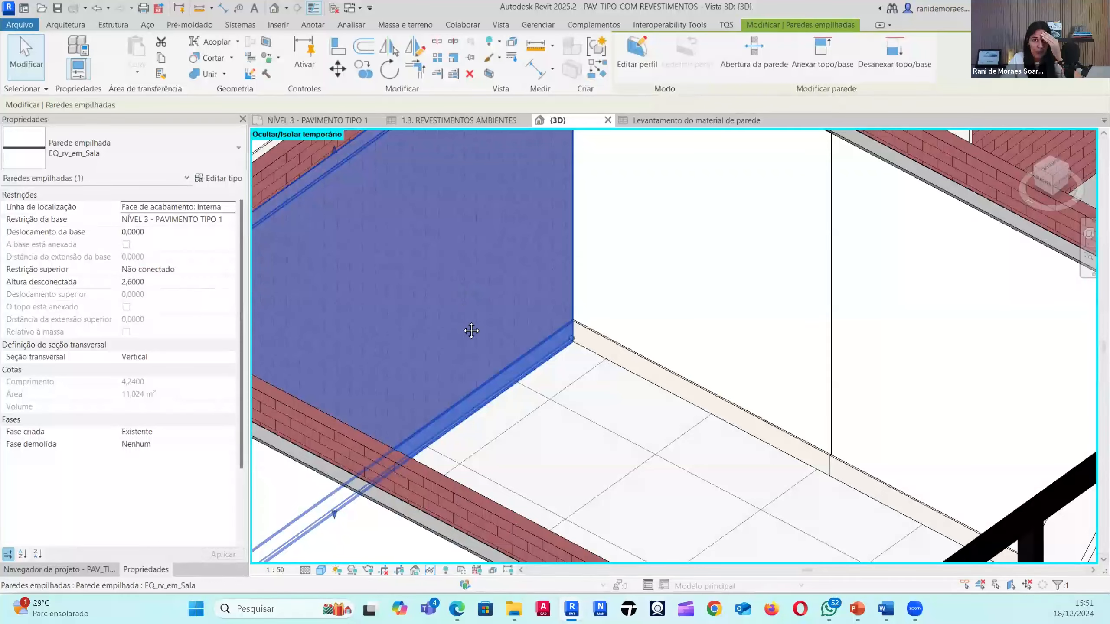
scroll(467, 330, up, 2)
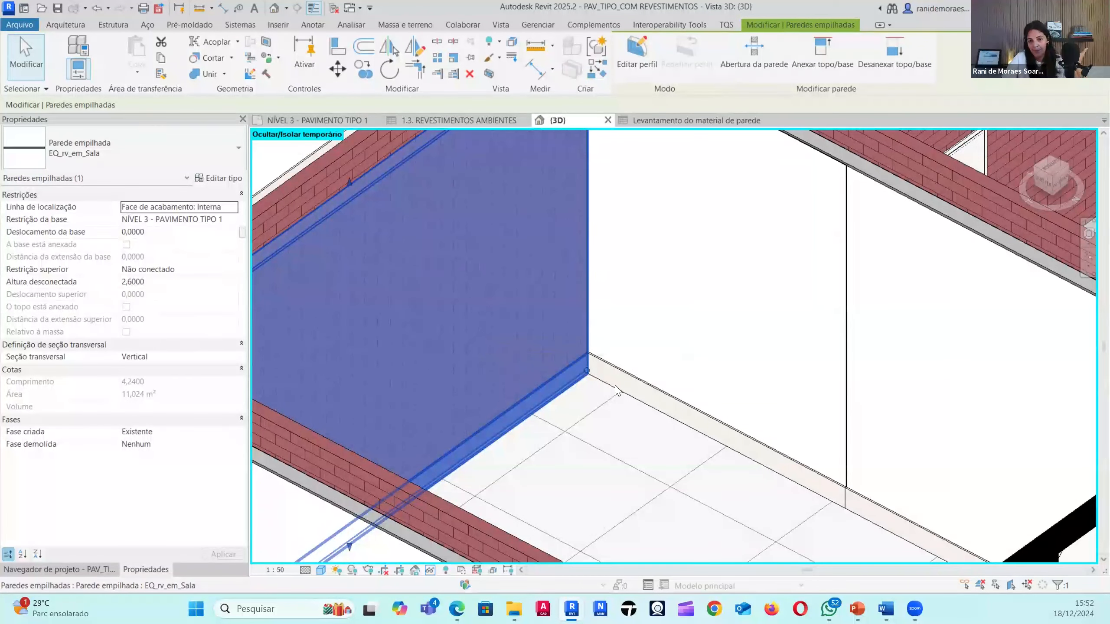
click(685, 409)
middle_drag(709, 305, 691, 333)
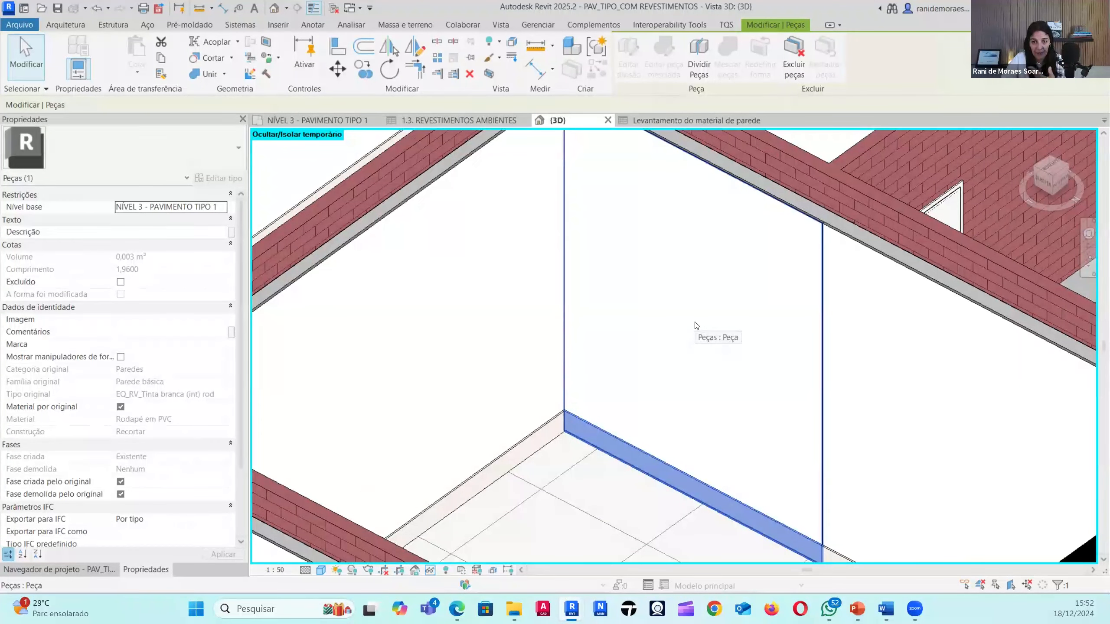
- Review the 4.1.MATERIAIS POR PEÇAS schedule, and open the 4.8.RODAPÉ schedule to check the PVC skirting's length
click(72, 570)
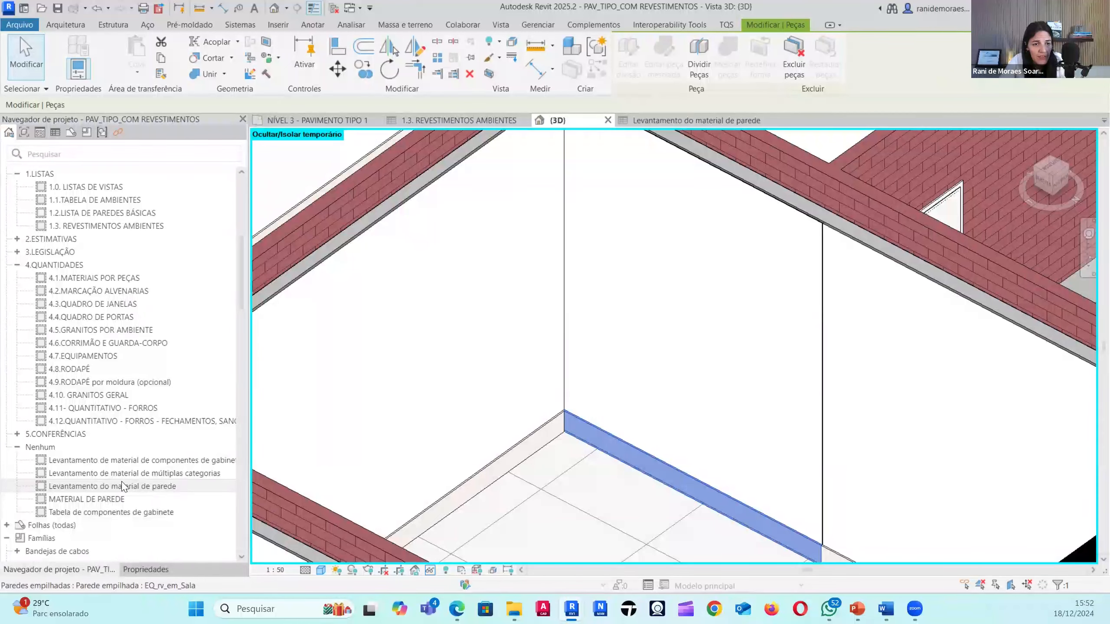
double_click(95, 278)
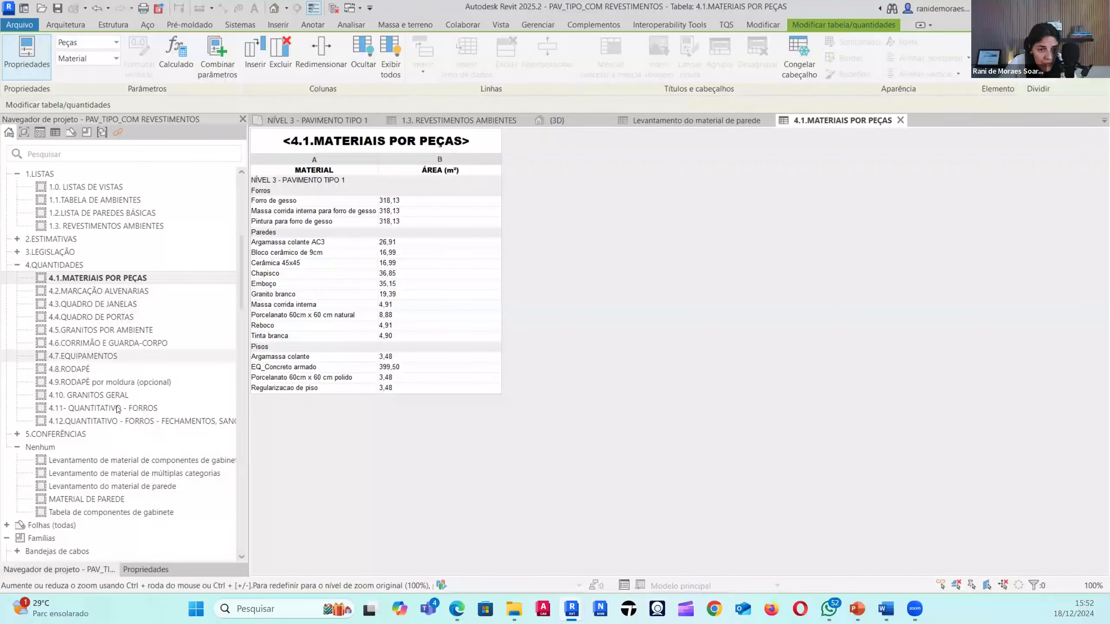
click(64, 369)
double_click(73, 370)
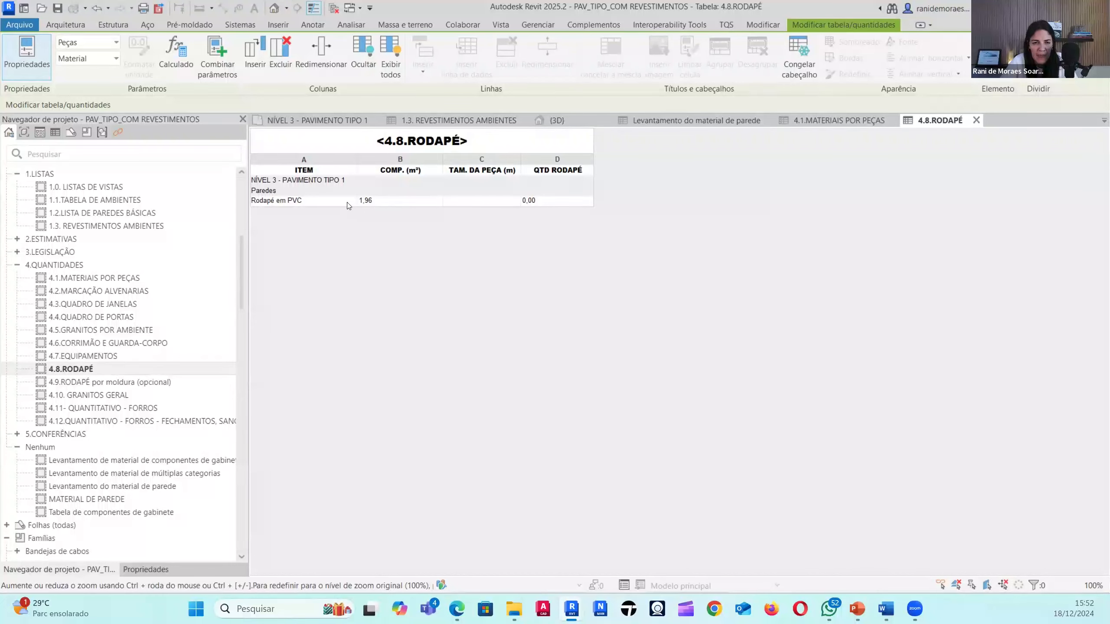
click(404, 203)
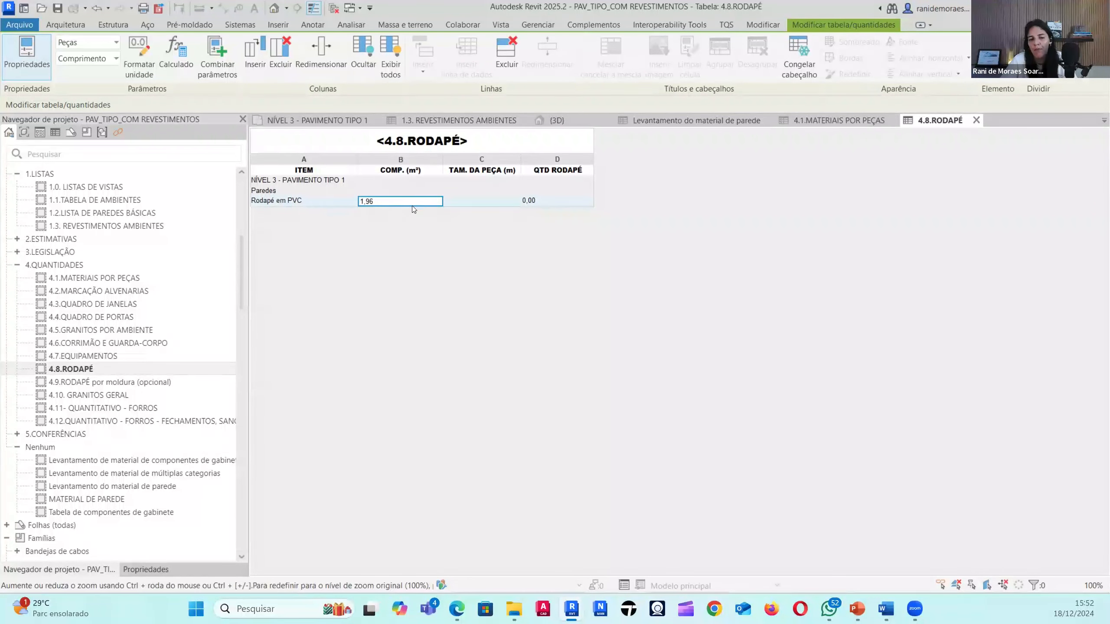
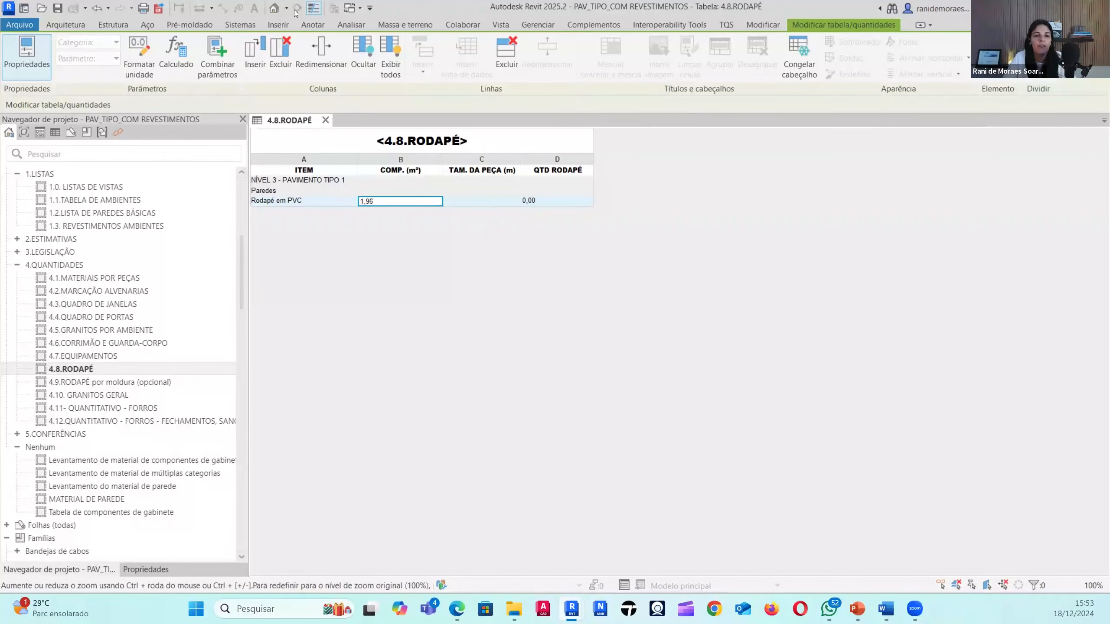
- Return to the default 3D view and inspect the floor model around the bathrooms, corridor and stair block
click(274, 8)
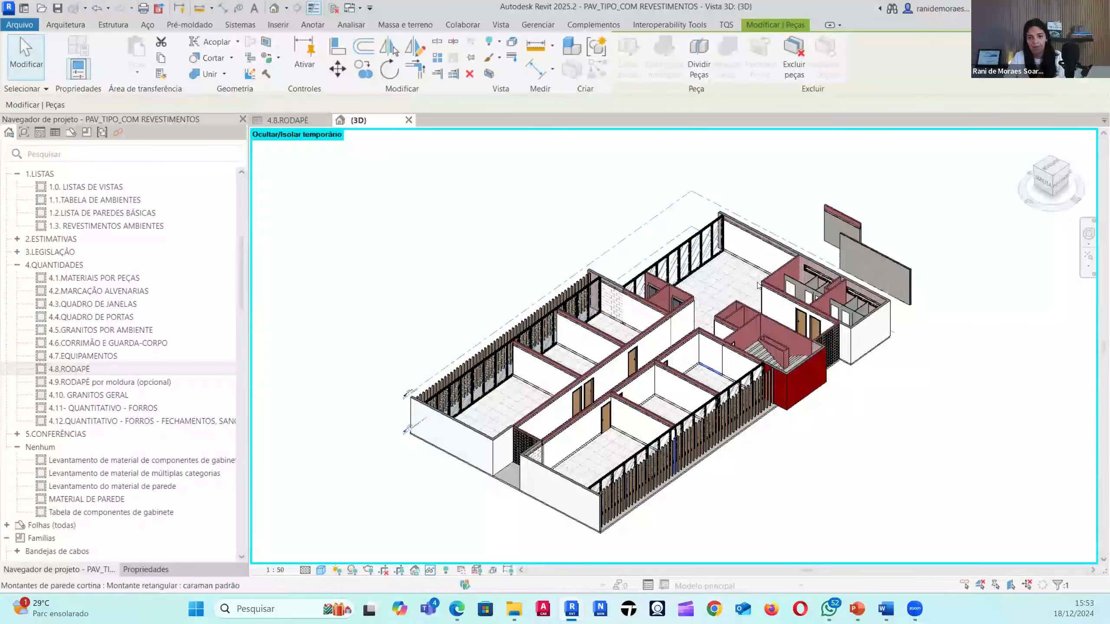
scroll(774, 308, up, 3)
click(774, 308)
shift+middle_drag(774, 308, 376, 283)
click(377, 287)
scroll(577, 492, up, 2)
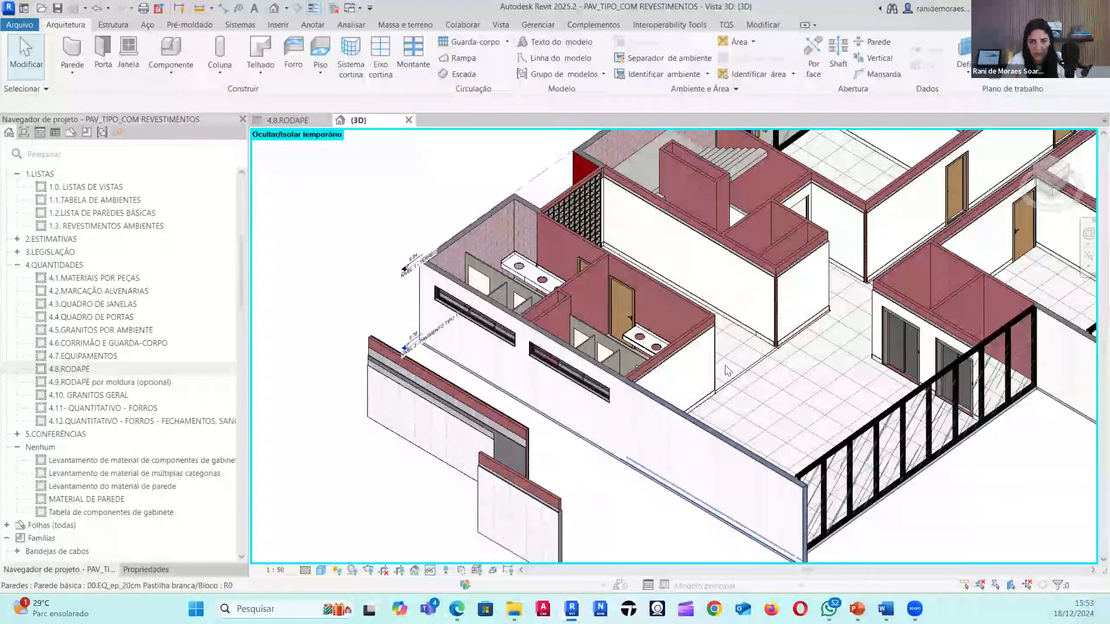
scroll(734, 324, up, 2)
scroll(743, 262, down, 3)
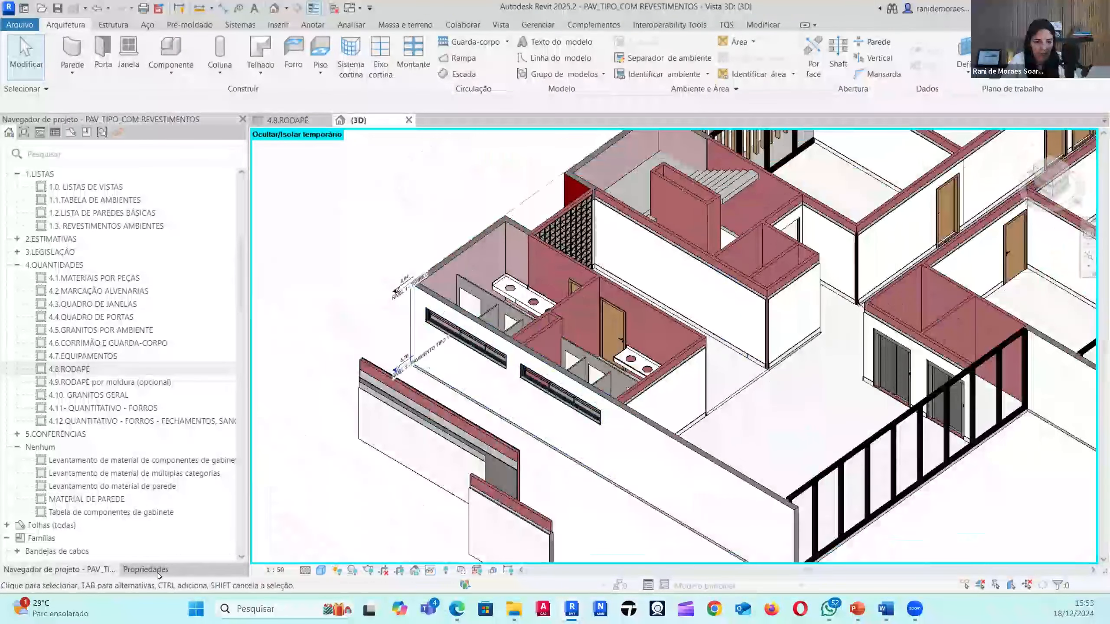
- Check the default 3D view's properties and open the 3D - Paredes original view
click(157, 571)
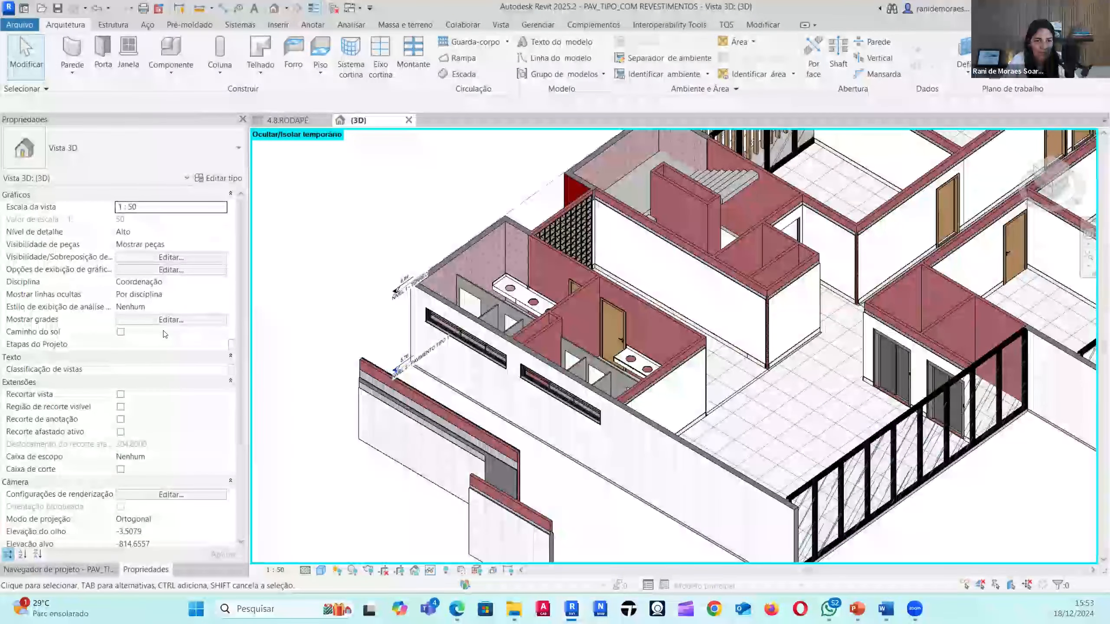
click(86, 571)
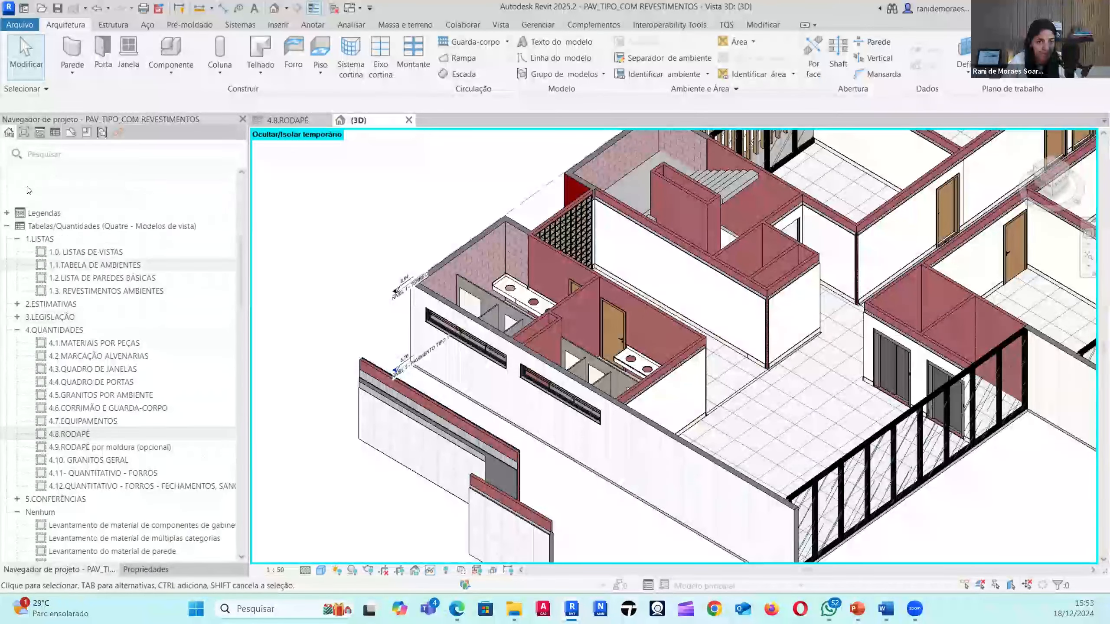
scroll(29, 189, up, 5)
double_click(126, 278)
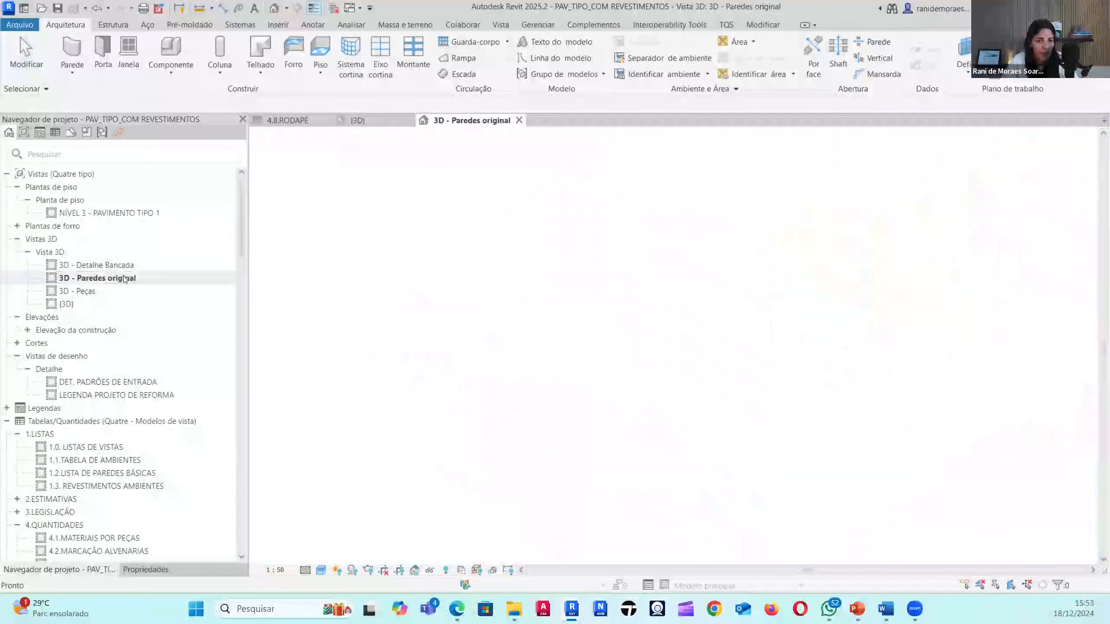
- Select all instances of the EQ_Forro de gesso comum-3cm ceiling and temporarily hide the ceiling category
click(647, 212)
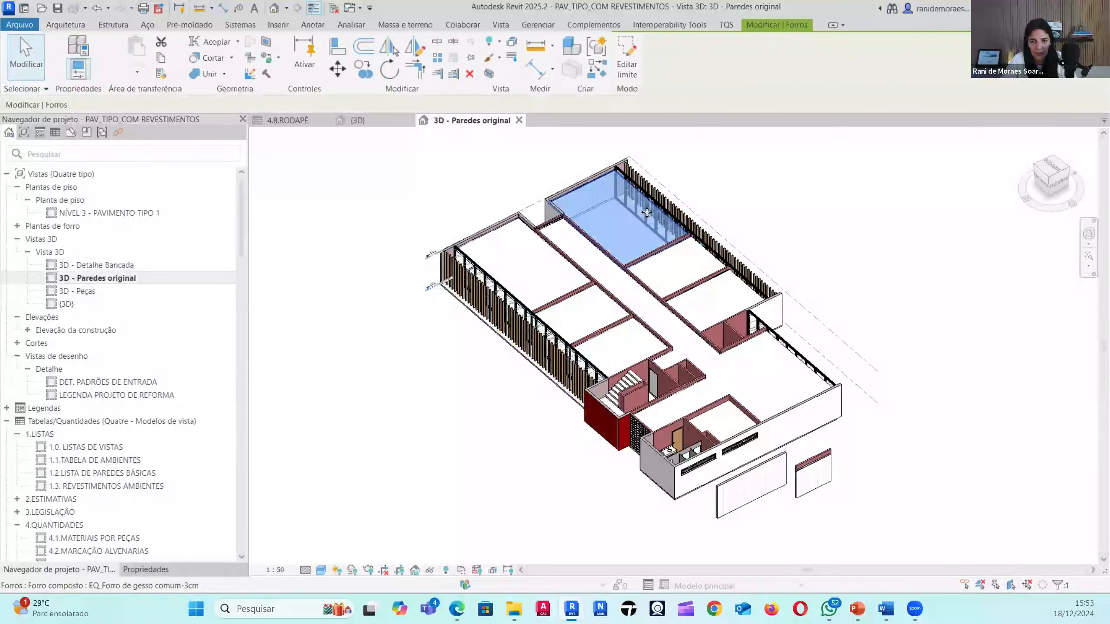
key(s)
key(a)
key(h)
key(c)
- Inspect the stacked finish walls with skirting in the rooms and at the stair block, selecting several of them
shift+middle_drag(518, 449, 589, 407)
scroll(589, 402, up, 3)
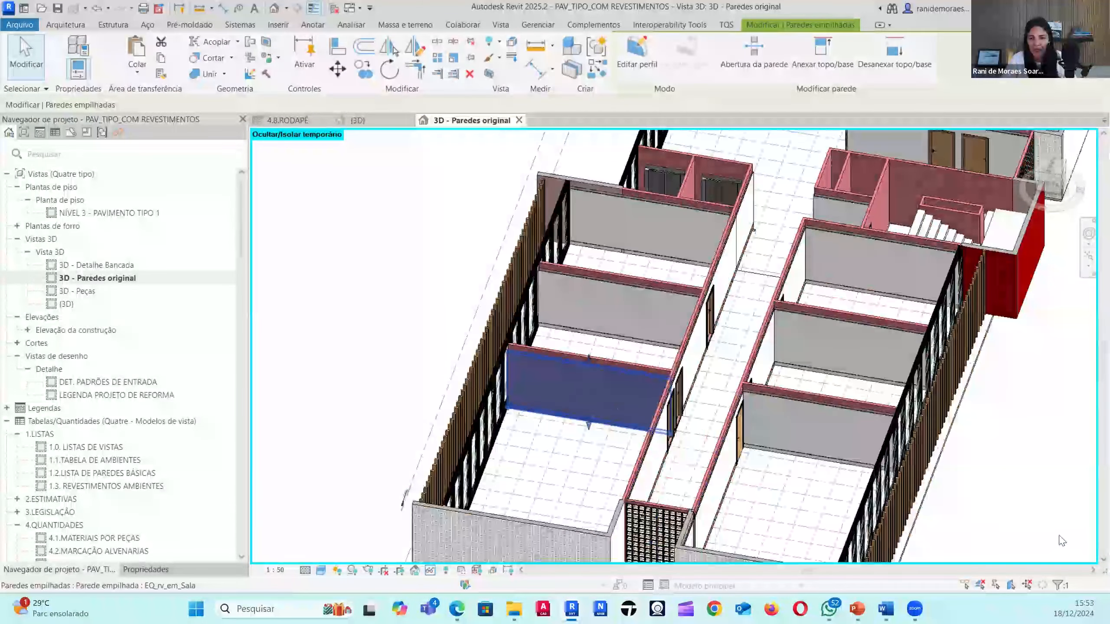
click(651, 314)
scroll(651, 315, up, 2)
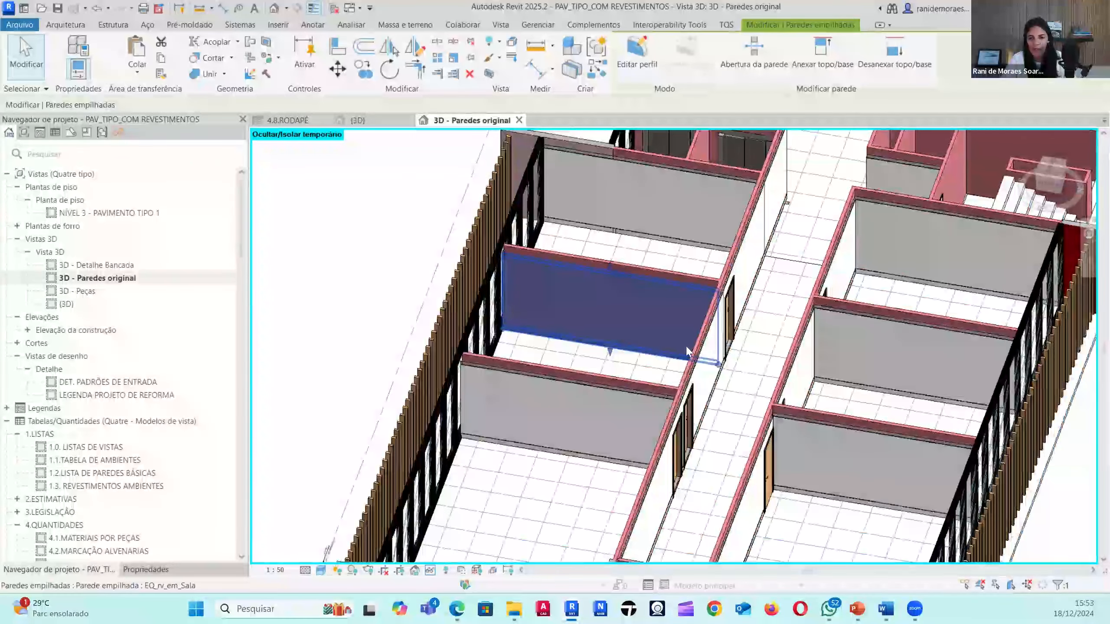
shift+middle_drag(121, 360, 700, 306)
scroll(739, 289, up, 2)
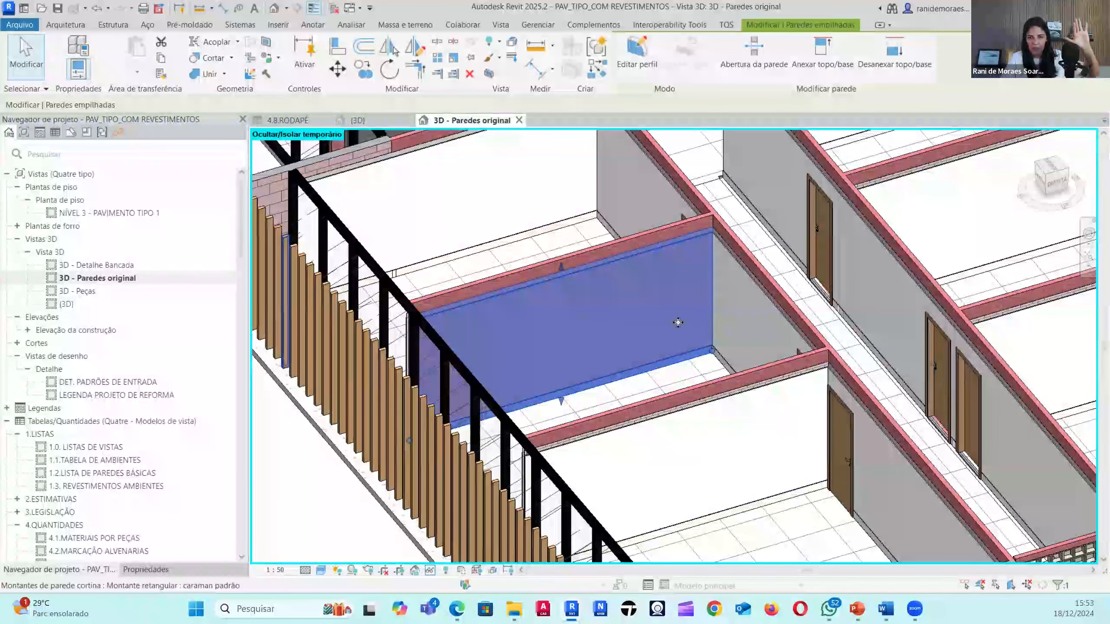
click(732, 314)
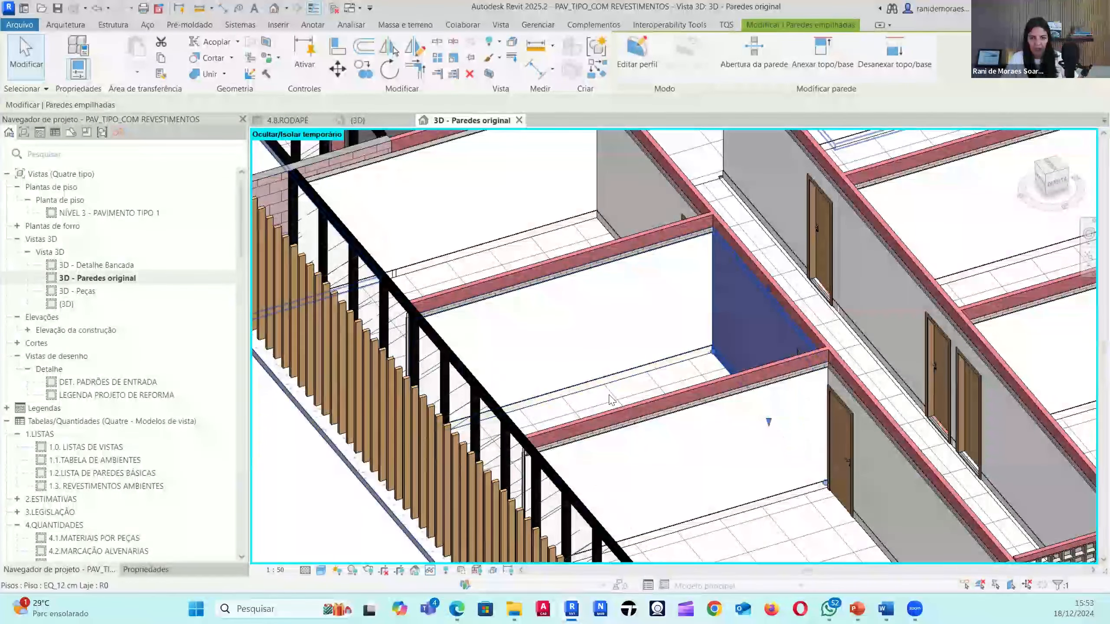
shift+middle_drag(610, 399, 724, 389)
click(803, 391)
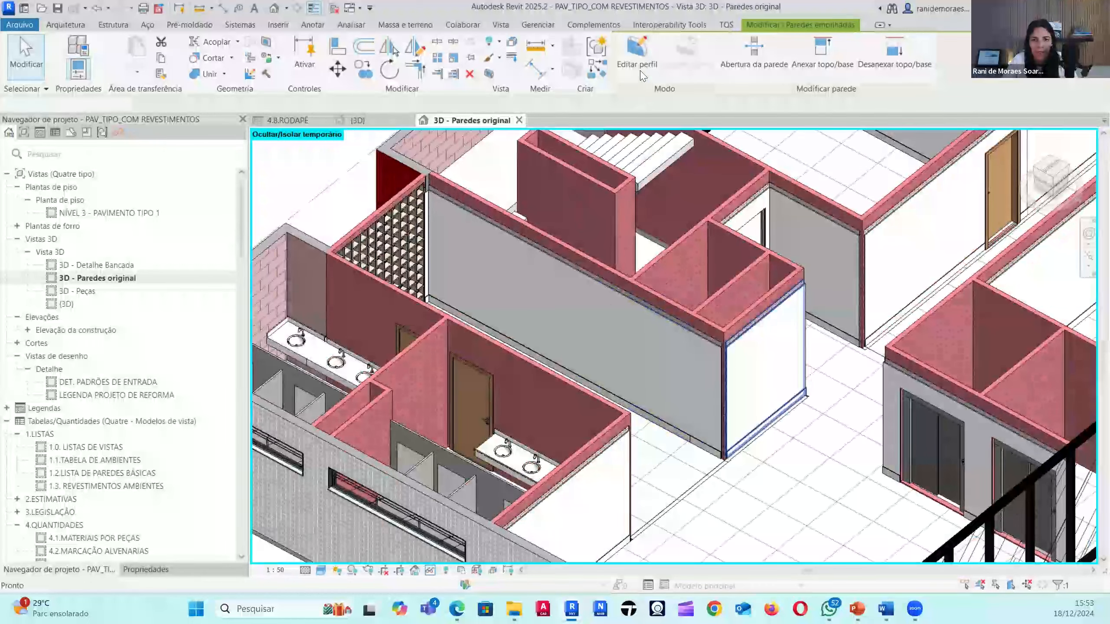
- Start placing a door and open the Brazil family library to load a door family
key(d)
key(r)
click(629, 56)
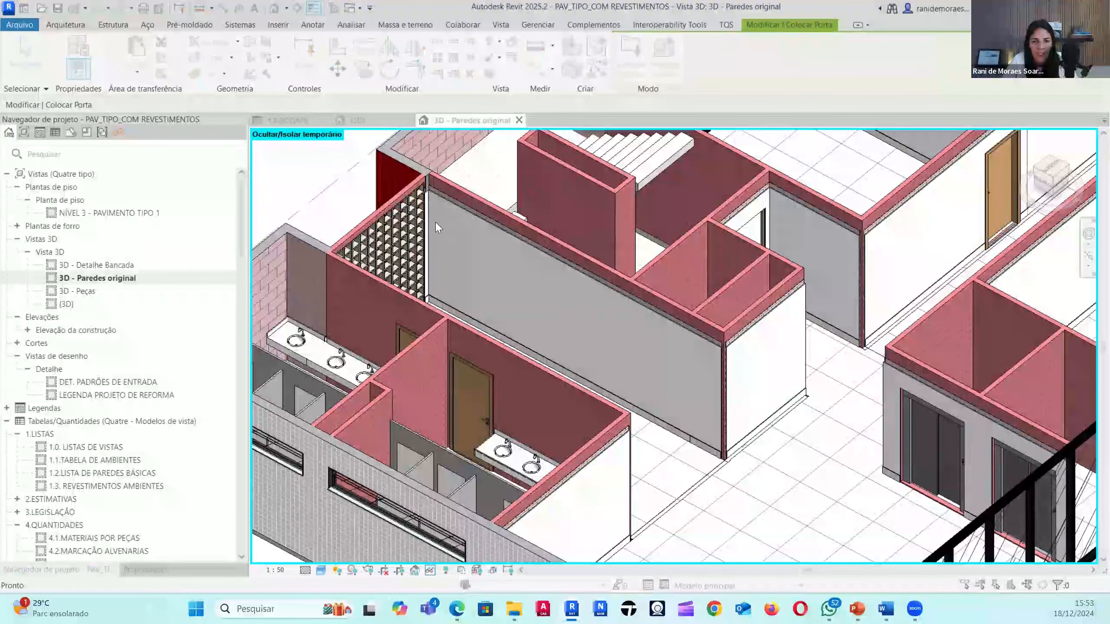
click(435, 174)
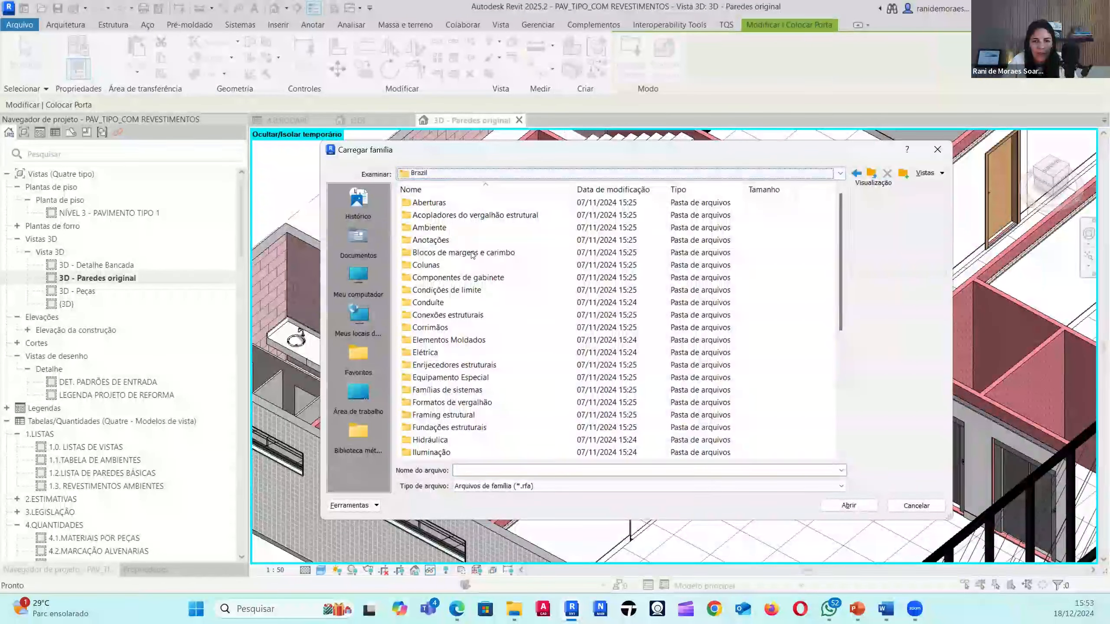
click(499, 268)
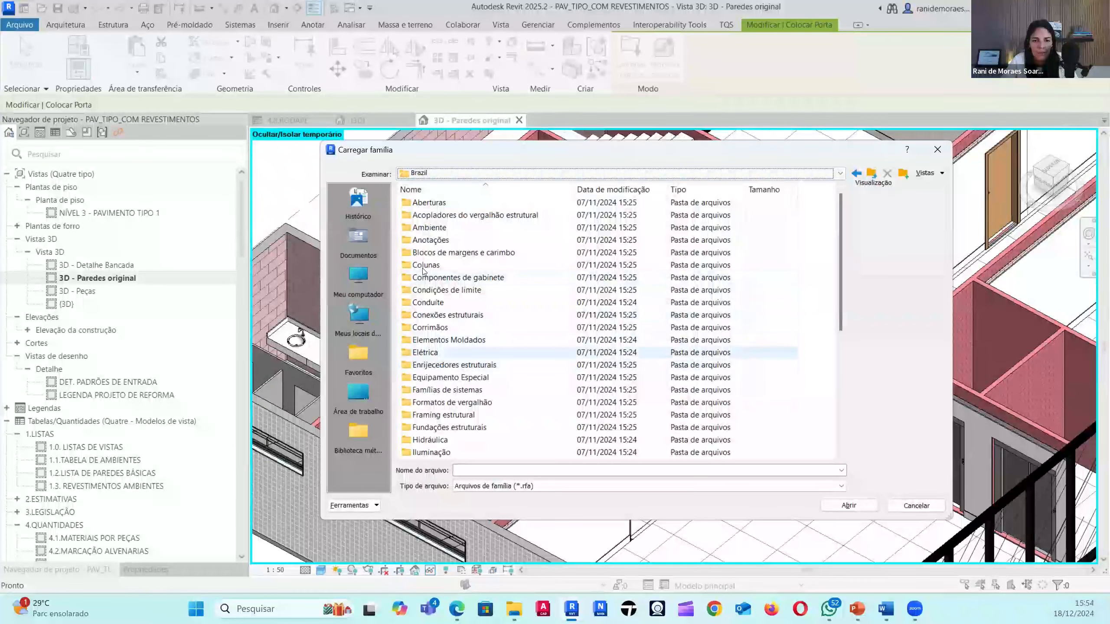
- Load the Porta-Painel-Único family from the Portas folder with its 750 x 2100mm type
scroll(423, 272, down, 5)
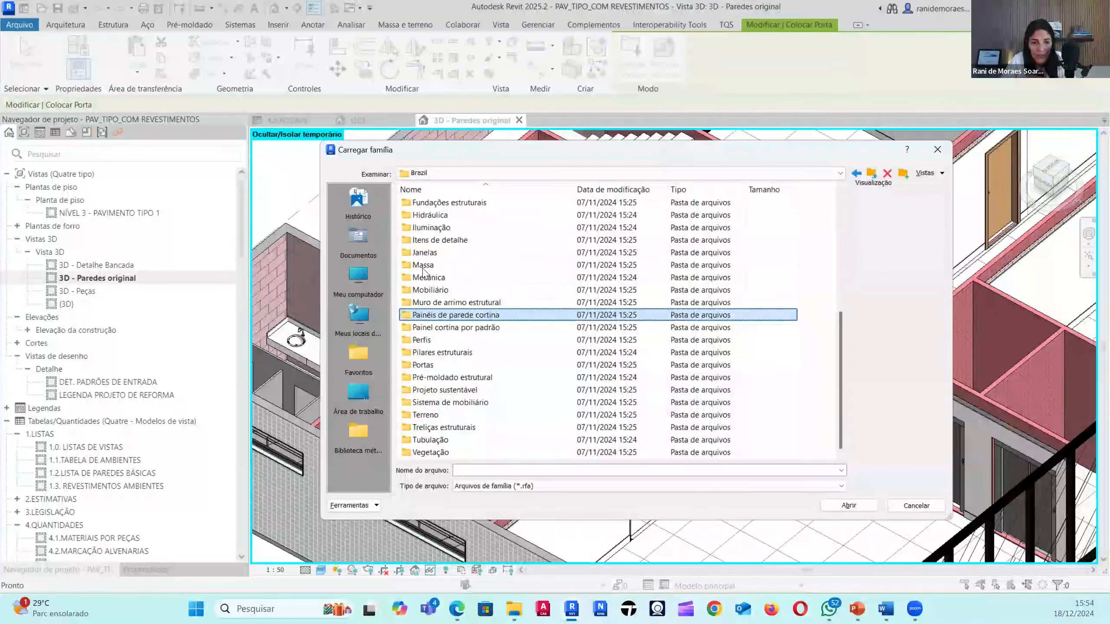
double_click(433, 366)
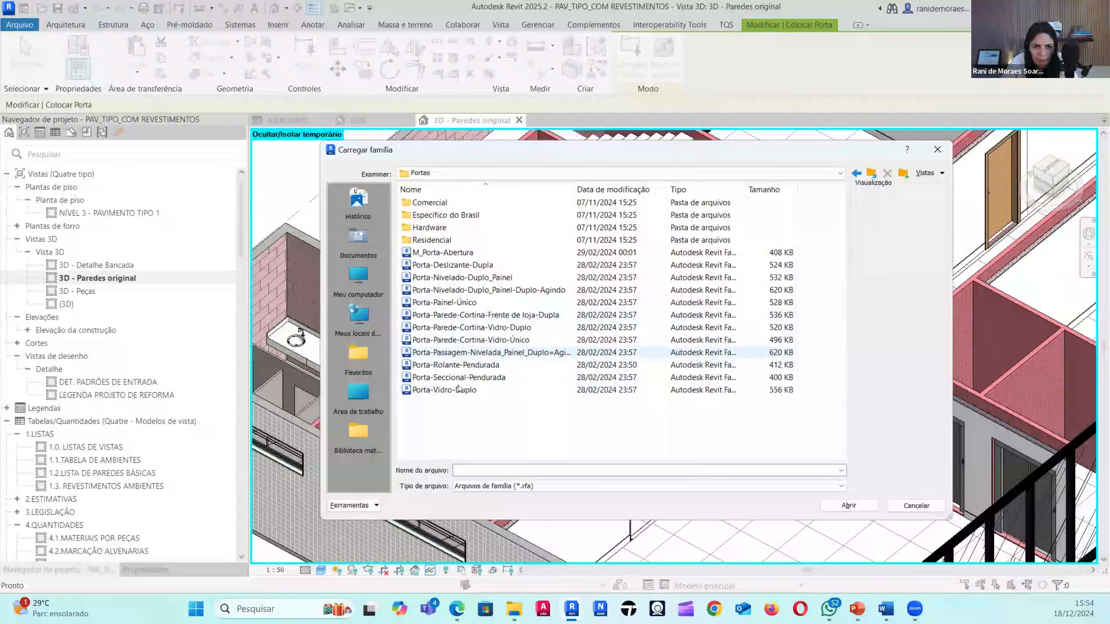
click(438, 244)
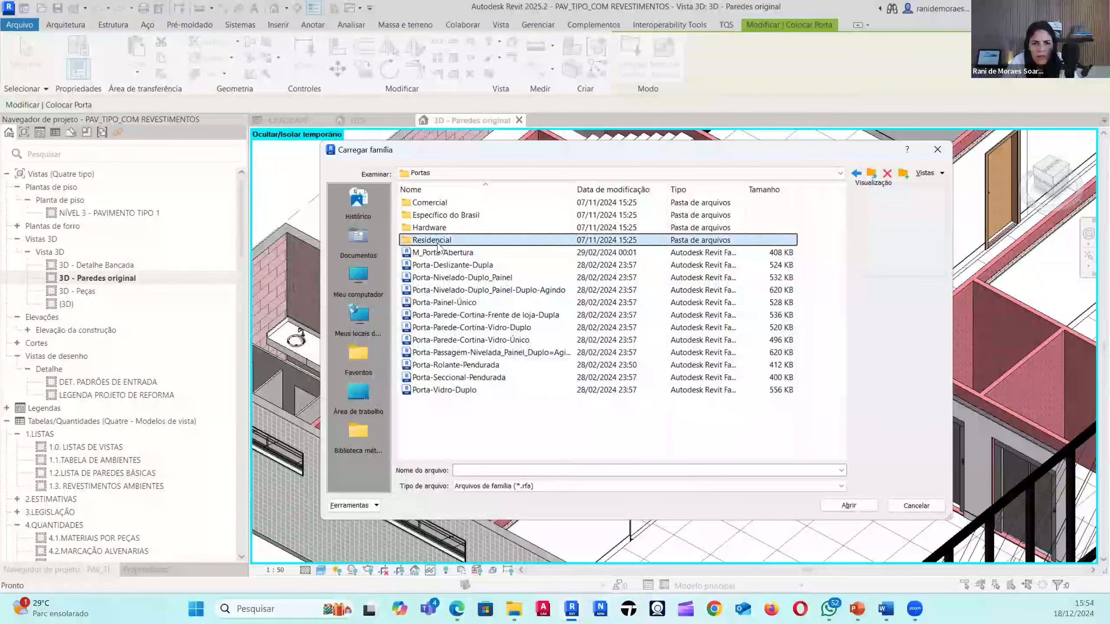
double_click(437, 244)
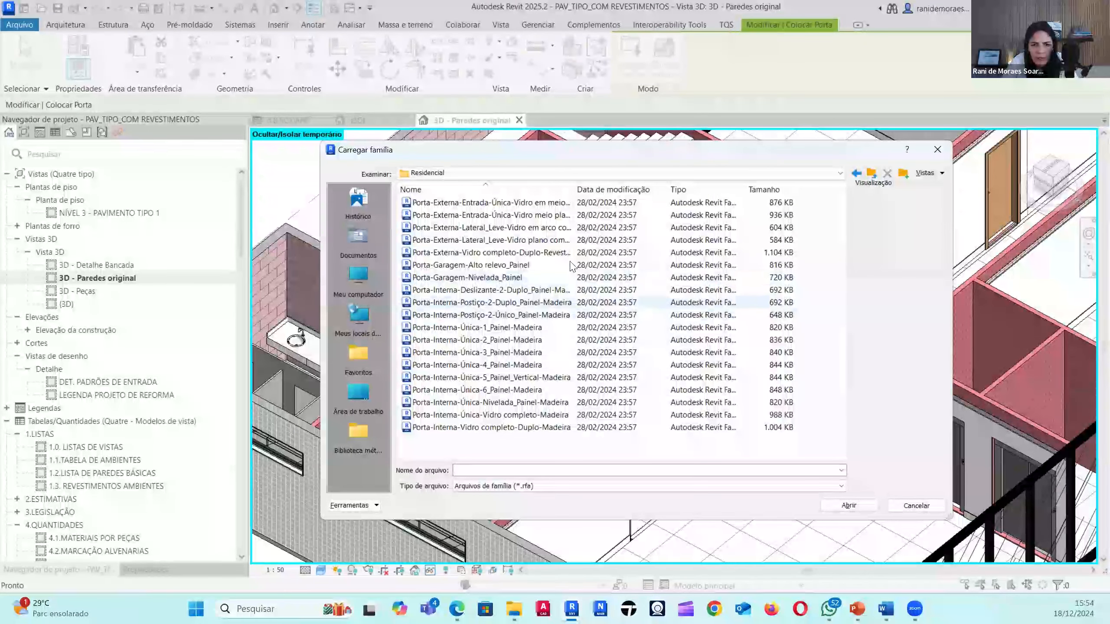
double_click(574, 190)
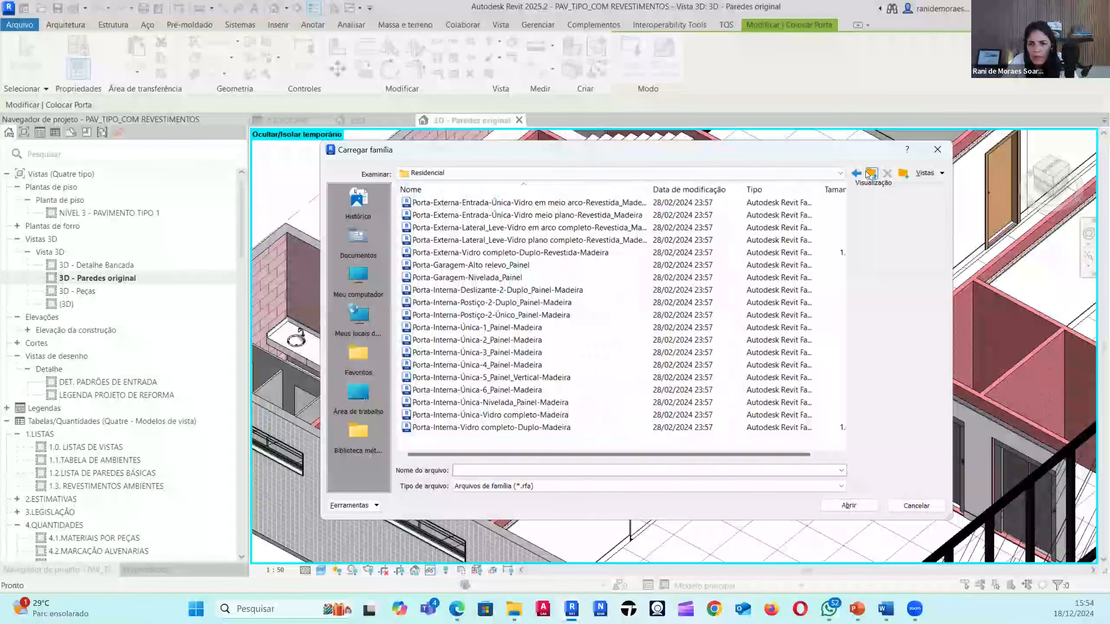
click(870, 173)
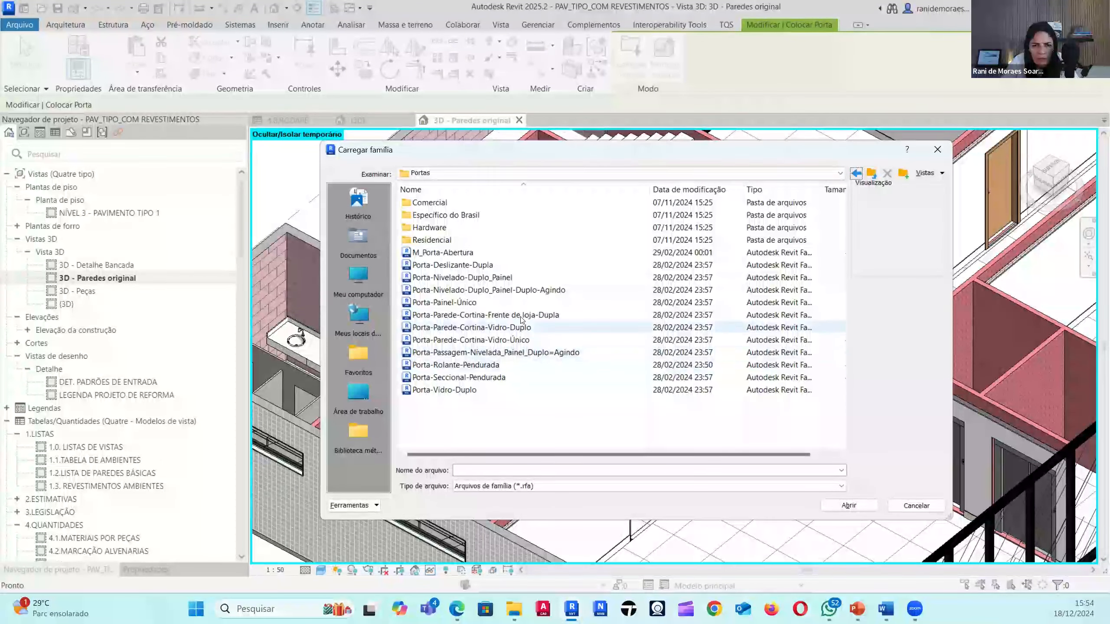
click(457, 304)
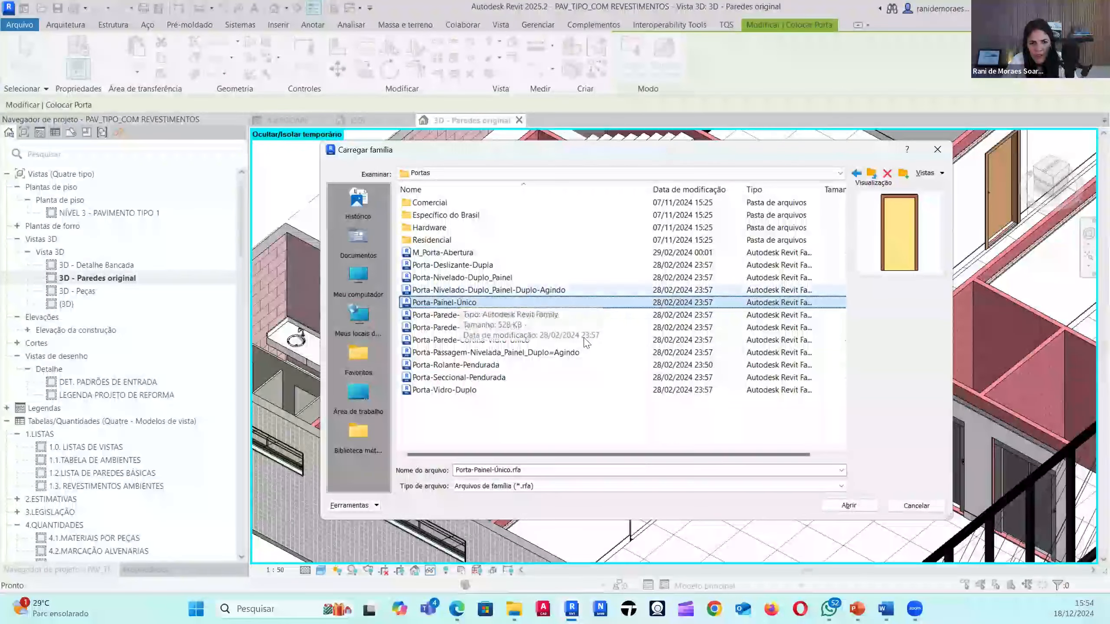
click(848, 505)
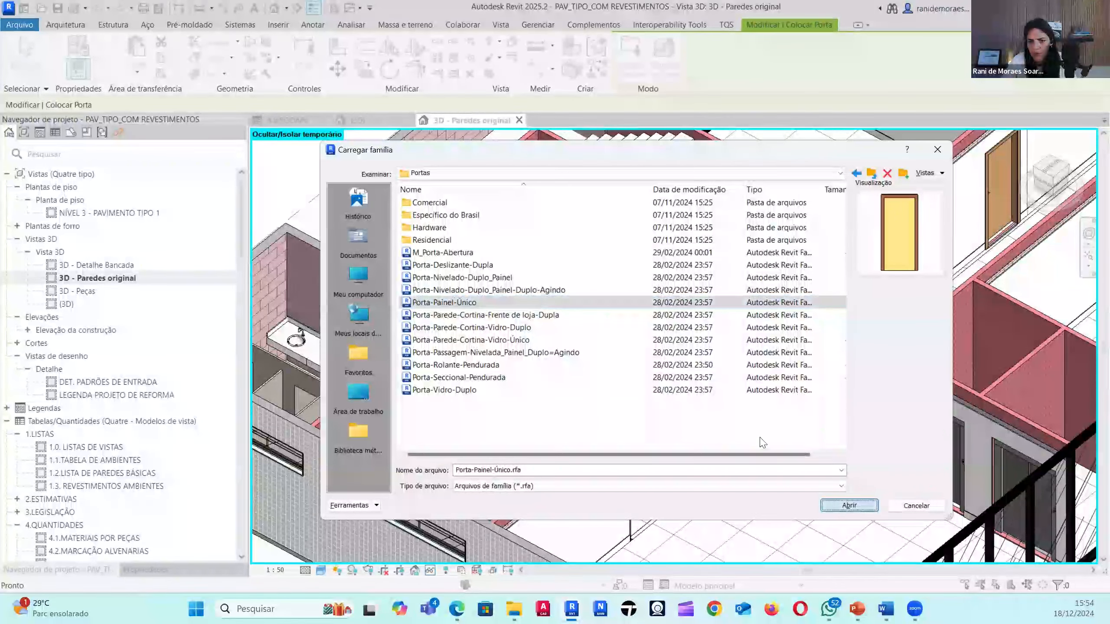
click(607, 291)
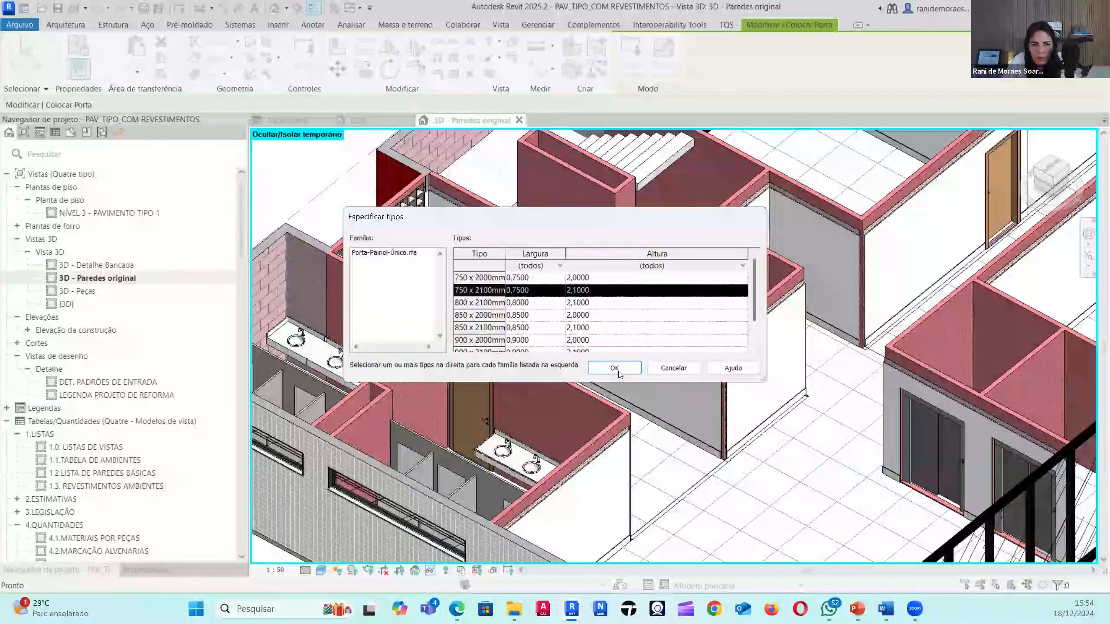
click(614, 368)
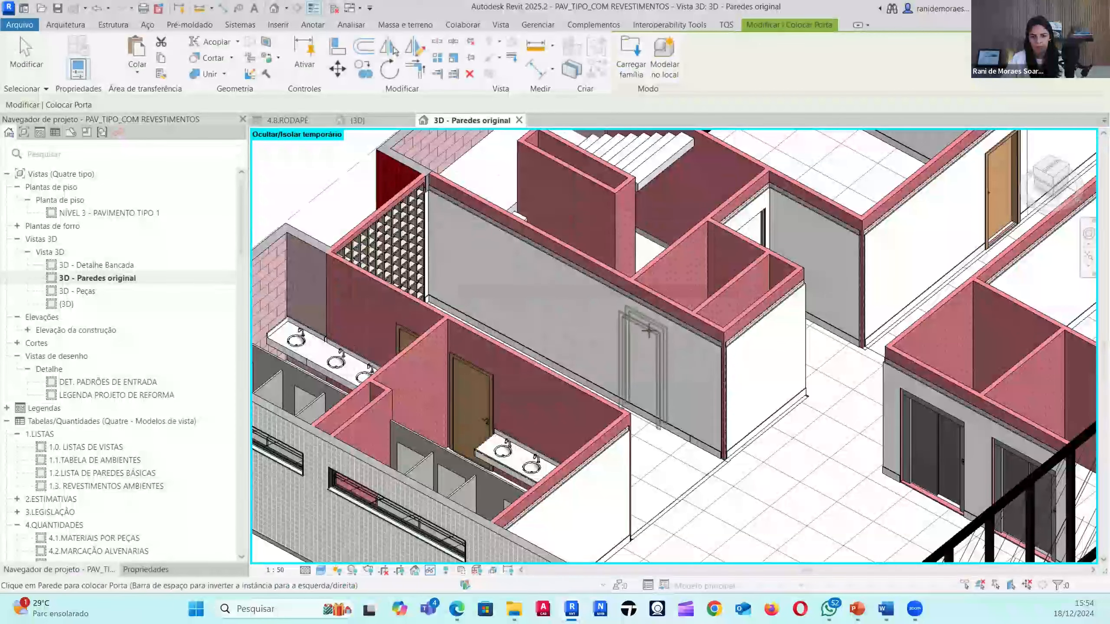
- Place the 750 x 2100mm door in the stacked finish wall near the corner of the DML room and select it
click(680, 337)
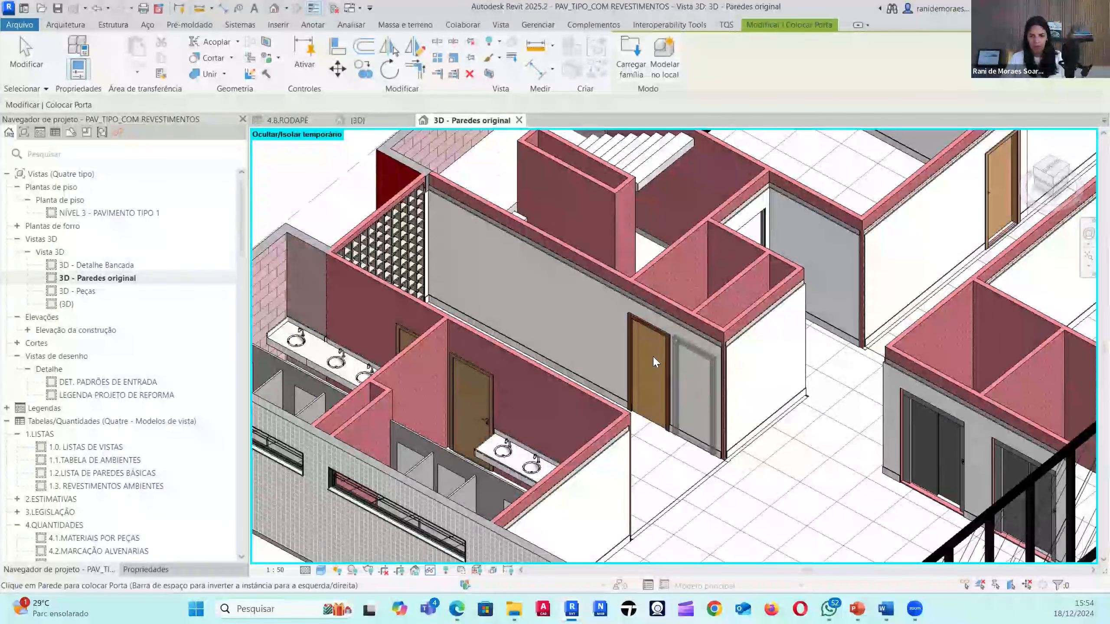
key(Escape)
scroll(683, 319, up, 2)
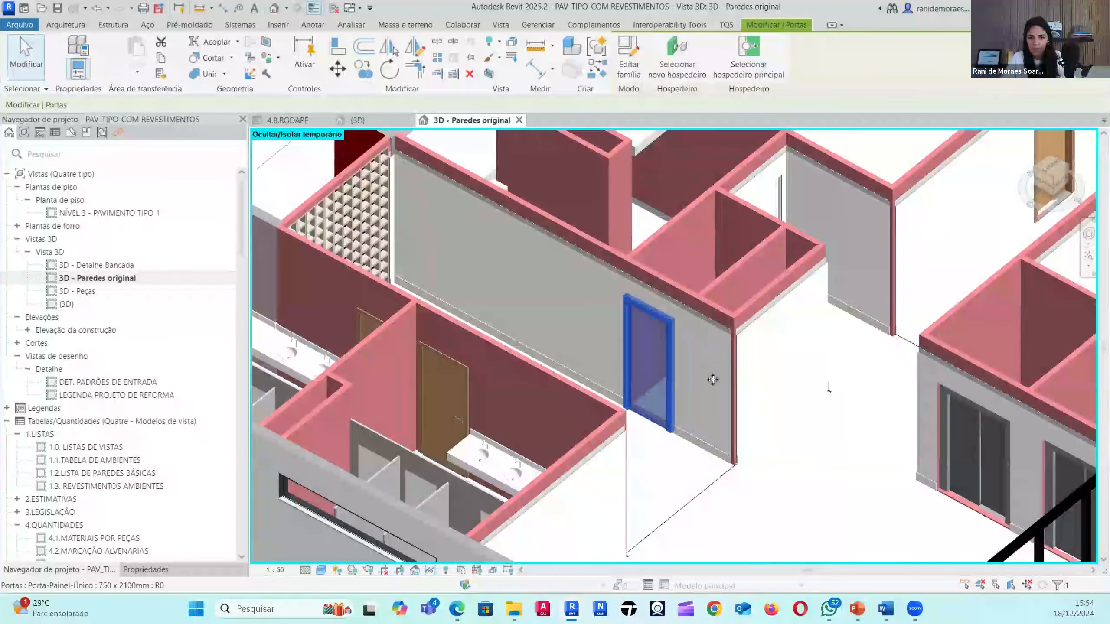
scroll(713, 379, up, 3)
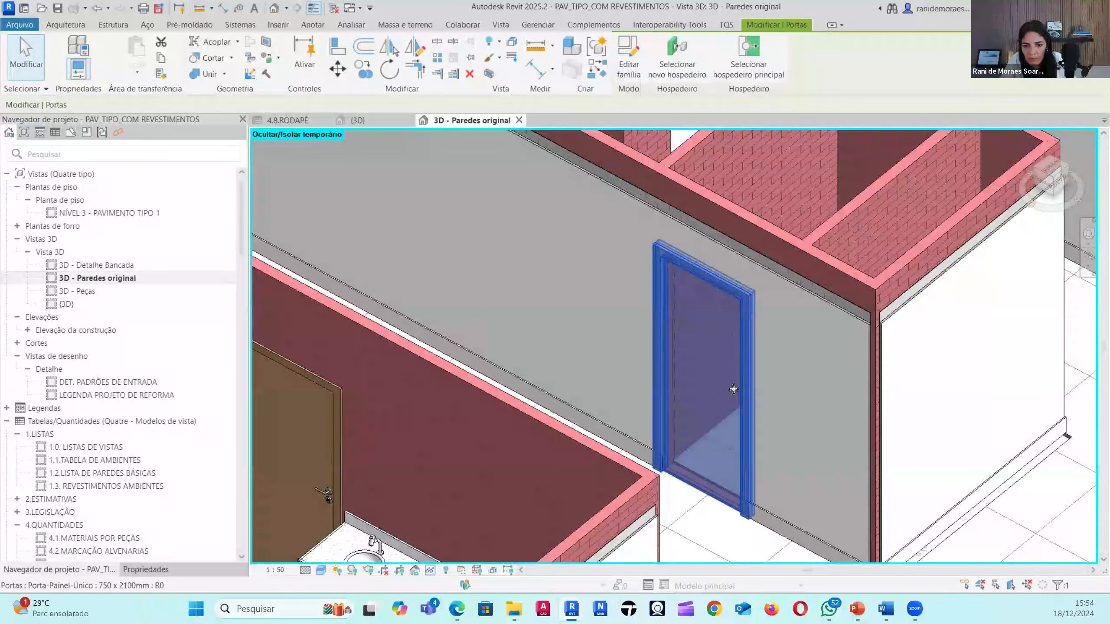
click(697, 500)
scroll(707, 463, up, 2)
click(707, 463)
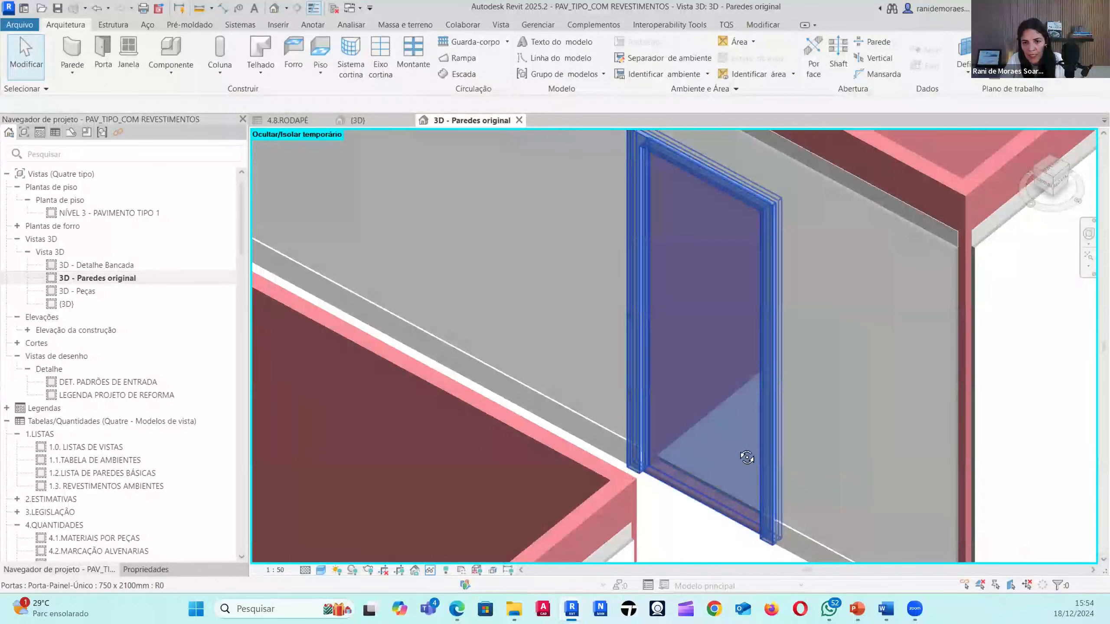
- Examine how the door cuts the wall layers from behind and in the NÍVEL 3 - PAVIMENTO TIPO 1 floor plan
shift+middle_drag(745, 459, 663, 444)
scroll(663, 444, down, 5)
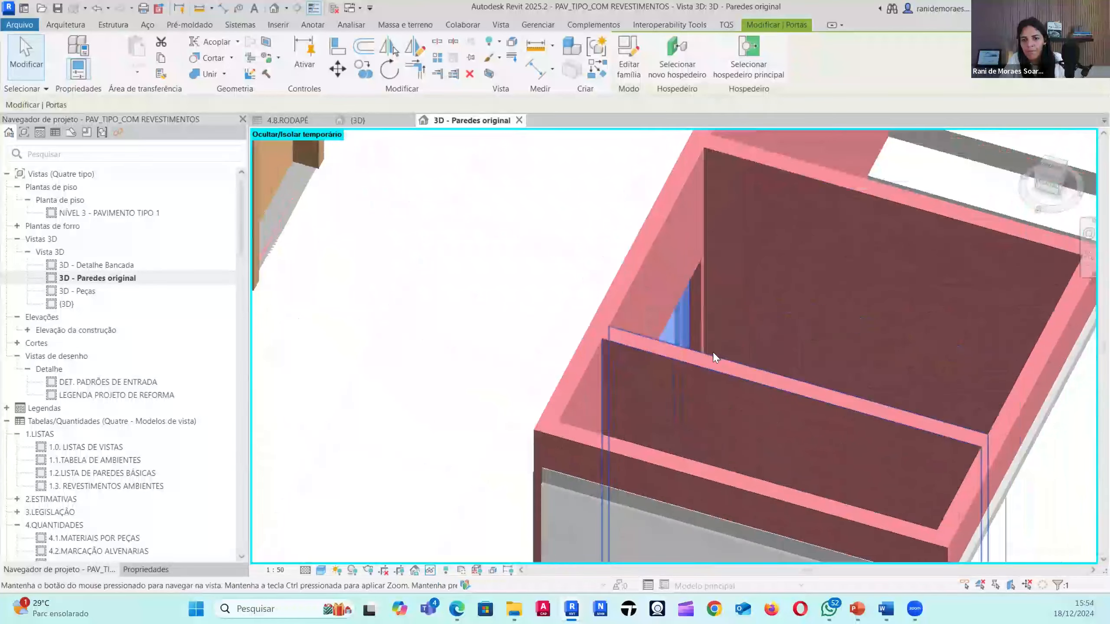
scroll(666, 435, up, 3)
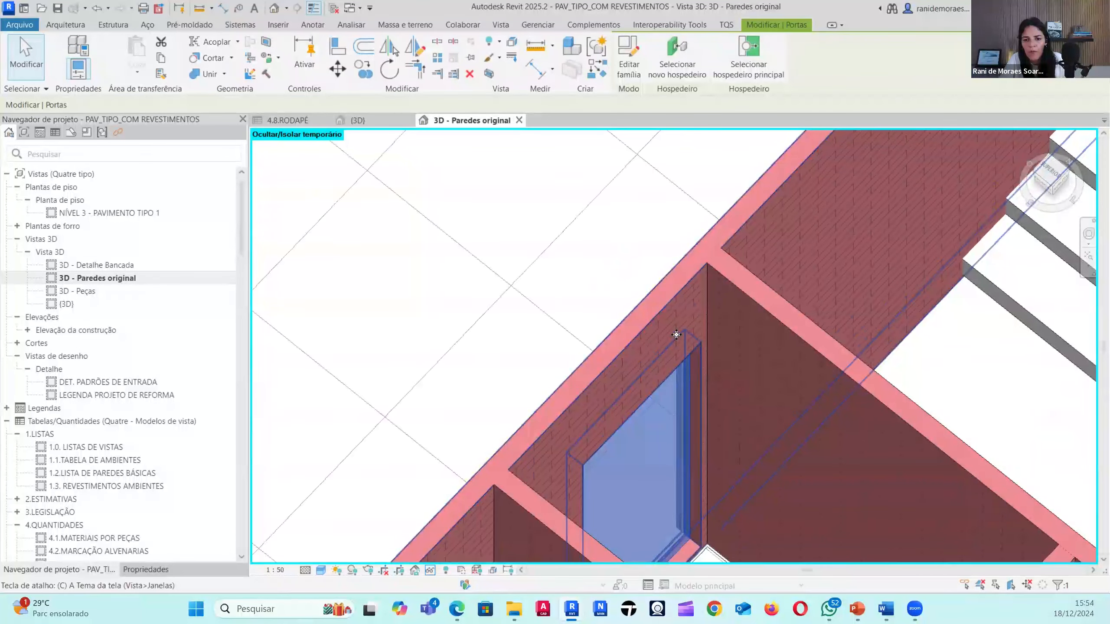
click(118, 213)
scroll(647, 247, up, 6)
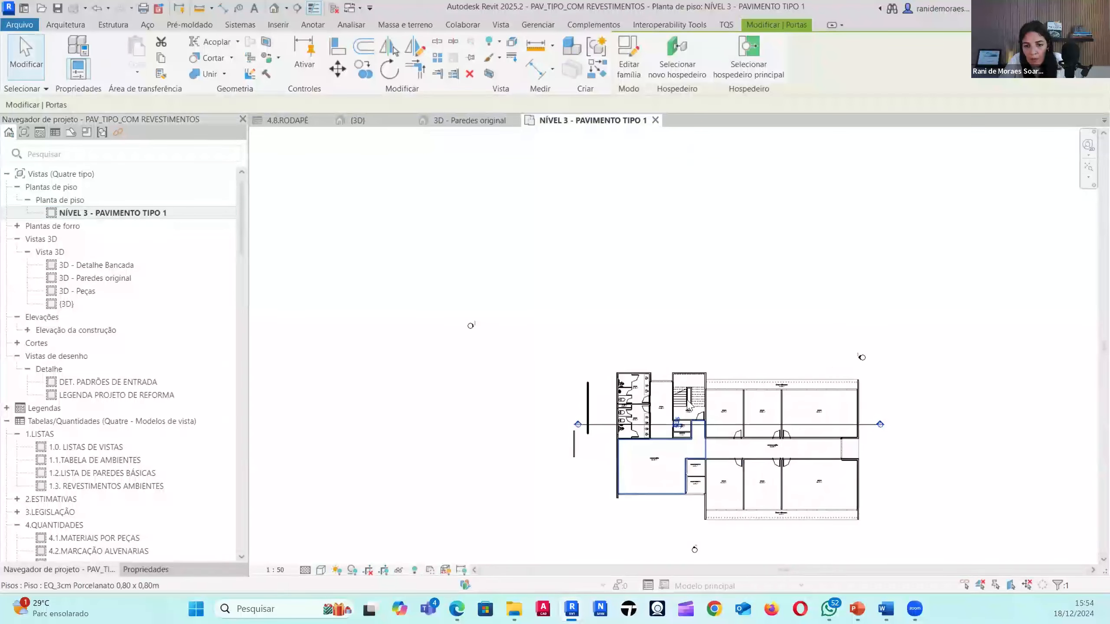
click(647, 247)
scroll(646, 237, up, 4)
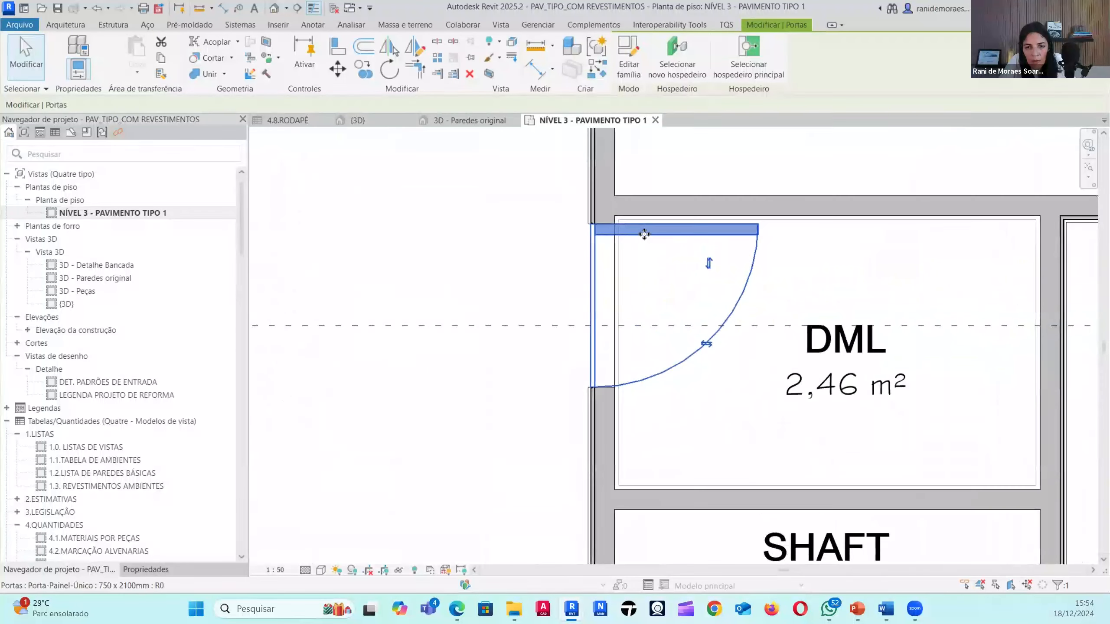
- Inspect the door from both wall sides in the default 3D view and open its family in the family editor
click(277, 9)
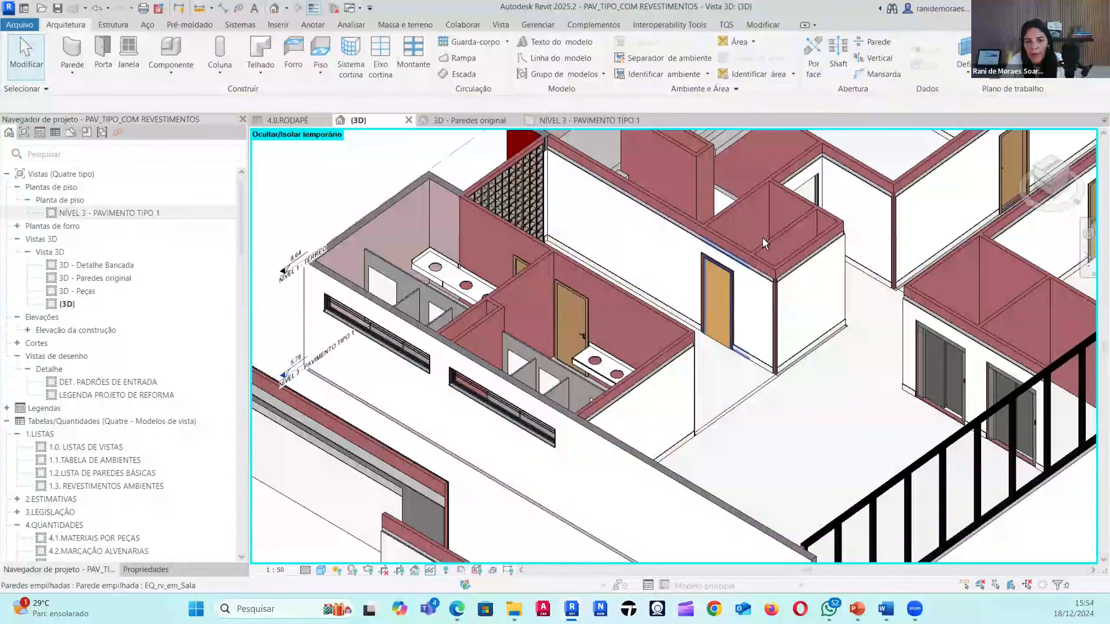
scroll(730, 328, up, 2)
shift+middle_drag(760, 371, 601, 408)
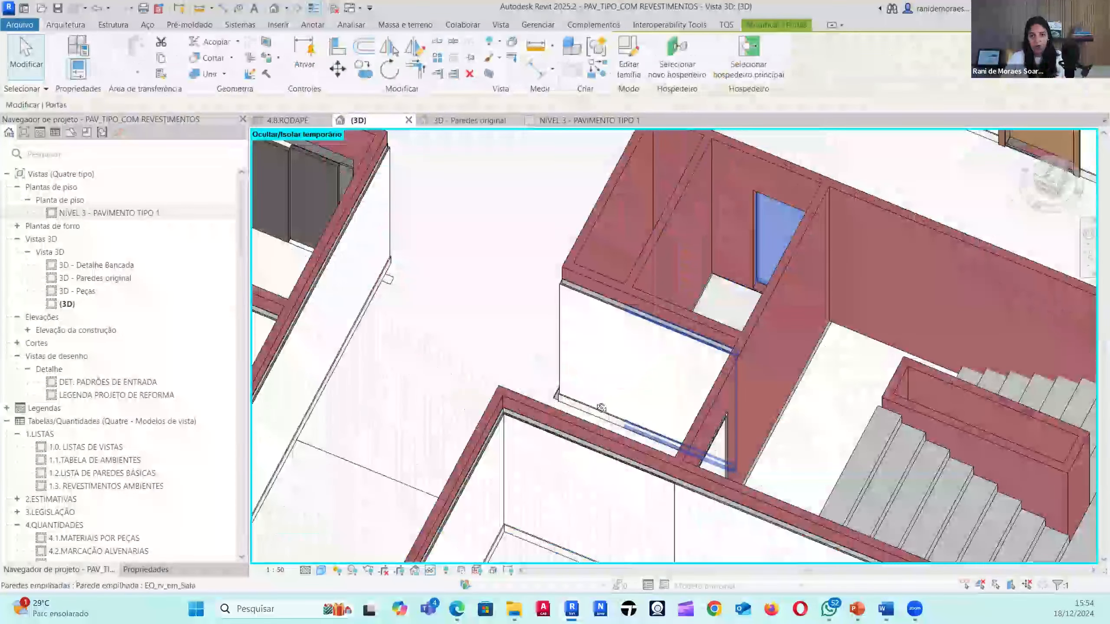
middle_drag(768, 241, 683, 314)
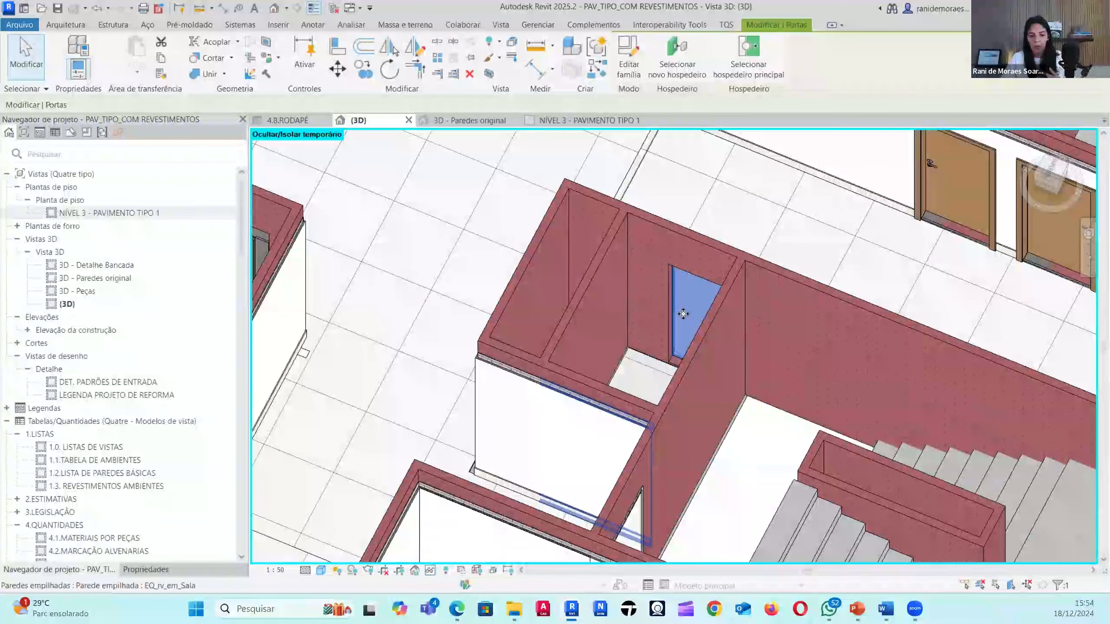
shift+middle_drag(599, 315, 683, 314)
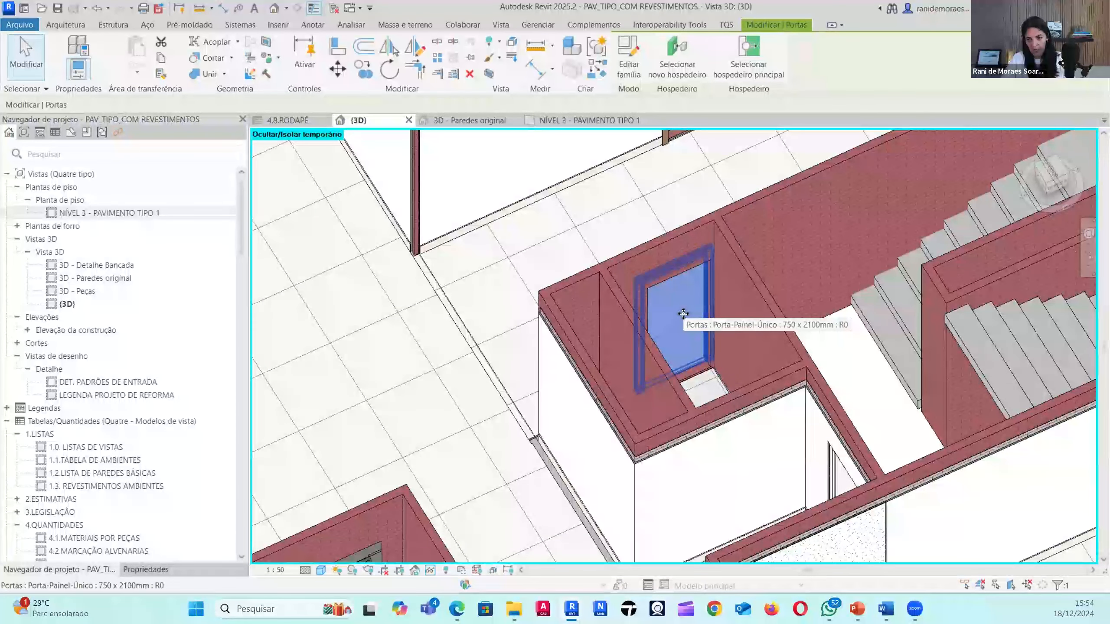
double_click(683, 314)
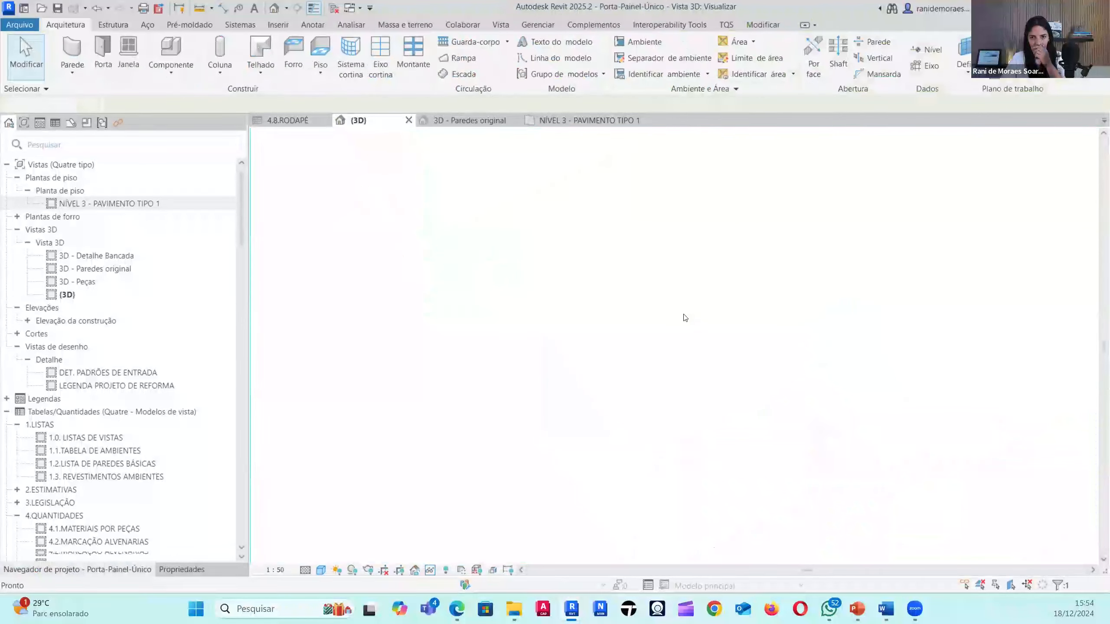
shift+middle_drag(873, 400, 879, 465)
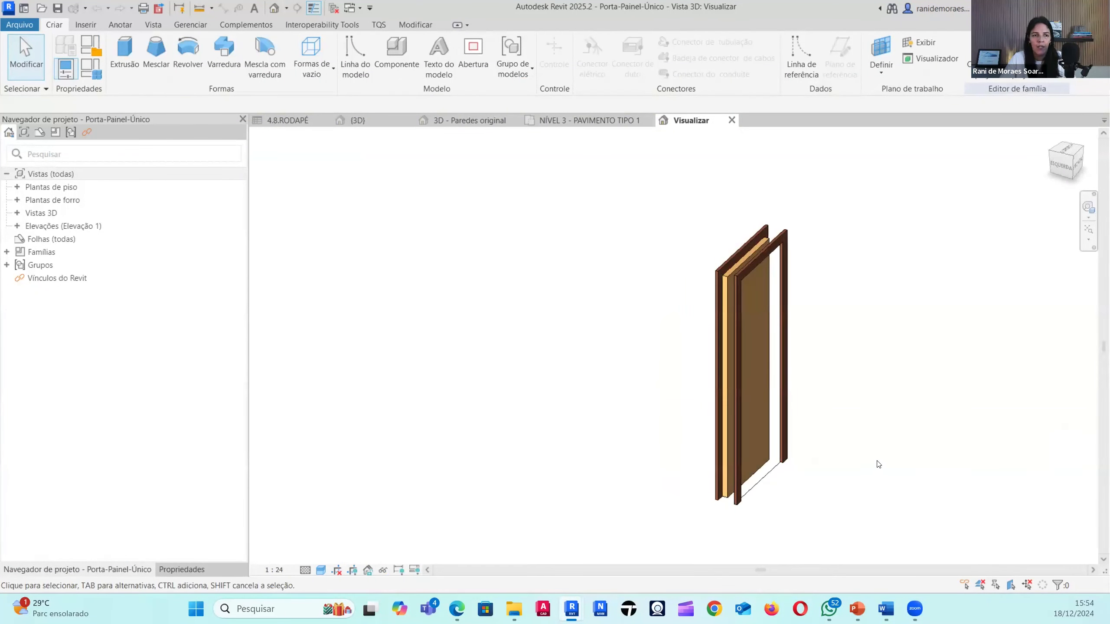
- Create a new family from the Componentes de gabinete métricos template
click(9, 26)
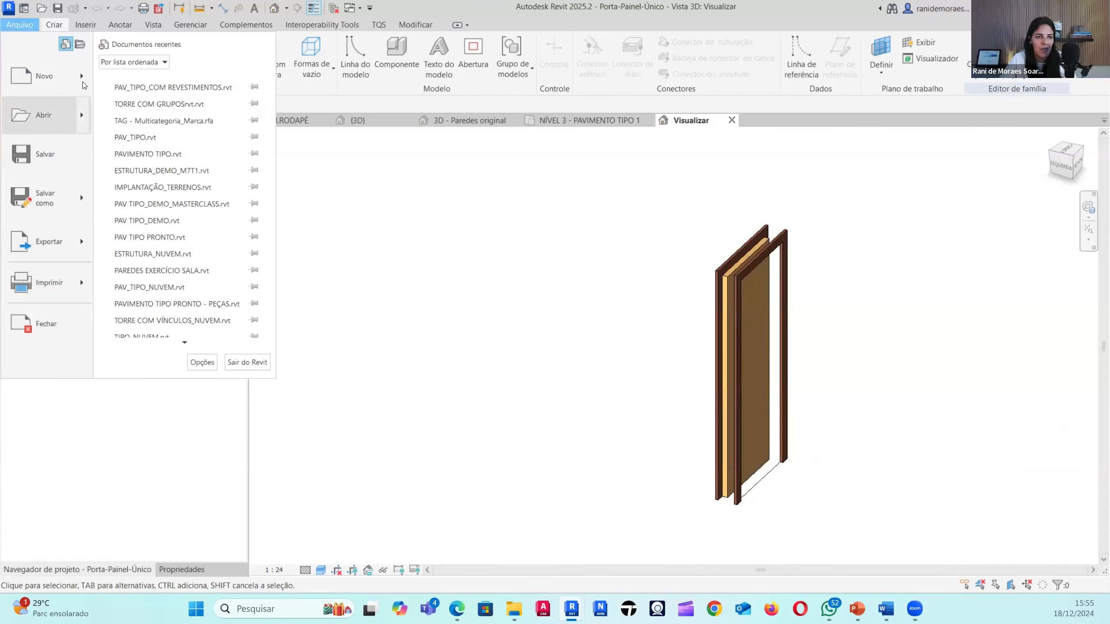
mouse_move(48, 76)
click(169, 115)
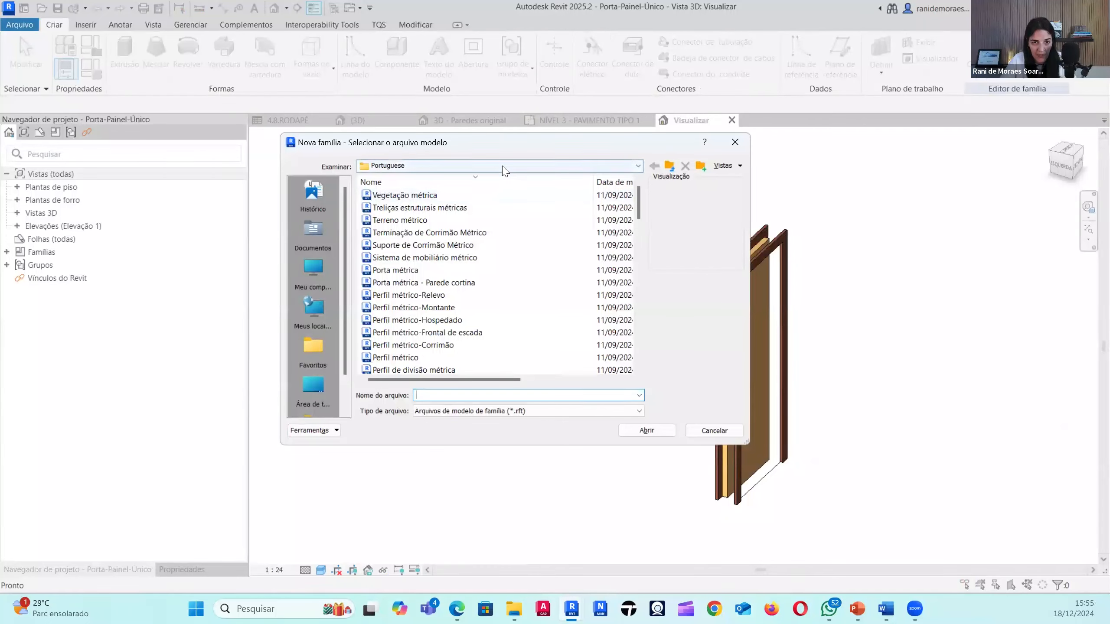
click(459, 166)
click(459, 166)
click(402, 221)
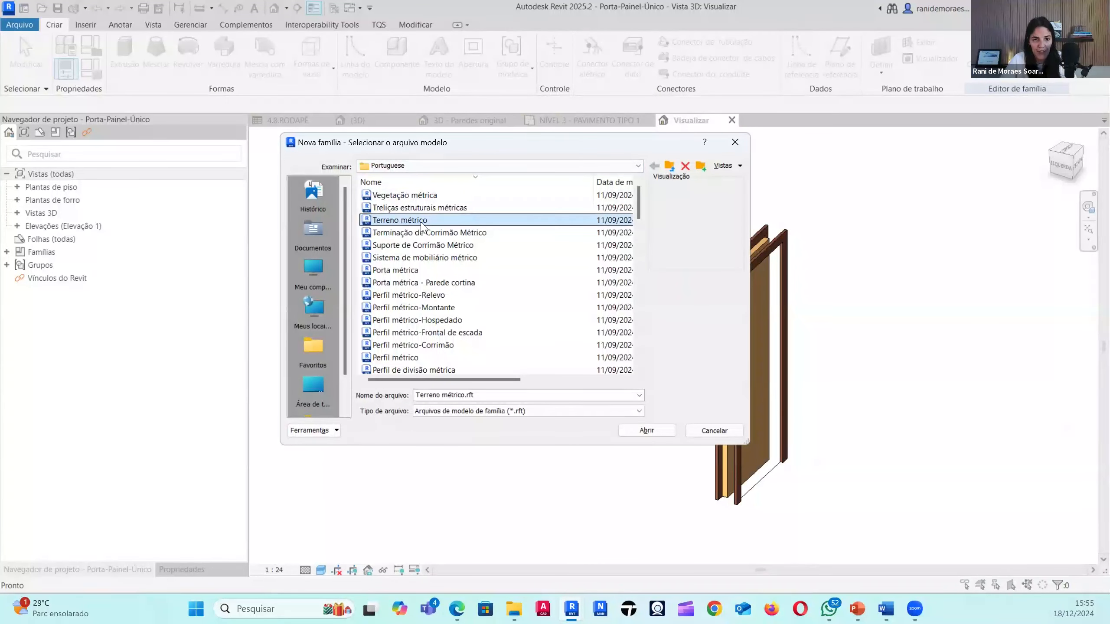
key(c)
click(450, 233)
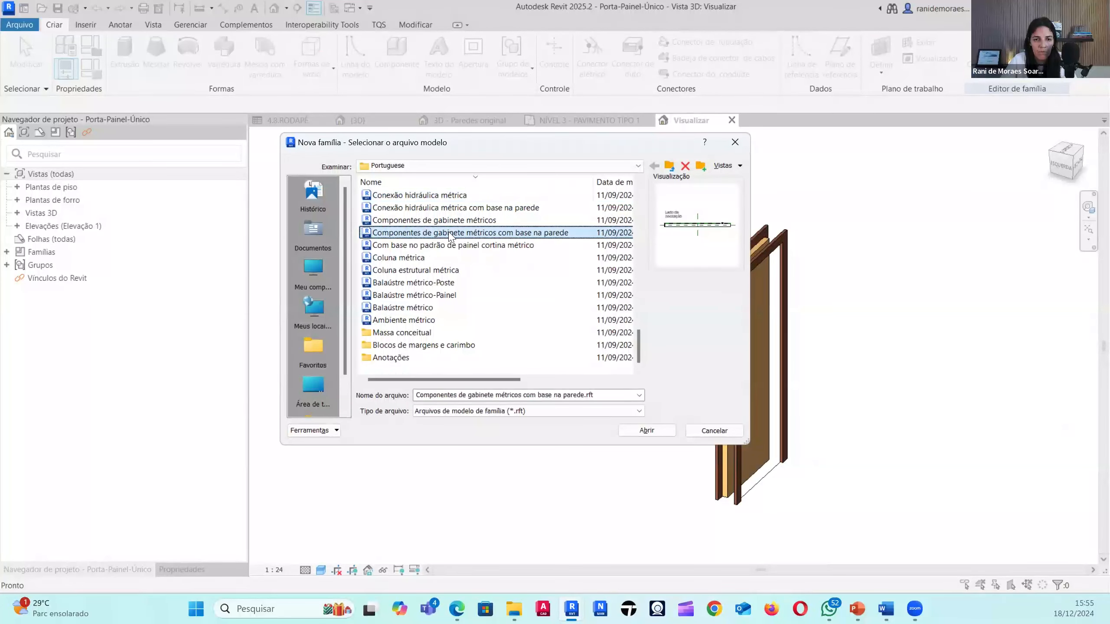
click(474, 223)
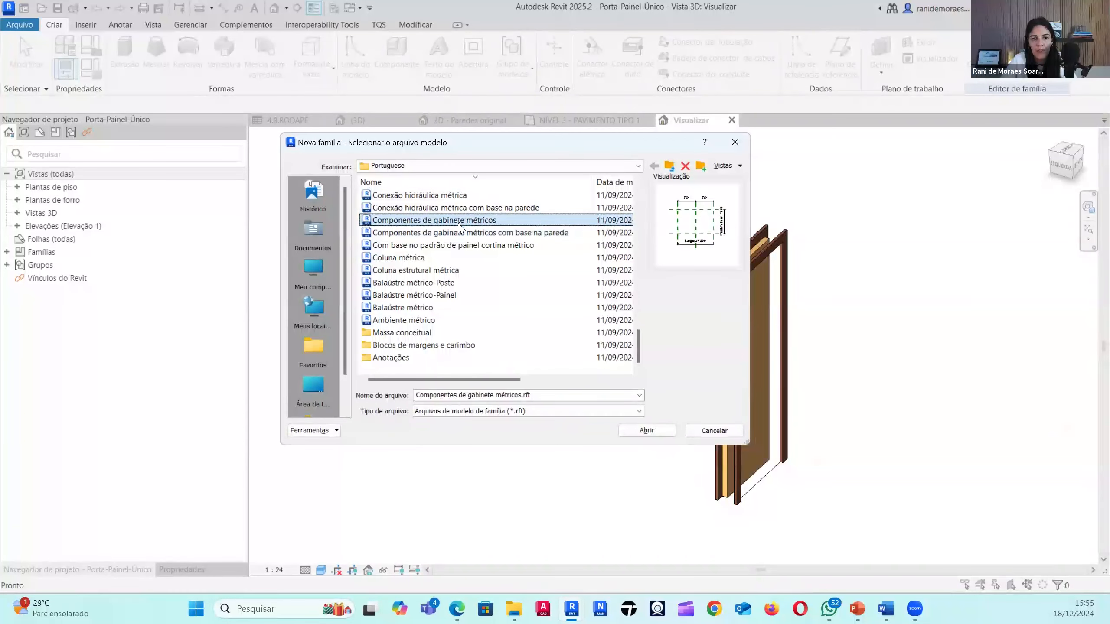
click(647, 432)
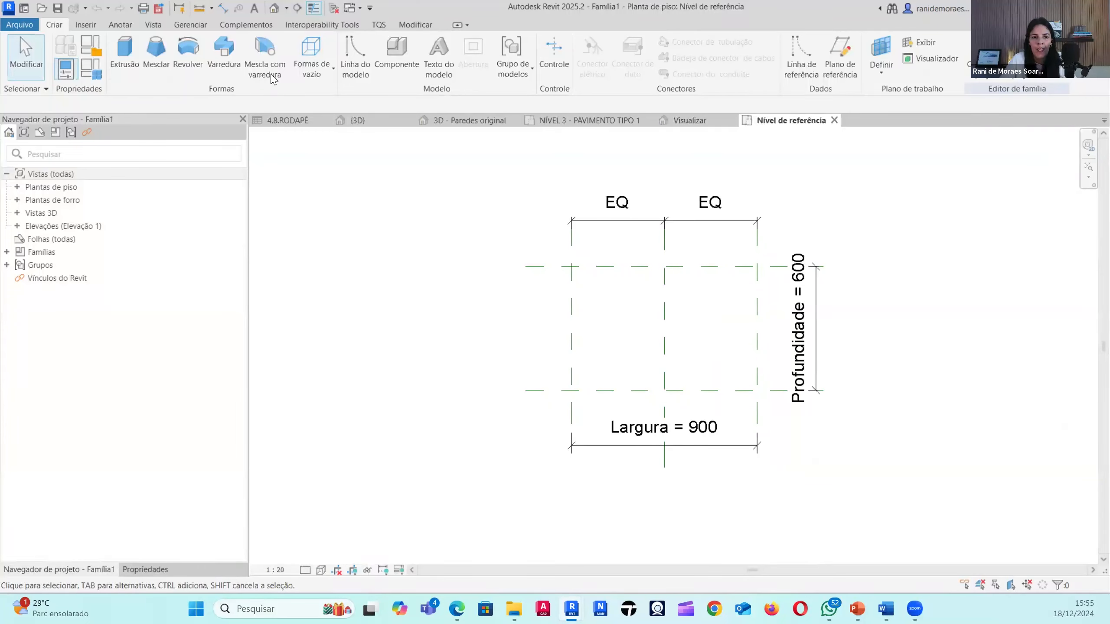
- Start an extrusion and sketch a 900 x 600 rectangular profile on the outer reference plane intersections
middle_drag(867, 461, 771, 477)
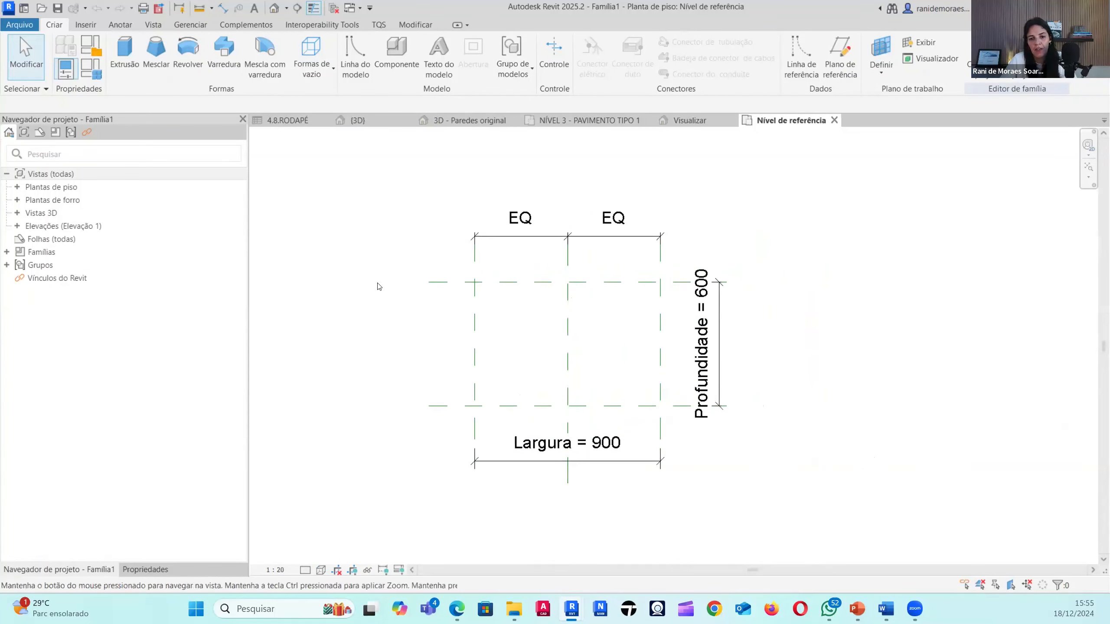
middle_drag(761, 430, 788, 427)
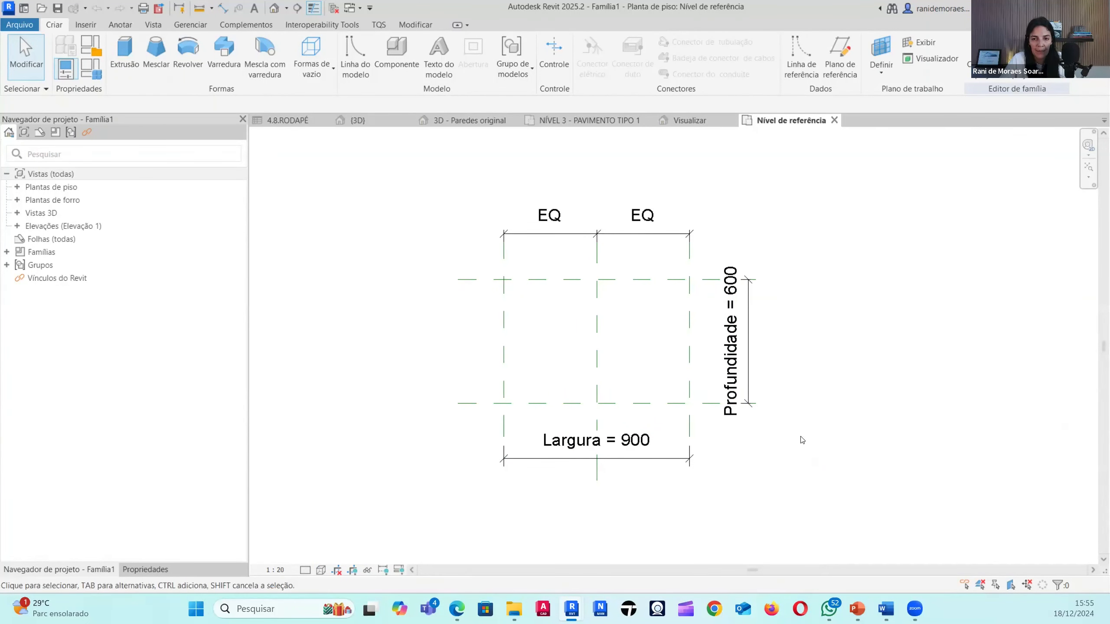
click(125, 52)
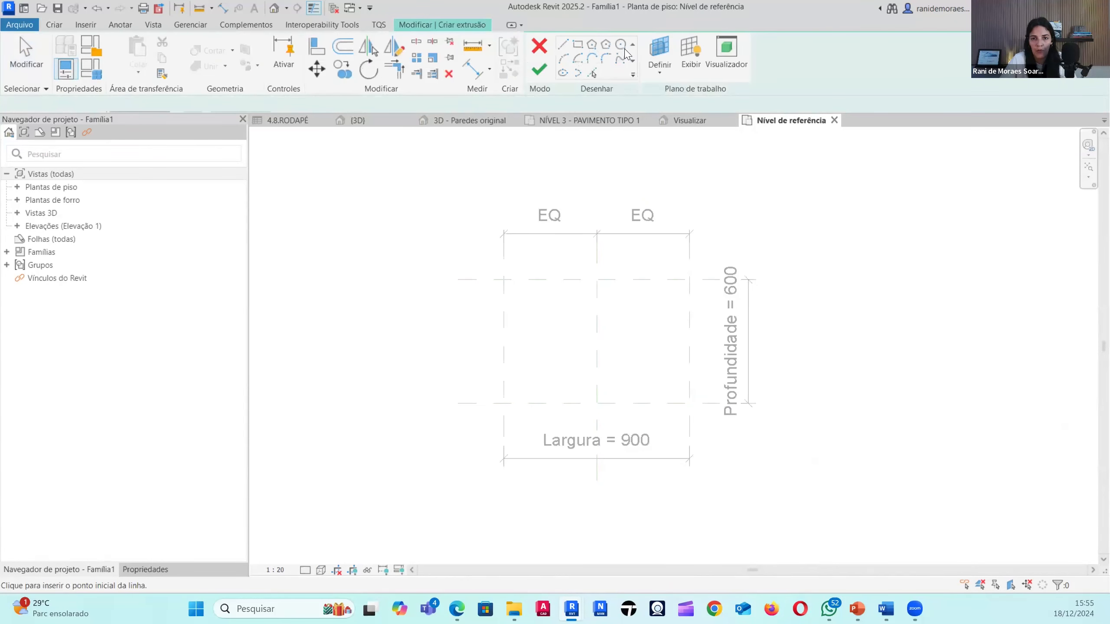
click(655, 45)
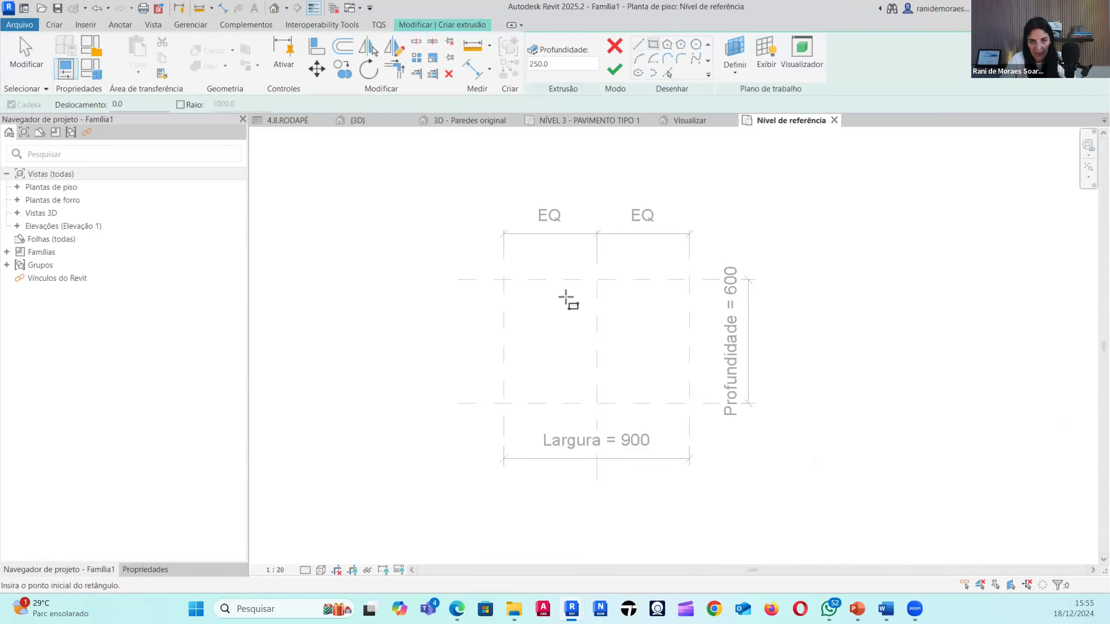
click(504, 279)
click(690, 403)
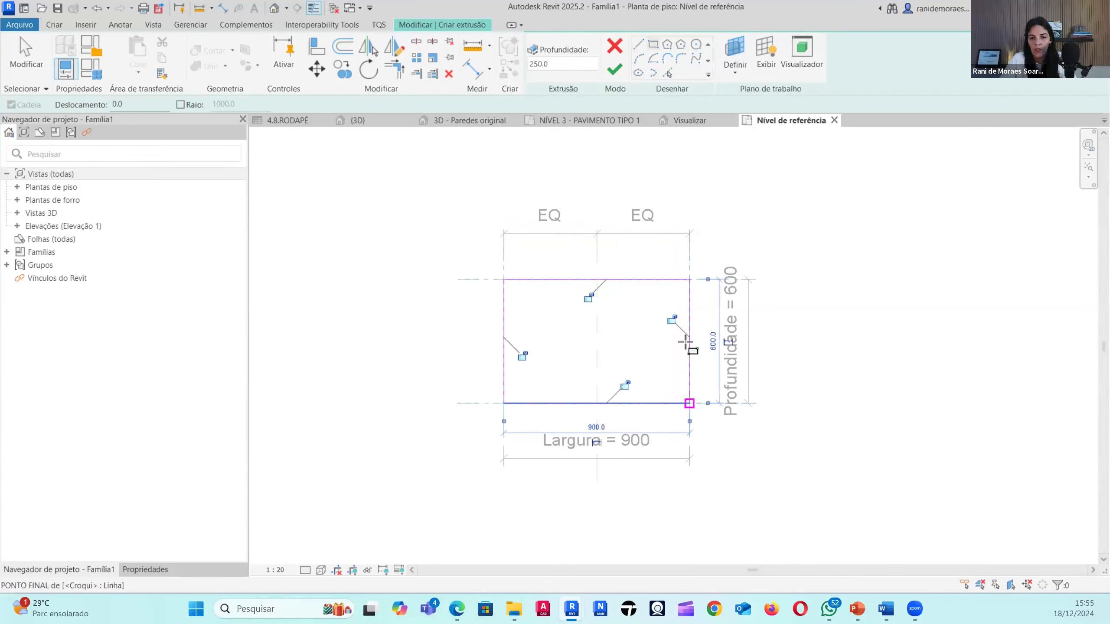
- Lock the rectangle's edges to the reference planes and finish the extrusion sketch
click(521, 356)
click(625, 385)
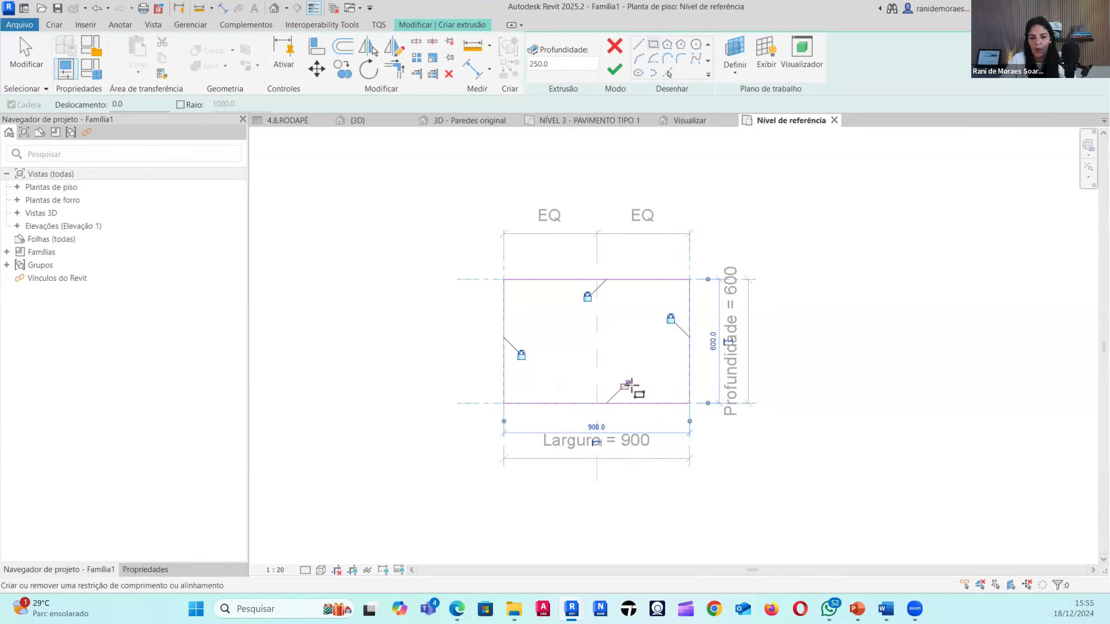
key(Escape)
key(Escape)
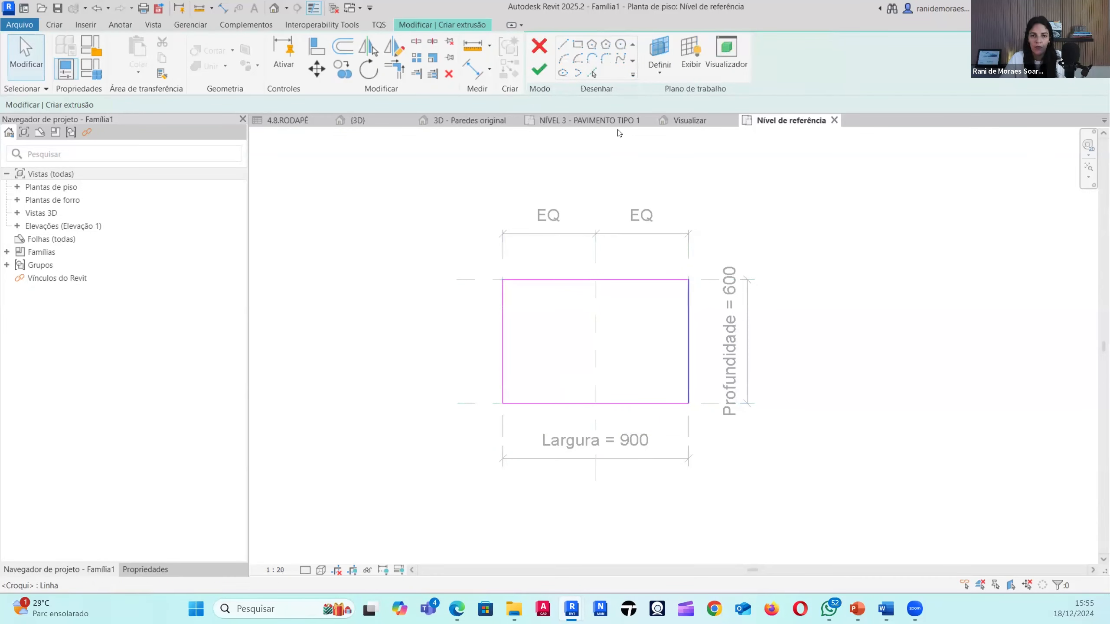
click(538, 69)
- Set the Profundidade dimension of the cabinet component to 150
click(736, 327)
click(738, 324)
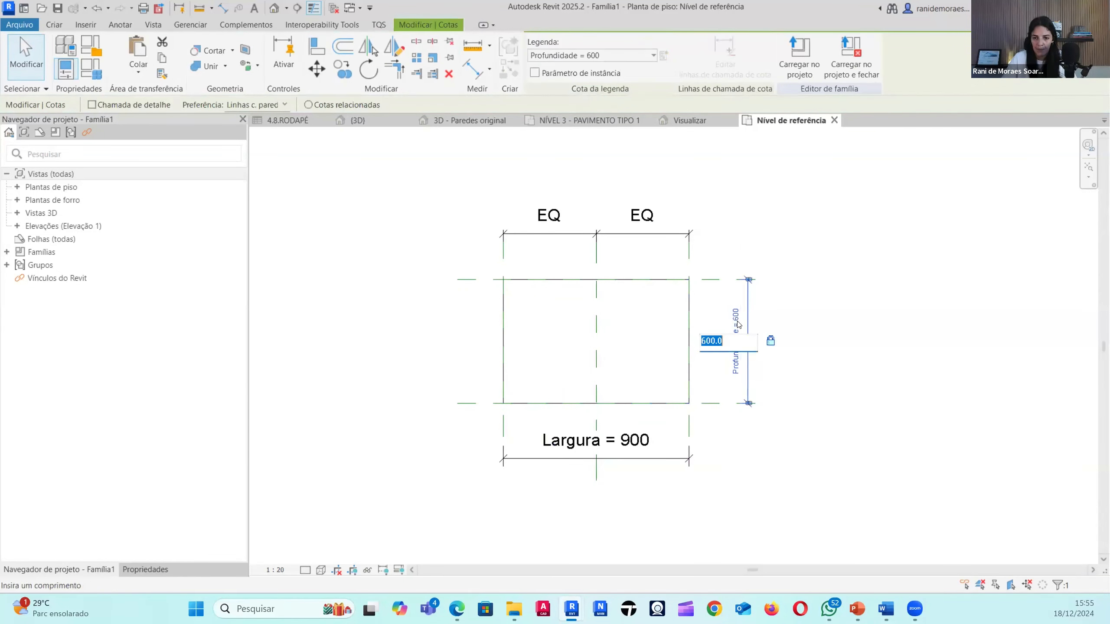
text(150)
key(Return)
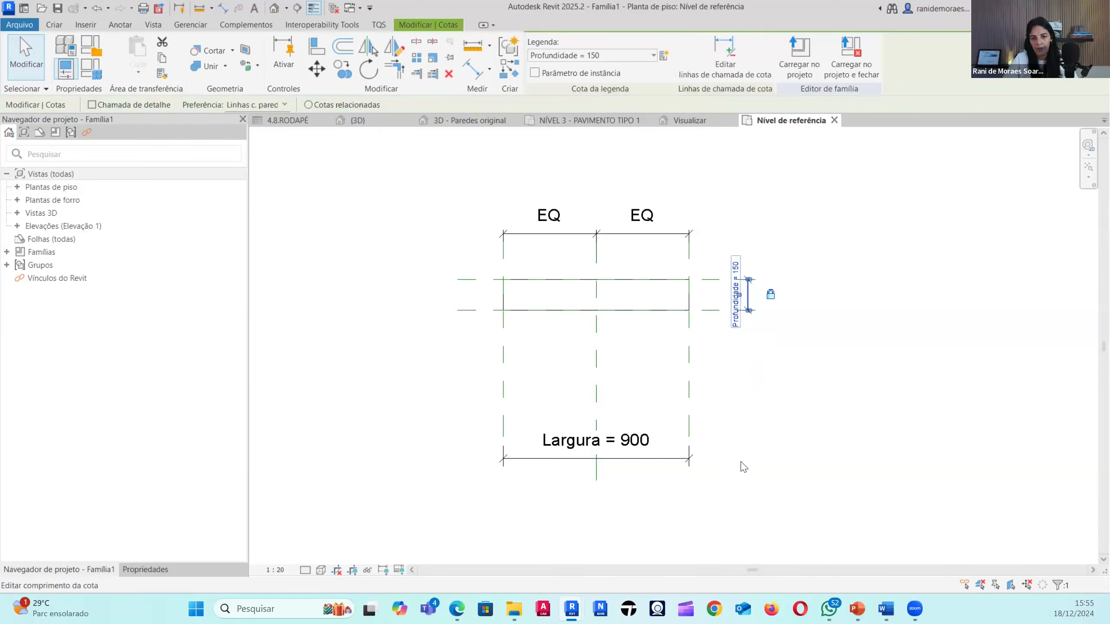
key(Escape)
click(672, 464)
click(742, 458)
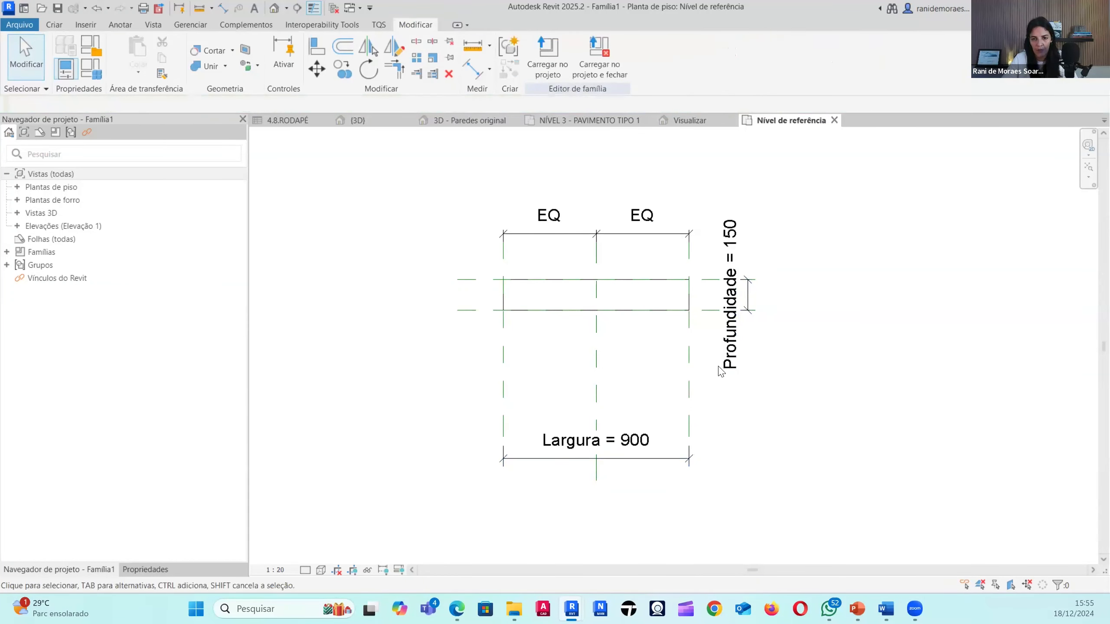
- Make the Profundidade and Largura dimensions instance parameters
click(718, 349)
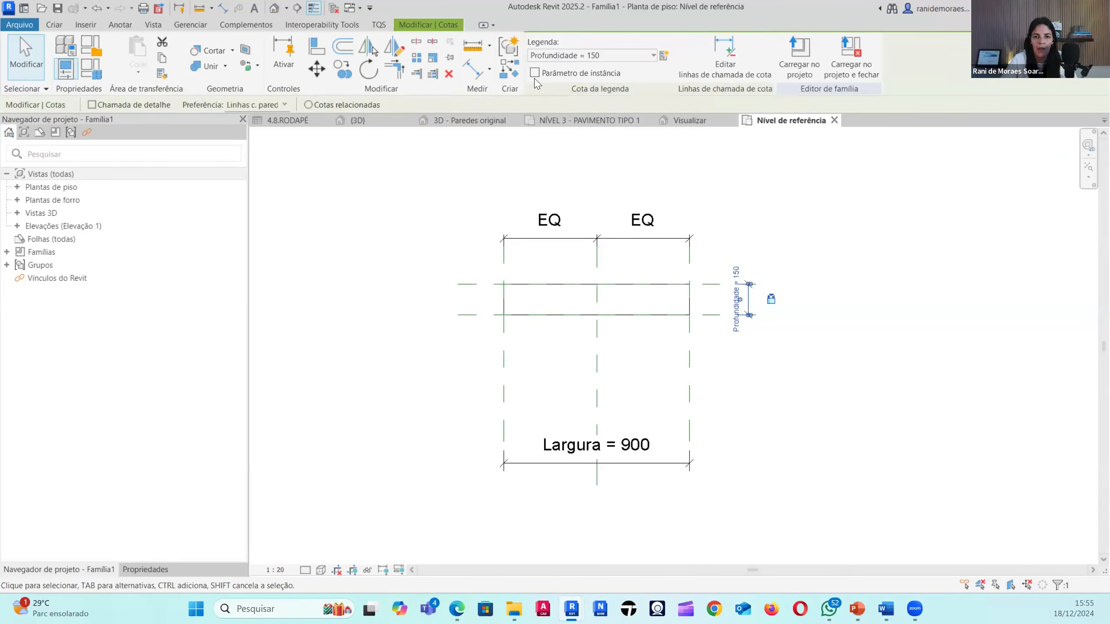
click(647, 464)
click(534, 73)
drag(664, 393, 669, 379)
click(779, 447)
middle_drag(781, 449, 785, 481)
scroll(597, 327, up, 1)
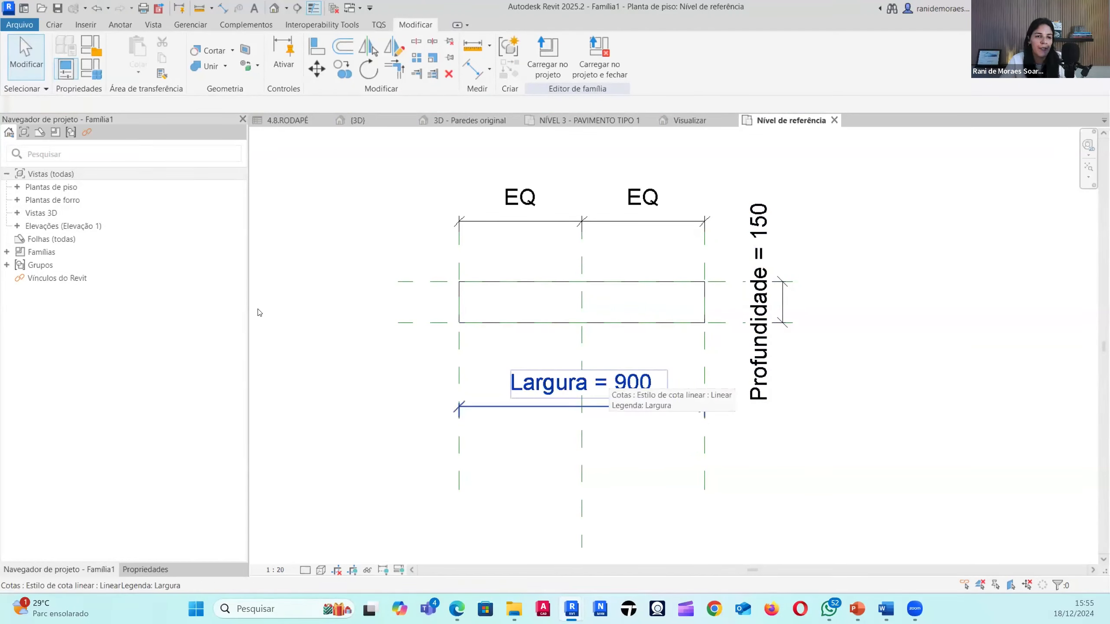
- In the Parte frontal elevation, stretch the extrusion's top edge to the upper reference plane and lock it there
double_click(61, 226)
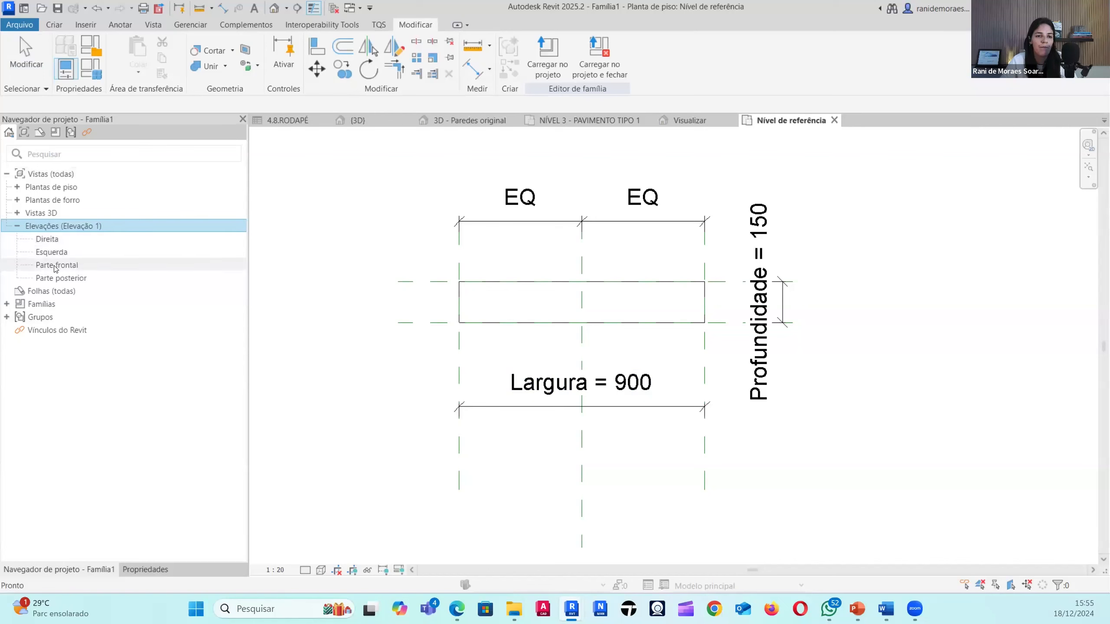
double_click(56, 267)
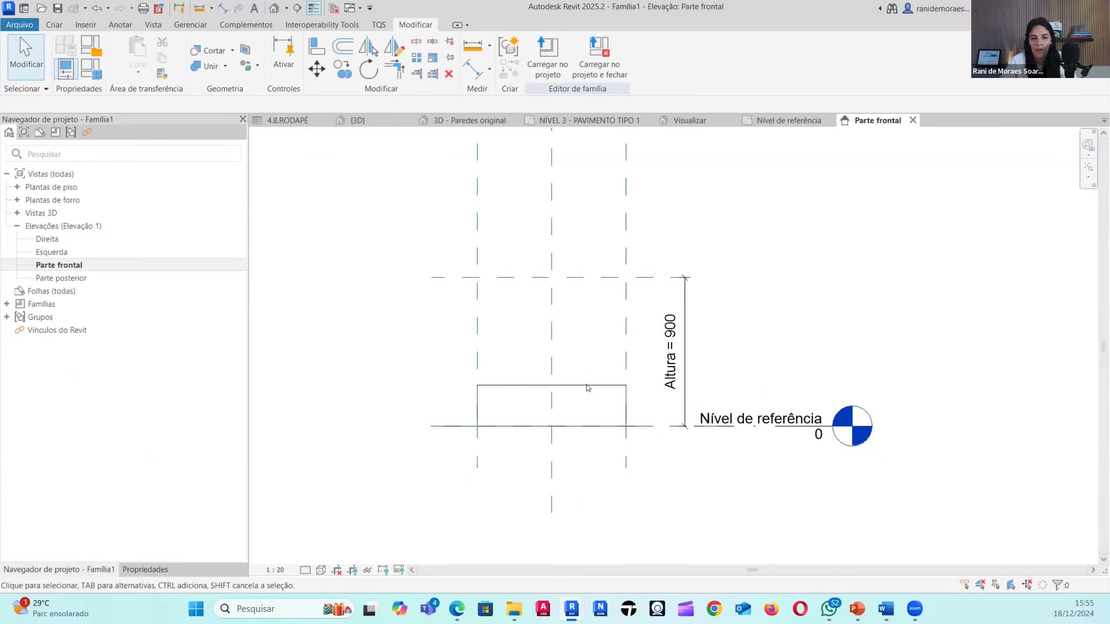
click(551, 384)
drag(551, 380, 559, 279)
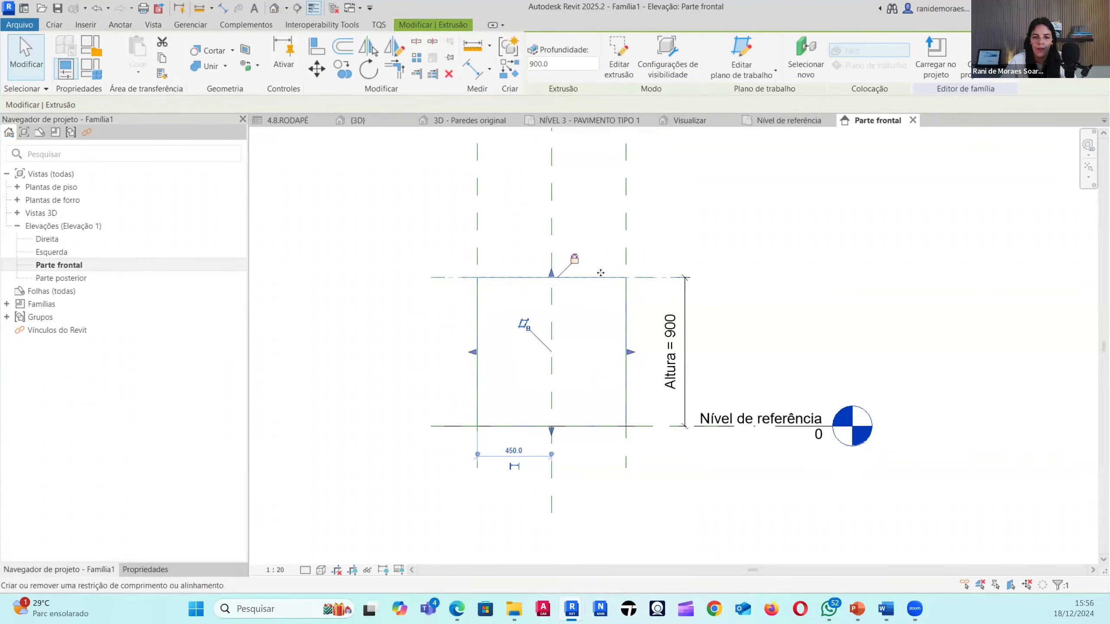
click(721, 352)
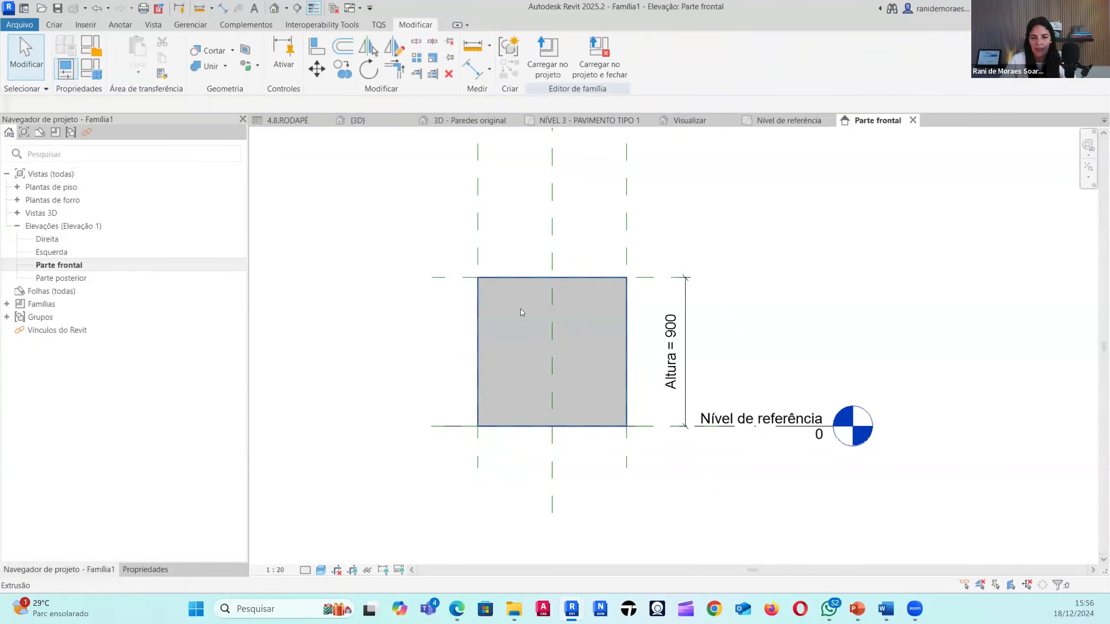
- Set the Altura dimension of the extrusion to 30
click(676, 341)
click(678, 340)
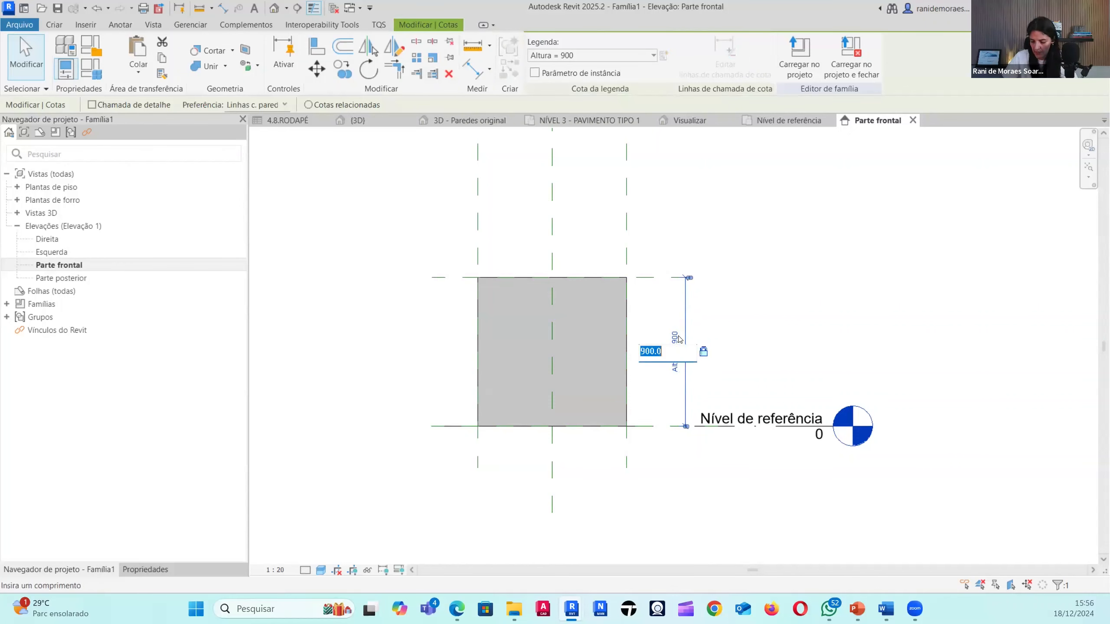
key(Return)
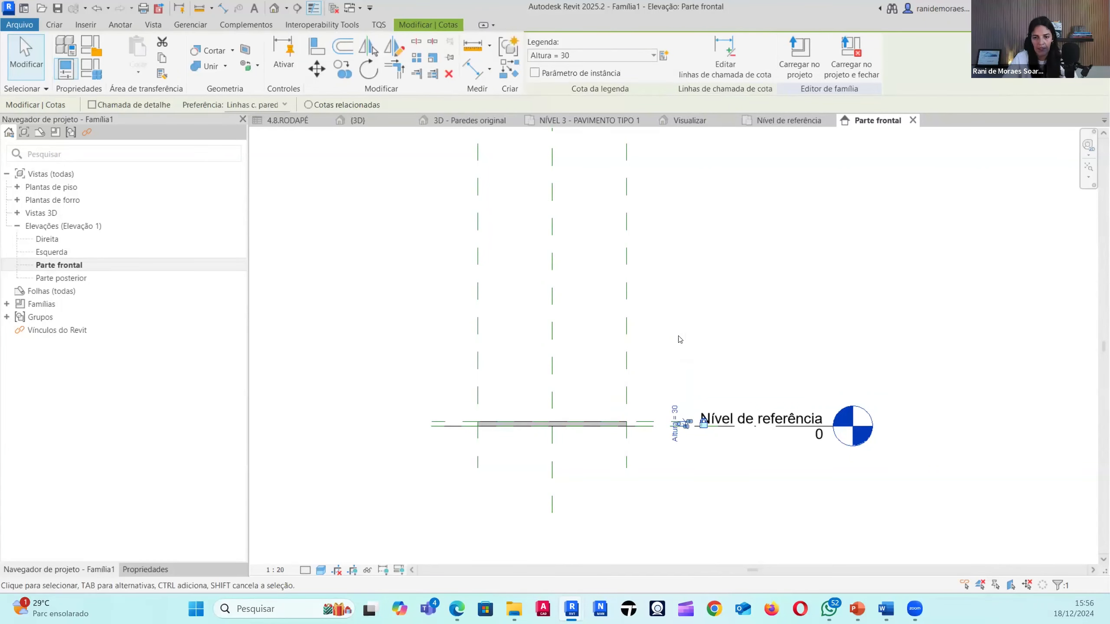
scroll(677, 350, up, 3)
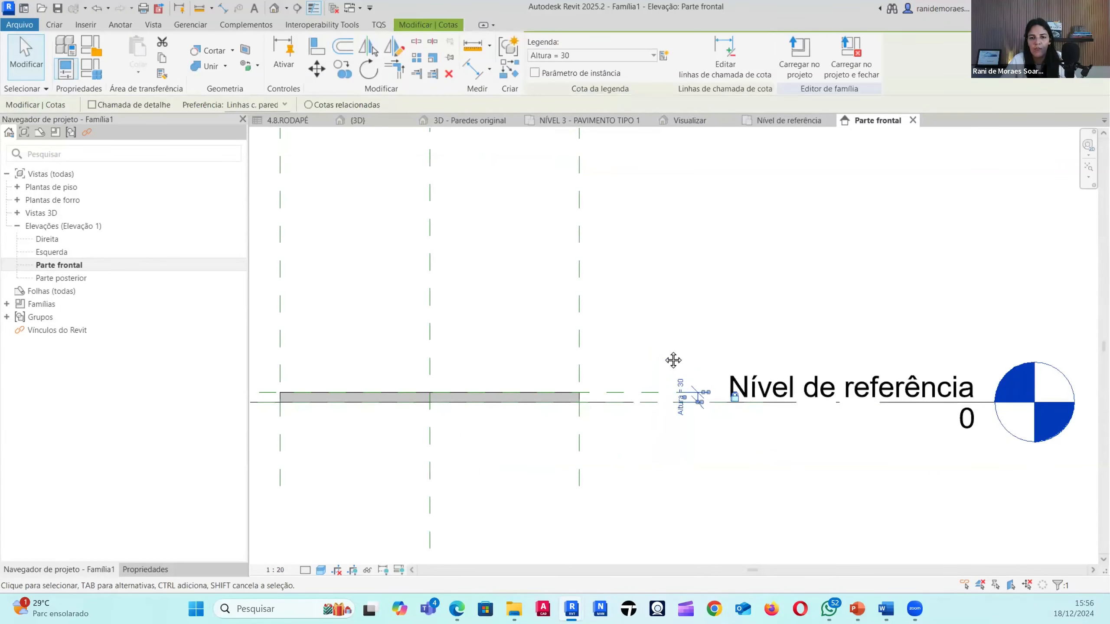
click(674, 290)
scroll(664, 306, up, 1)
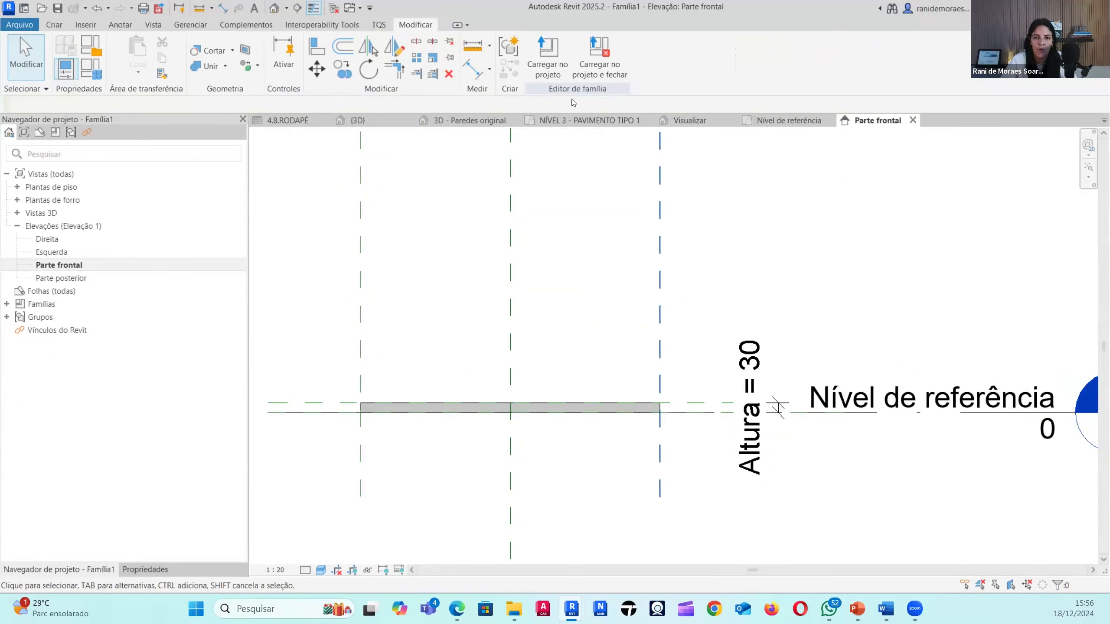
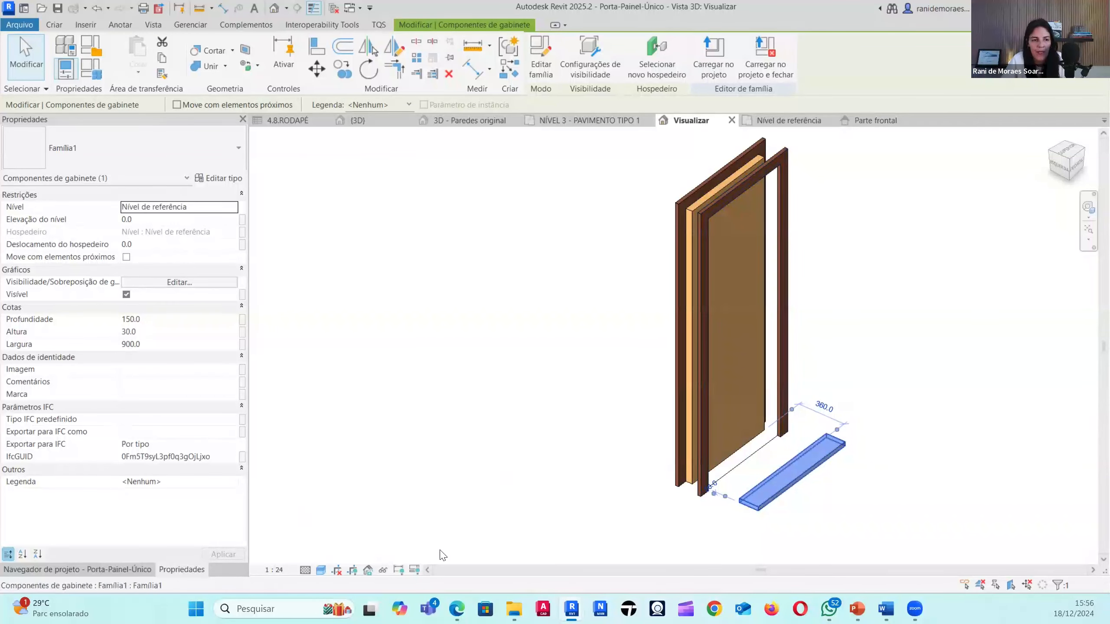
- Open the door family's Nível de referência floor plan with the placed cabinet component in view
click(114, 568)
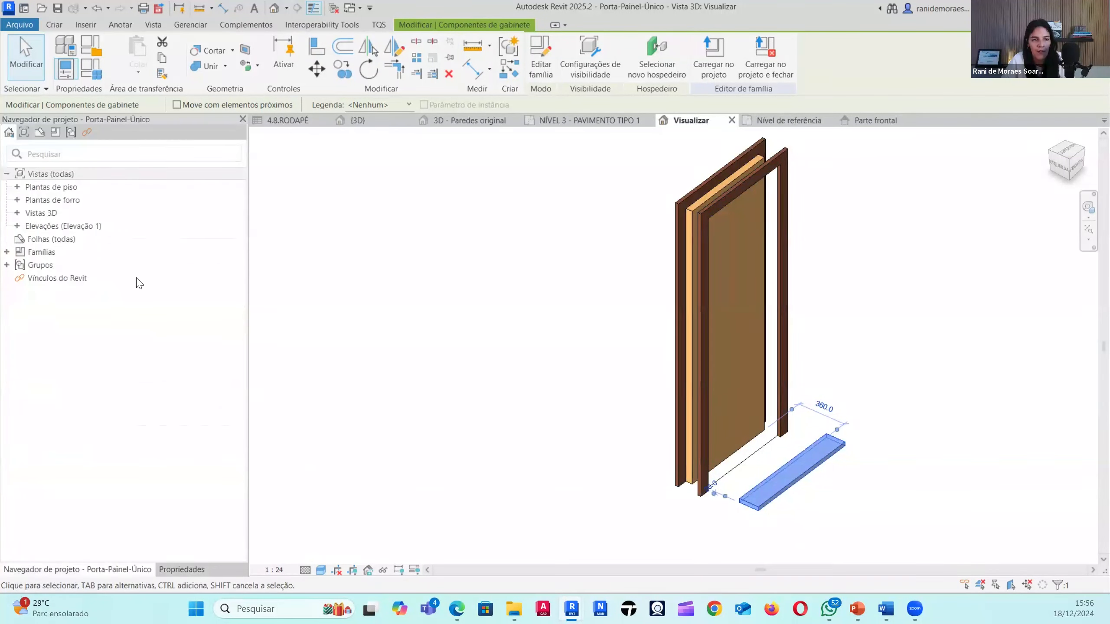
double_click(51, 187)
double_click(70, 200)
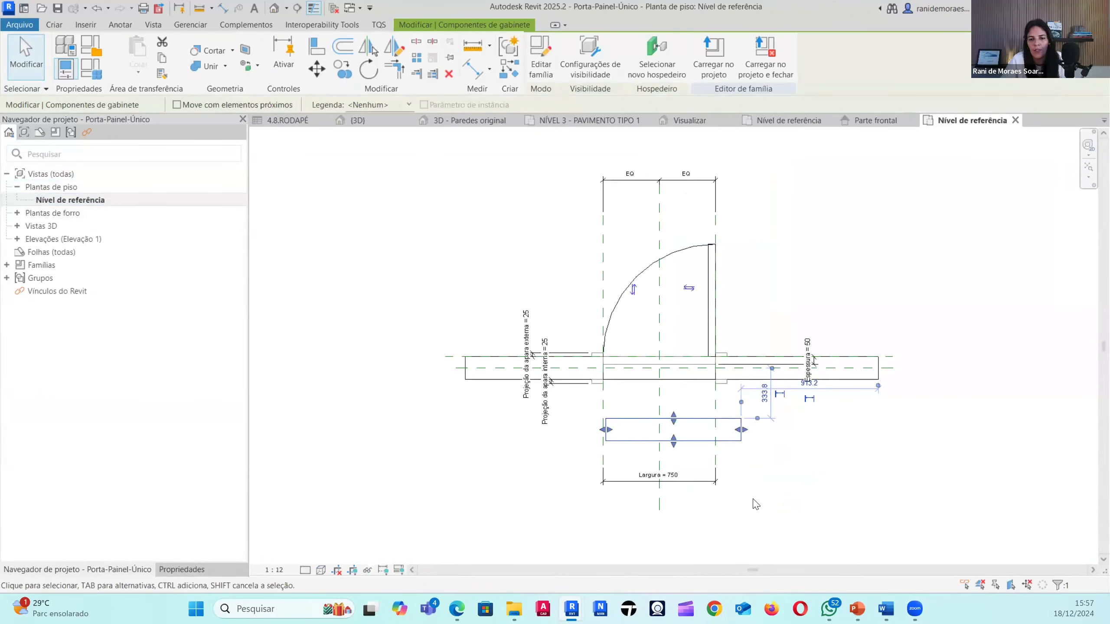
scroll(665, 395, up, 2)
click(665, 395)
scroll(664, 395, up, 3)
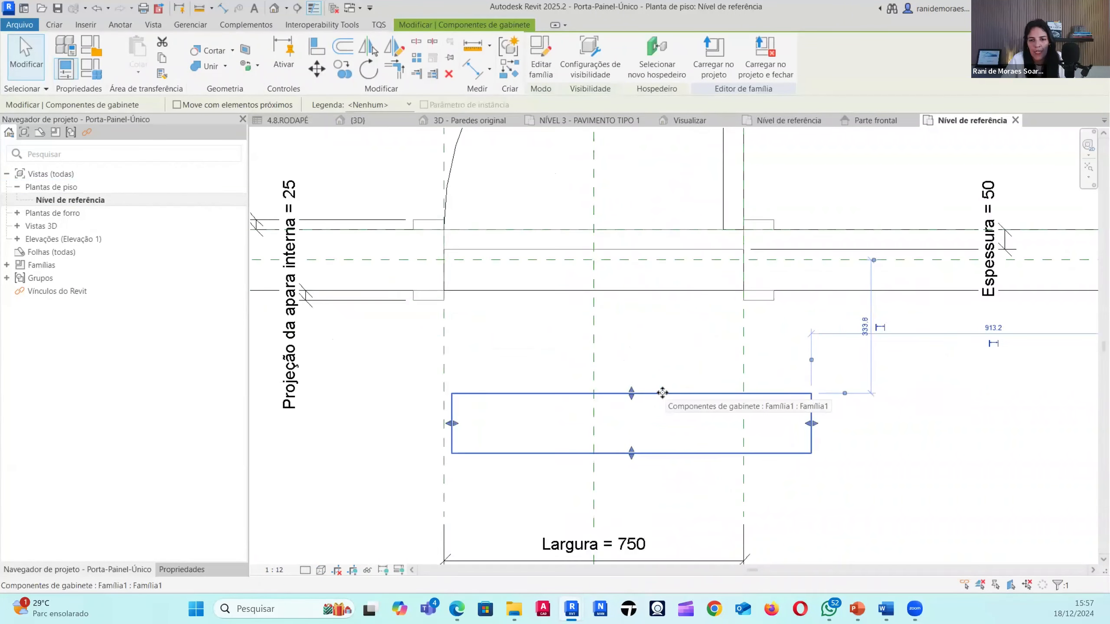
scroll(682, 386, down, 2)
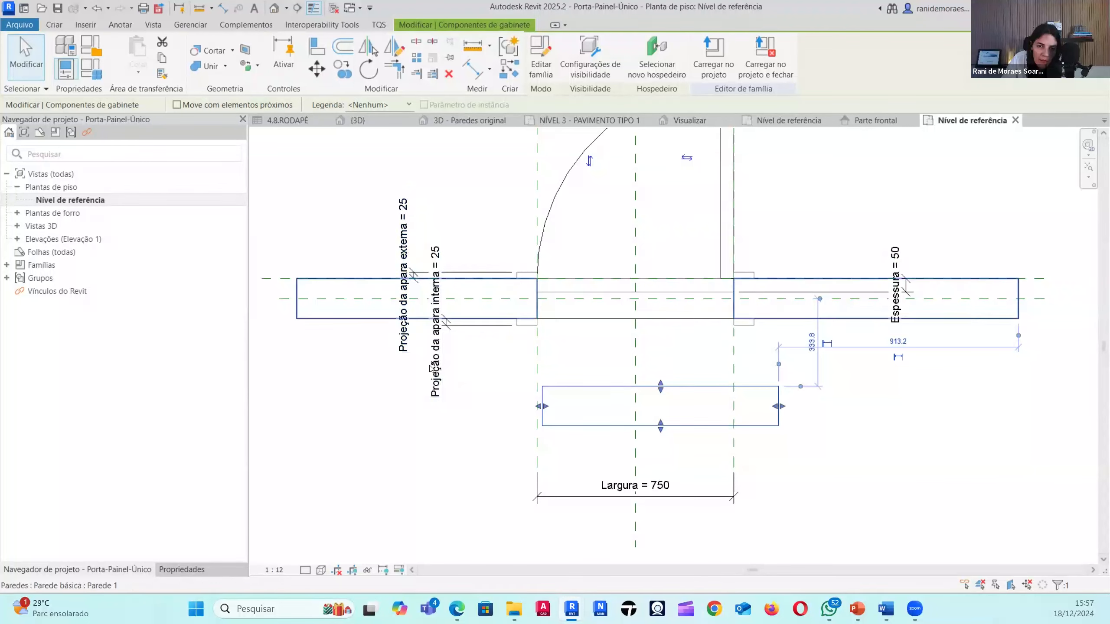
- Try to stretch the cabinet component's back and front edges to the two wall faces and lock them
scroll(772, 446, down, 2)
scroll(643, 338, up, 2)
drag(701, 423, 702, 316)
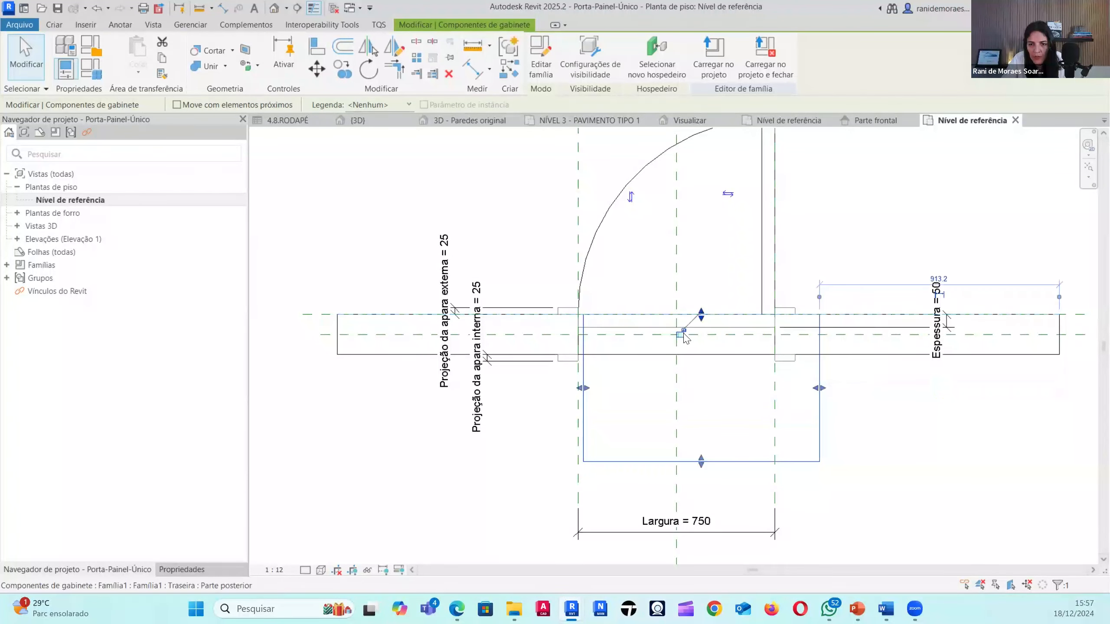
drag(701, 461, 717, 358)
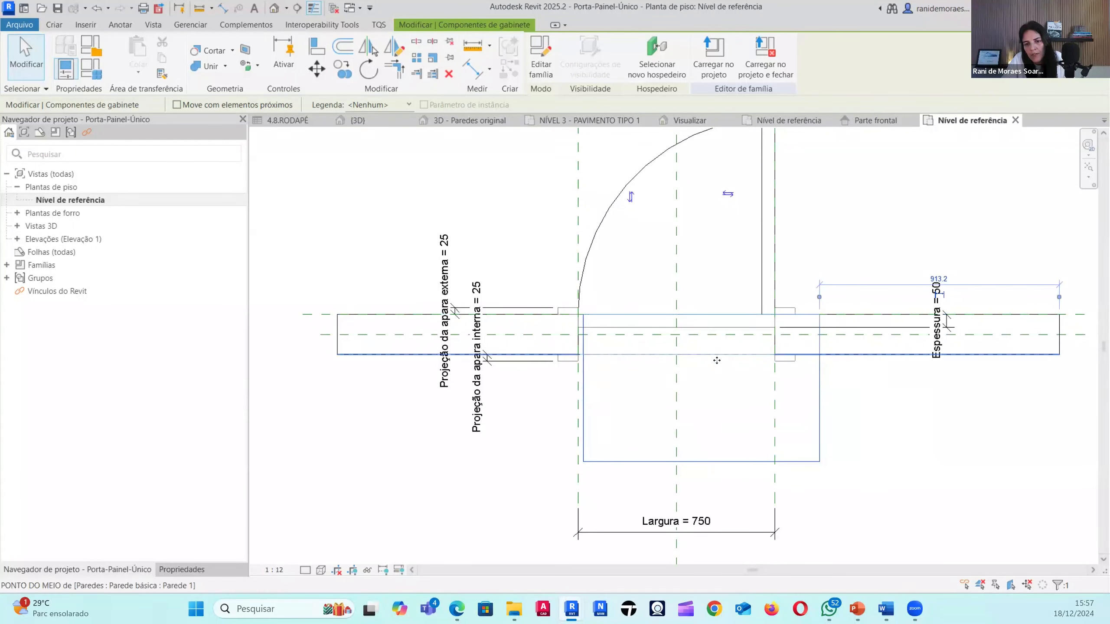
click(681, 375)
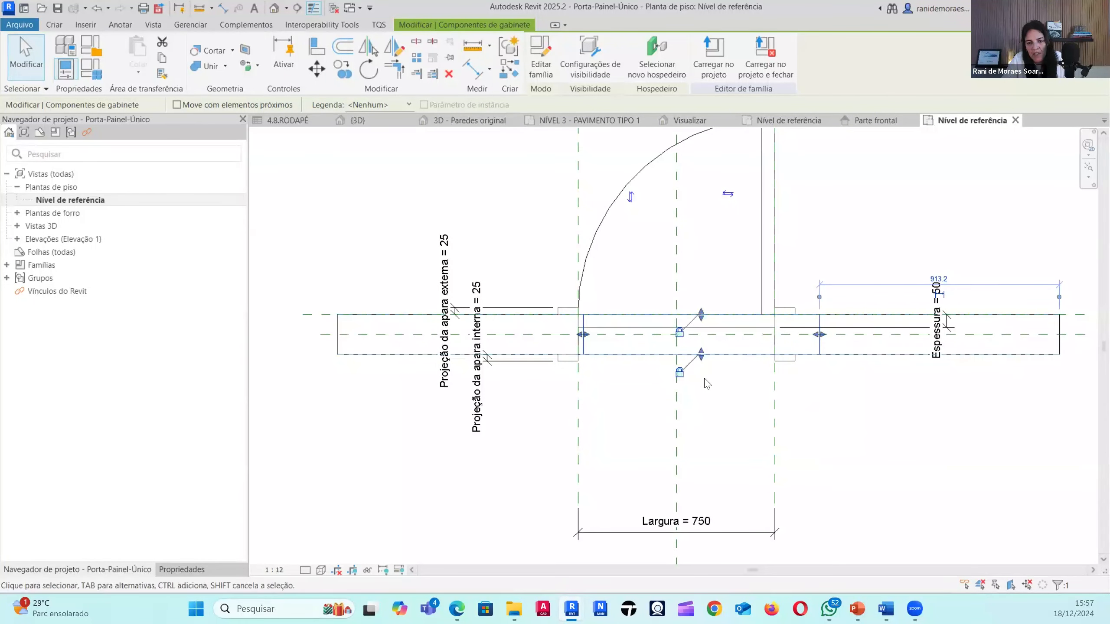
click(717, 387)
middle_drag(716, 385, 713, 389)
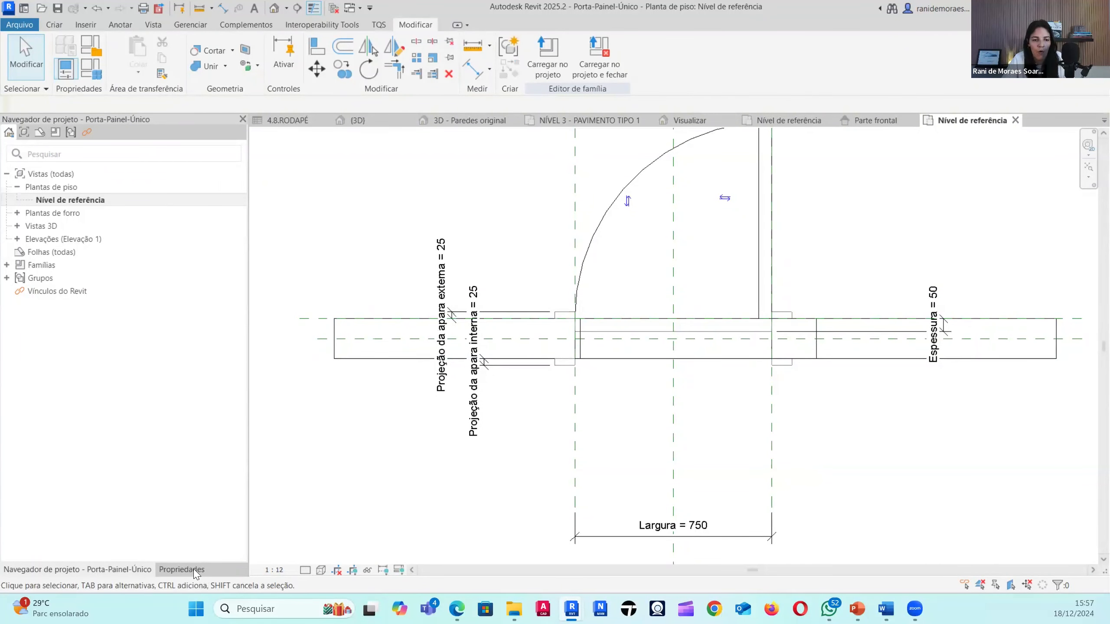
- Show the properties, undo the stretching of the component's edges and display the plan view shaded
click(181, 569)
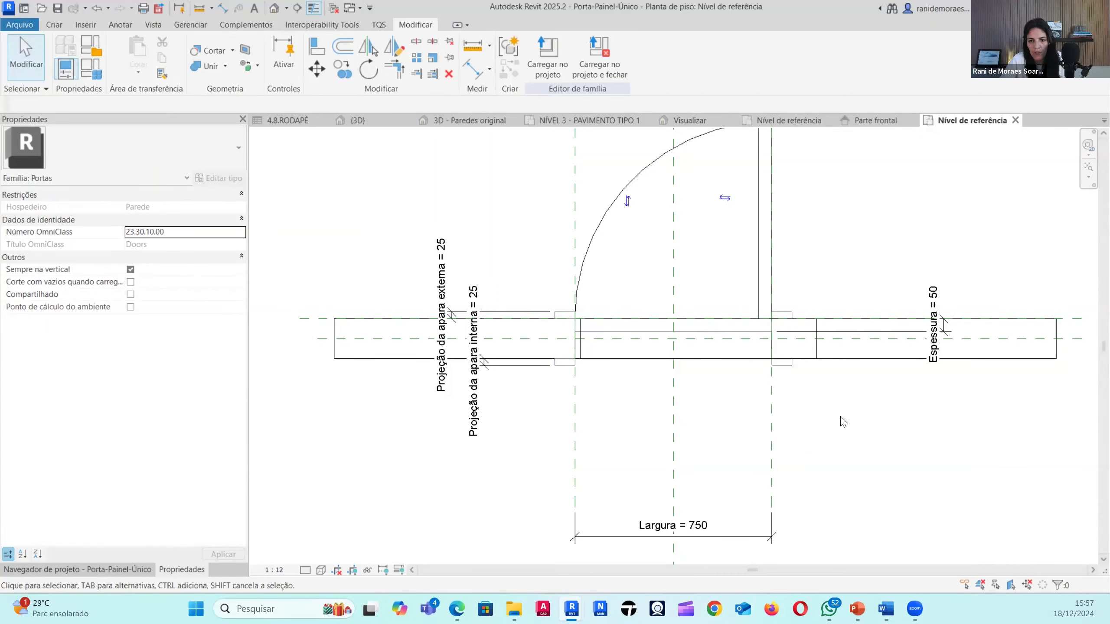
middle_drag(840, 418, 843, 414)
key(ctrl+z)
key(ctrl+z)
key(s)
key(d)
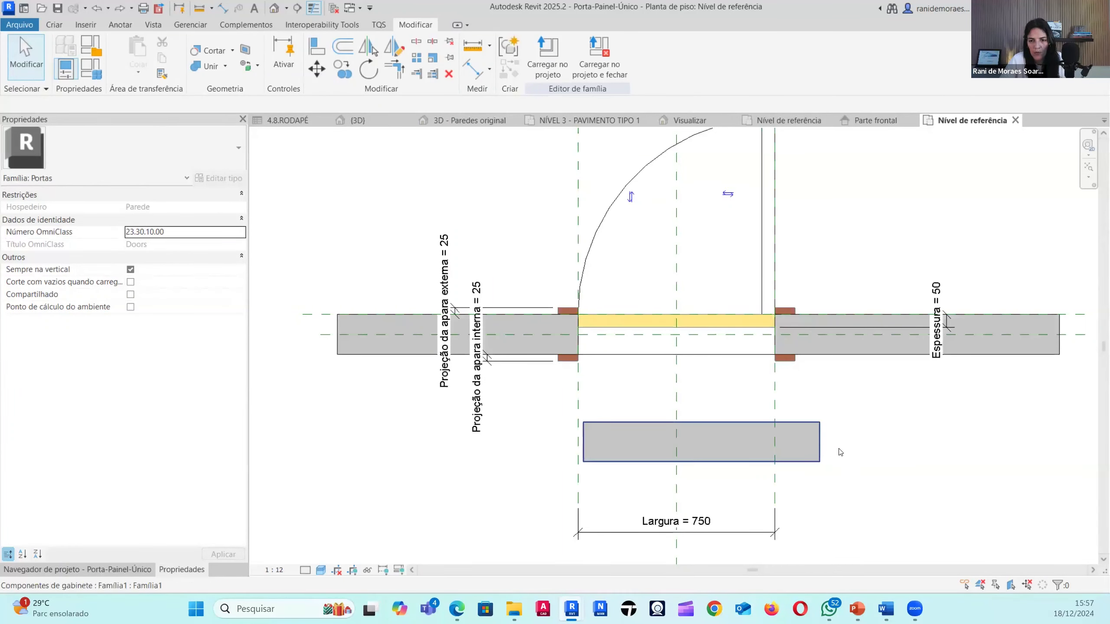
- Associate the cabinet component's Largura with the door family's Largura parameter
click(840, 451)
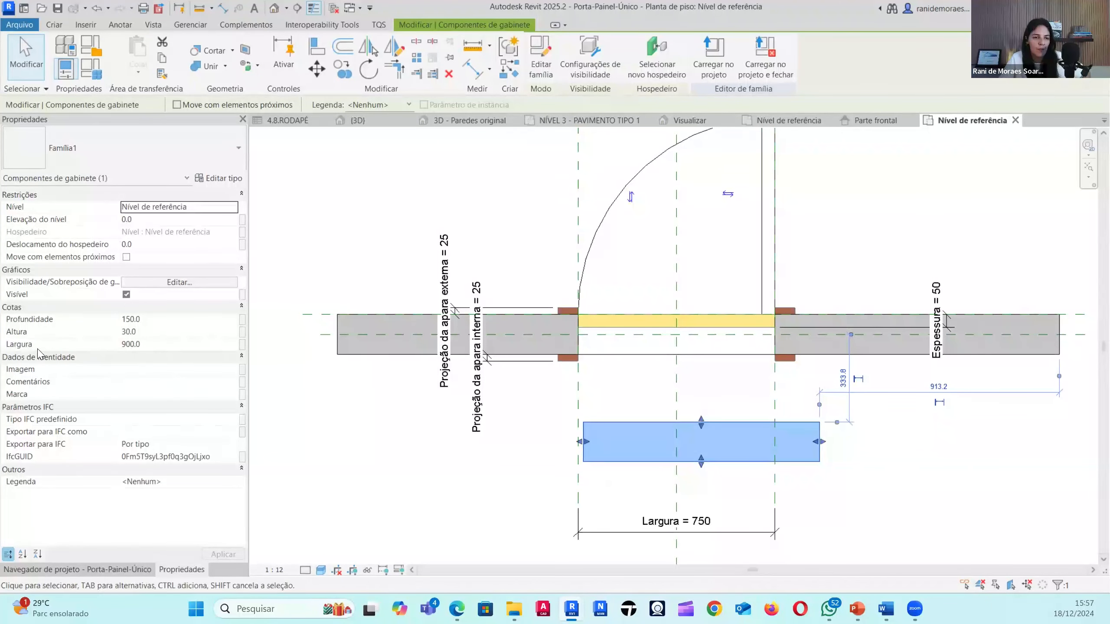
click(242, 347)
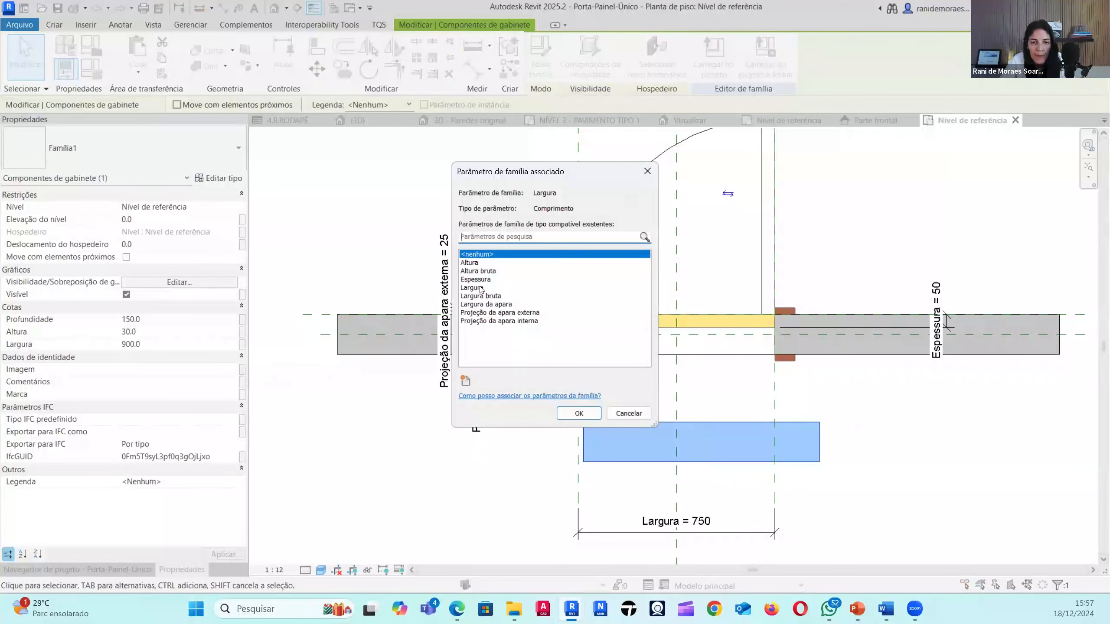
click(481, 288)
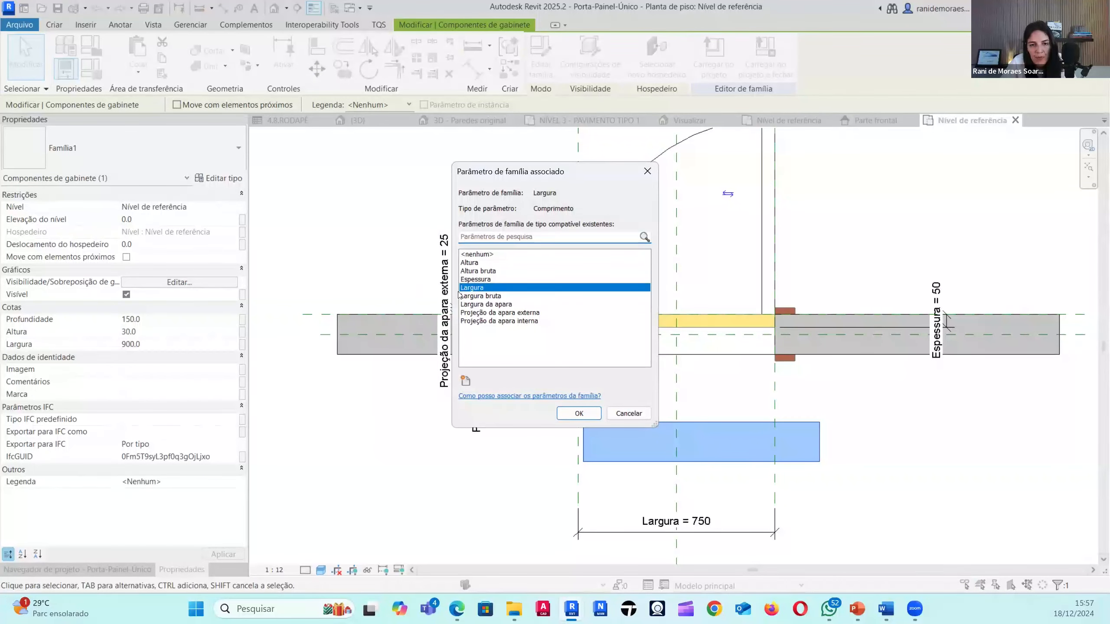
click(579, 414)
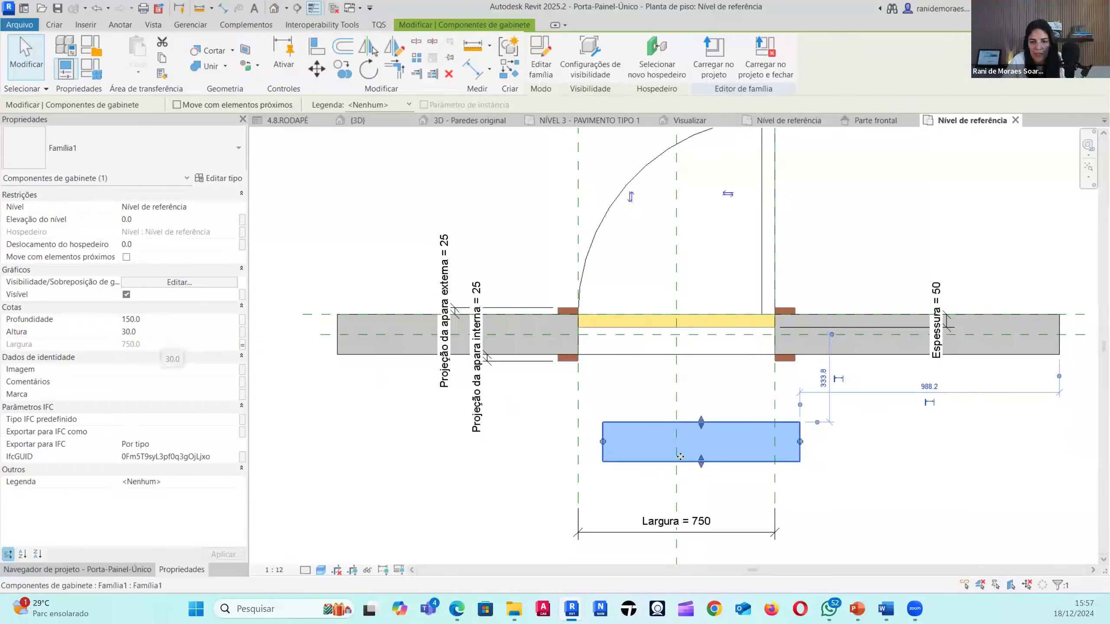
- Stretch the width-linked component's back and front edges to the outer and inner wall faces and lock both
click(769, 474)
click(709, 450)
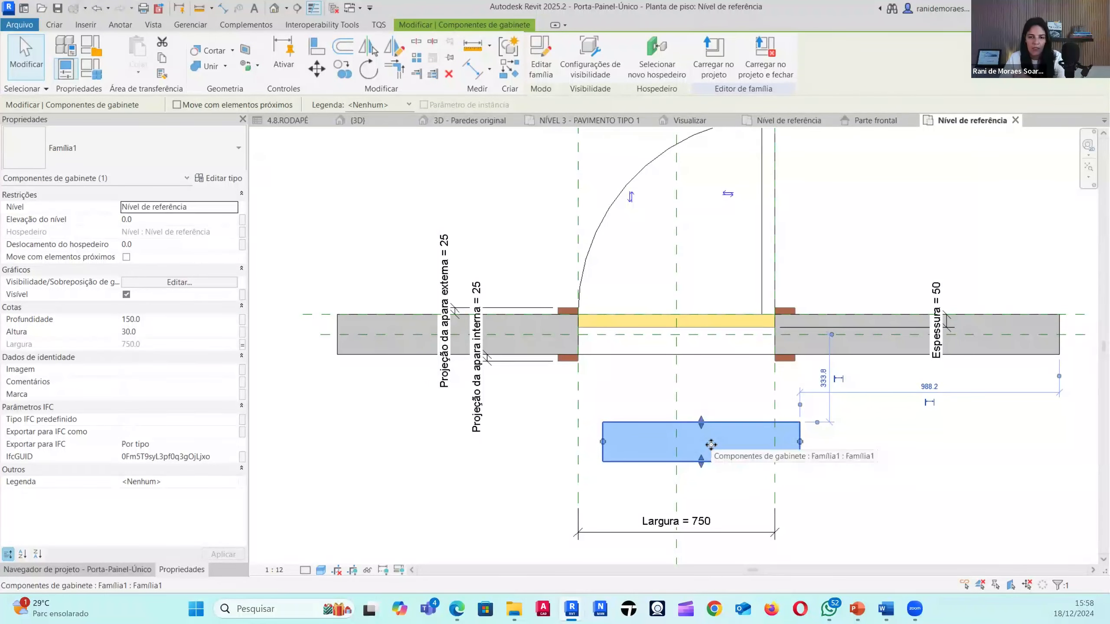
click(730, 416)
click(733, 438)
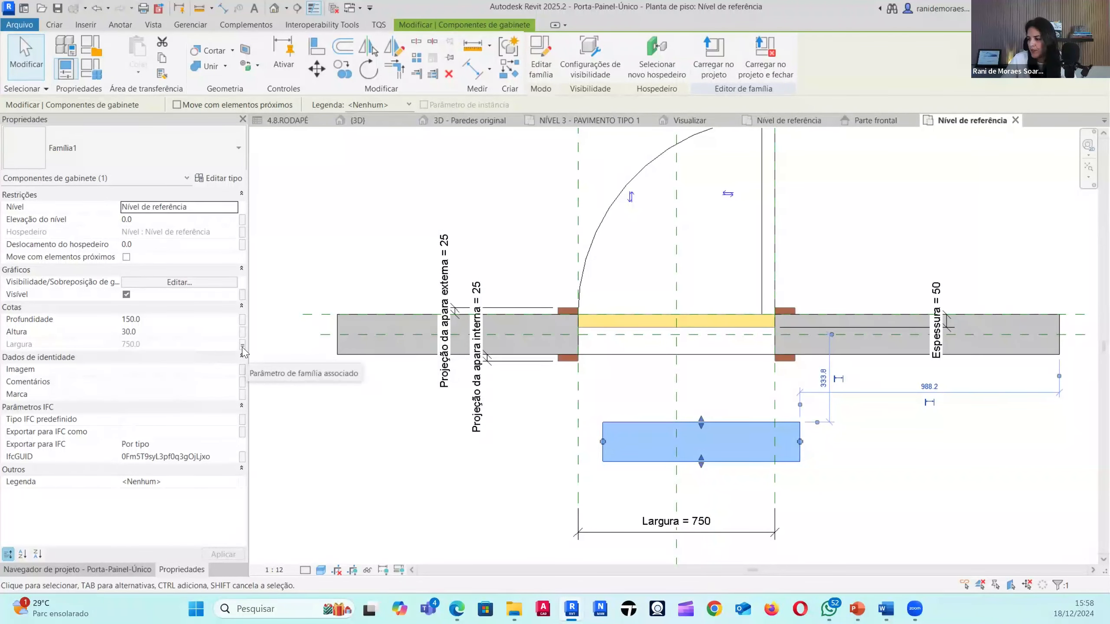
drag(704, 433, 705, 323)
drag(705, 377, 703, 355)
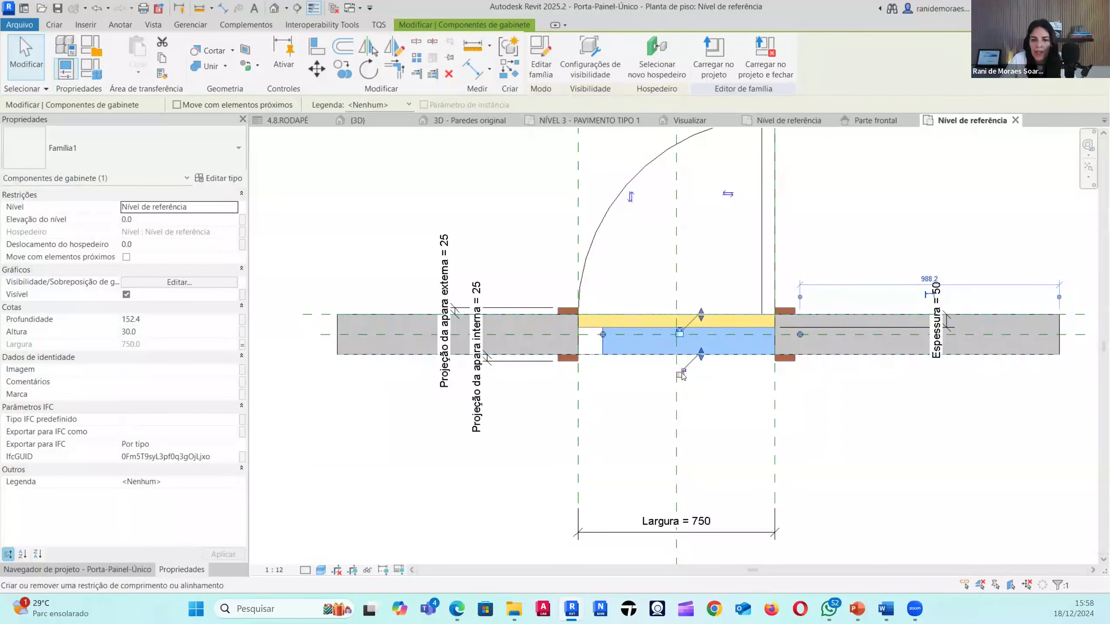
click(612, 362)
- Align the component's left end with the reference plane on the left side of the door opening
scroll(605, 339, up, 3)
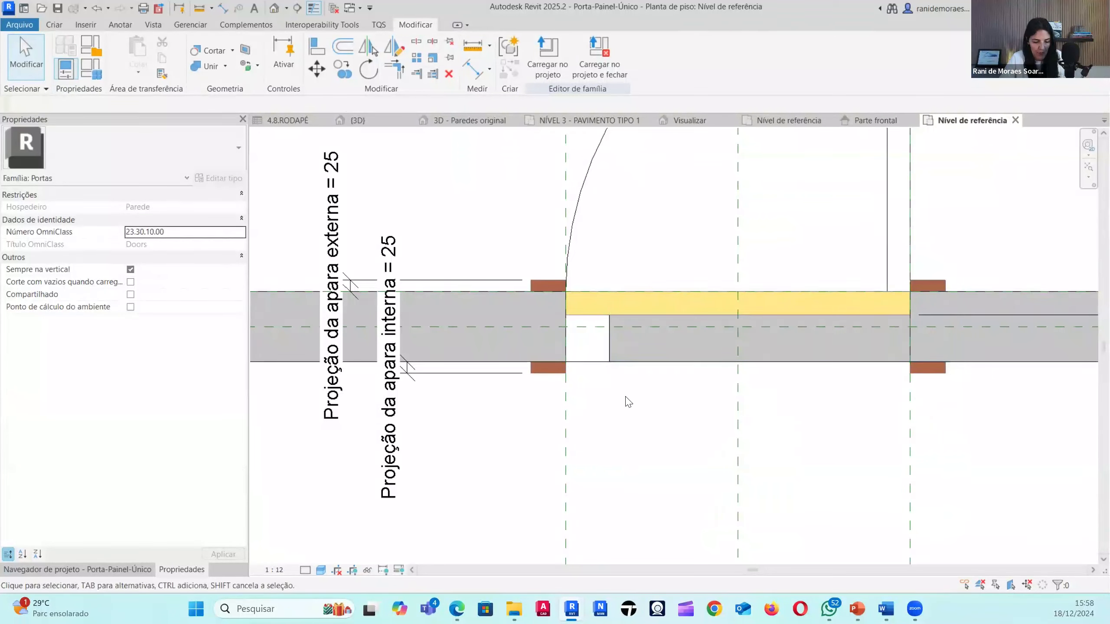
key(a)
key(l)
click(565, 404)
click(609, 340)
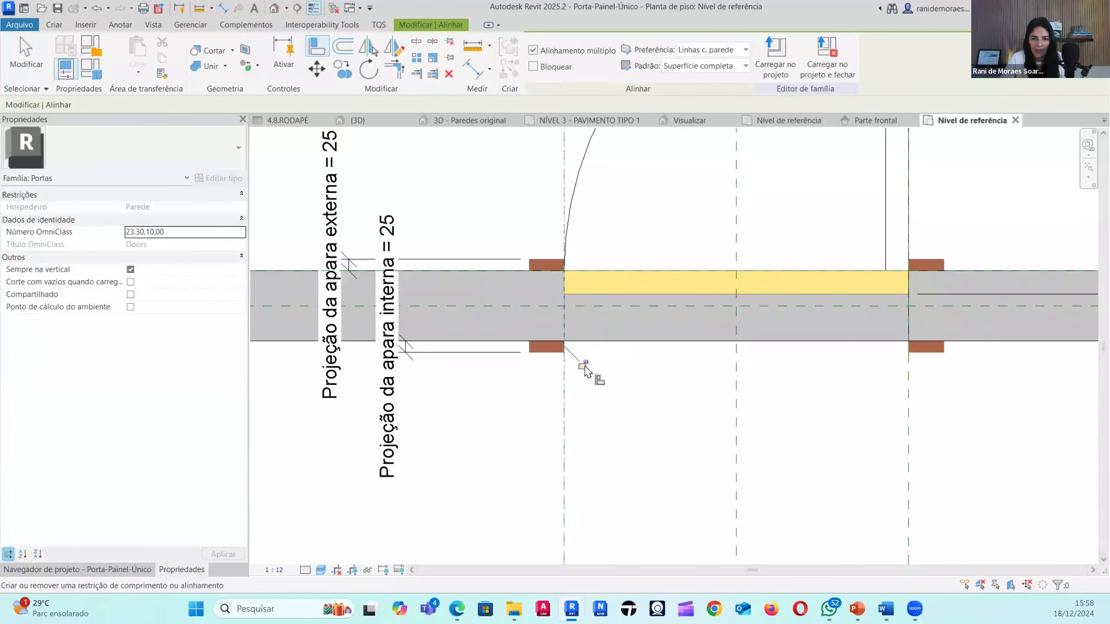
- Finish the alignment and inspect the threshold component in the plan and in the family's 3D view
key(Escape)
key(Escape)
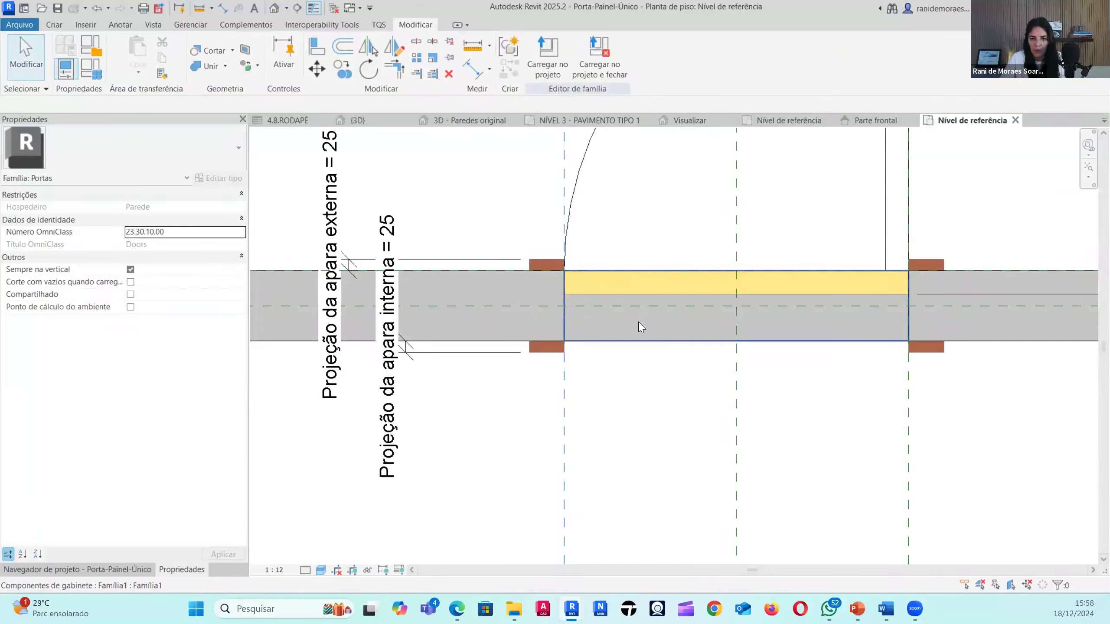
click(641, 327)
scroll(601, 433, down, 5)
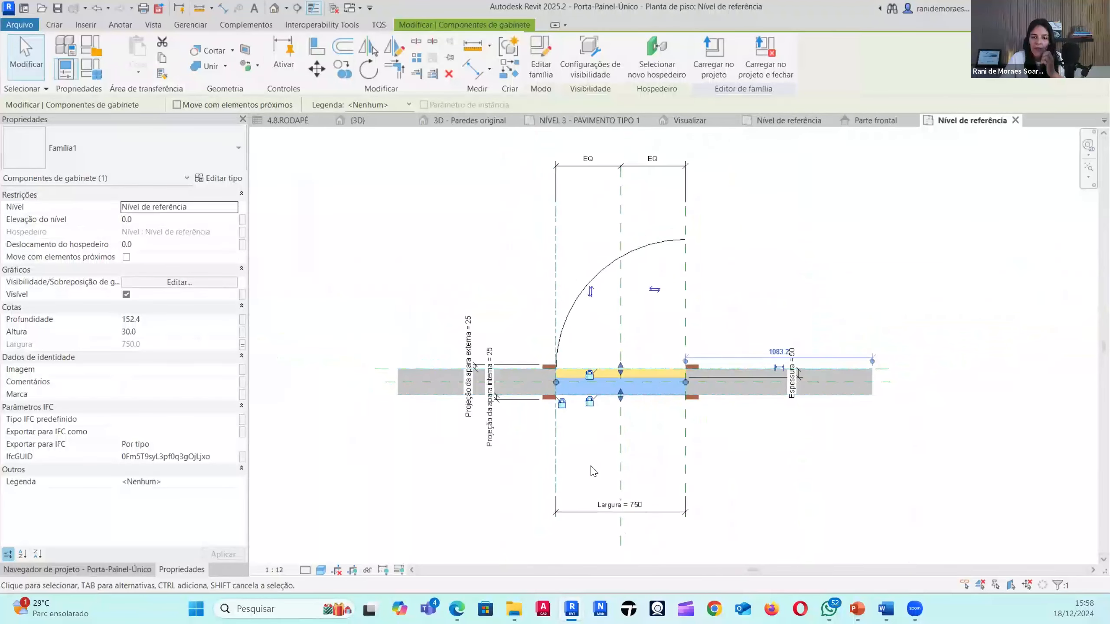
scroll(591, 467, up, 3)
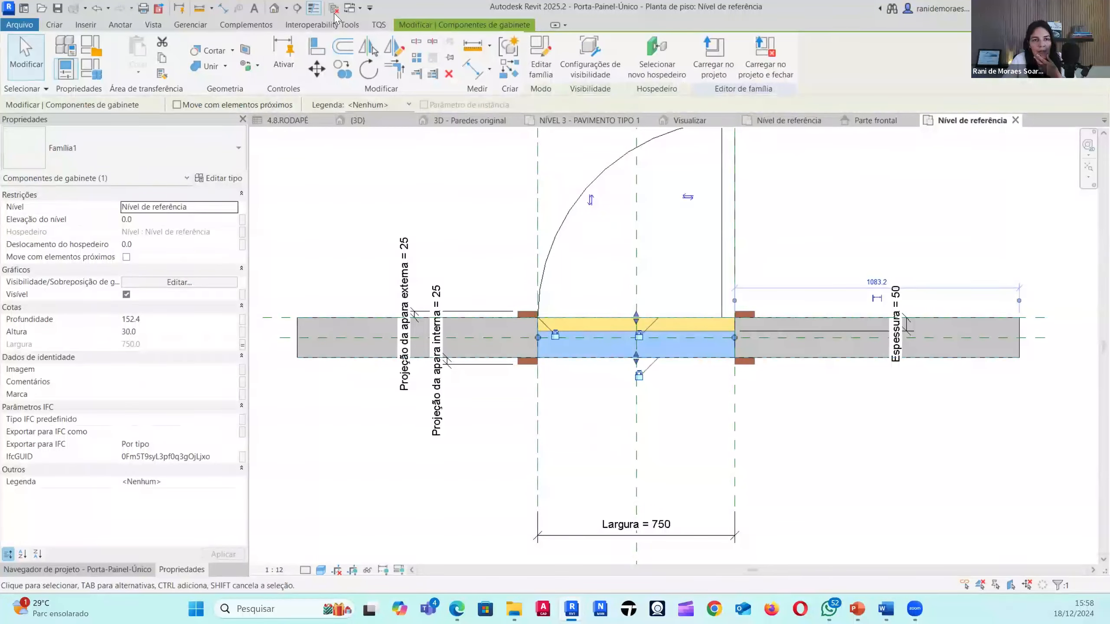
click(274, 8)
click(888, 120)
- Set the door family's Largura dimension to 800 in the reference level plan
click(657, 525)
click(657, 524)
text(800)
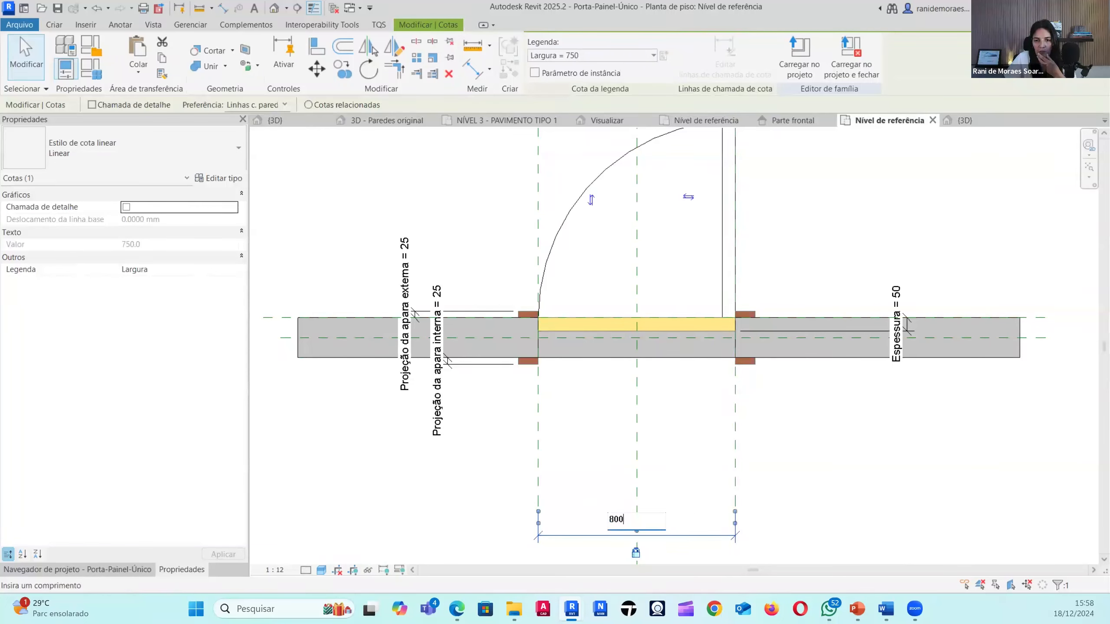
key(Return)
click(751, 306)
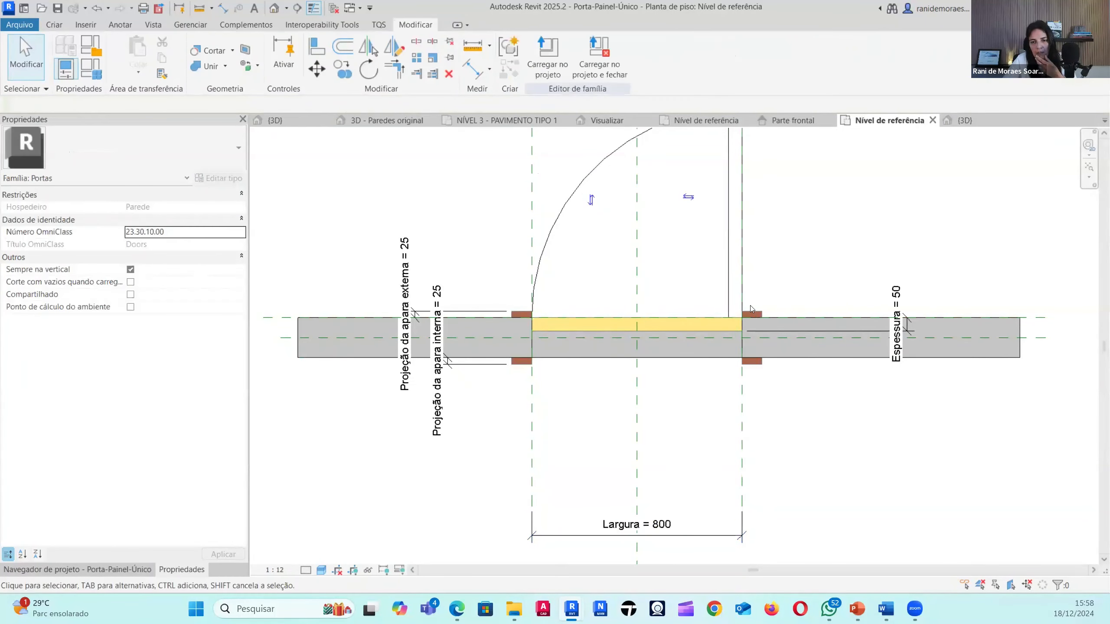
scroll(796, 448, down, 2)
scroll(796, 449, up, 3)
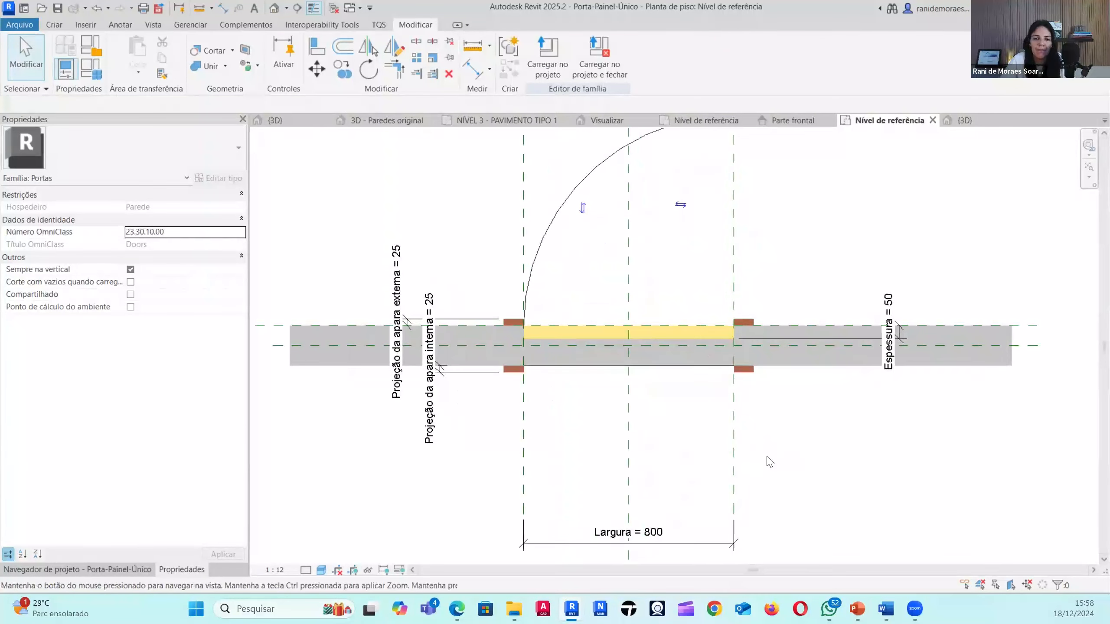
- Associate the threshold component's Visível property with a new instance family parameter named Soleira
click(665, 363)
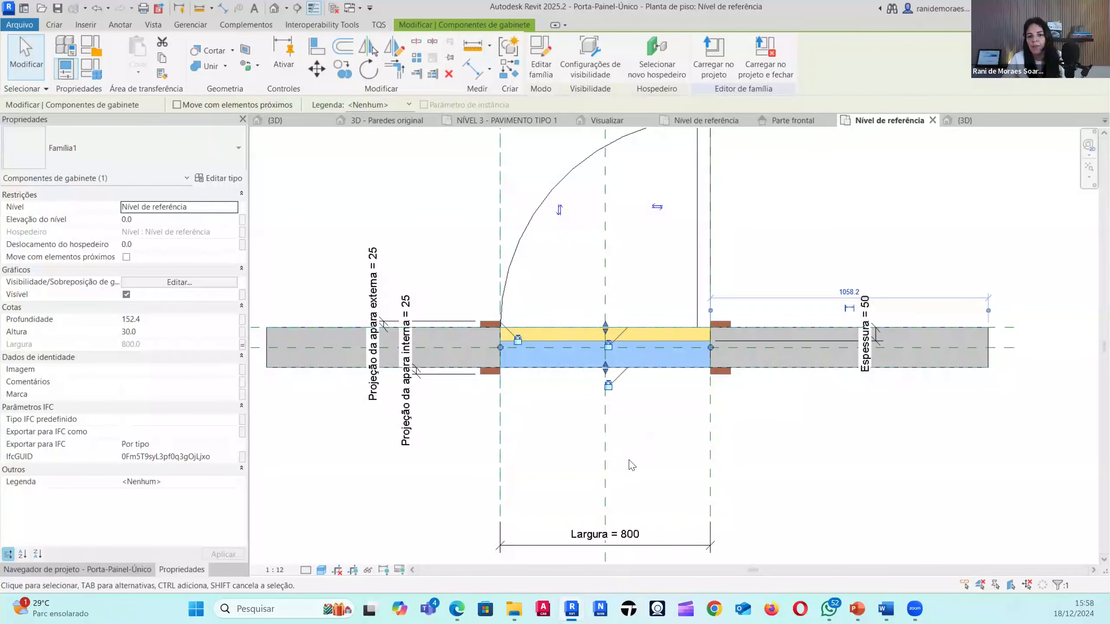
click(628, 468)
click(654, 365)
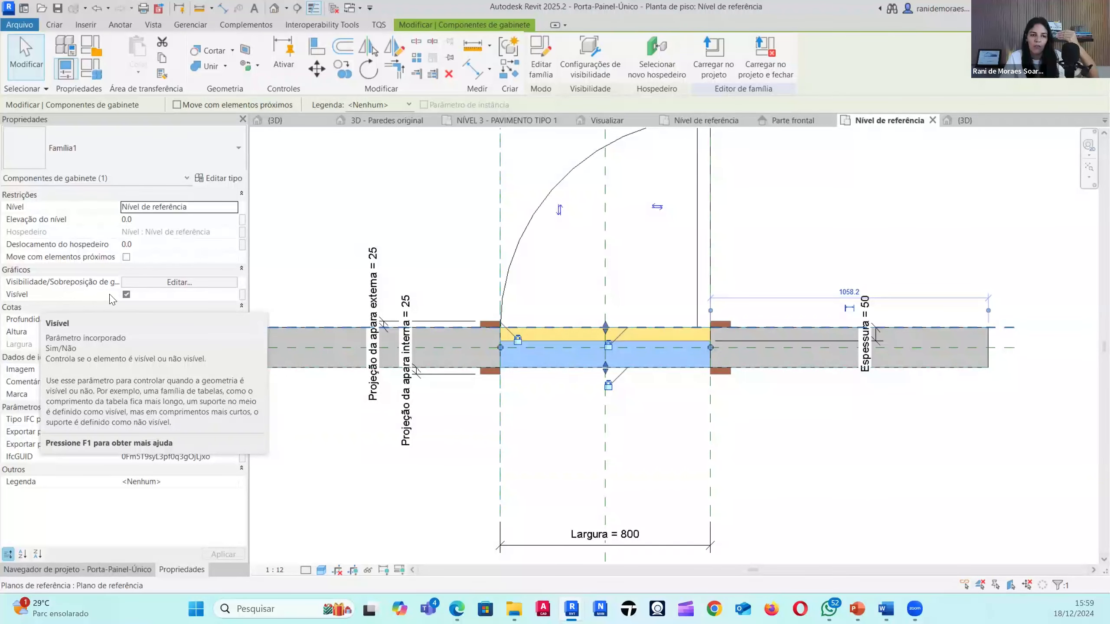
click(242, 295)
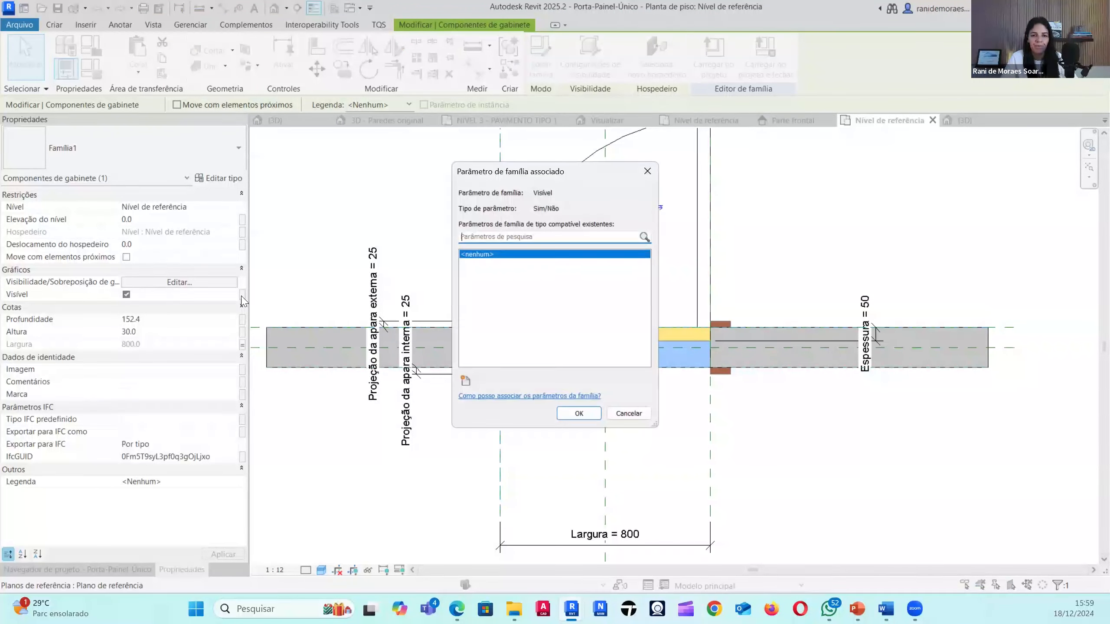
click(466, 382)
text(Soleira)
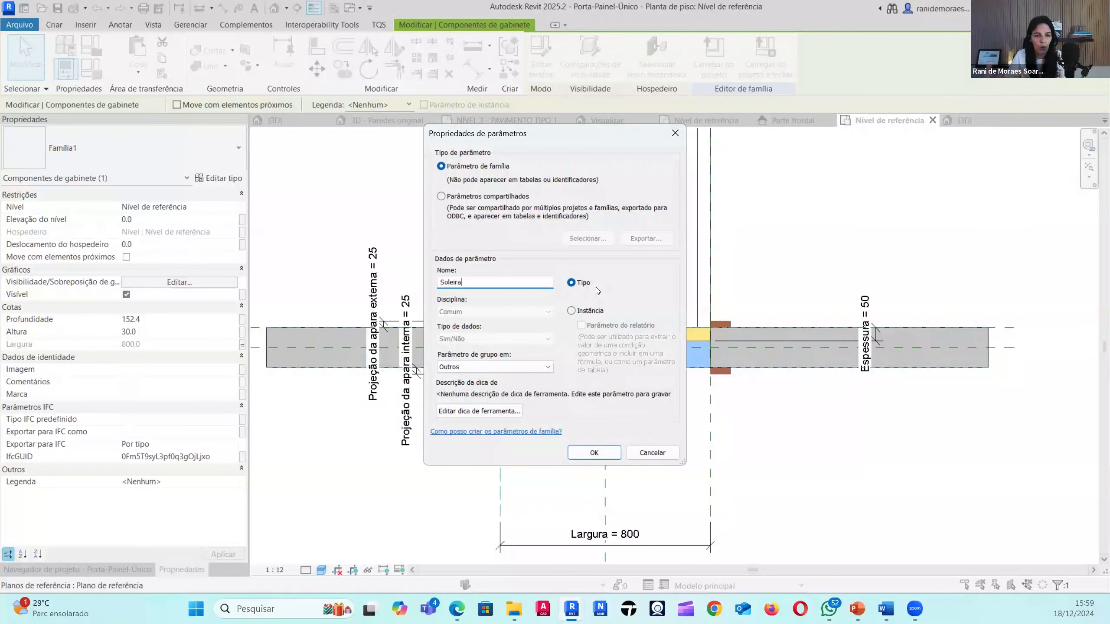
click(586, 309)
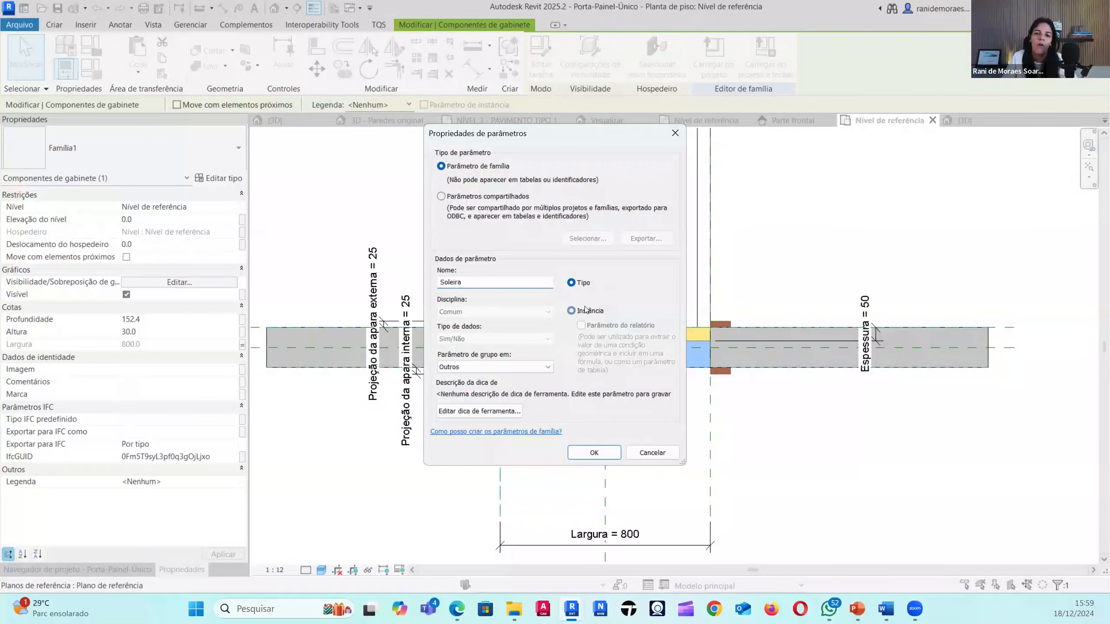
click(594, 453)
click(579, 416)
click(787, 476)
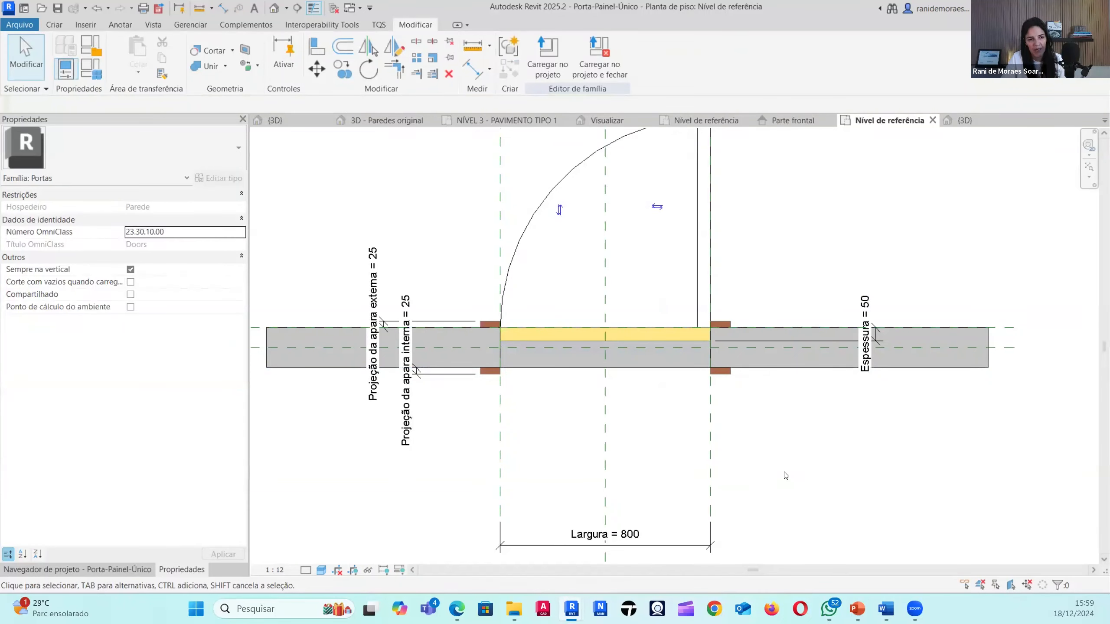
click(625, 361)
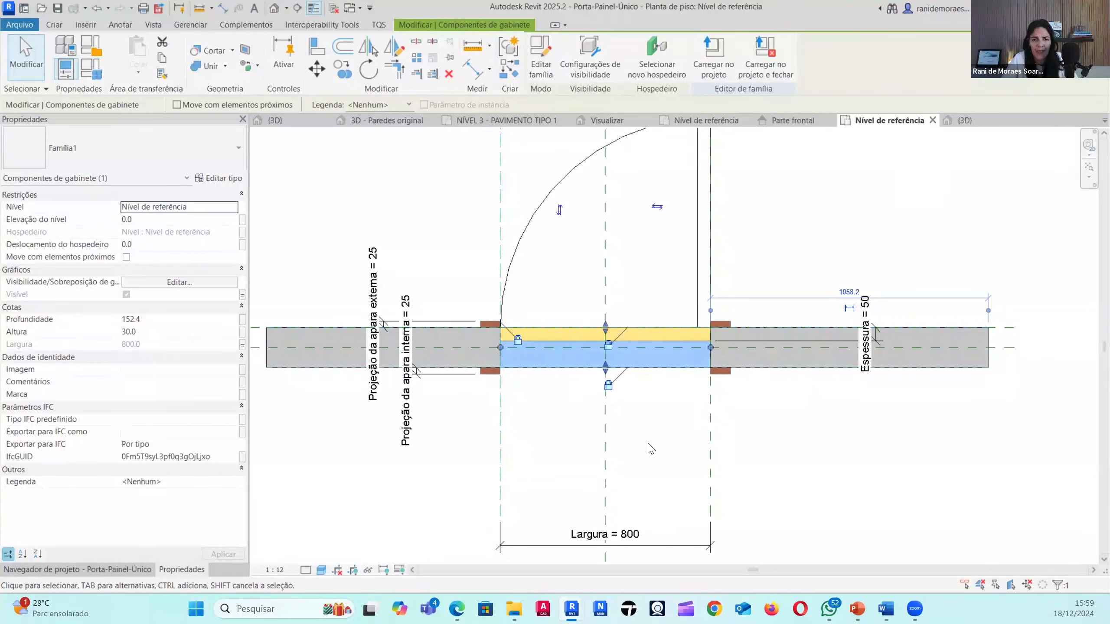
click(713, 70)
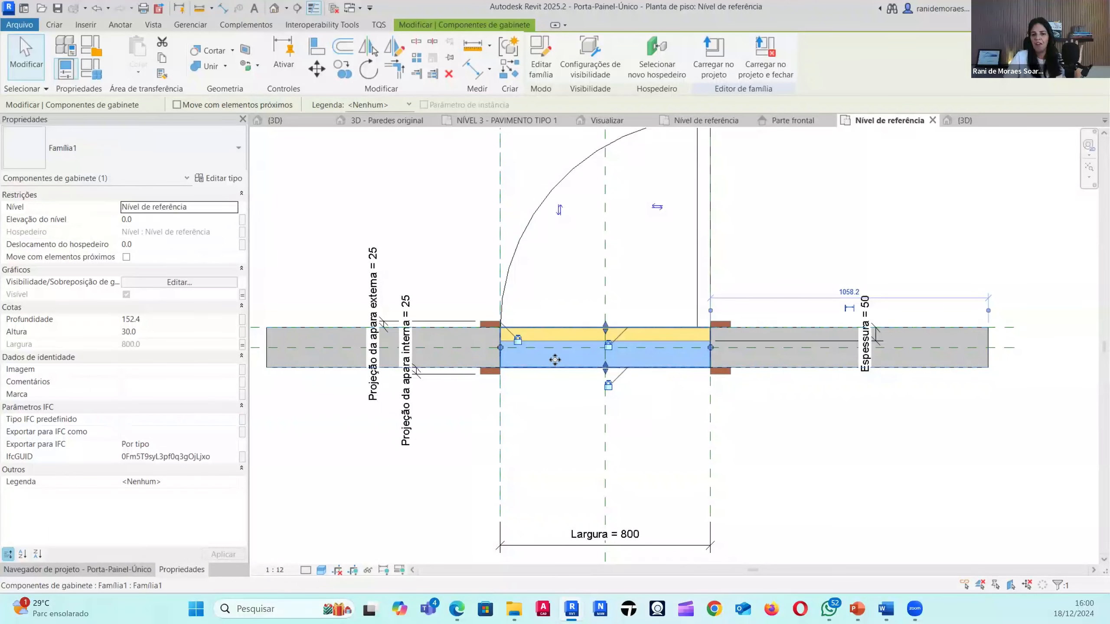
click(565, 410)
click(563, 358)
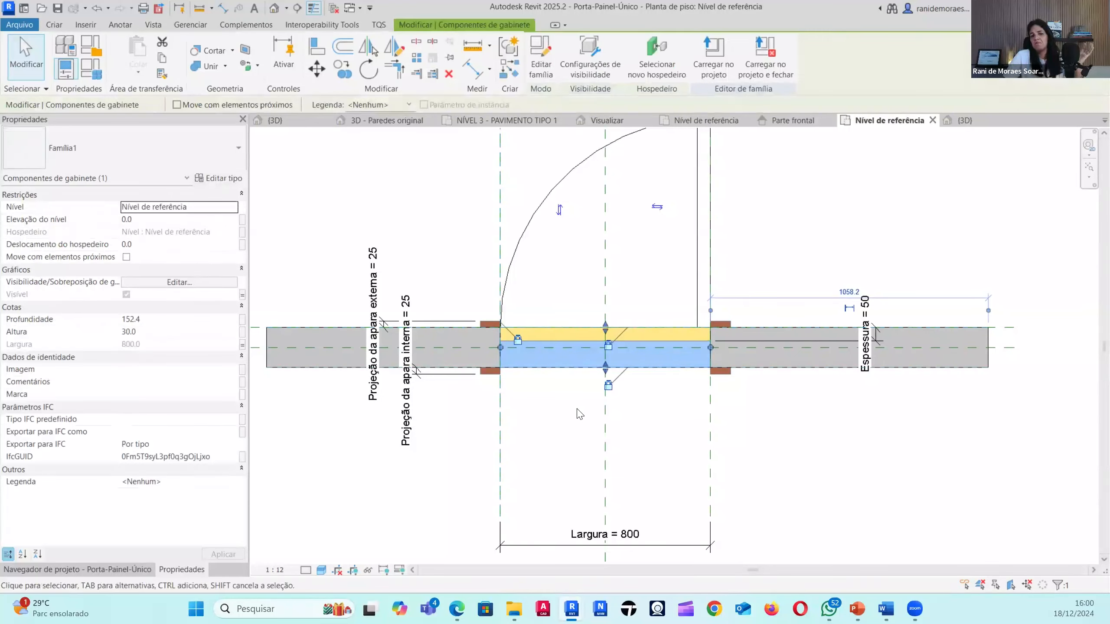
click(579, 414)
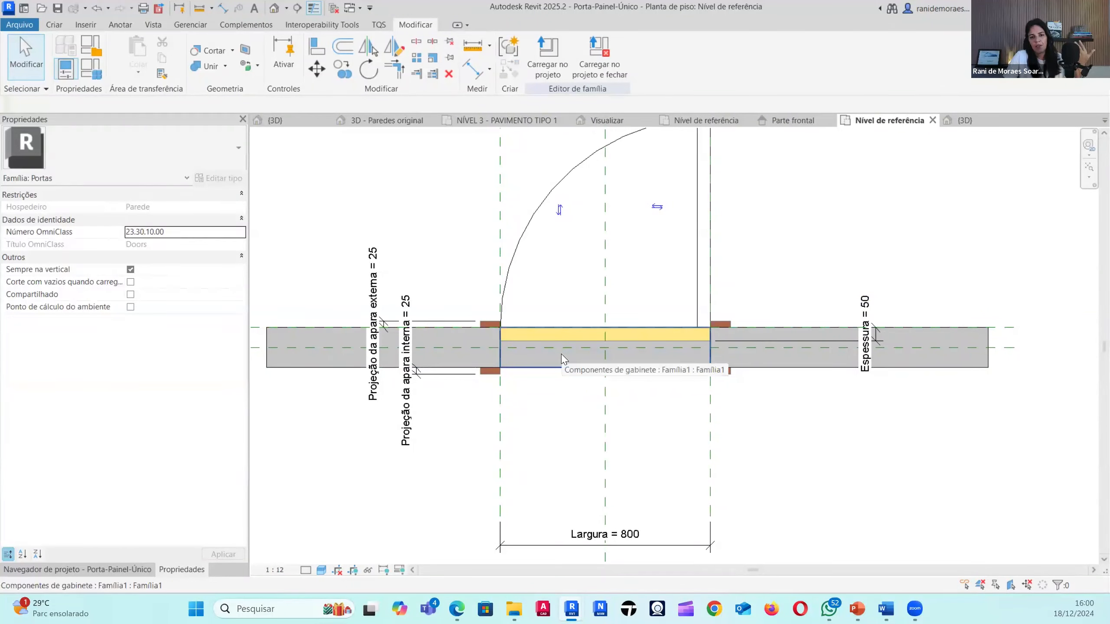
click(539, 357)
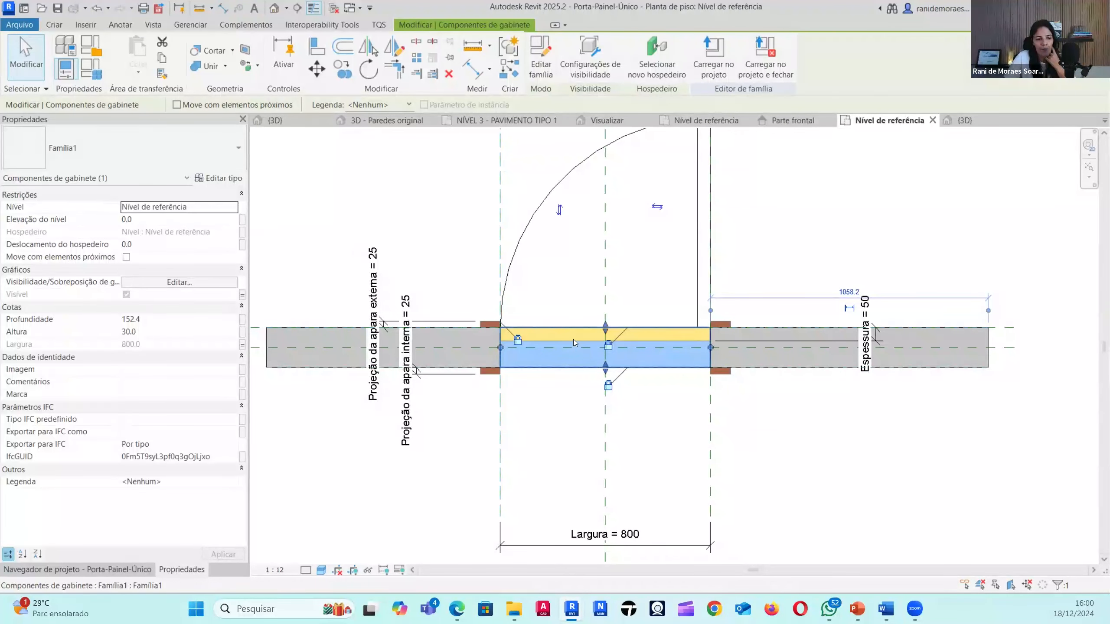
- Rename the nested cabinet component family Família1 as Soleira_Autodesk_comunity
click(115, 570)
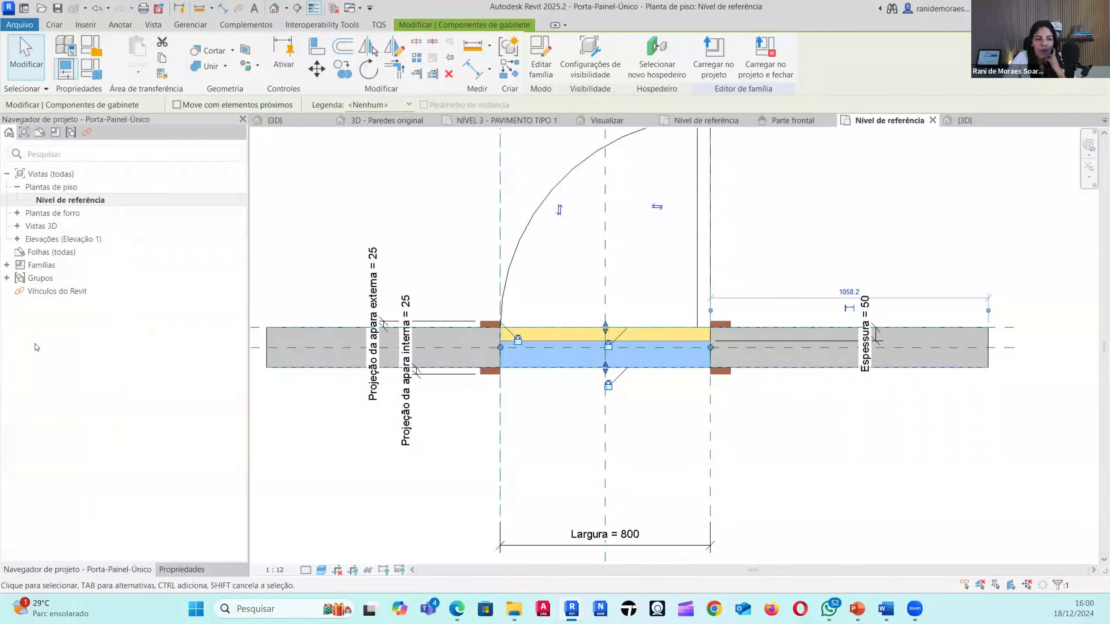
click(7, 265)
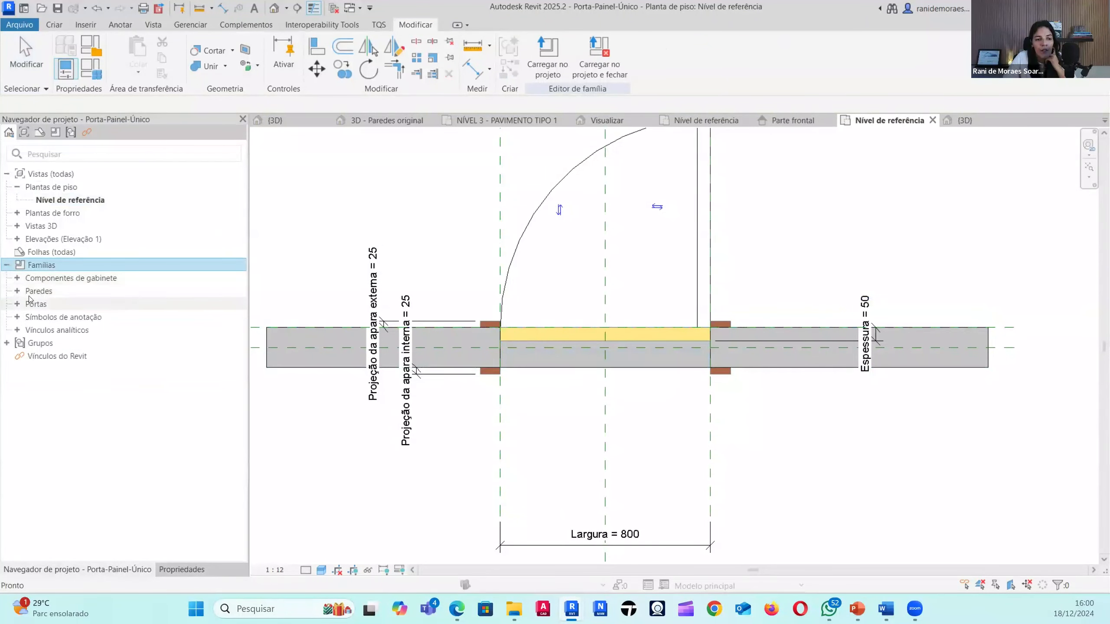
double_click(47, 279)
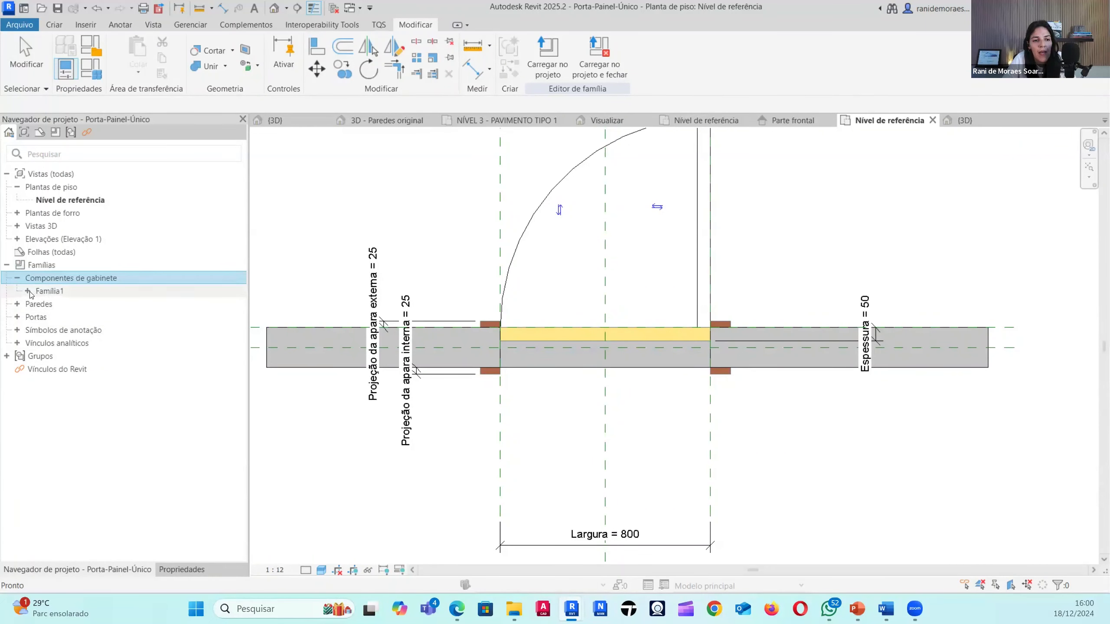
double_click(60, 291)
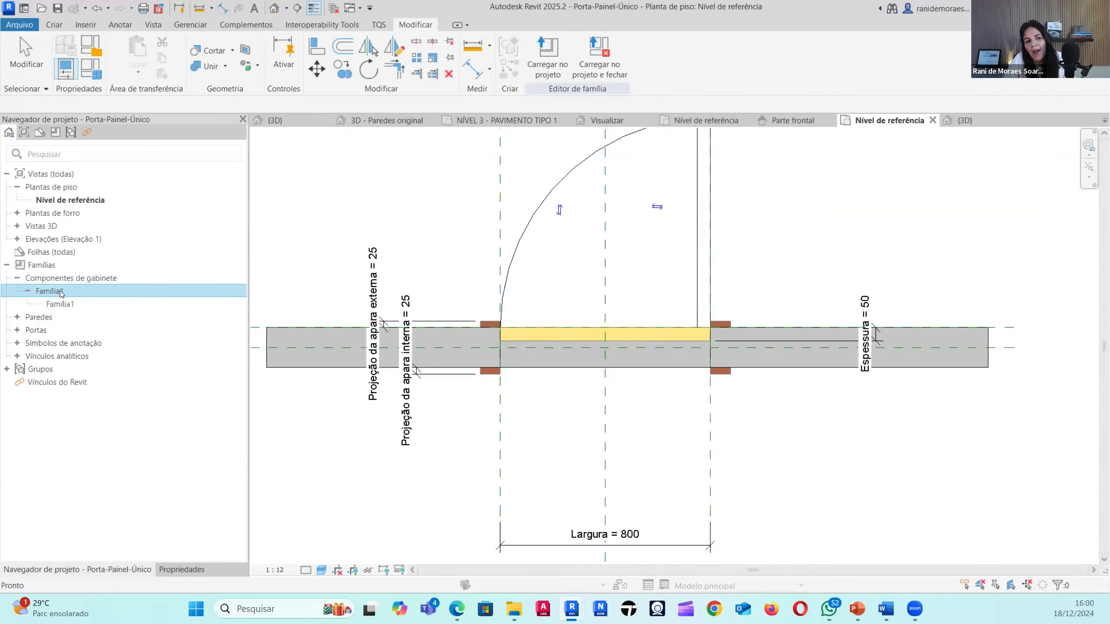
click(69, 281)
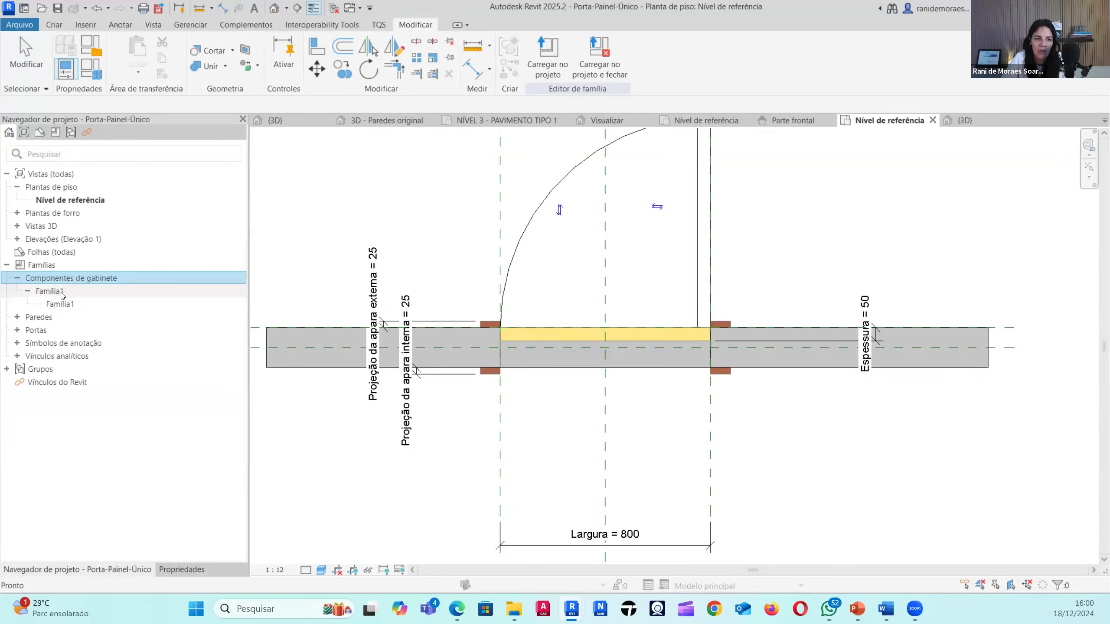
right_click(62, 293)
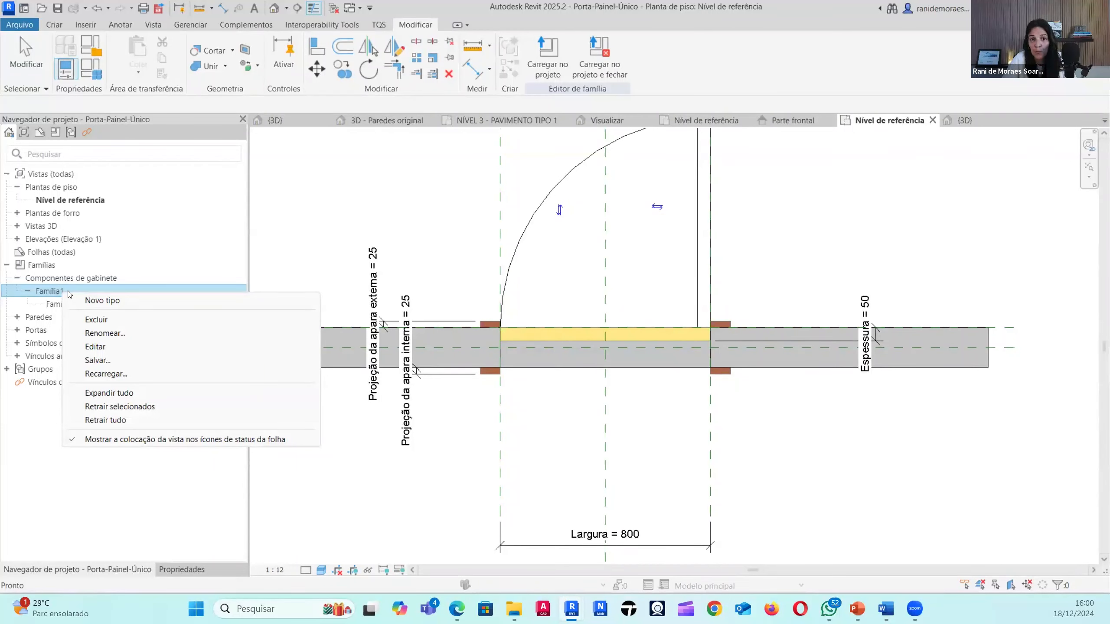
click(105, 333)
text(Soleira_Autodesk_comunity)
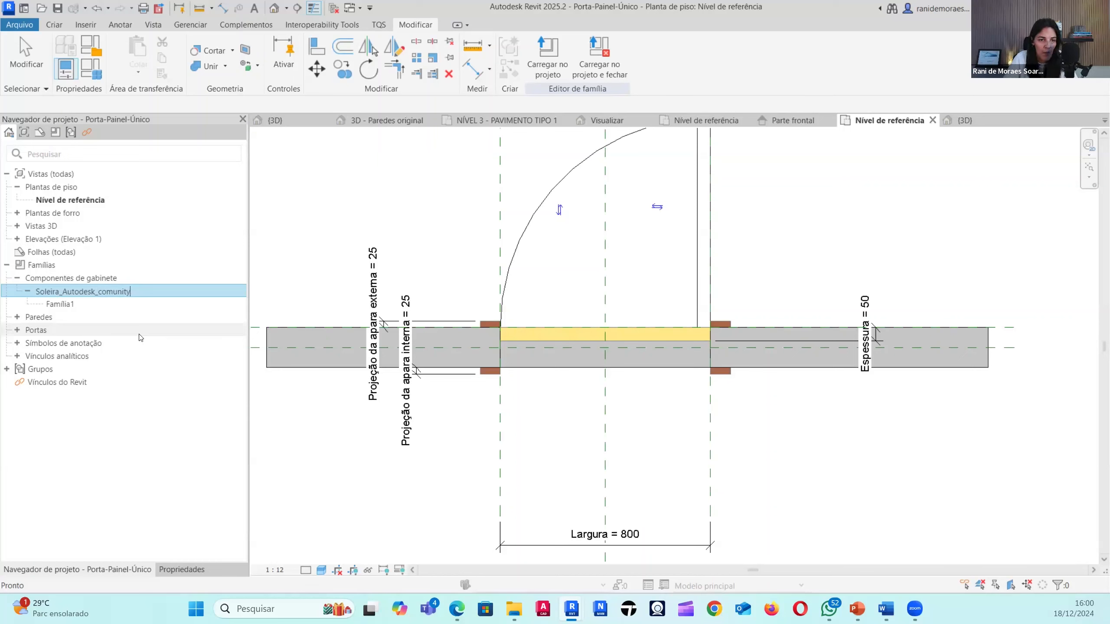
- Rename the type under the Soleira_Autodesk_comunity family as Soleira_AC
click(71, 308)
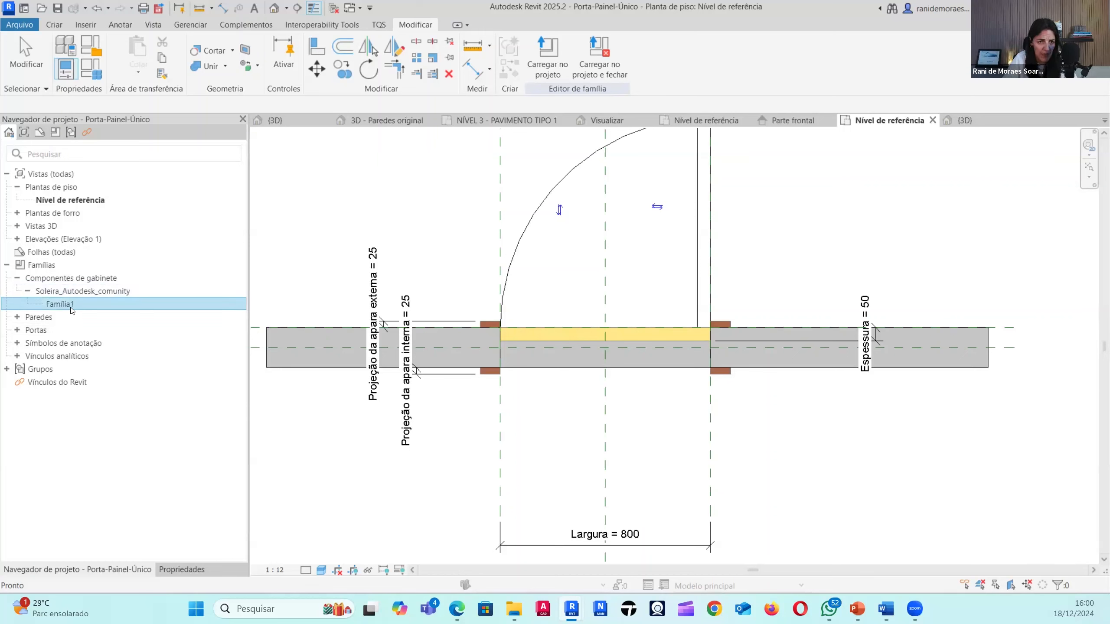
click(95, 304)
text(Soleira_AC)
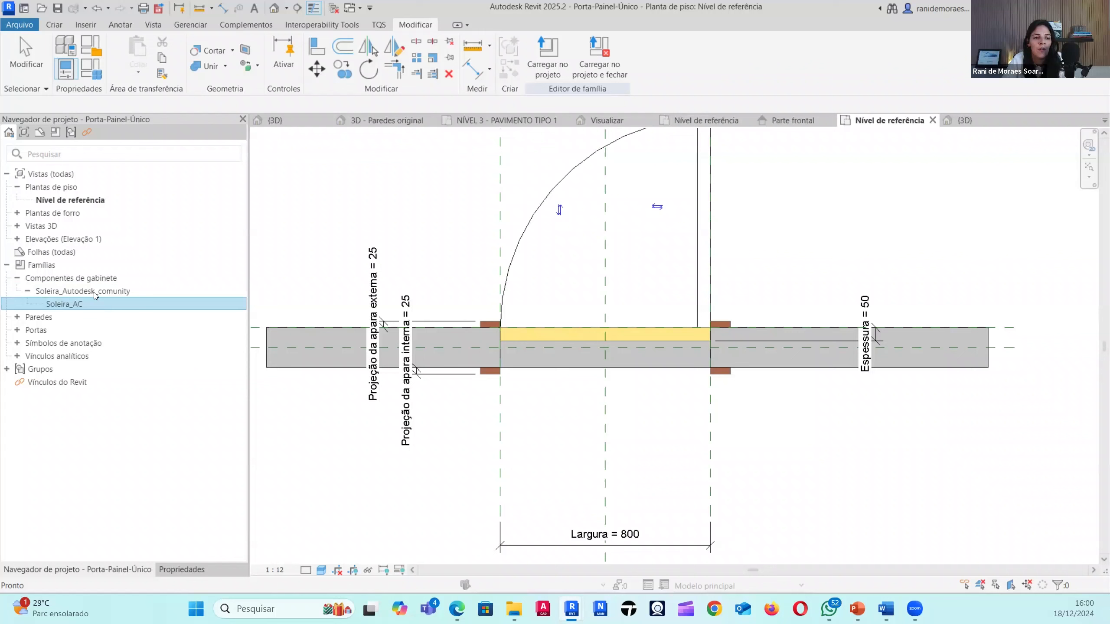
click(94, 293)
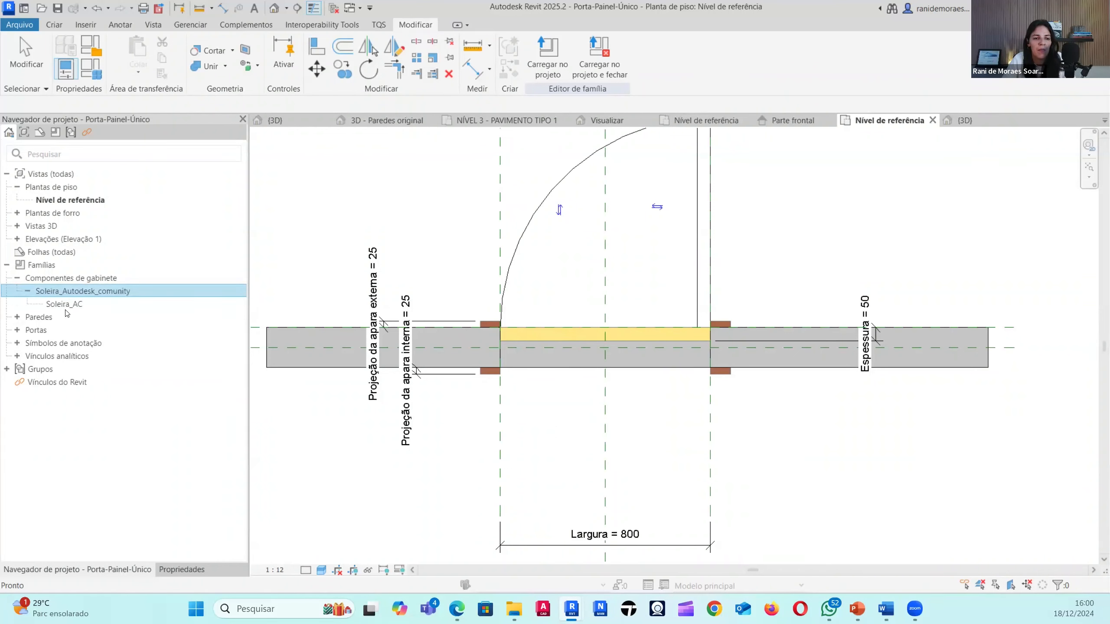
click(69, 305)
click(76, 292)
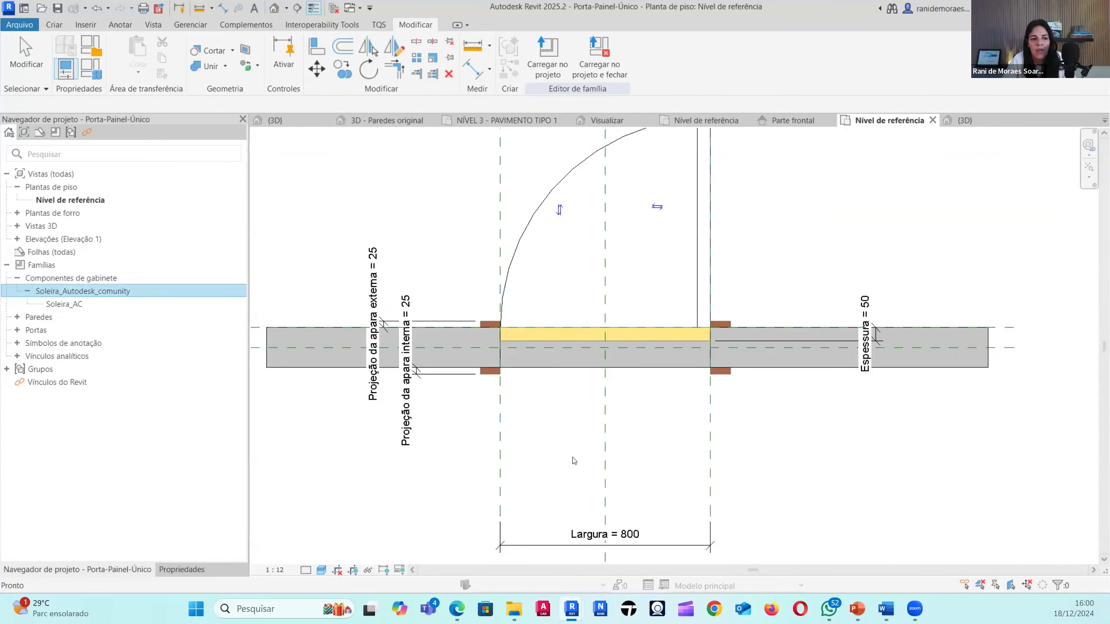
click(573, 460)
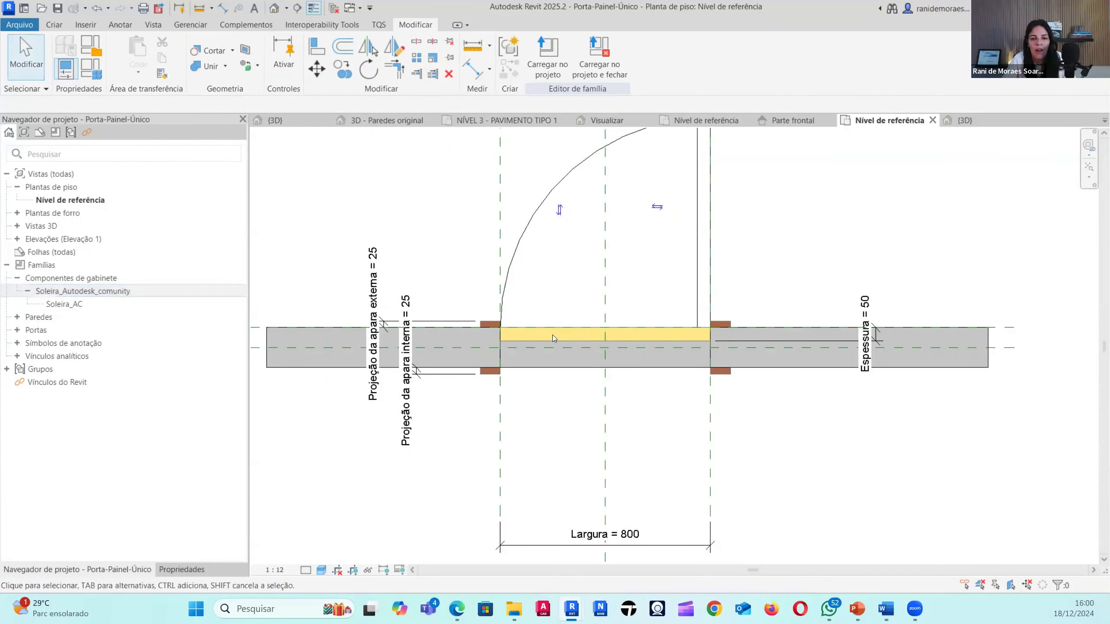
- Load the door family into PAV_TIPO_COM REVESTIMENTOS.rvt, replacing the existing version without its parameter values
click(547, 70)
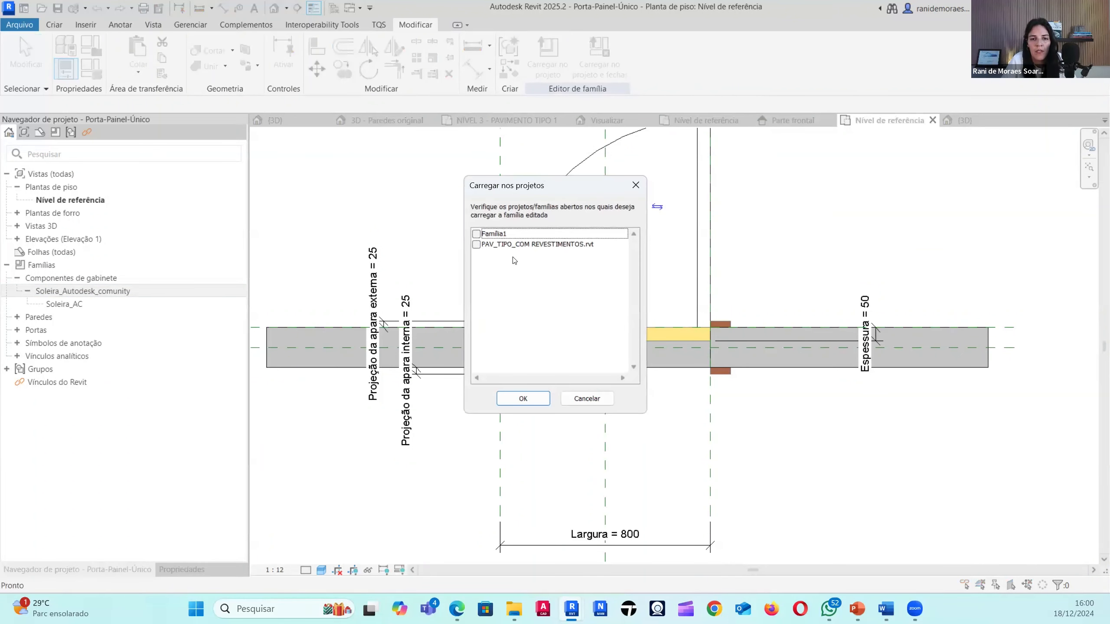
click(477, 245)
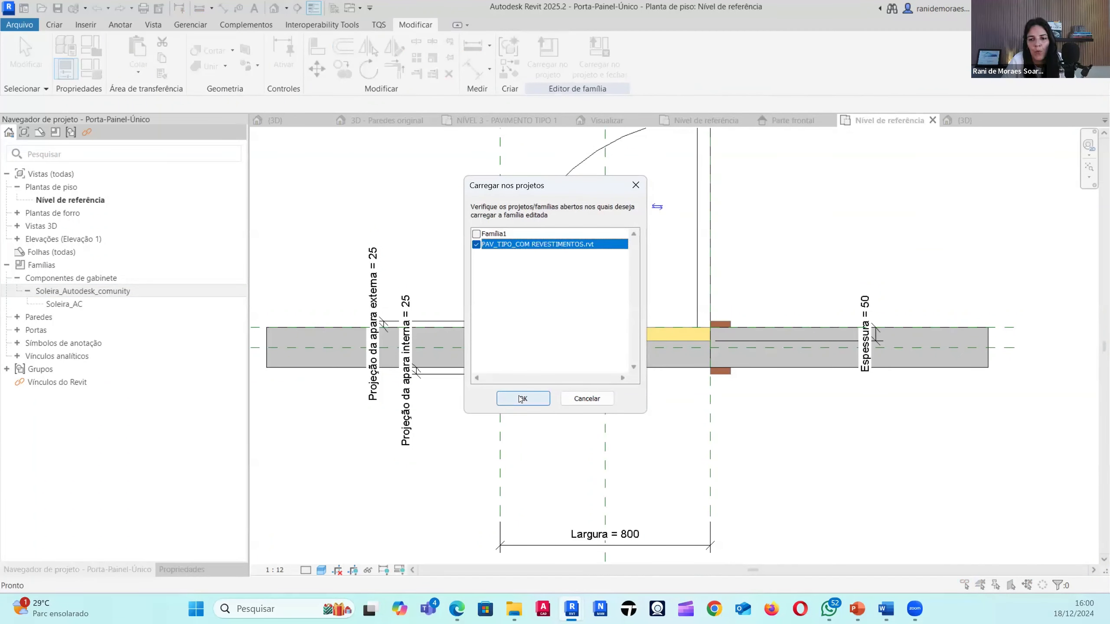
click(522, 399)
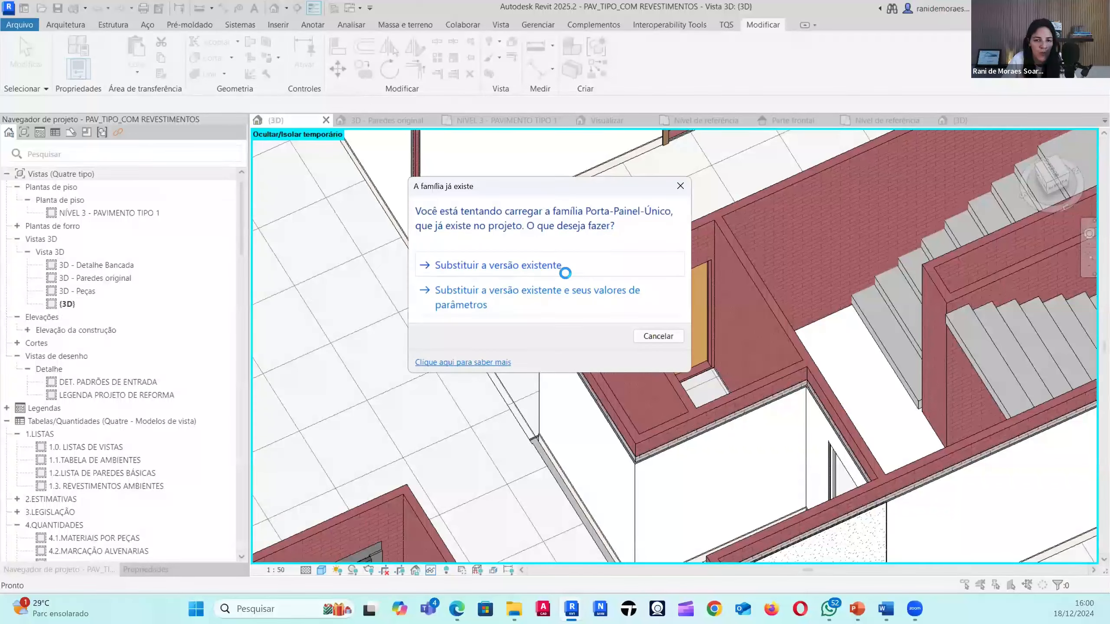
click(552, 266)
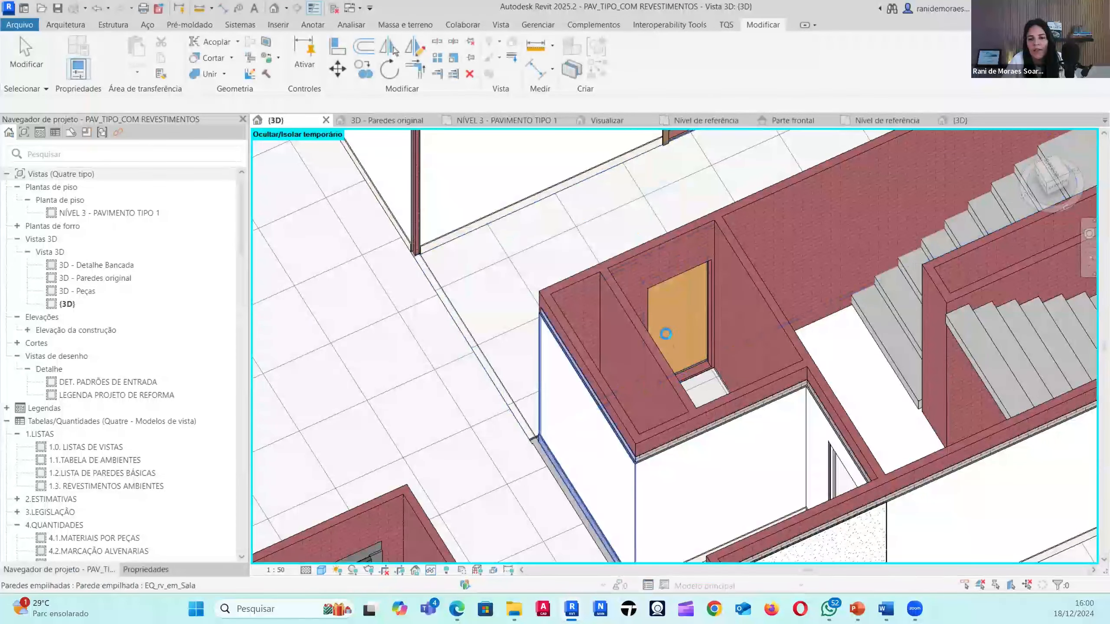
- Select the reloaded Porta-Painel-Único door in the project's 3D view and inspect its base and instance properties
scroll(702, 346, up, 2)
click(695, 394)
shift+middle_drag(694, 395, 170, 497)
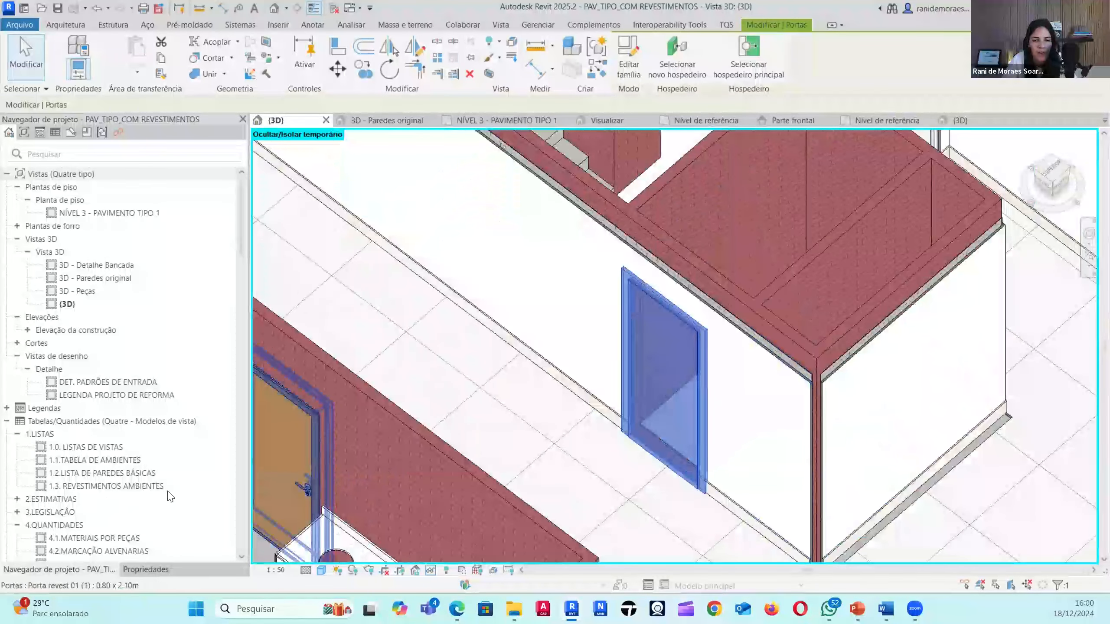
click(659, 463)
scroll(673, 447, up, 4)
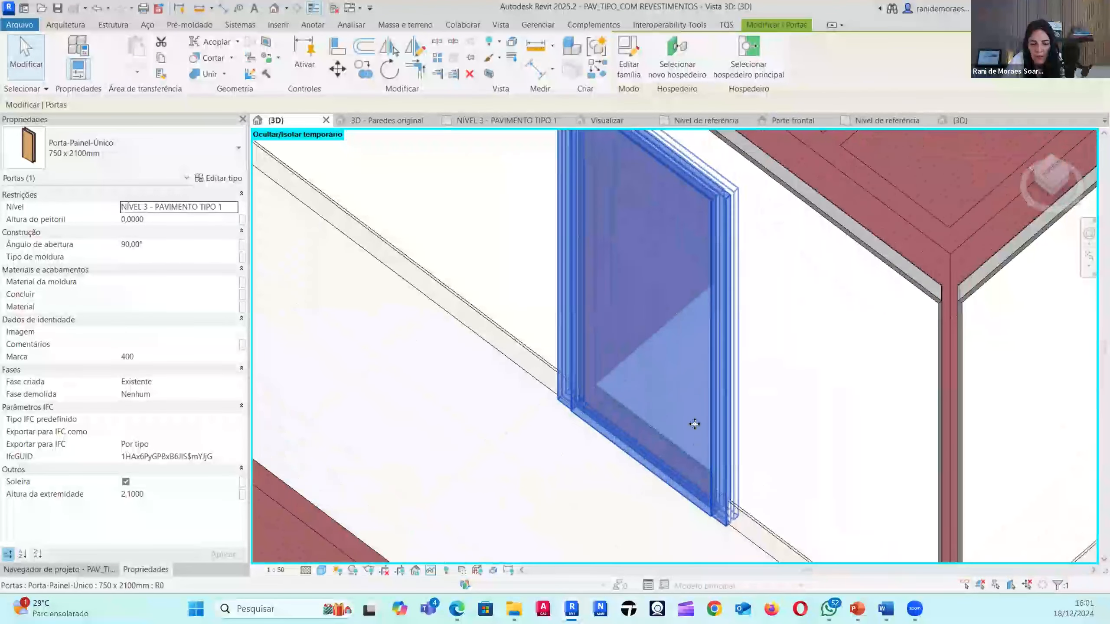
- Raise the selected Porta-Painel-Único door to an Altura do peitoril of 0,1 and examine its base against the floor
key(Escape)
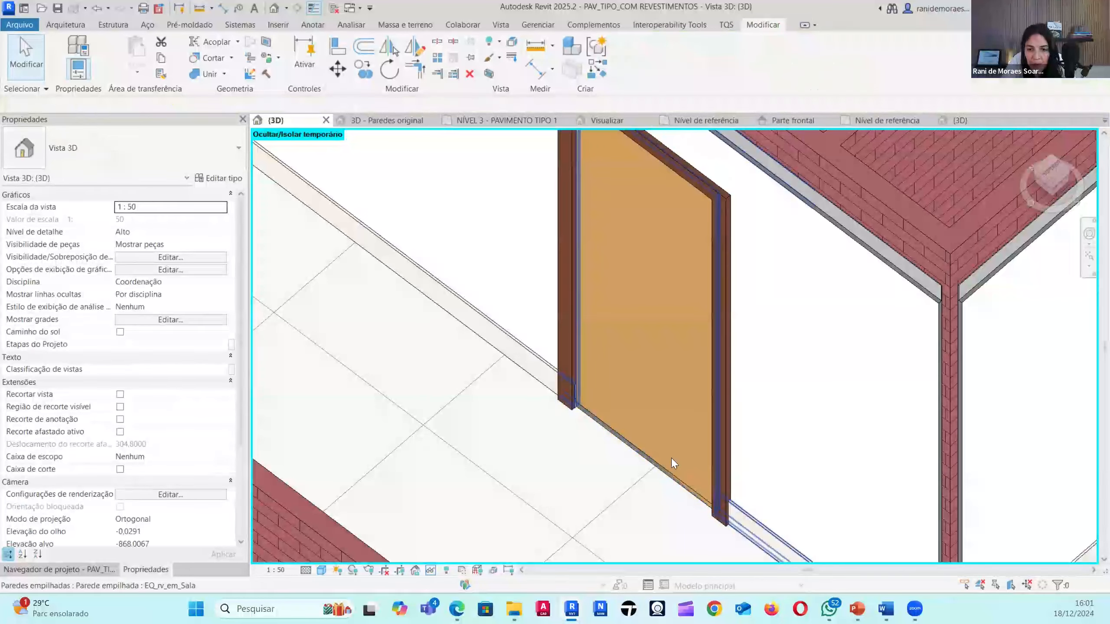
click(671, 458)
shift+middle_drag(671, 458, 616, 313)
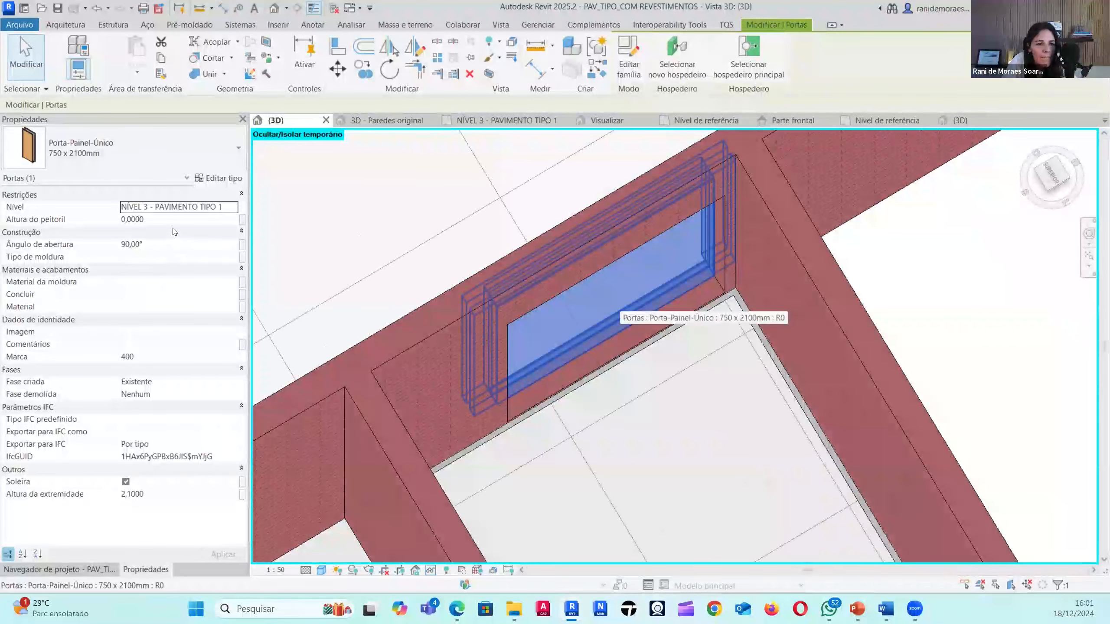
click(178, 218)
text(0,1)
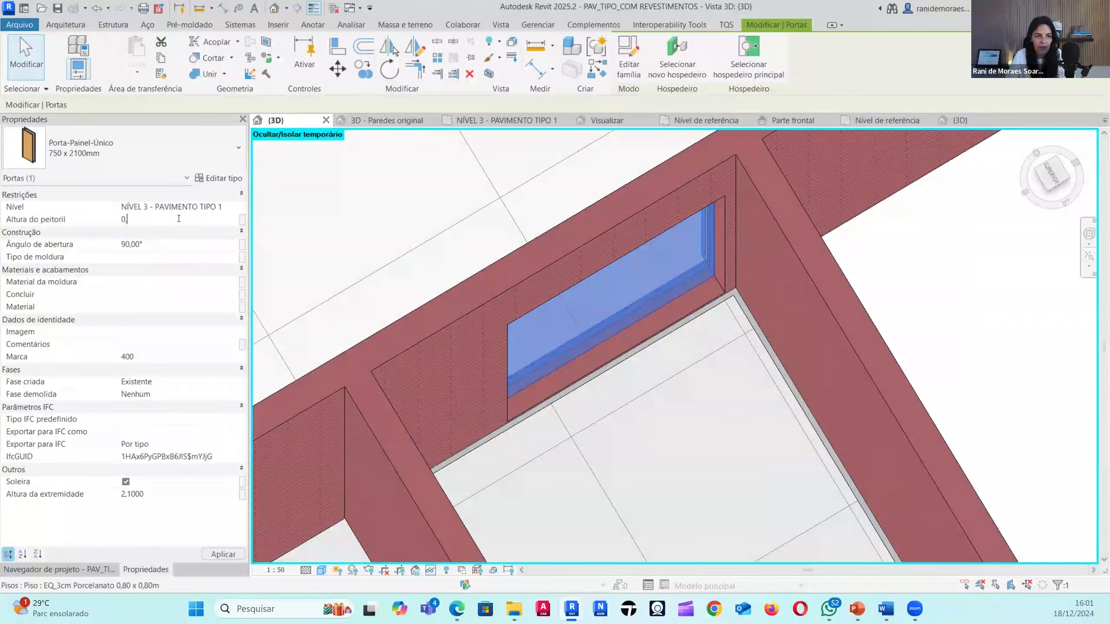
key(Return)
shift+middle_drag(601, 315, 632, 421)
shift+middle_drag(563, 427, 677, 416)
middle_drag(677, 416, 634, 379)
scroll(635, 380, up, 5)
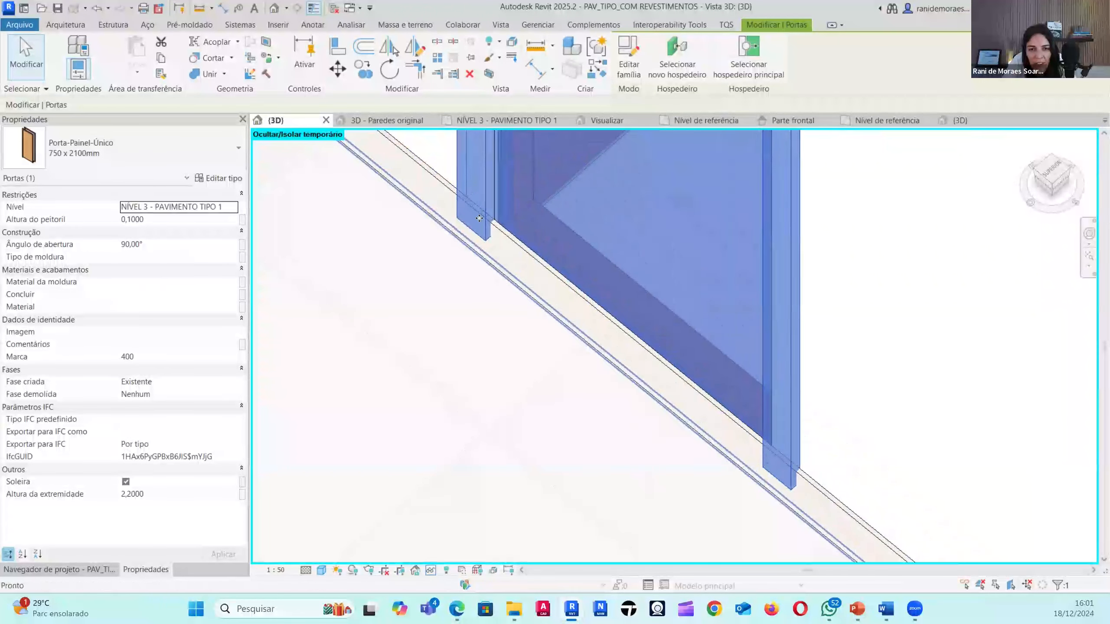
scroll(628, 304, down, 2)
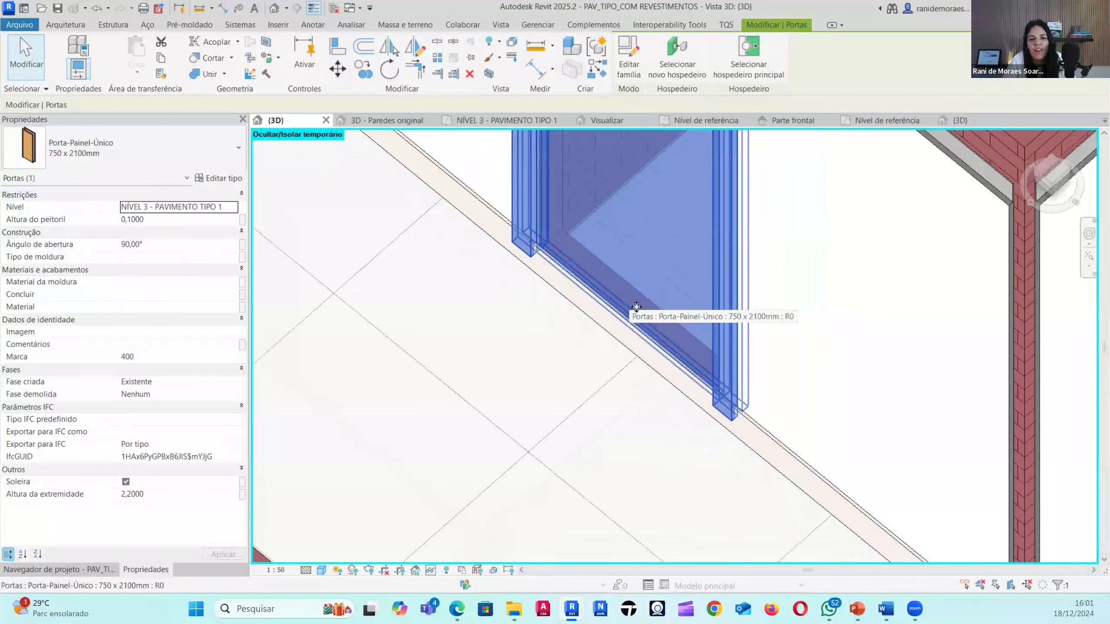
- Undo the door's sill height change, examine its base, and set Altura do peitoril to 0,1 again
key(Escape)
click(657, 289)
mouse_move(682, 422)
shift+middle_down()
mouse_move(684, 431)
mouse_move(669, 412)
shift+middle_up()
scroll(594, 296, up, 1)
scroll(593, 296, up, 3)
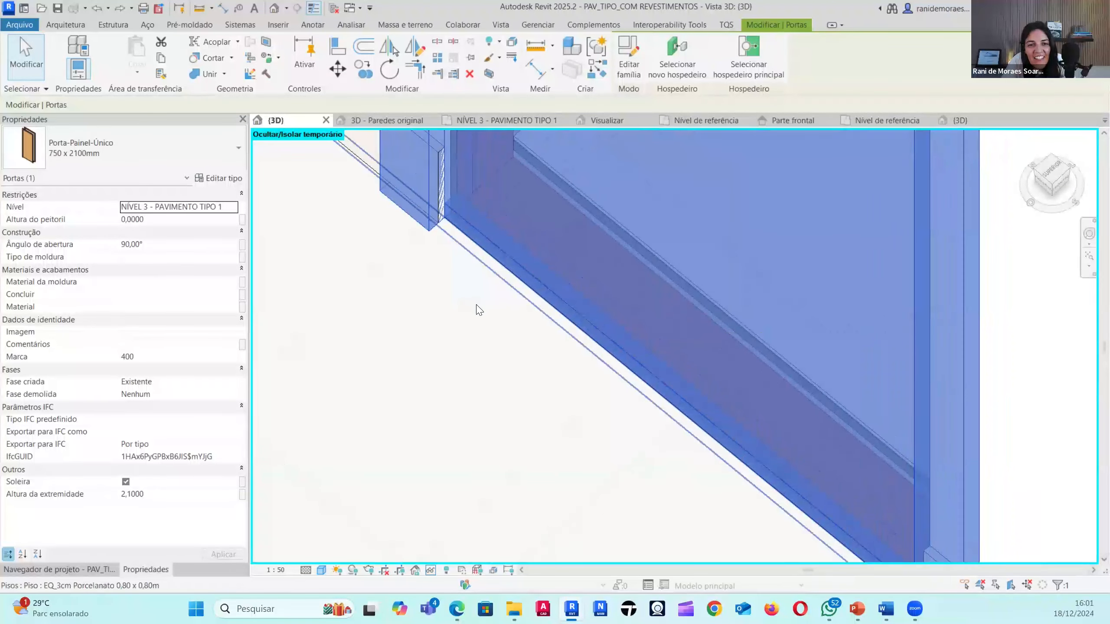
middle_drag(517, 247, 496, 322)
scroll(422, 284, down, 2)
click(166, 219)
text(0,1)
key(Return)
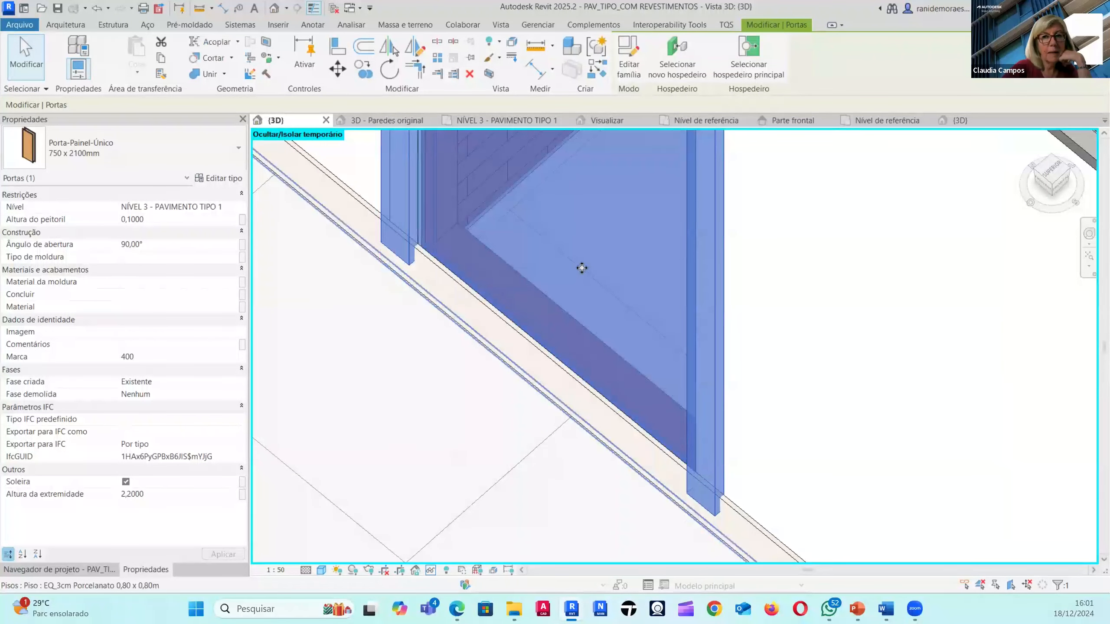
- Temporarily isolate the raised door in the project's 3D view
scroll(695, 432, down, 1)
shift+middle_drag(636, 446, 703, 382)
scroll(704, 382, down, 3)
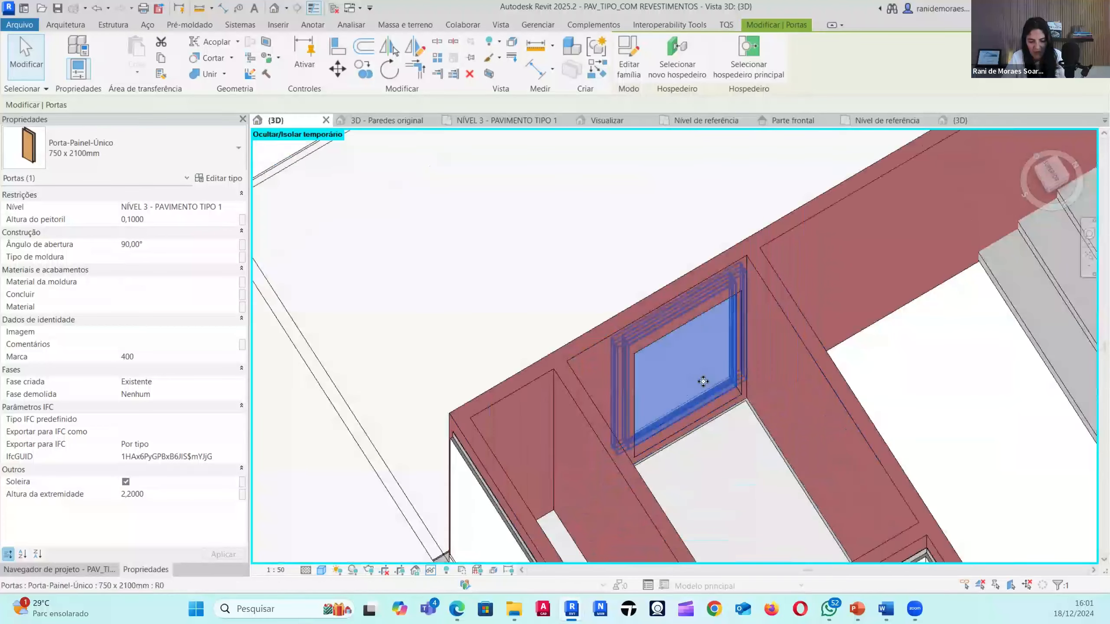
key(h)
key(i)
click(776, 464)
click(612, 447)
shift+middle_drag(612, 447, 798, 380)
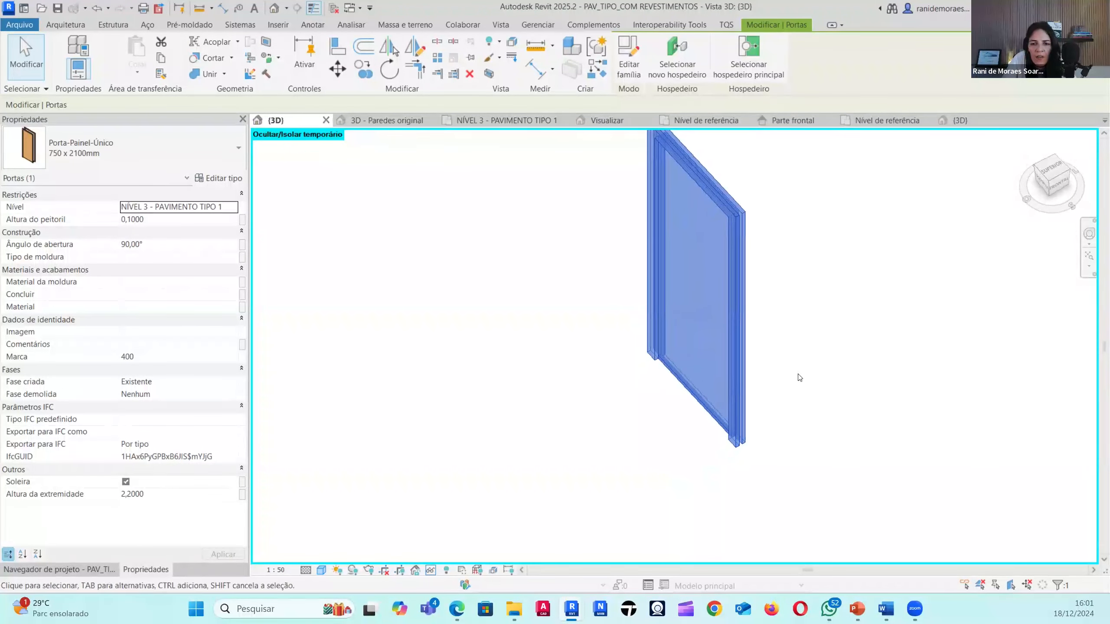
- Select the nested threshold under the isolated door to inspect its dimensions, and examine the door from the side
click(724, 435)
scroll(724, 434, up, 4)
click(718, 439)
click(704, 484)
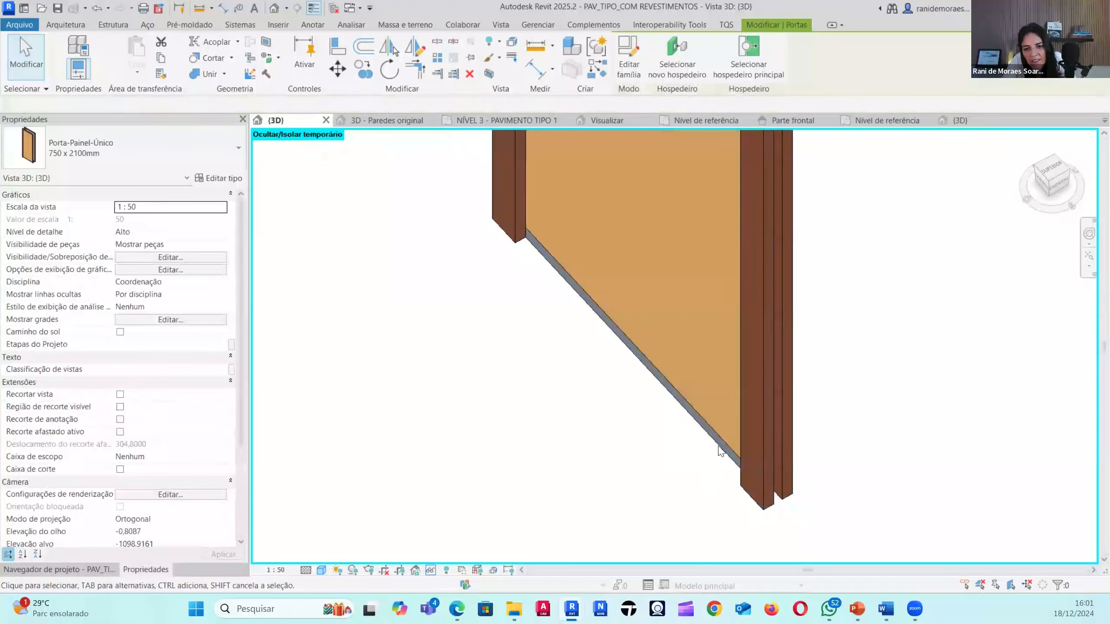
click(705, 458)
shift+middle_drag(688, 459, 699, 446)
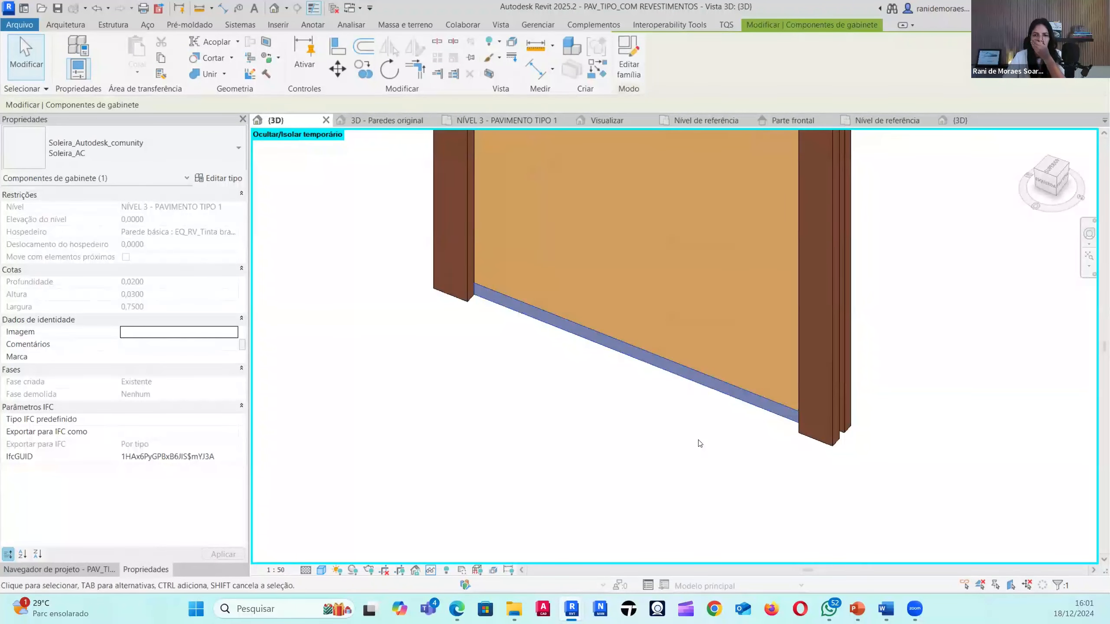
click(781, 365)
shift+middle_drag(942, 426, 837, 431)
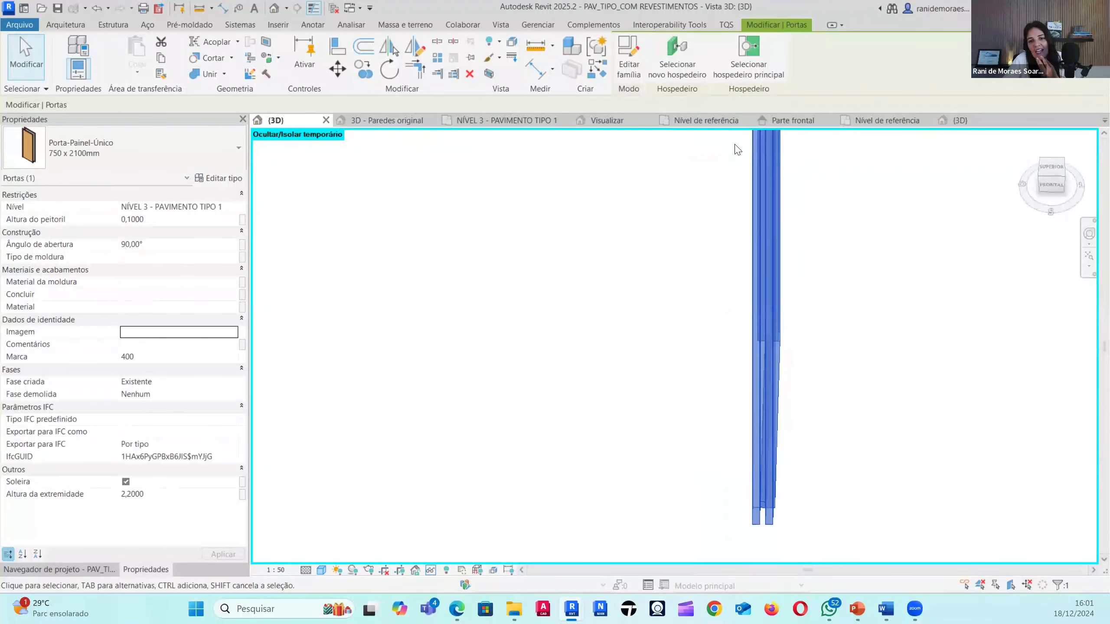
- Return to the project's 3D view, close the inactive views, and dismiss the save reminder without saving
click(701, 122)
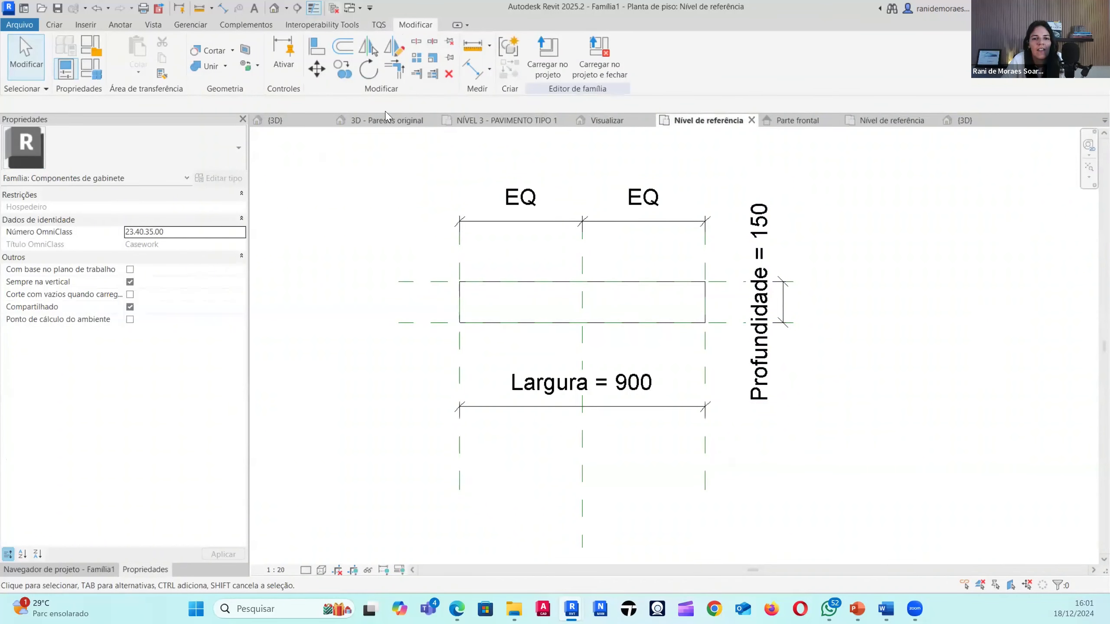
click(509, 122)
click(301, 122)
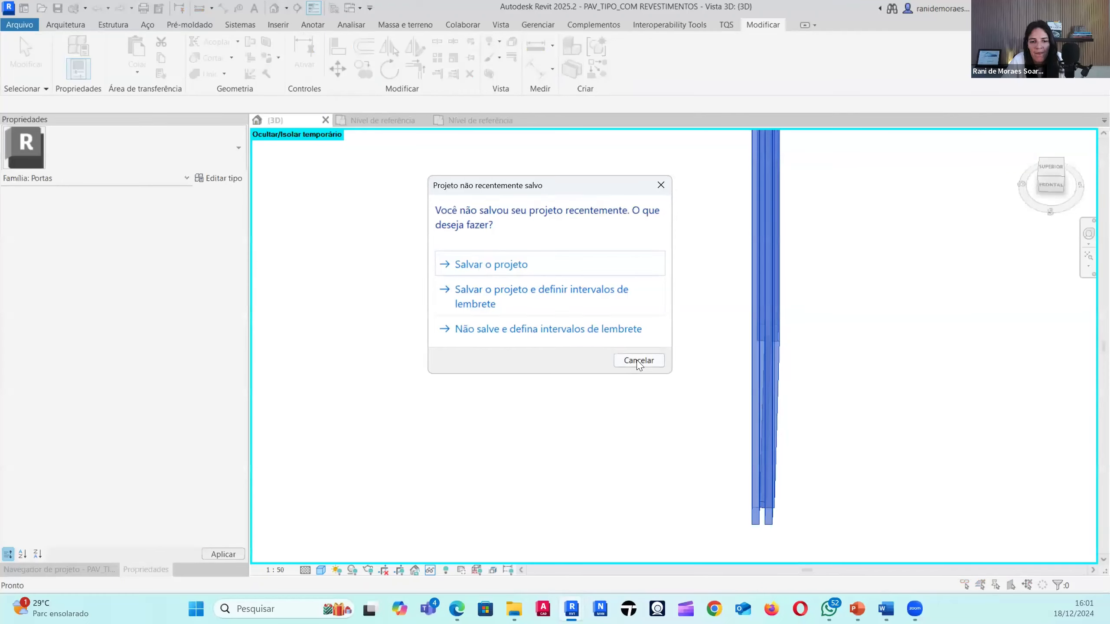
click(639, 361)
- Reset the temporary isolation in the 3D view and temporarily hide the part covering the rooms
click(431, 570)
click(502, 557)
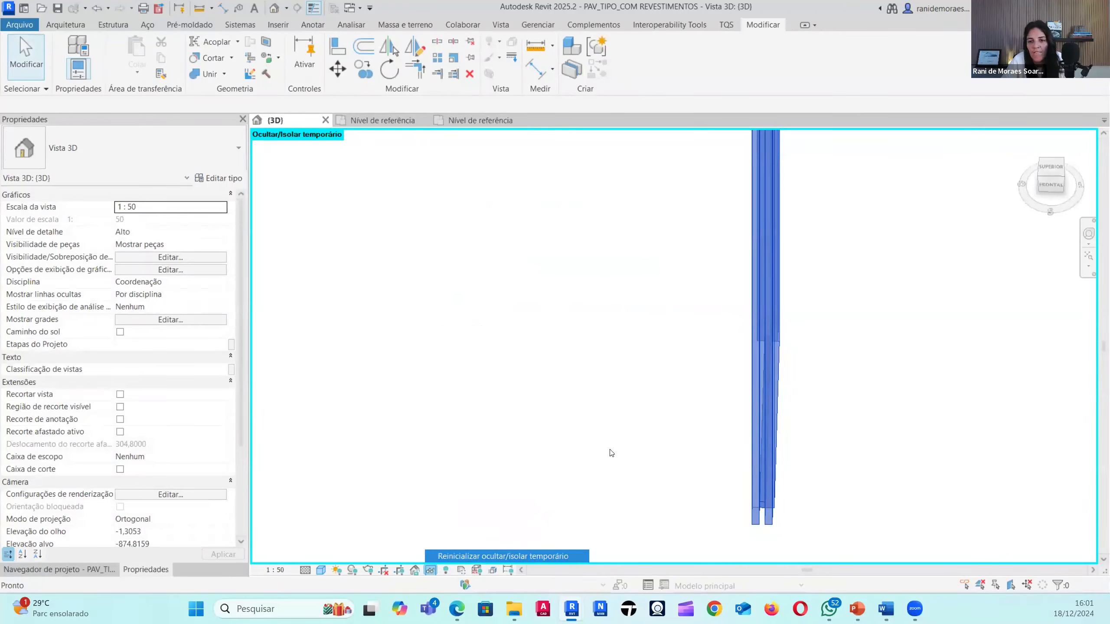
scroll(650, 388, down, 8)
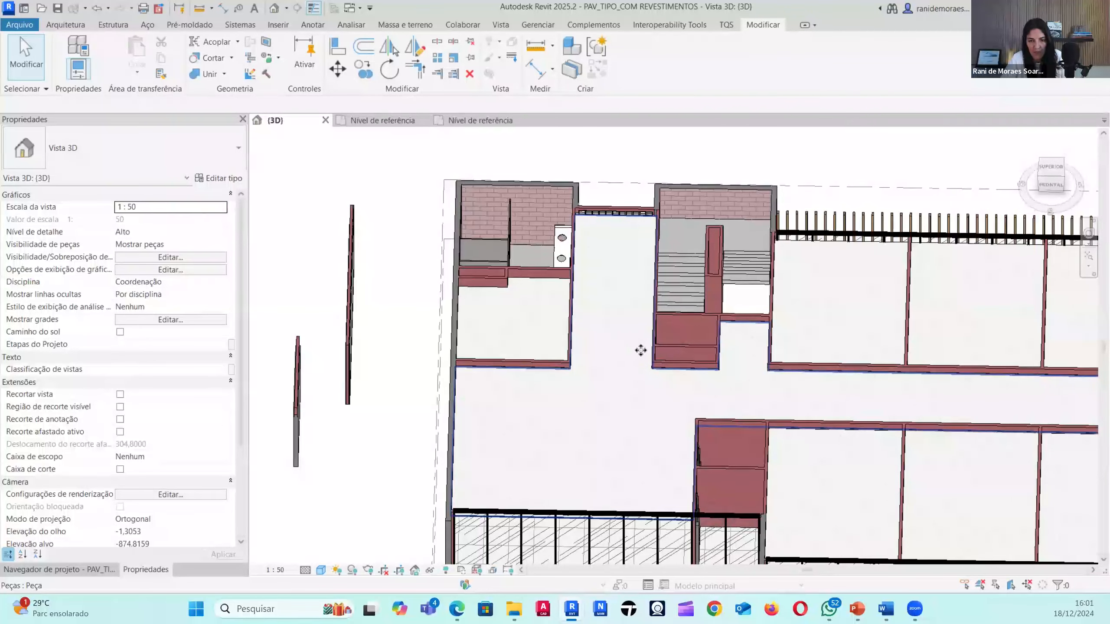
click(629, 352)
key(h)
key(h)
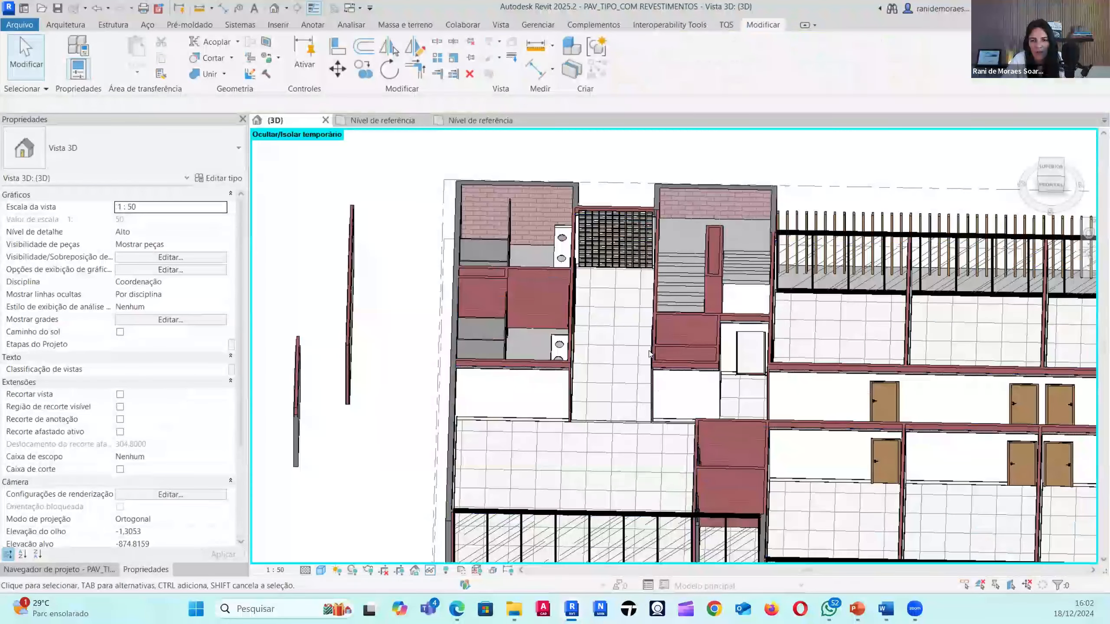
- Try to rehost the Porta-Painel-Único door to the brick block wall behind the finish wall
shift+middle_drag(650, 349, 651, 313)
scroll(651, 332, up, 8)
click(651, 332)
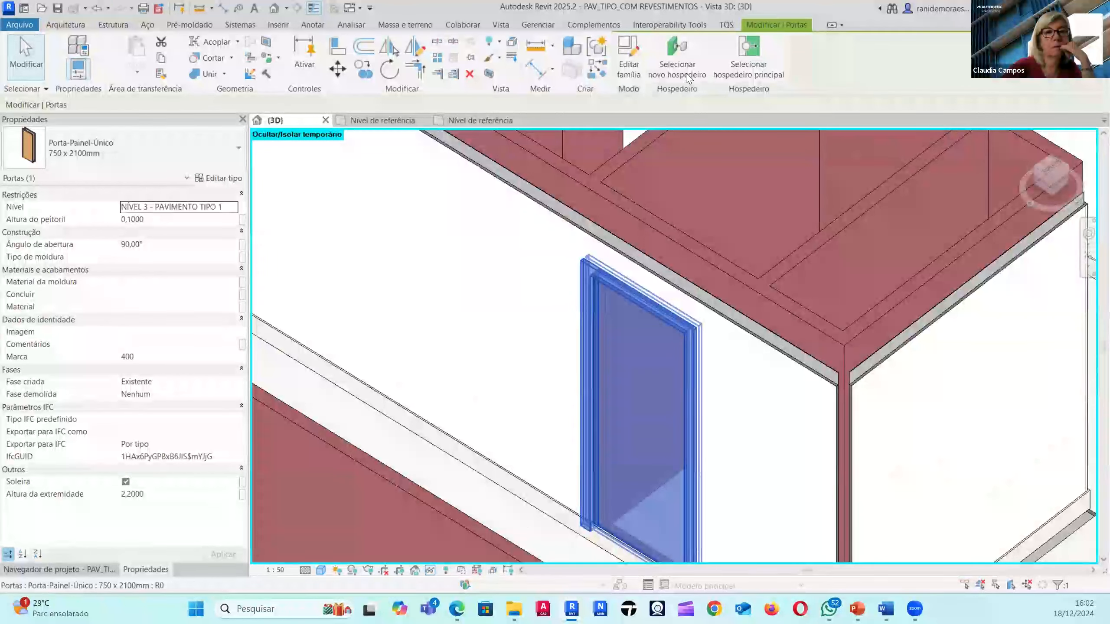
click(678, 55)
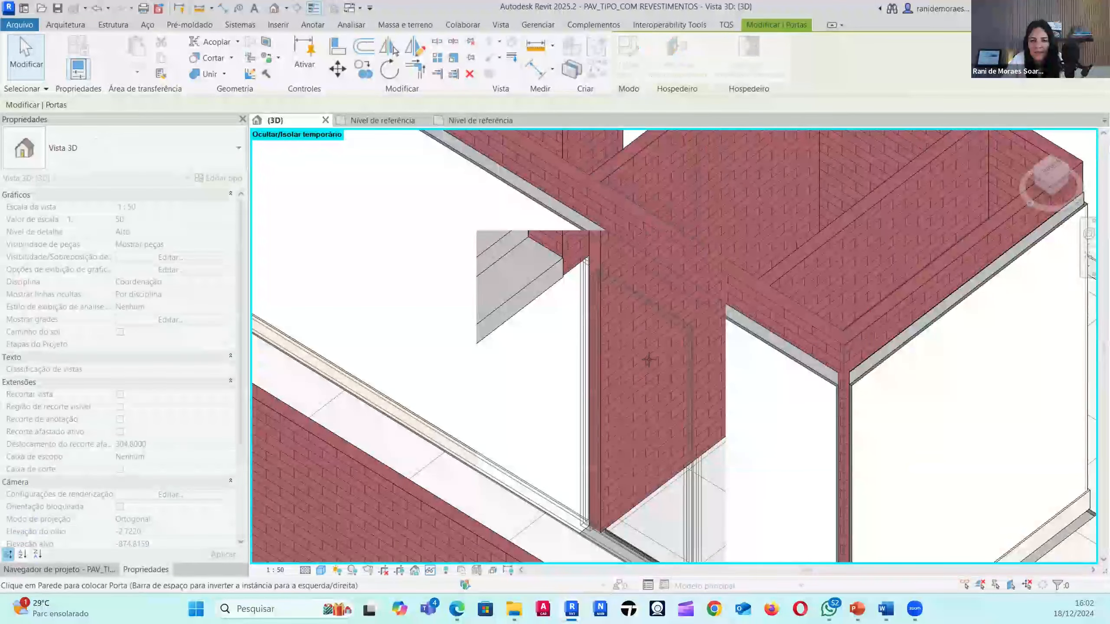
scroll(658, 319, down, 3)
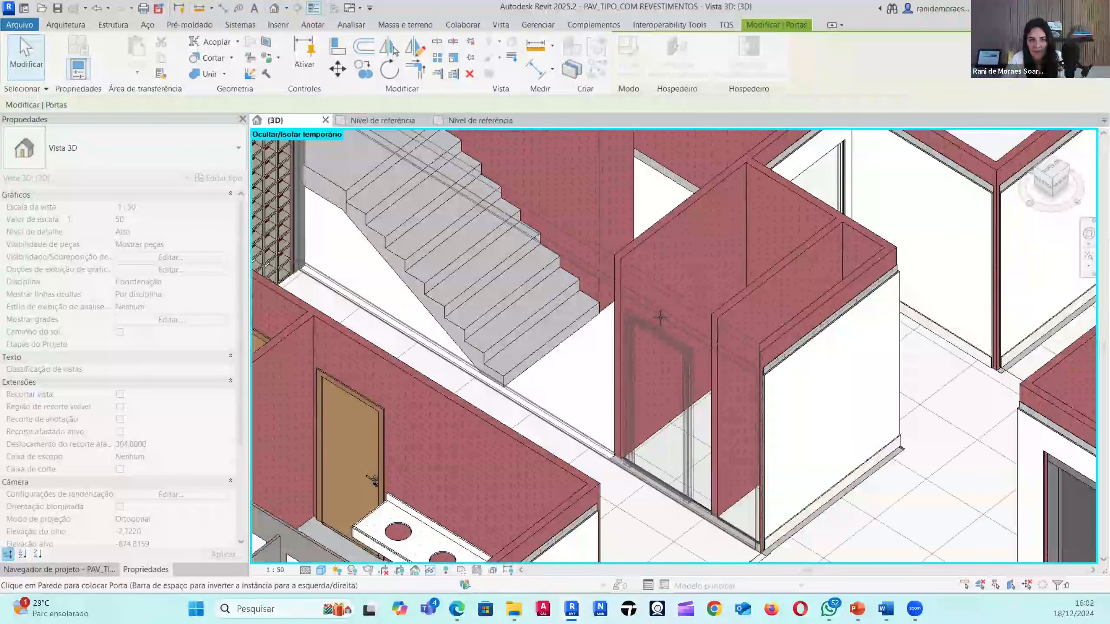
click(745, 426)
scroll(668, 398, up, 3)
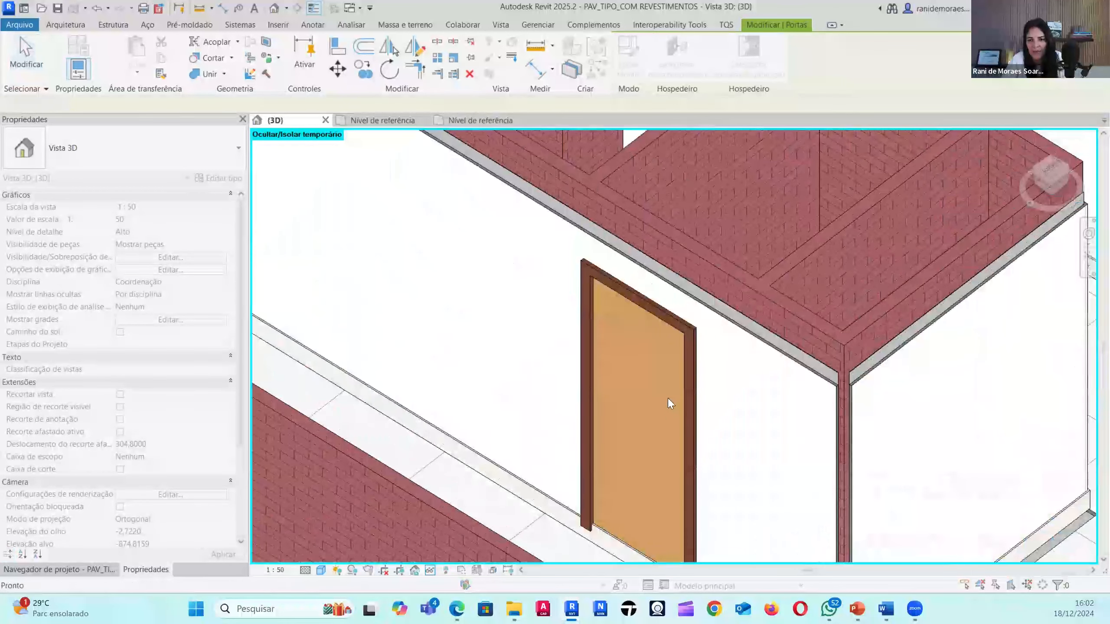
- Delete the EQ_rv_em_Sala stacked finish wall around the door
scroll(699, 399, down, 2)
click(713, 401)
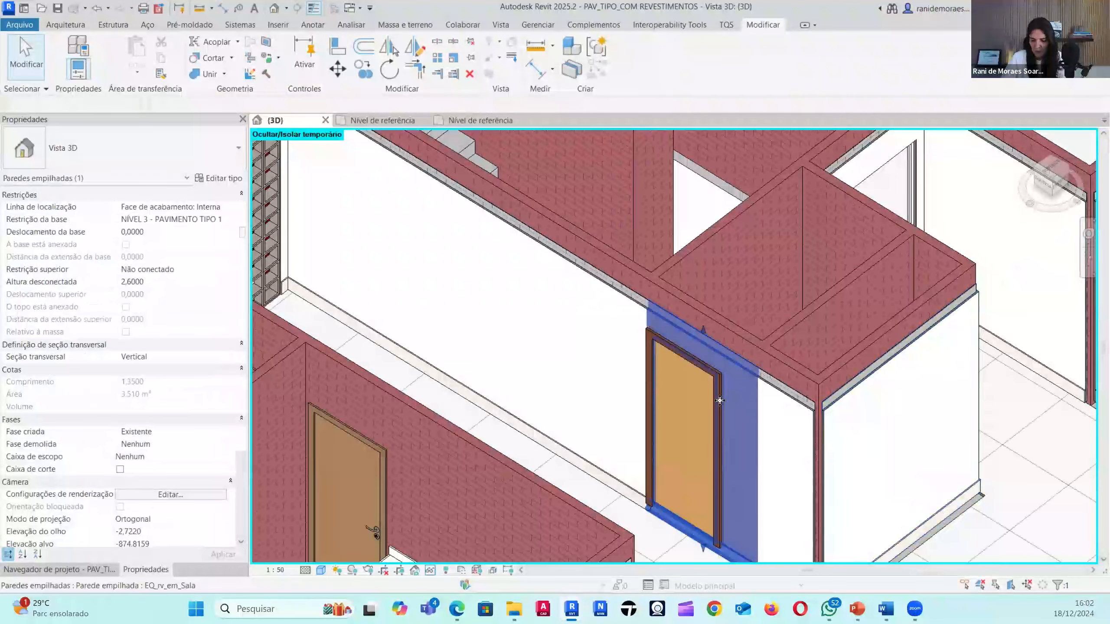
middle_drag(677, 405, 655, 405)
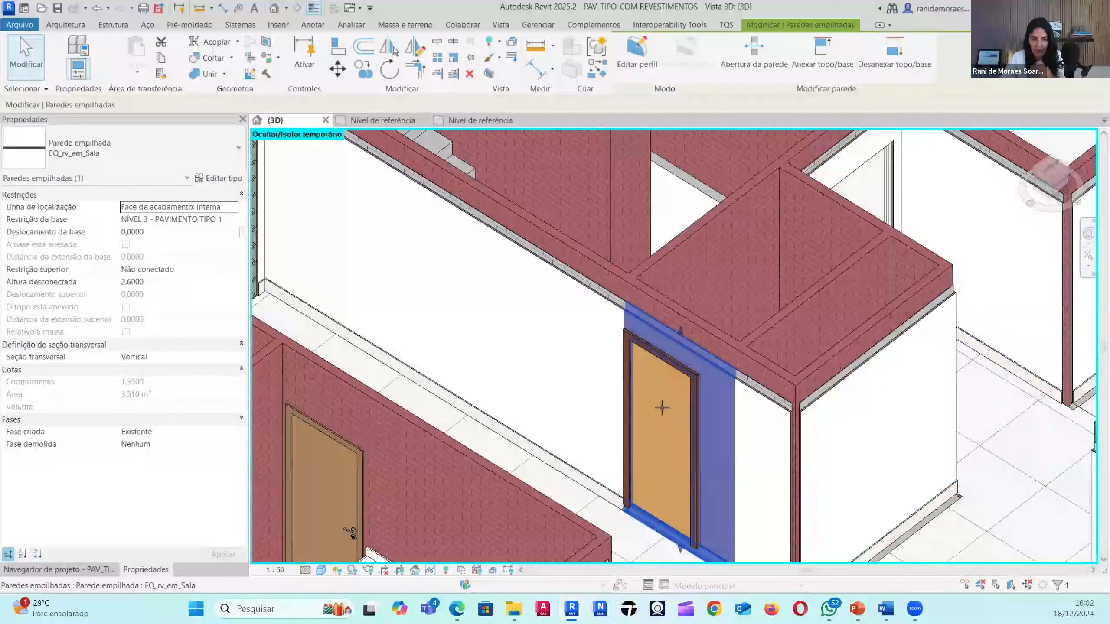
key(Delete)
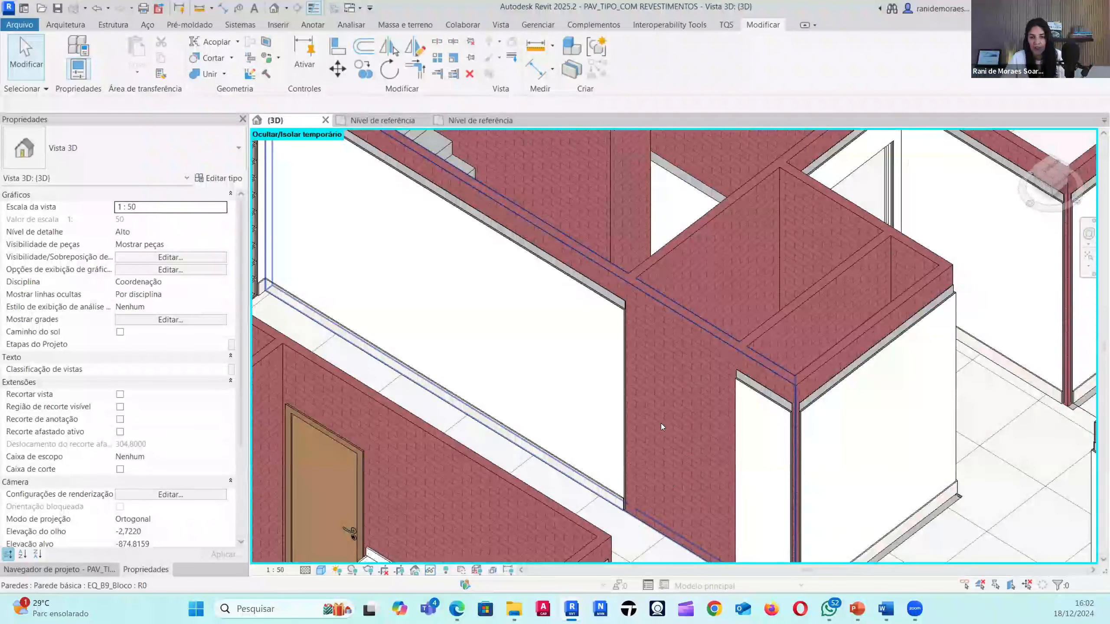
- Place a Porta-Painel-Único 750 x 2100mm door in the exposed EQ_B9_Bloco wall
click(661, 424)
scroll(680, 487, up, 5)
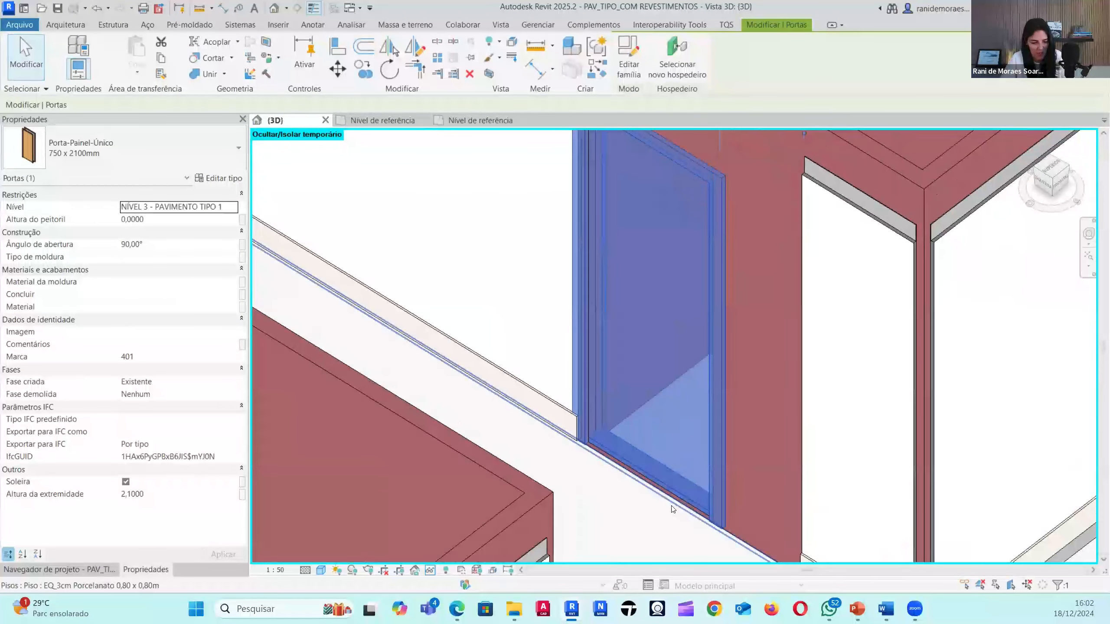
key(Escape)
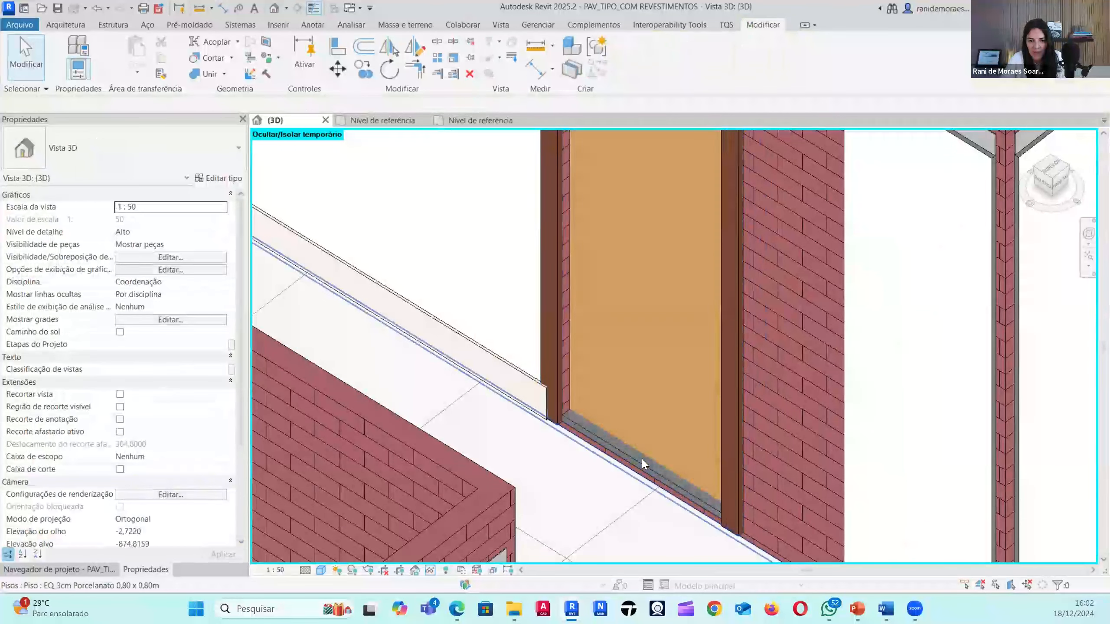
- Select the threshold of the new door and compare its Profundidade with the block wall's thickness
click(651, 476)
shift+middle_drag(652, 476, 653, 381)
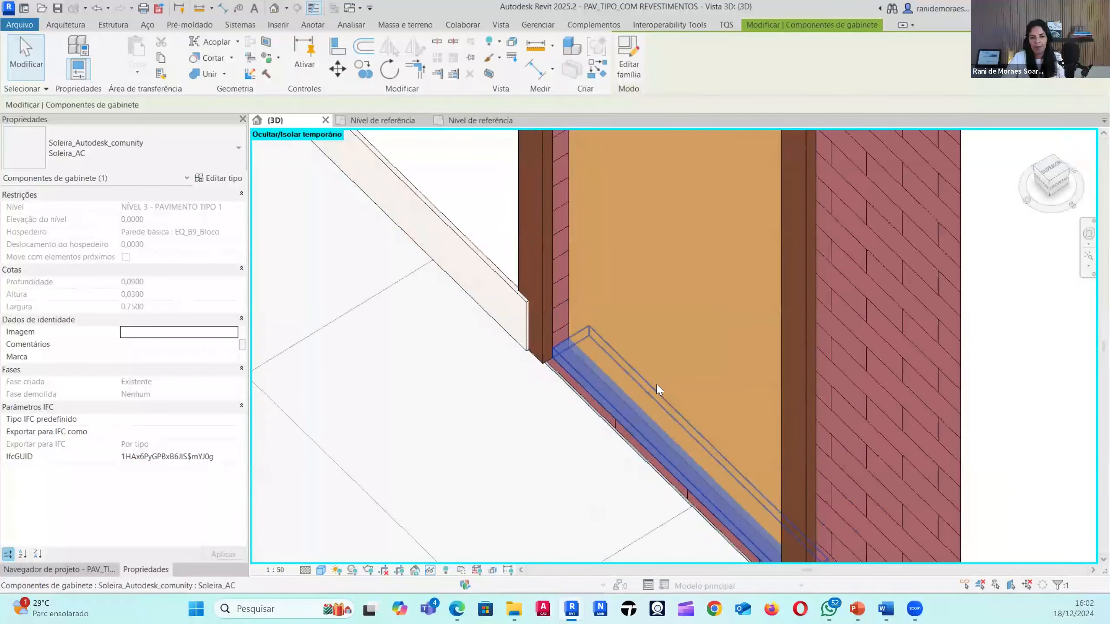
click(655, 393)
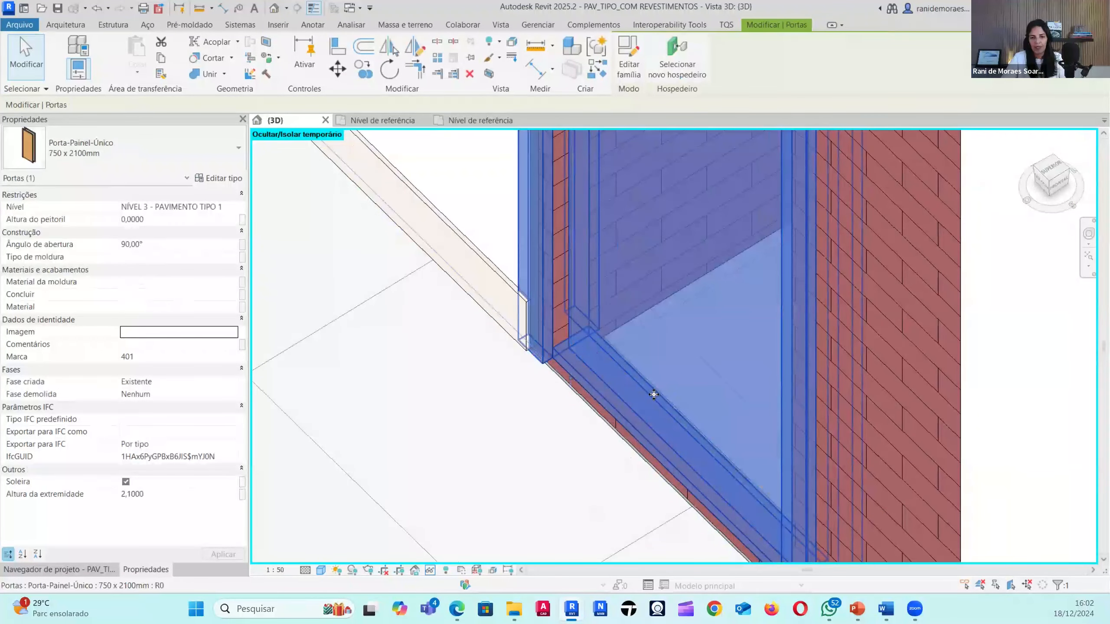
click(629, 421)
shift+middle_drag(630, 421, 664, 452)
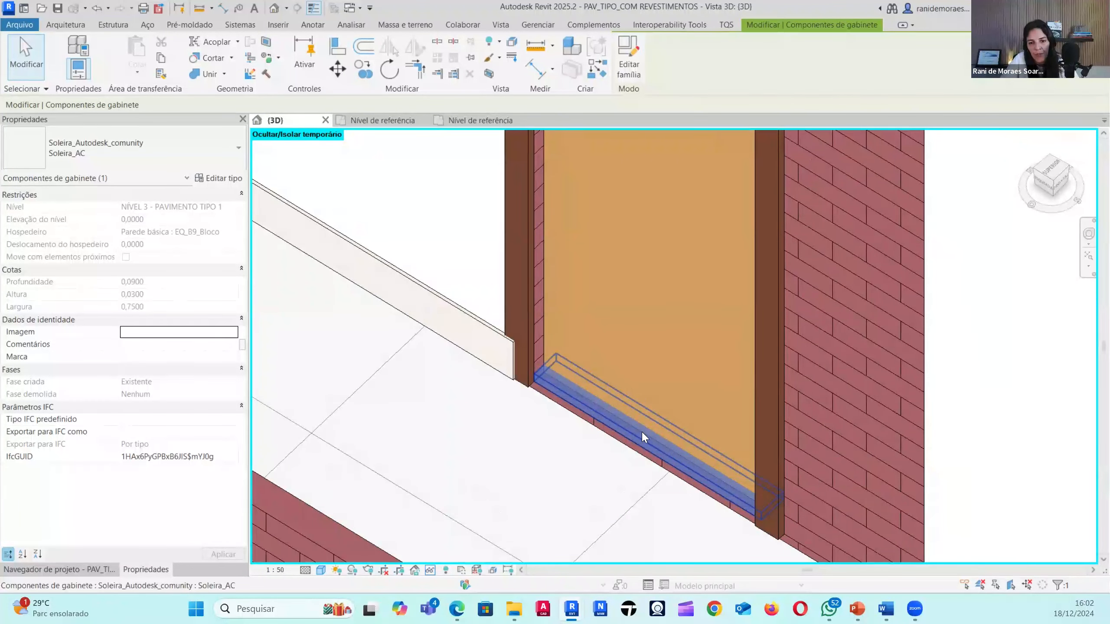
scroll(639, 436, up, 2)
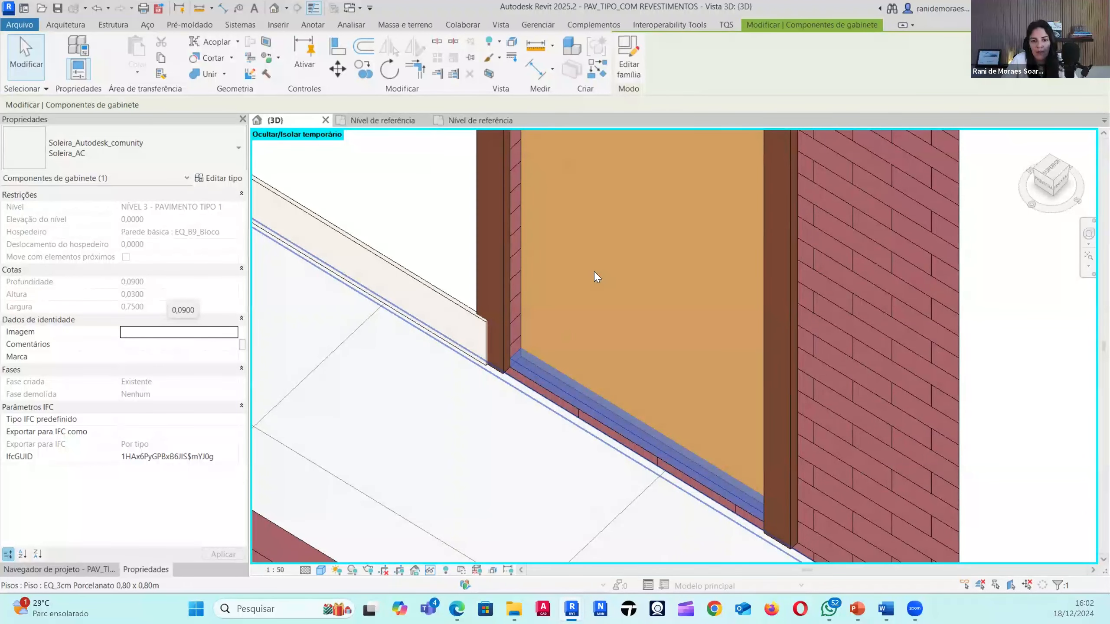
- Switch the new door's Soleira parameter off and back on to test the threshold's visibility
click(634, 261)
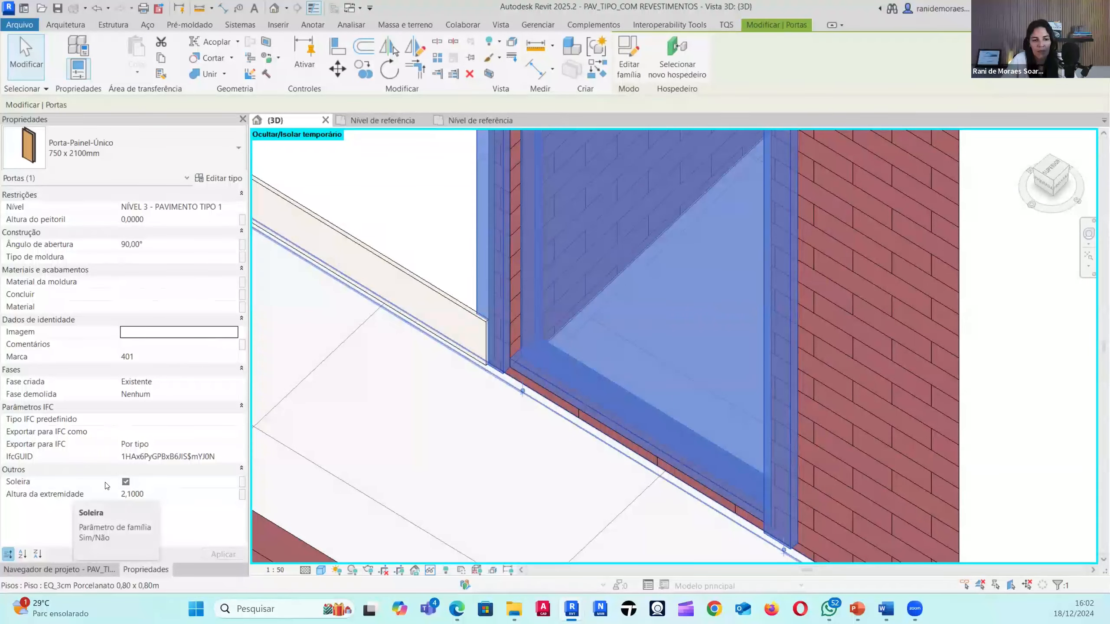
click(126, 481)
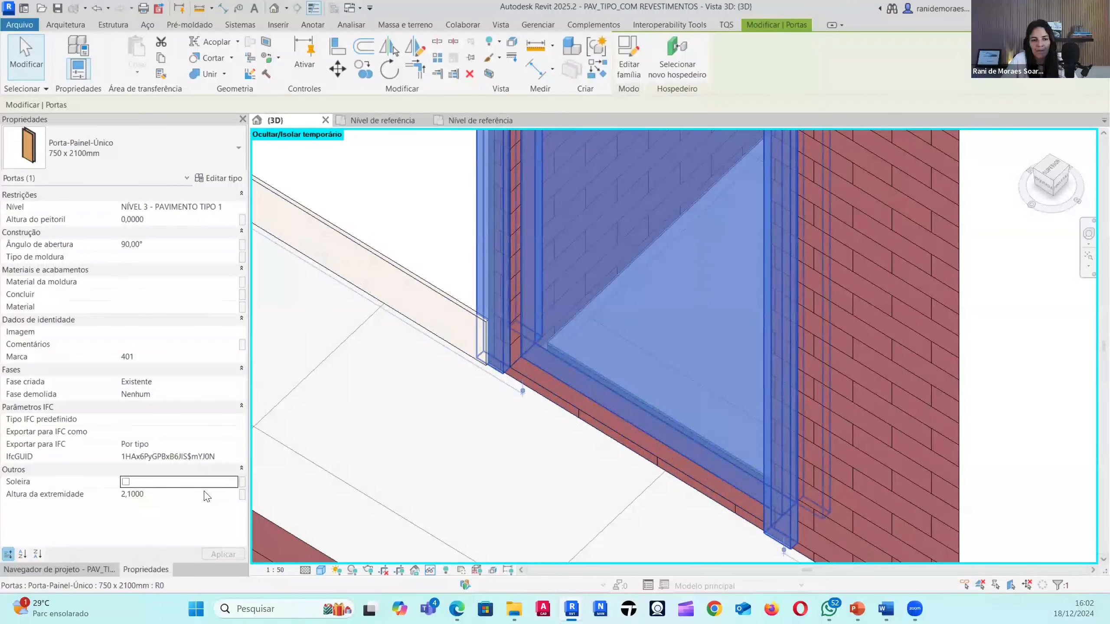
click(126, 482)
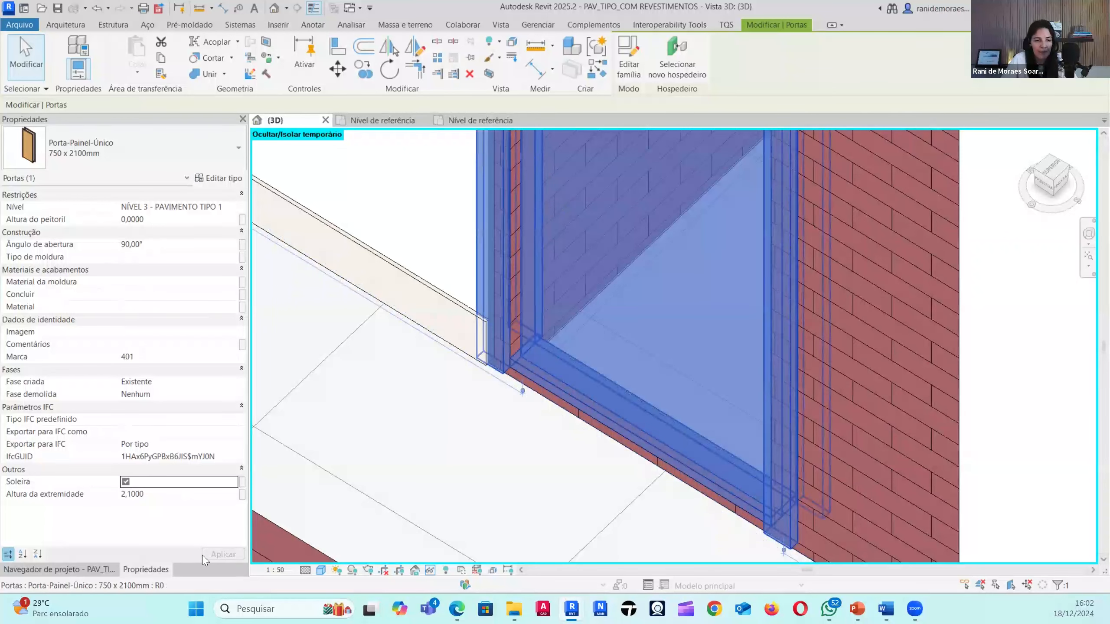
- Open the 4.5.GRANITOS POR AMBIENTE schedule from the project's quantity schedules
click(79, 570)
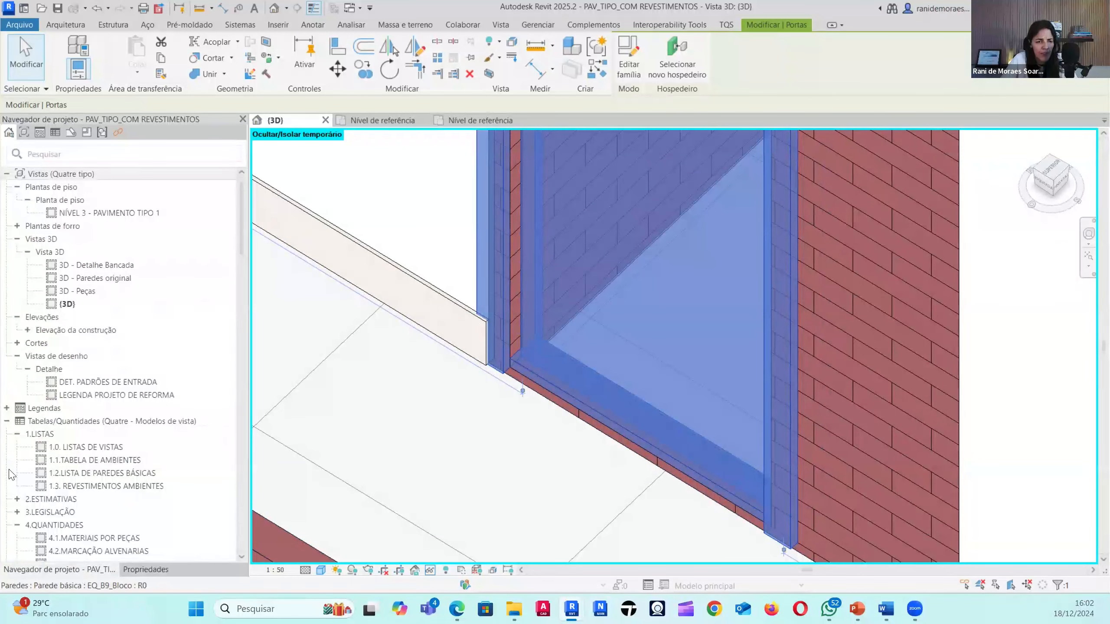
scroll(176, 476, down, 7)
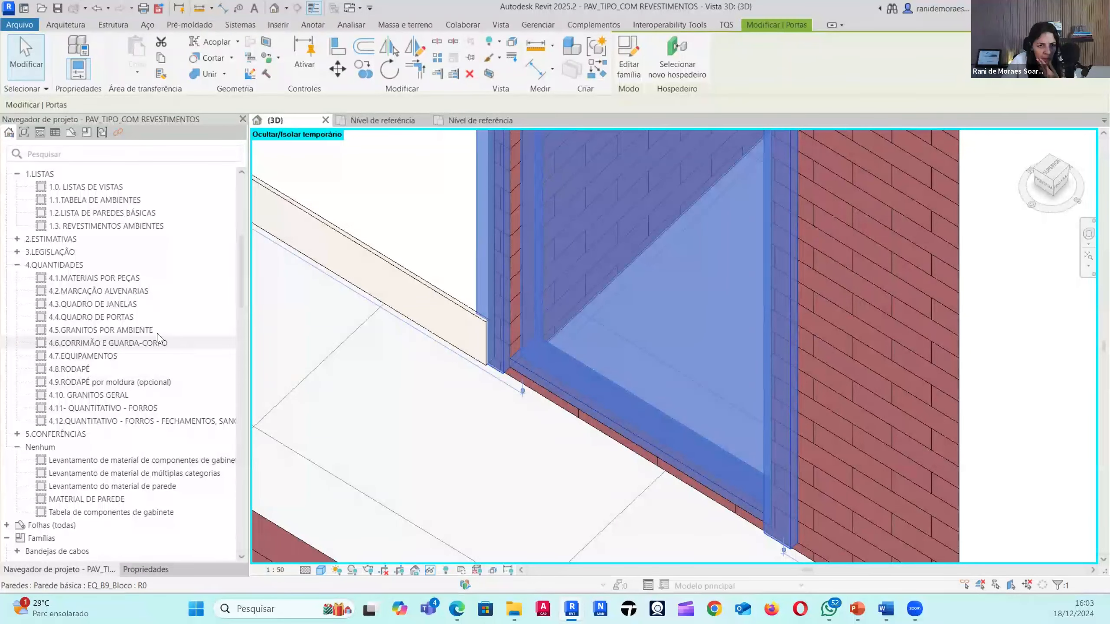
double_click(97, 330)
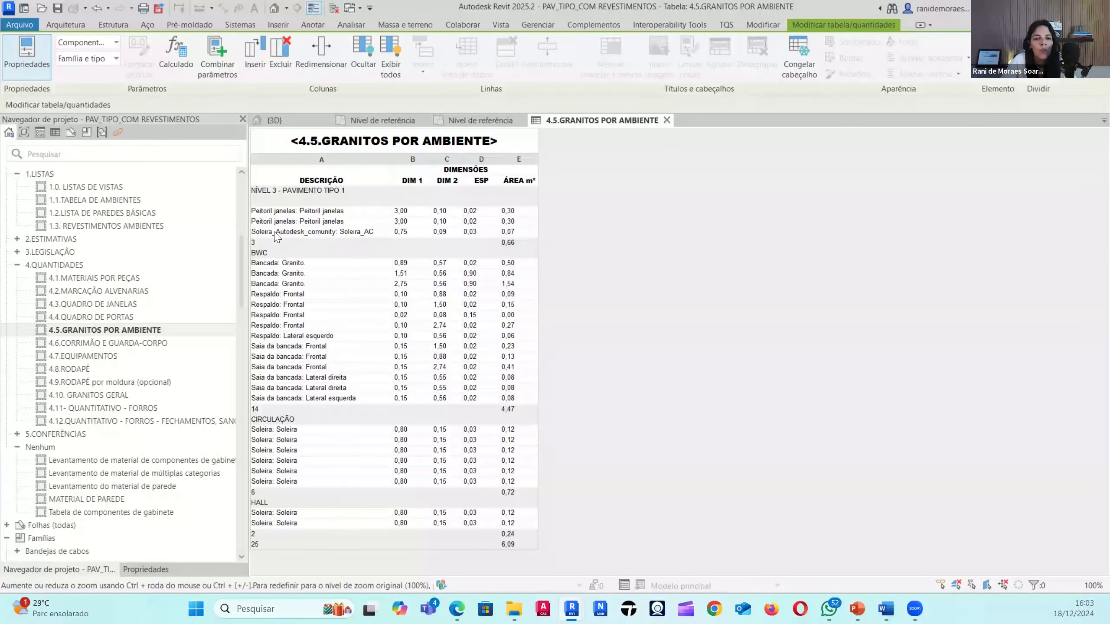
- Close the inactive project view and both open family documents without saving their changes
click(334, 10)
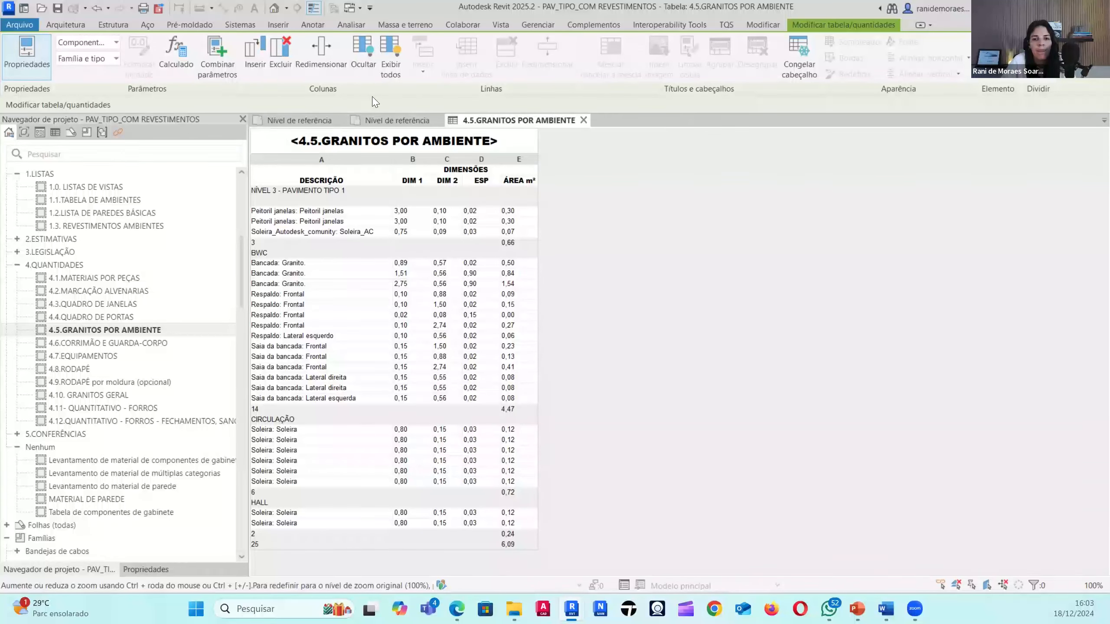
click(437, 122)
click(443, 121)
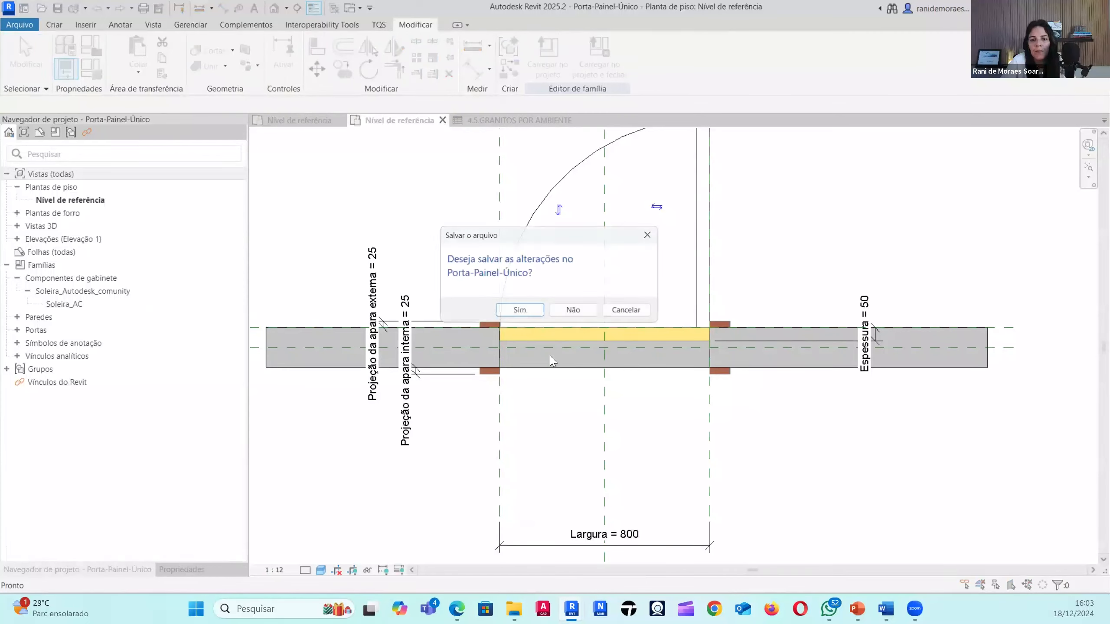
click(573, 309)
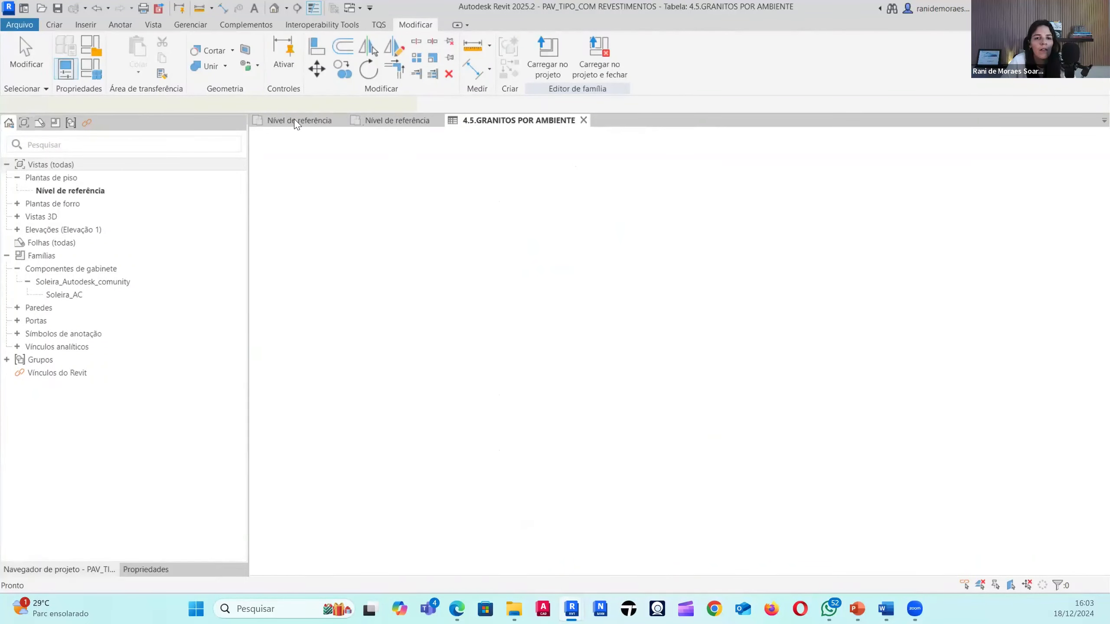
click(341, 121)
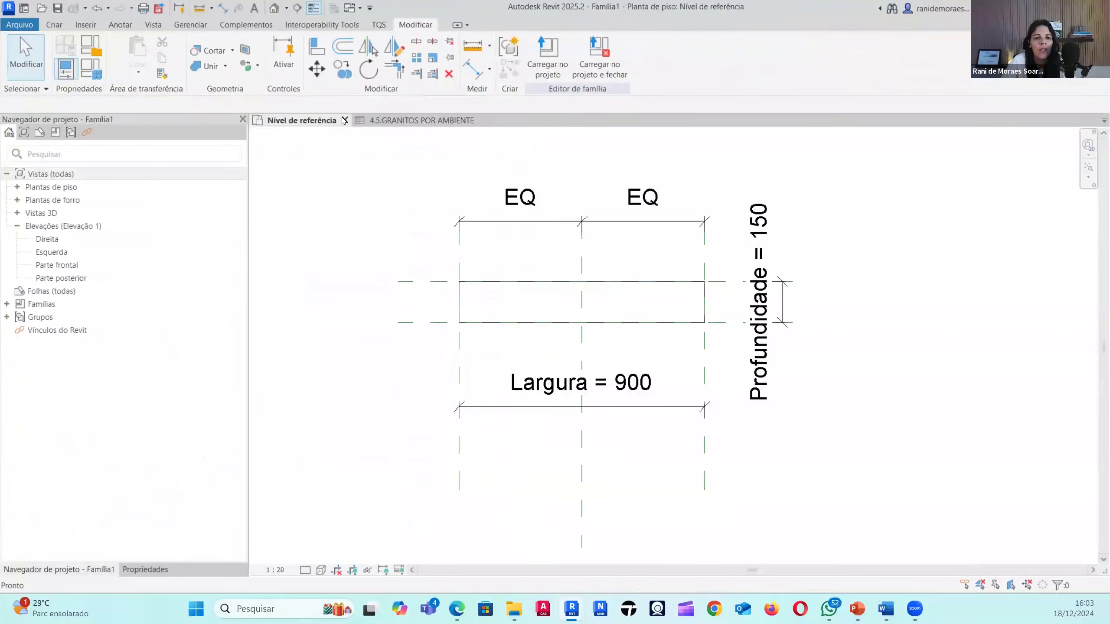
click(575, 305)
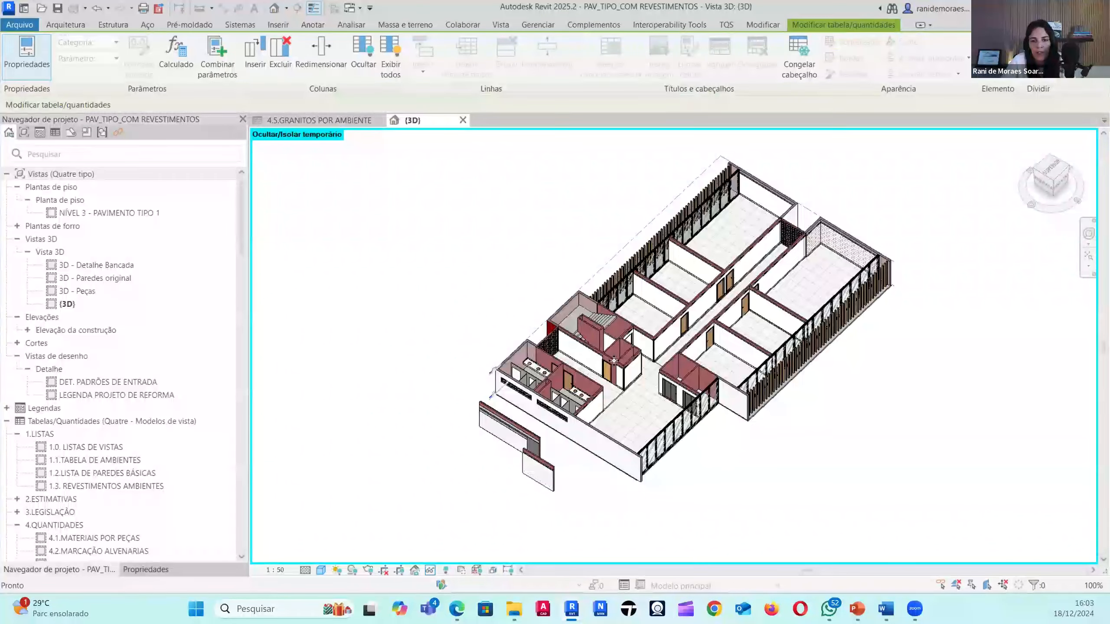
- Select the new door in the 3D view and tile that view beside the granite schedule
scroll(614, 360, up, 6)
click(614, 361)
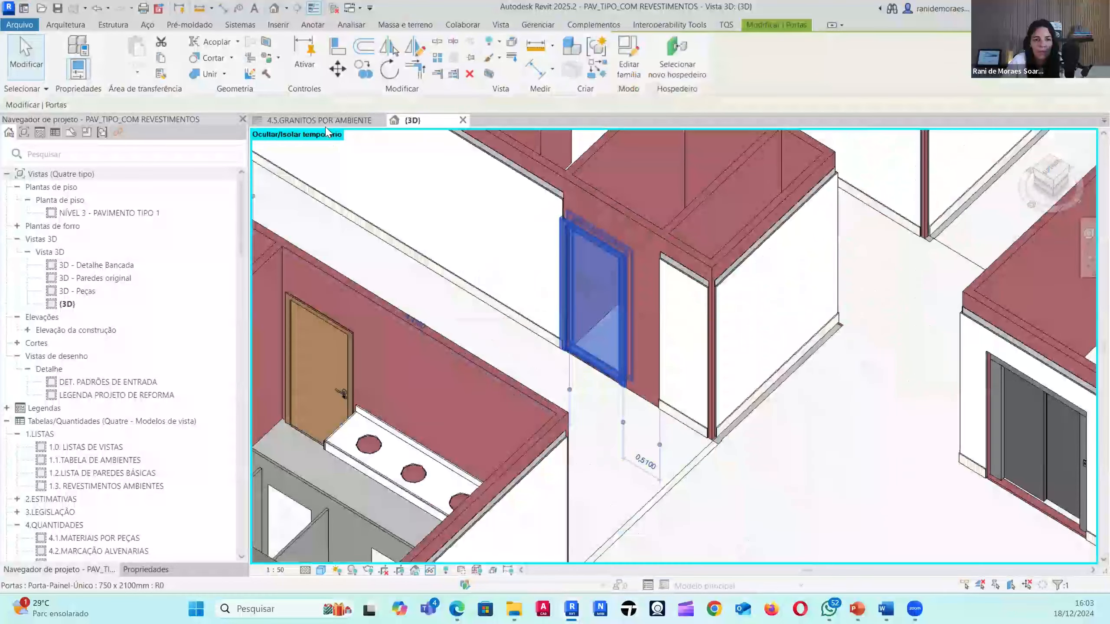
scroll(508, 222, up, 1)
key(w)
key(t)
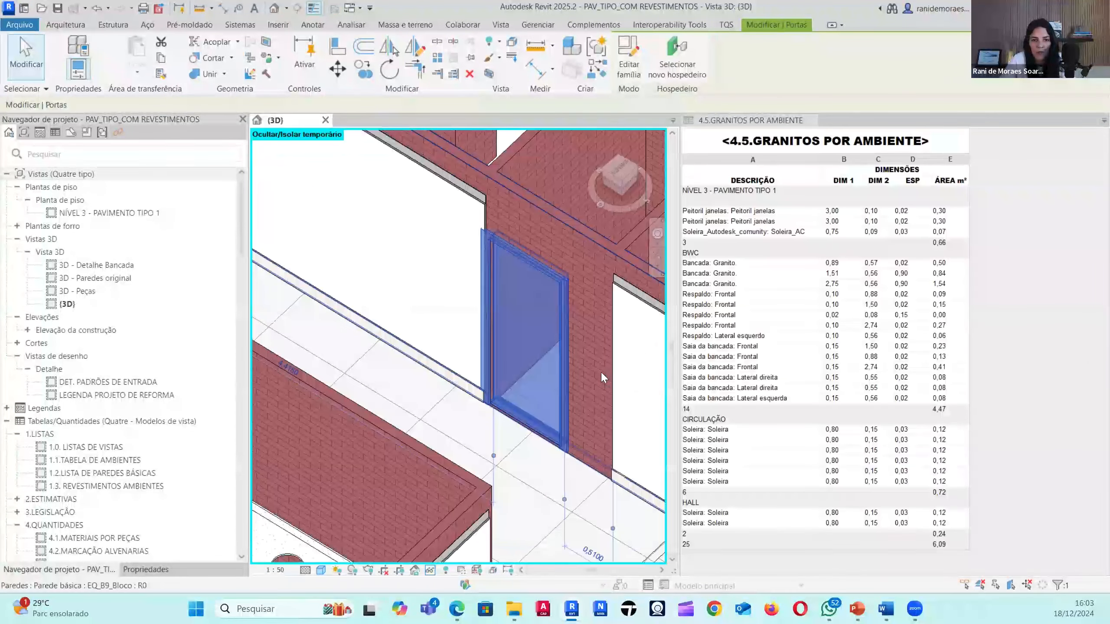
- Switch the door's Soleira parameter off to test the granite schedule's response, and undo the change
mouse_move(390, 287)
shift+middle_down()
mouse_move(411, 334)
mouse_move(406, 284)
shift+middle_up()
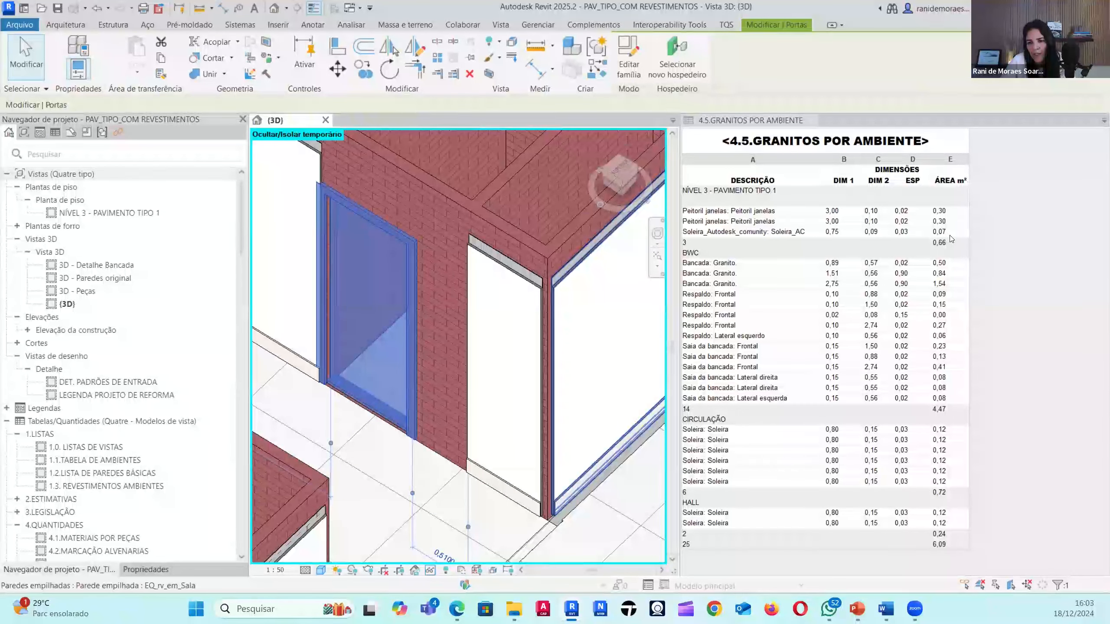
middle_drag(374, 304, 395, 305)
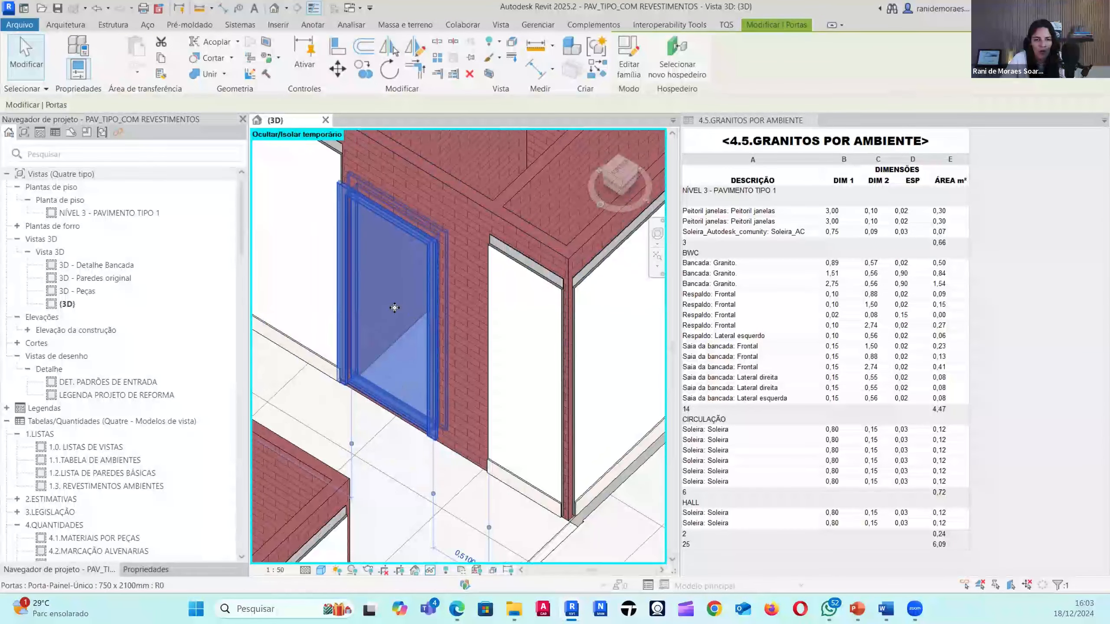
click(132, 570)
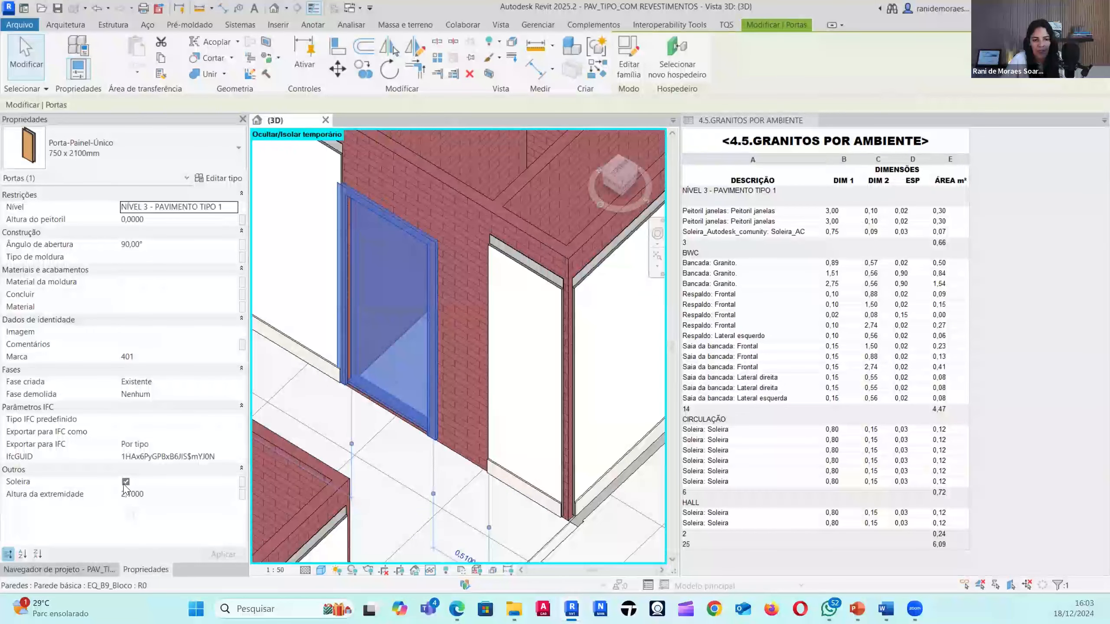
click(125, 482)
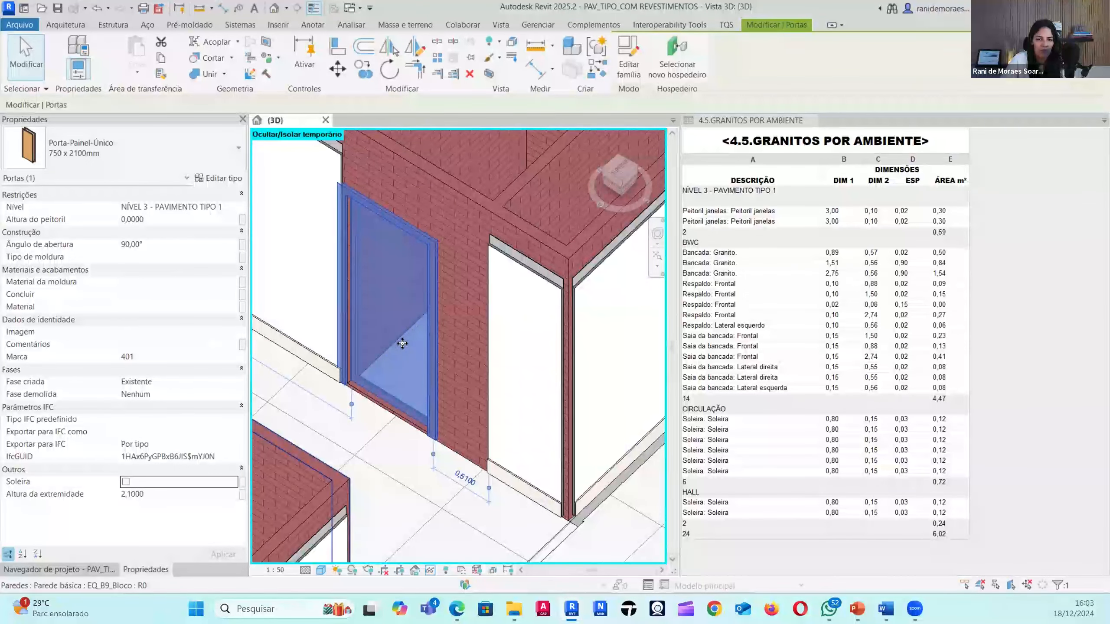
key(ctrl+z)
scroll(384, 400, up, 1)
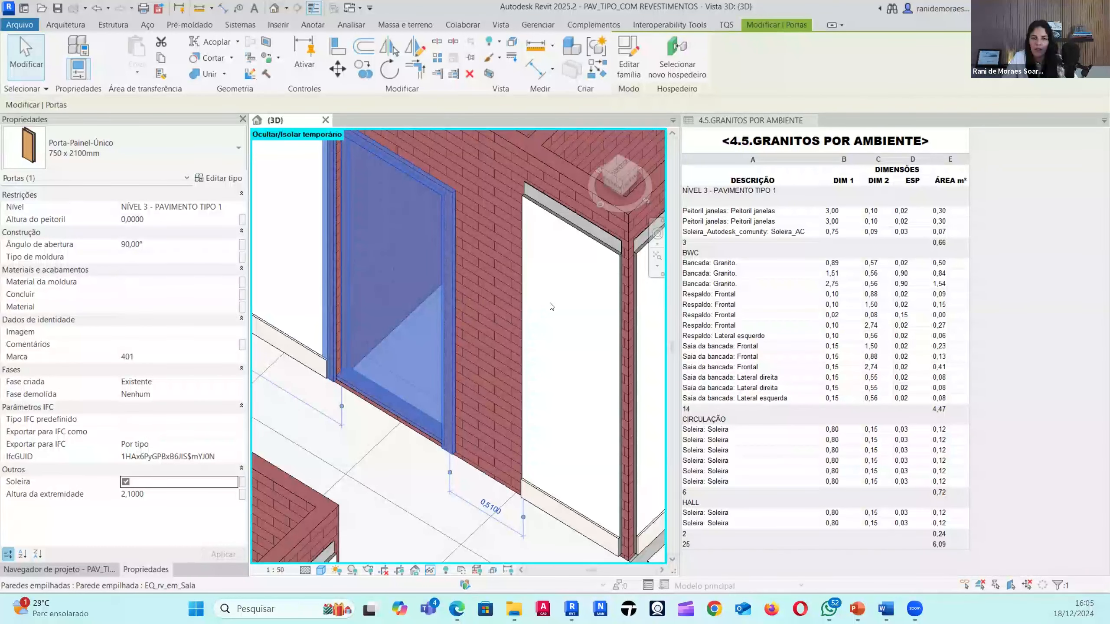
- Examine the EQ_rv_em_Sala stacked finish walls on both sides of the door and their properties
click(553, 318)
scroll(552, 318, down, 2)
scroll(558, 324, up, 2)
middle_drag(570, 350, 556, 361)
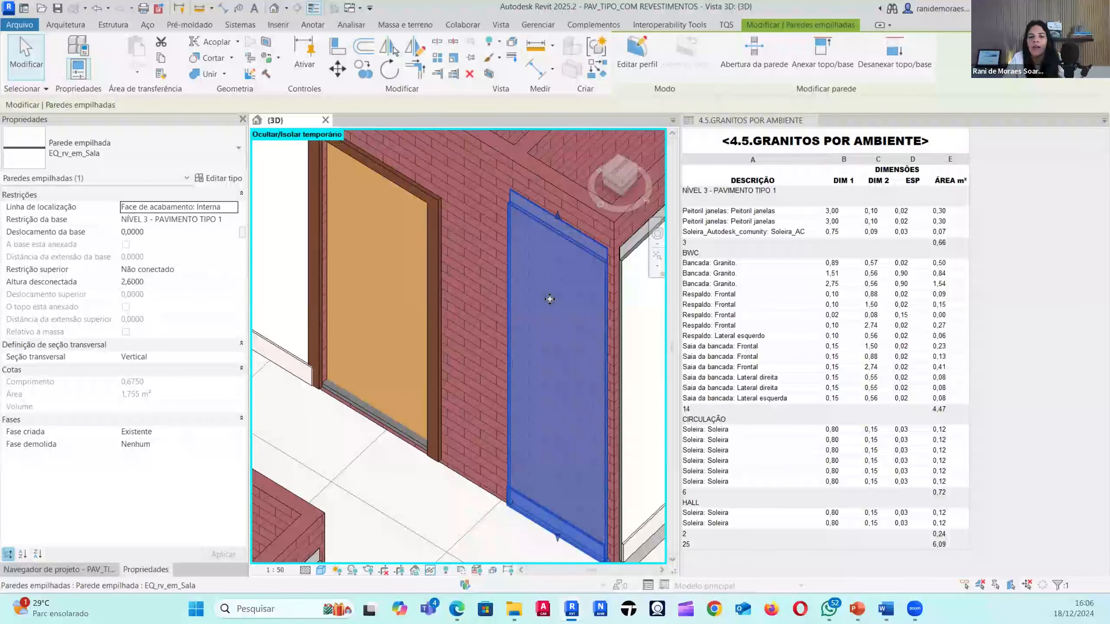
scroll(546, 302, down, 2)
click(314, 236)
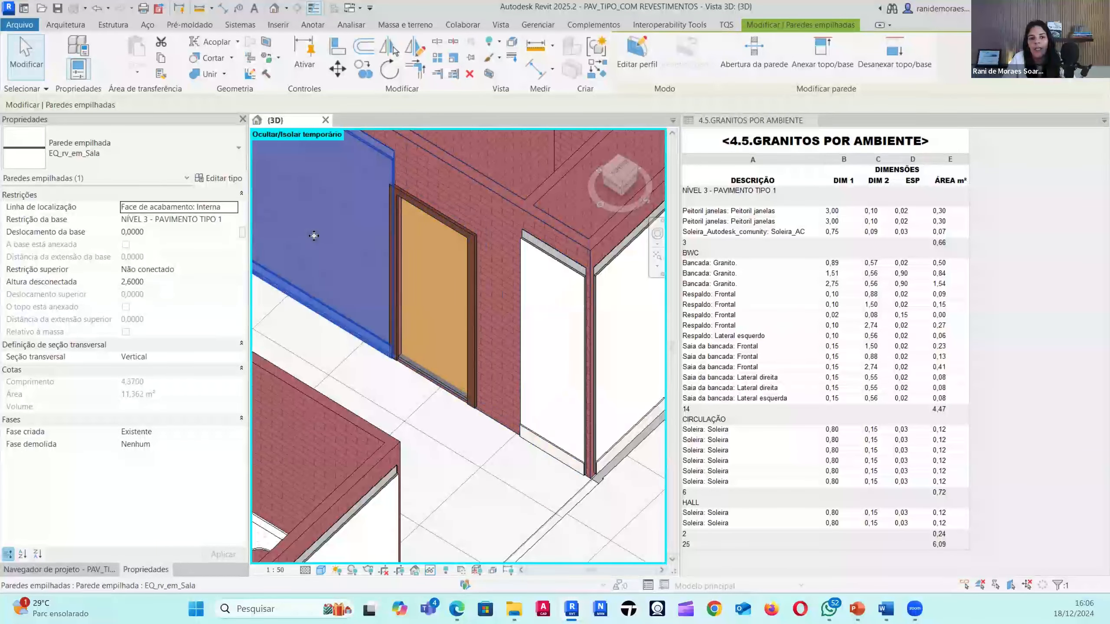
scroll(482, 318, down, 2)
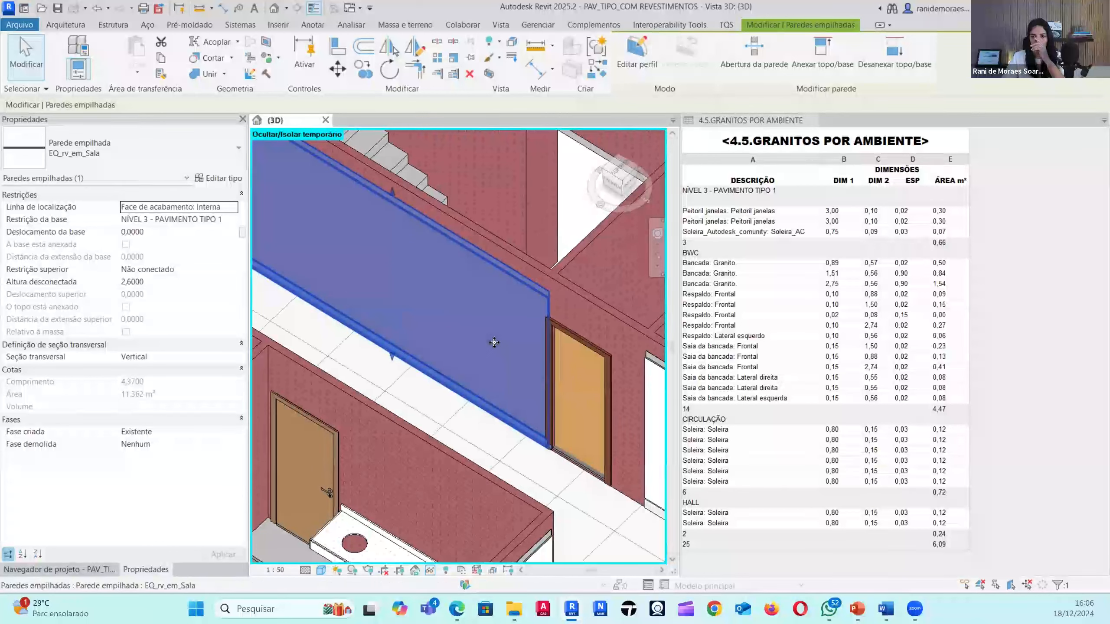
middle_drag(455, 309, 521, 358)
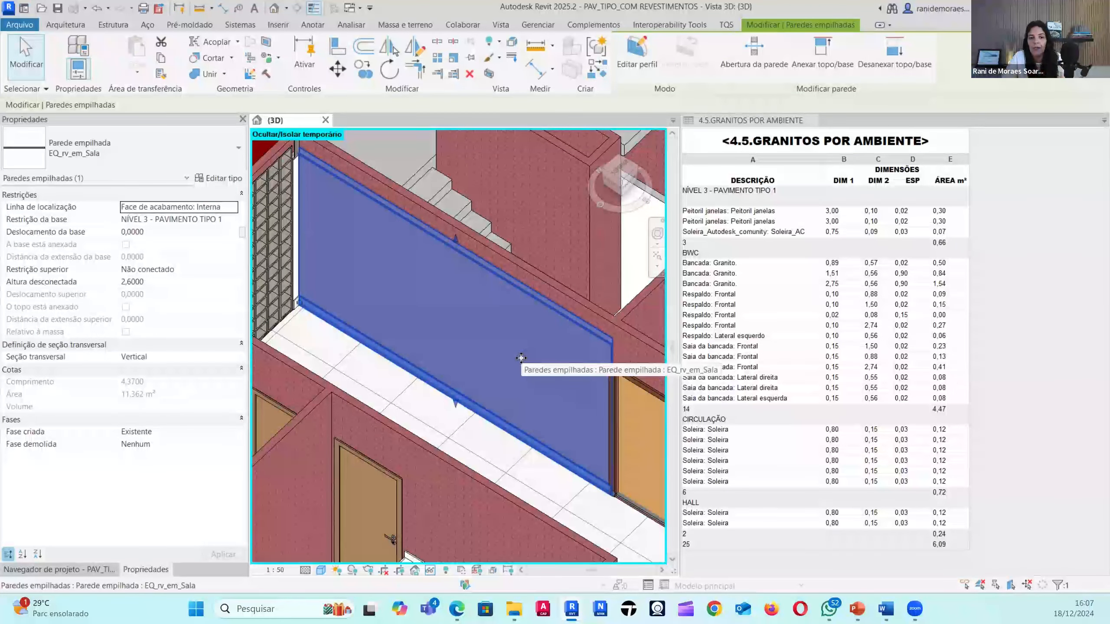
scroll(469, 300, up, 2)
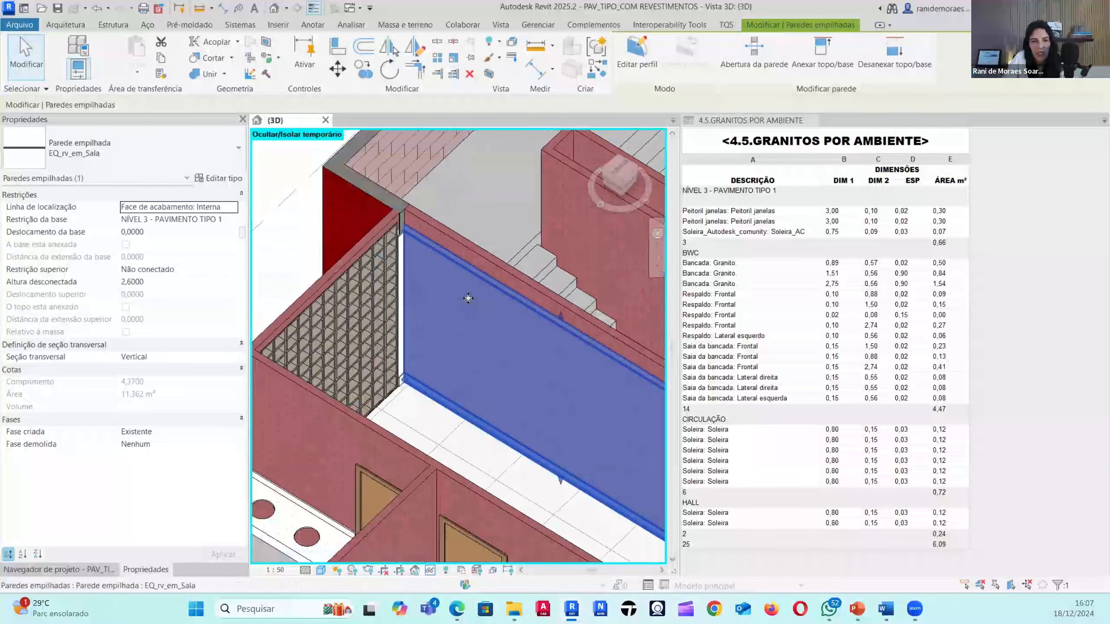
scroll(507, 363, down, 2)
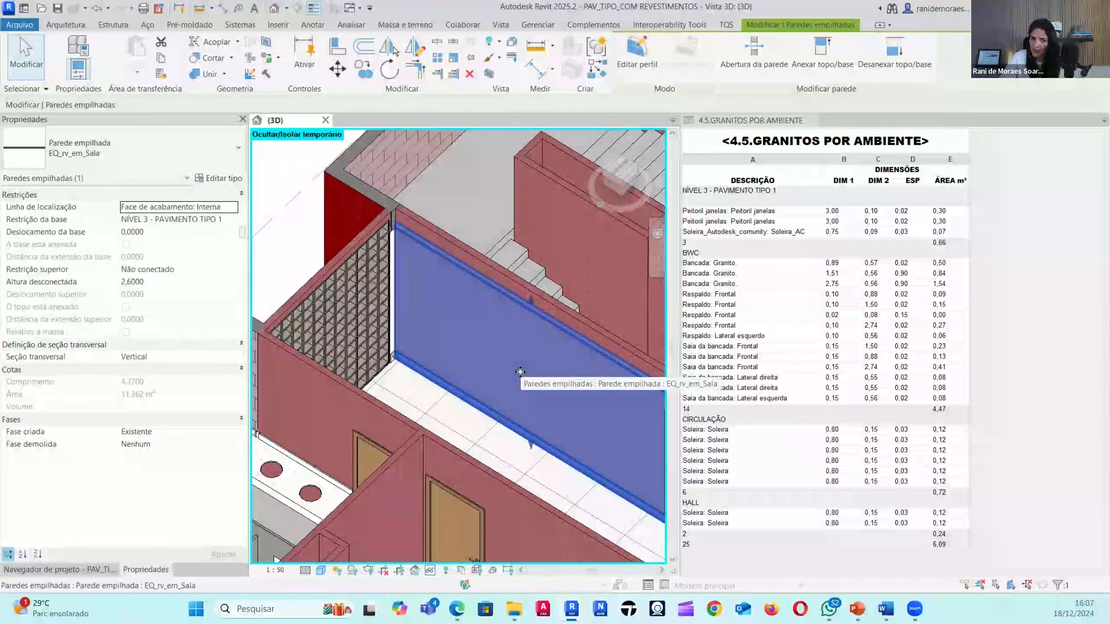
middle_drag(512, 375, 508, 370)
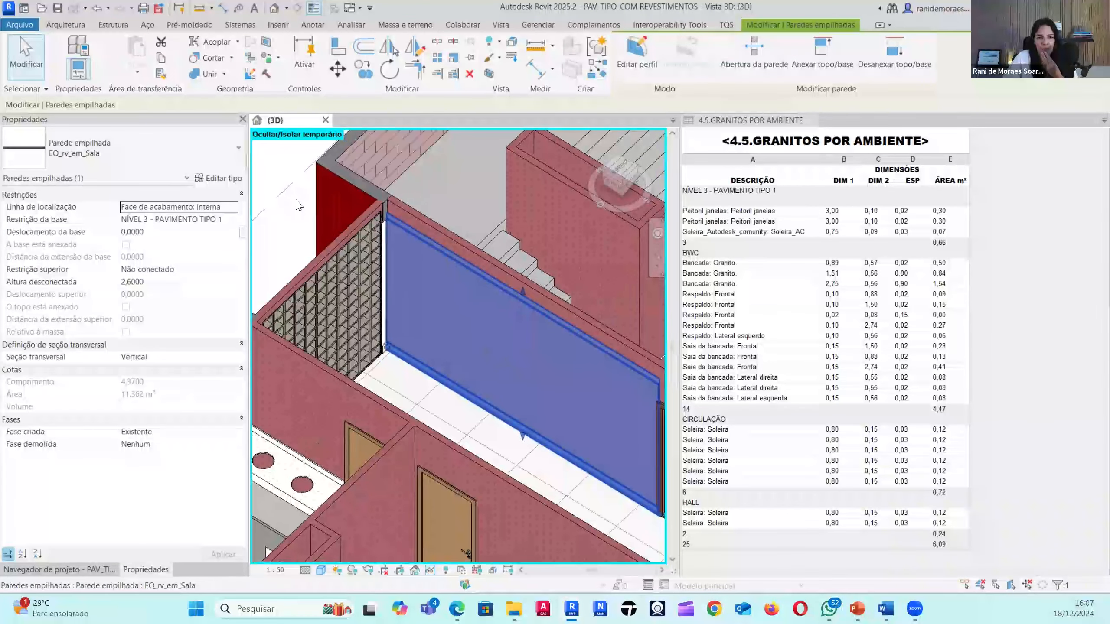
- Select the EQ_RV_Tinta branca (int) rod member of the long stacked finish wall and create parts from it
scroll(502, 350, down, 3)
click(503, 350)
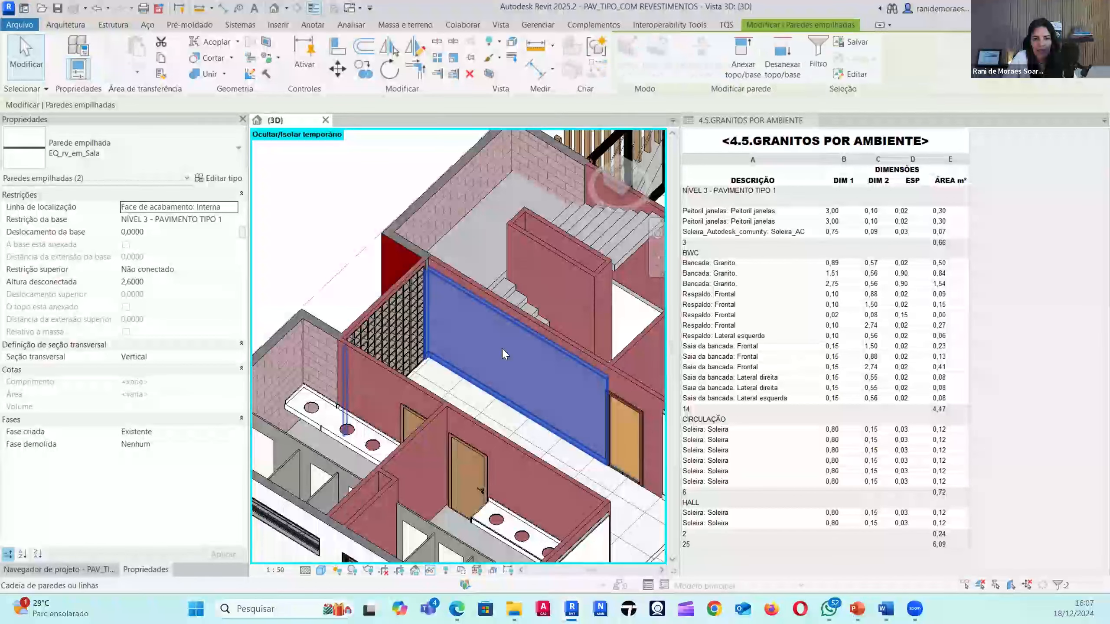
key(Tab)
click(511, 351)
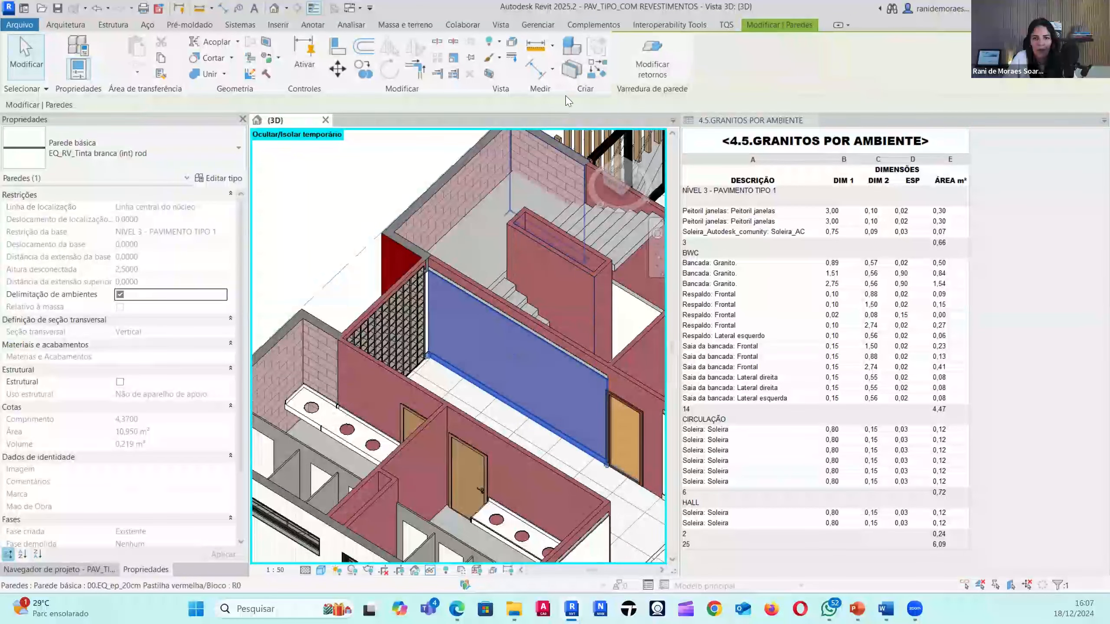
click(575, 75)
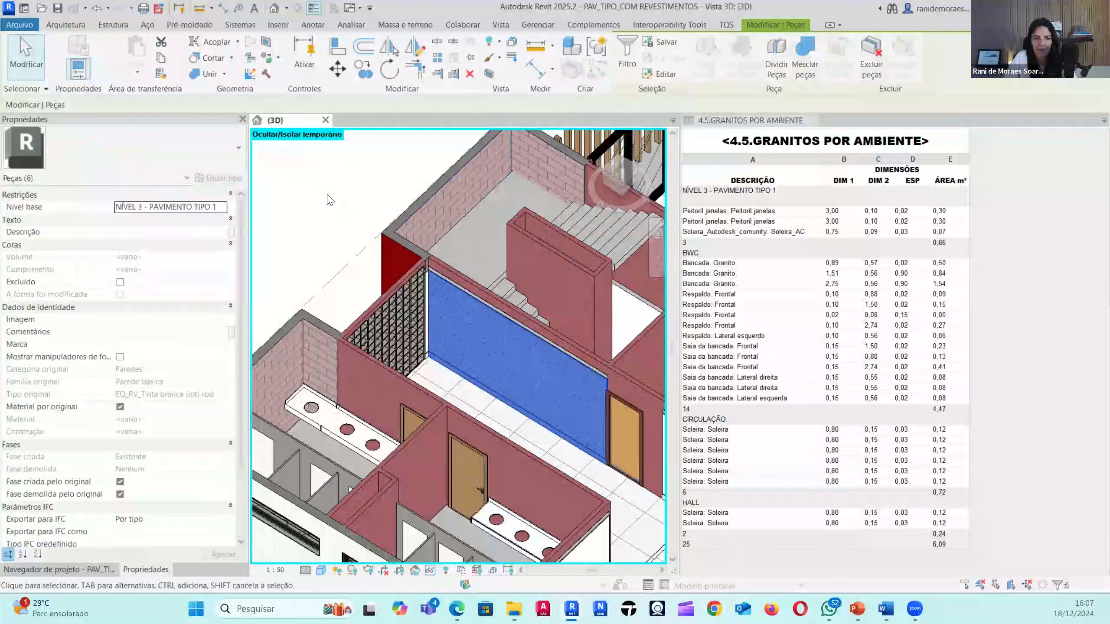
- Select the white paint part, disable its Material por original option and open its Material for choosing
scroll(489, 357, up, 2)
click(488, 356)
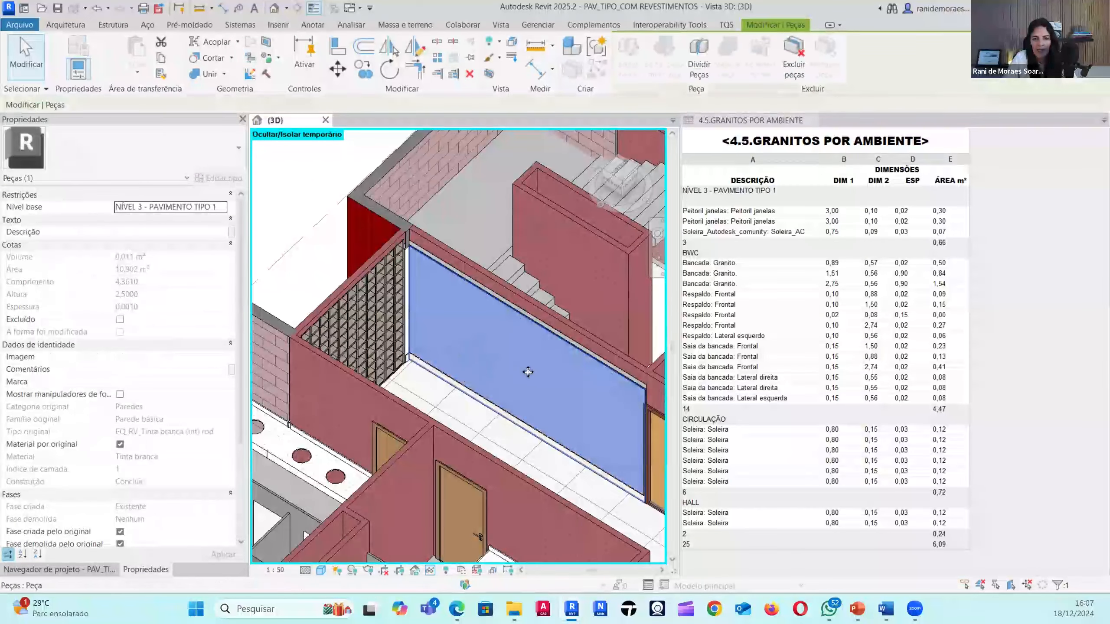
scroll(473, 319, up, 2)
scroll(441, 317, up, 1)
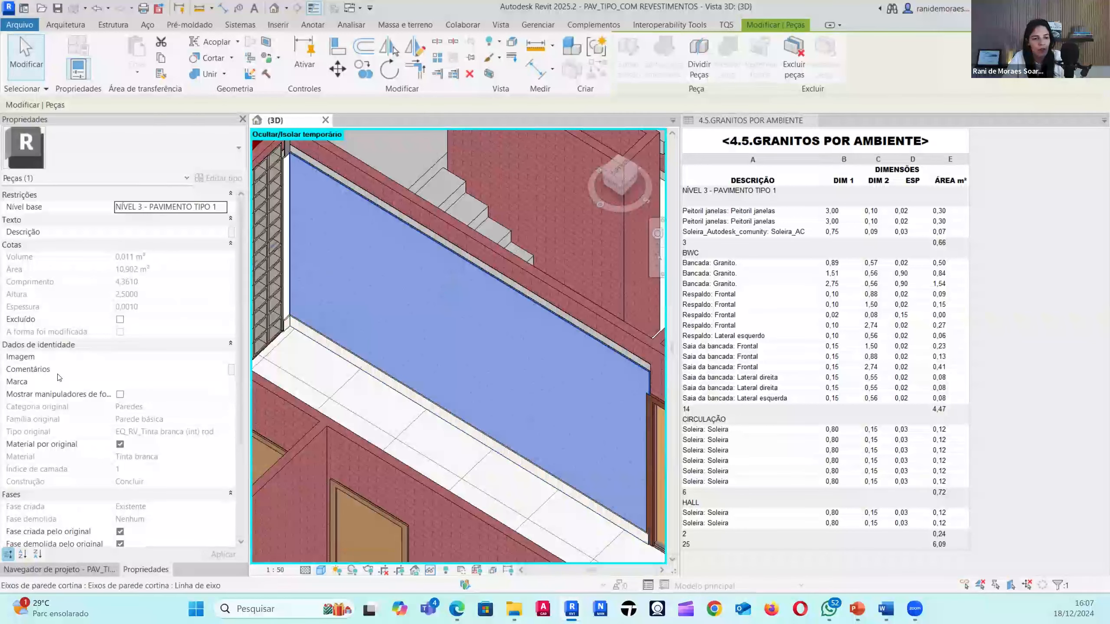
scroll(27, 422, down, 1)
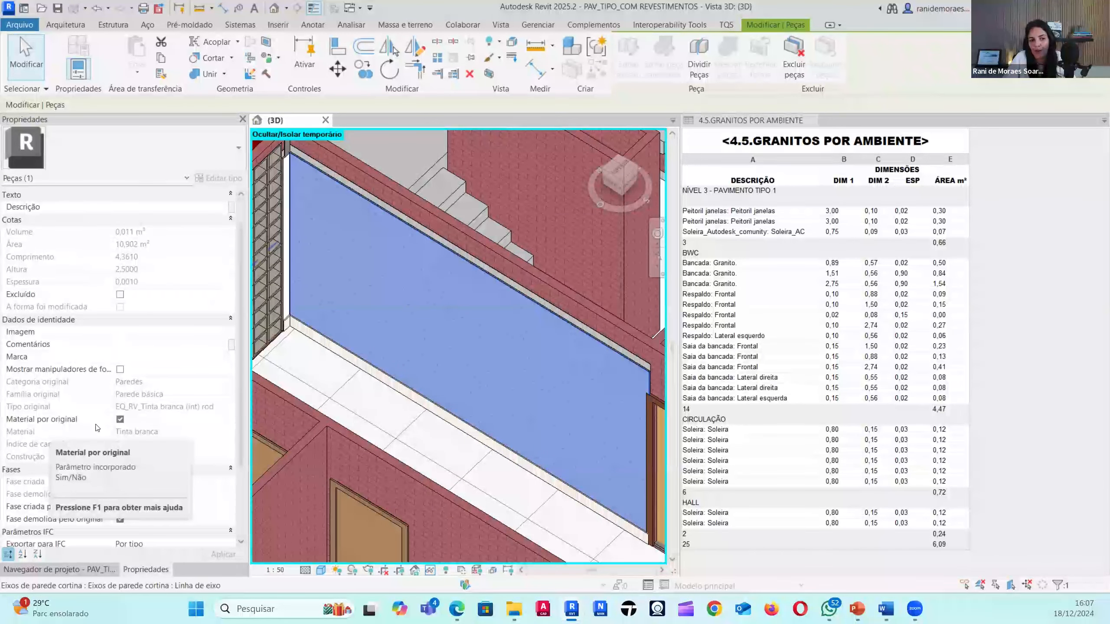
click(120, 420)
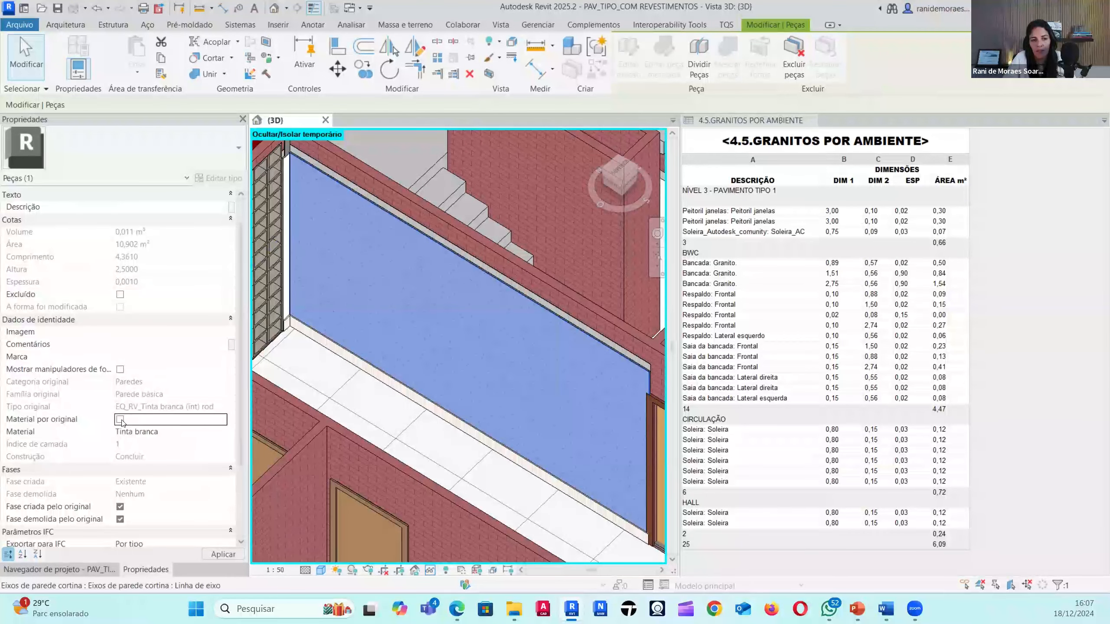
click(172, 433)
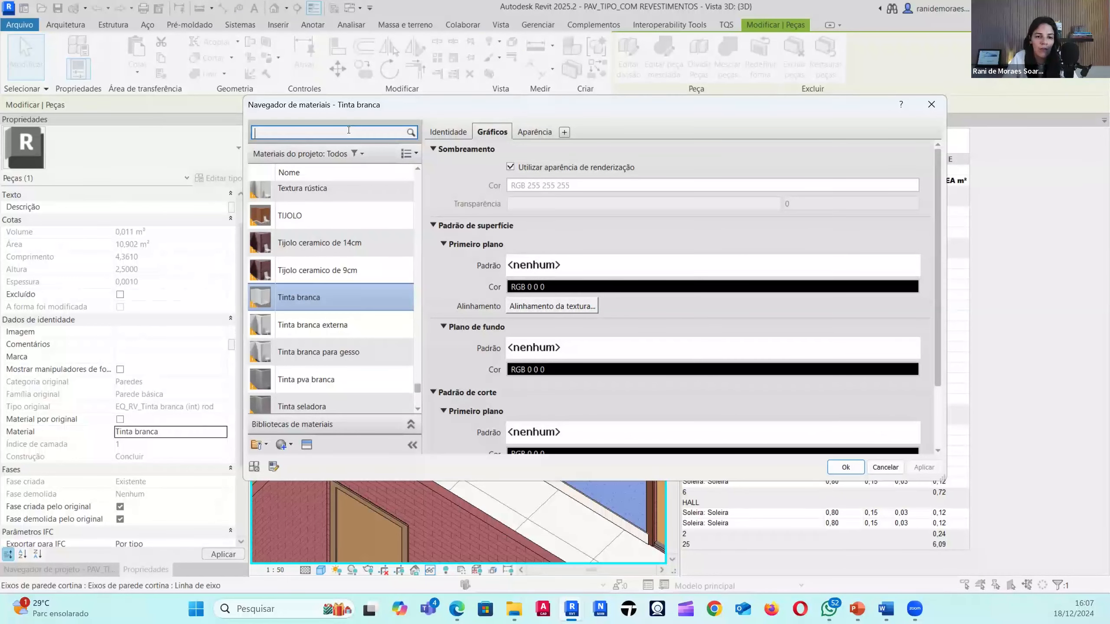
- Search the project materials for "papel de pa", clear the search and browse the full material list
text(papel de pa)
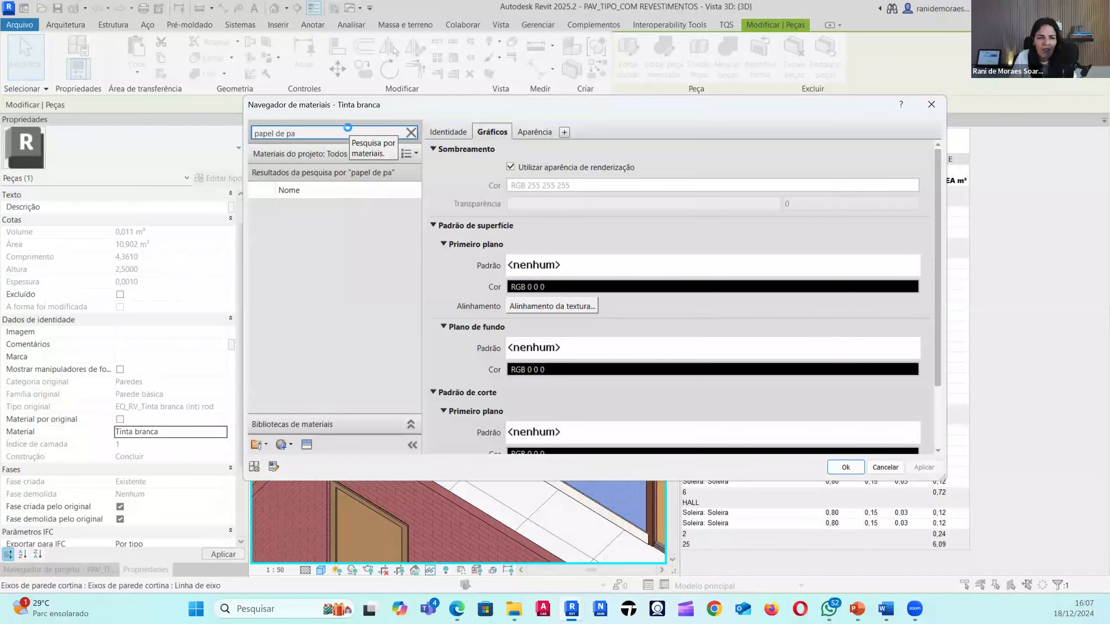
key(BackSpace)
key(BackSpace)
key(BackSpace)
key(BackSpace)
key(BackSpace)
key(BackSpace)
key(BackSpace)
key(BackSpace)
key(BackSpace)
key(BackSpace)
key(BackSpace)
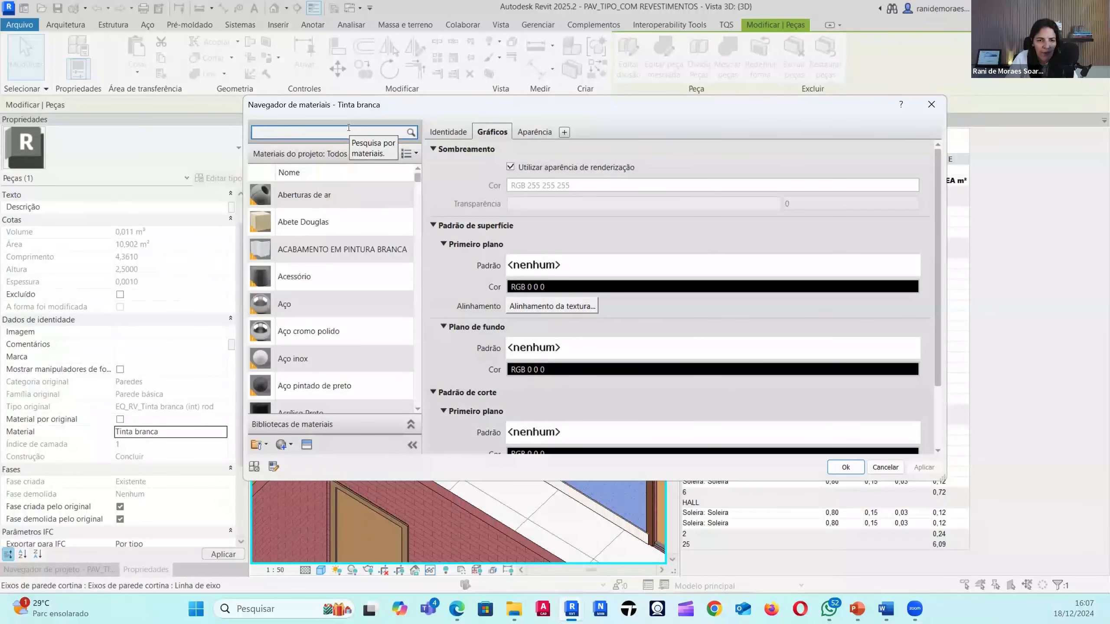
scroll(385, 323, down, 5)
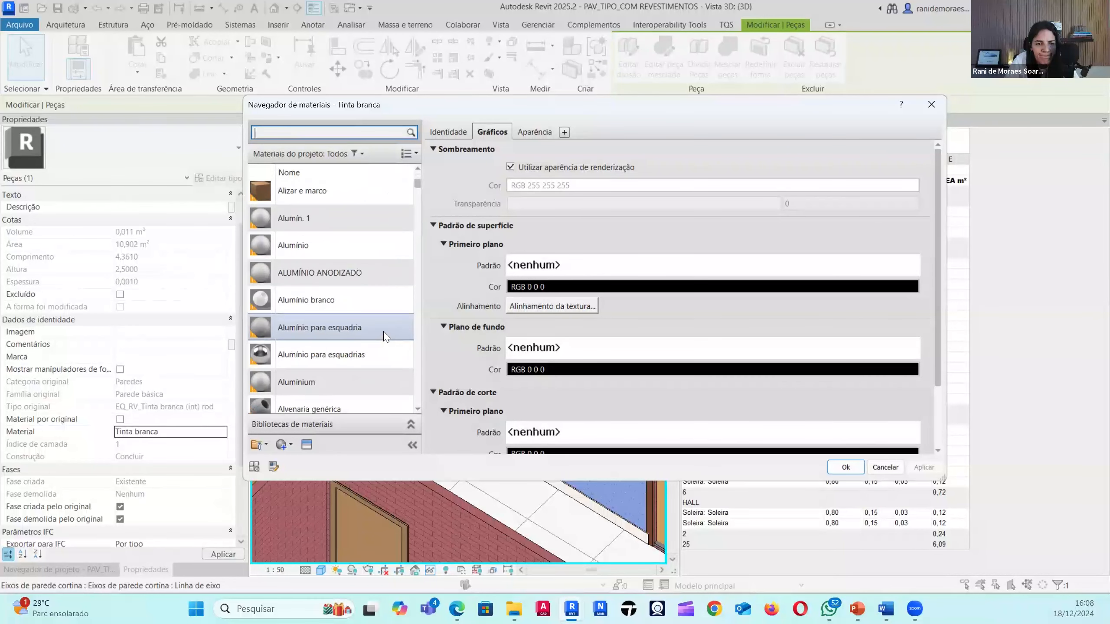
scroll(343, 201, up, 5)
- Search the project materials for "tinta" and assign Tinta pva branca to the selected wall part
click(343, 131)
text(tinta)
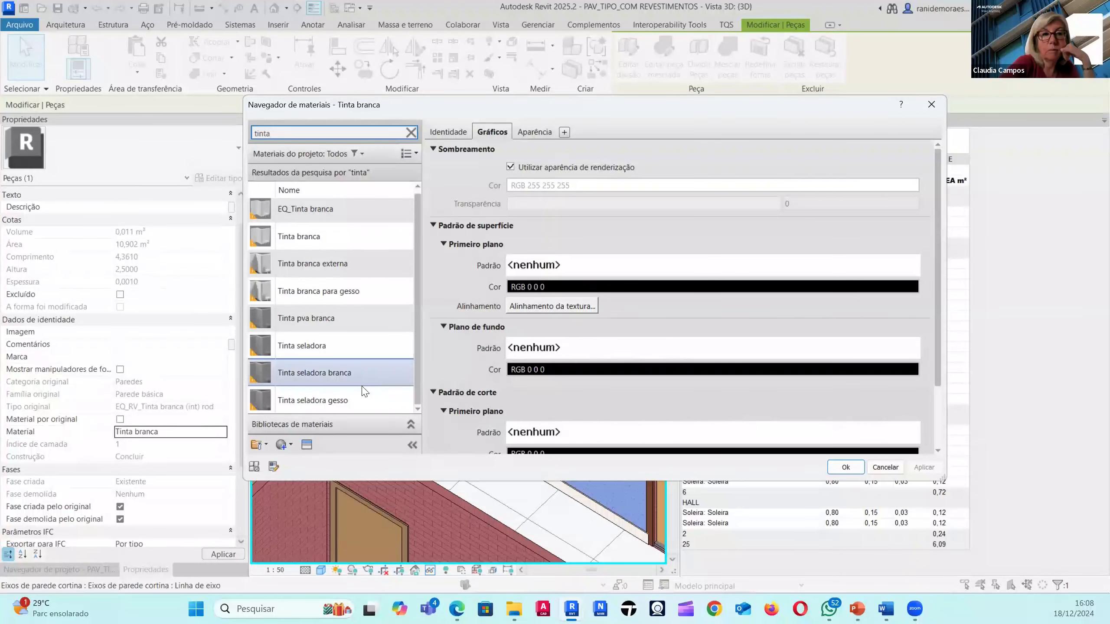
scroll(350, 298, up, 1)
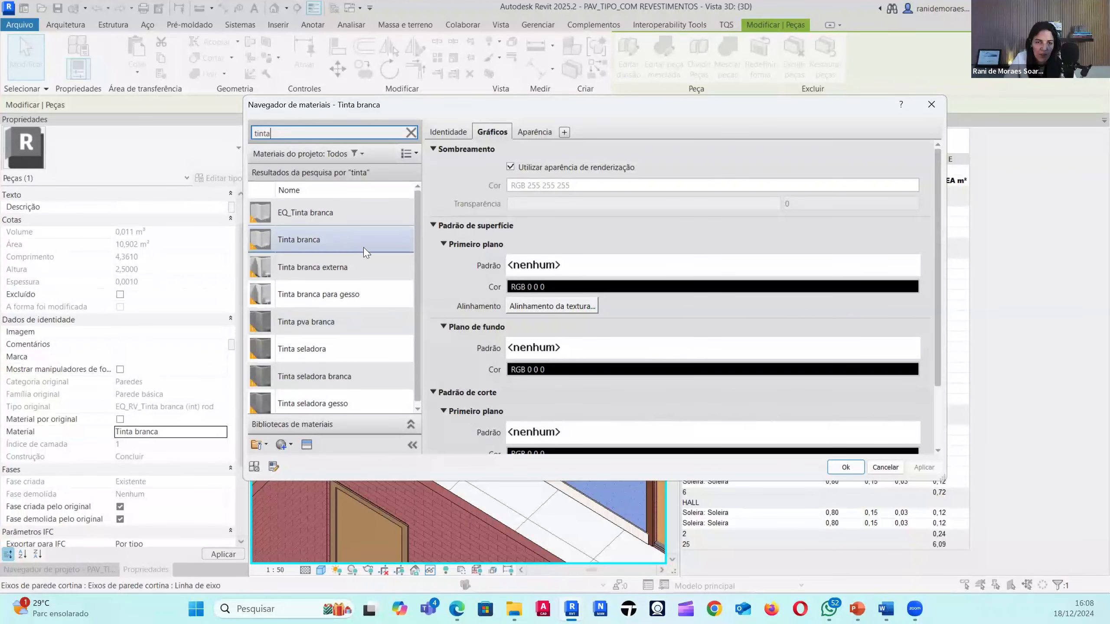
click(337, 321)
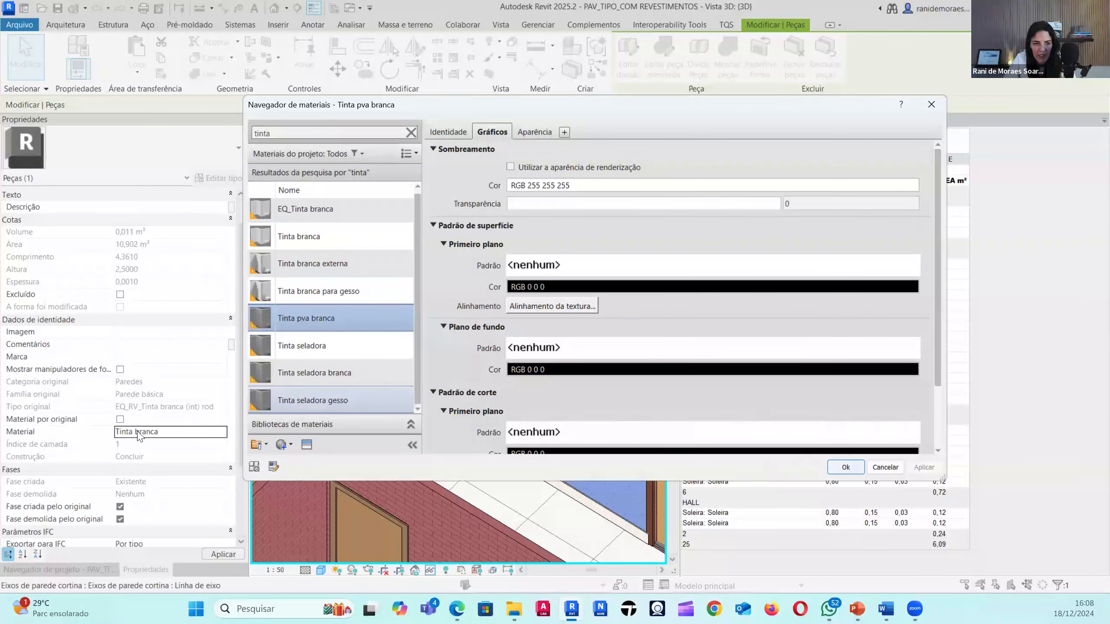
click(832, 468)
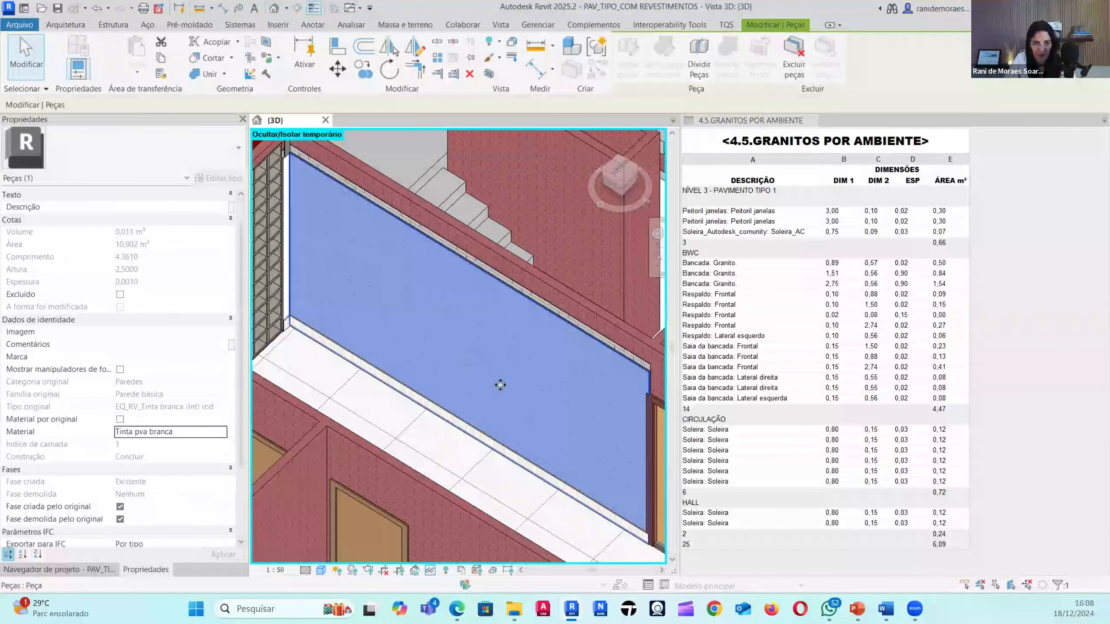
- Deselect the repainted wall part and select it again to check its Material property
scroll(500, 384, down, 3)
key(Escape)
scroll(445, 308, up, 3)
scroll(446, 312, up, 2)
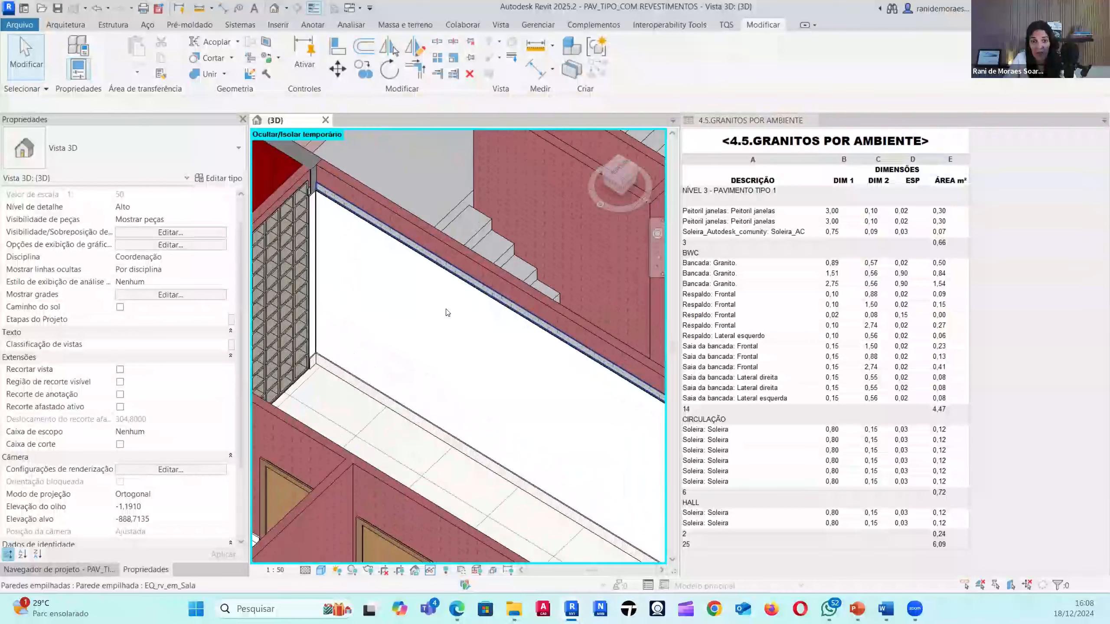
click(451, 325)
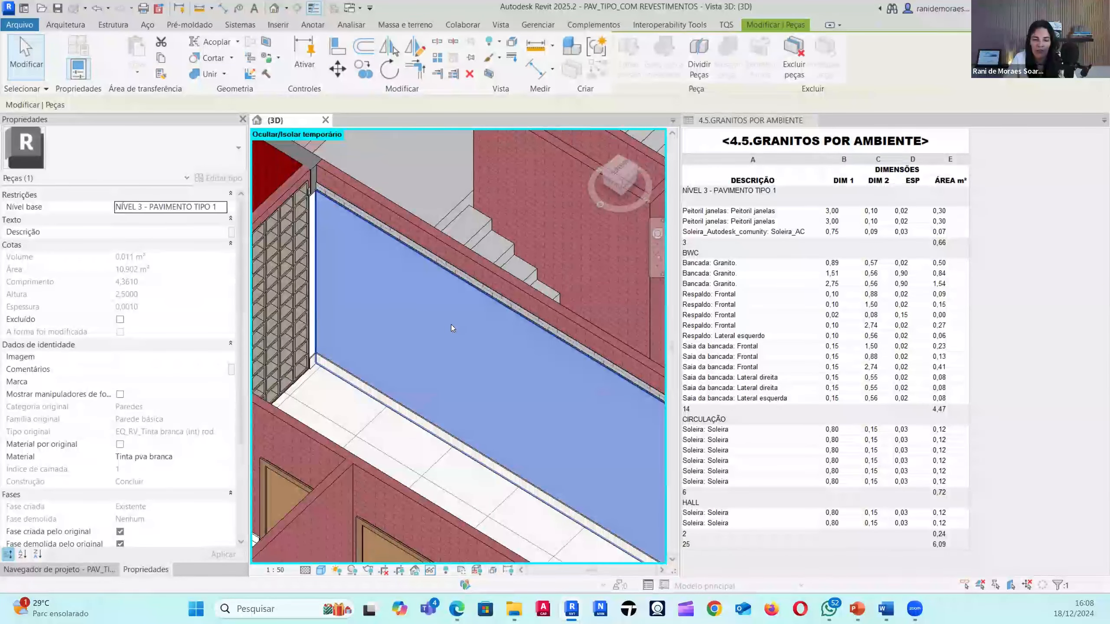
- Review the description of the Paint (Pintura) tool without applying it, leaving the wall part deselected
click(66, 24)
scroll(470, 308, down, 4)
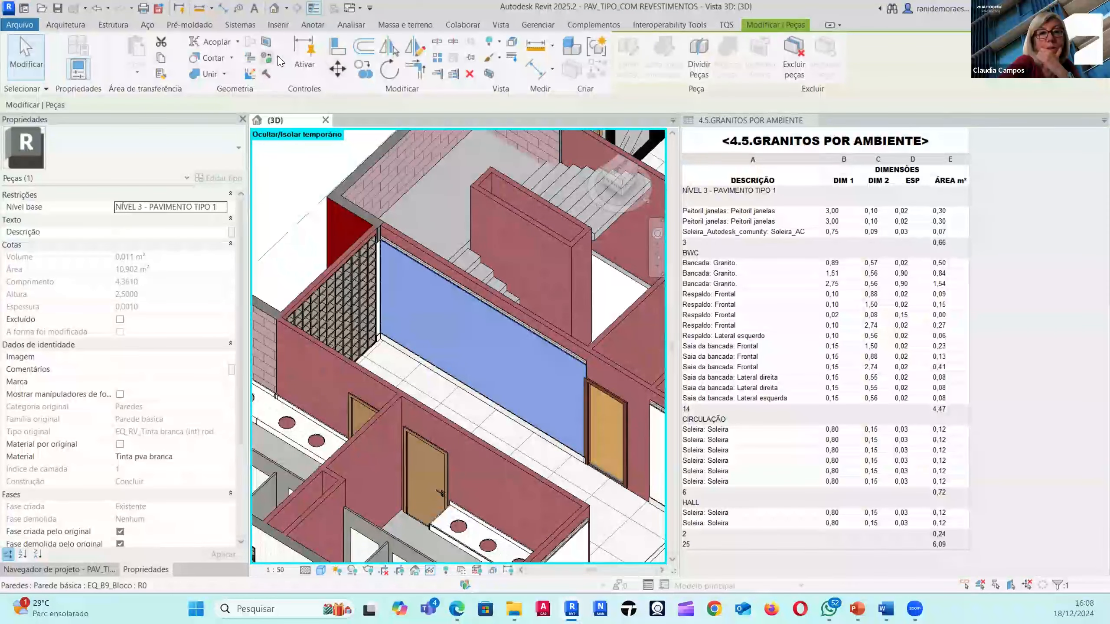
click(269, 75)
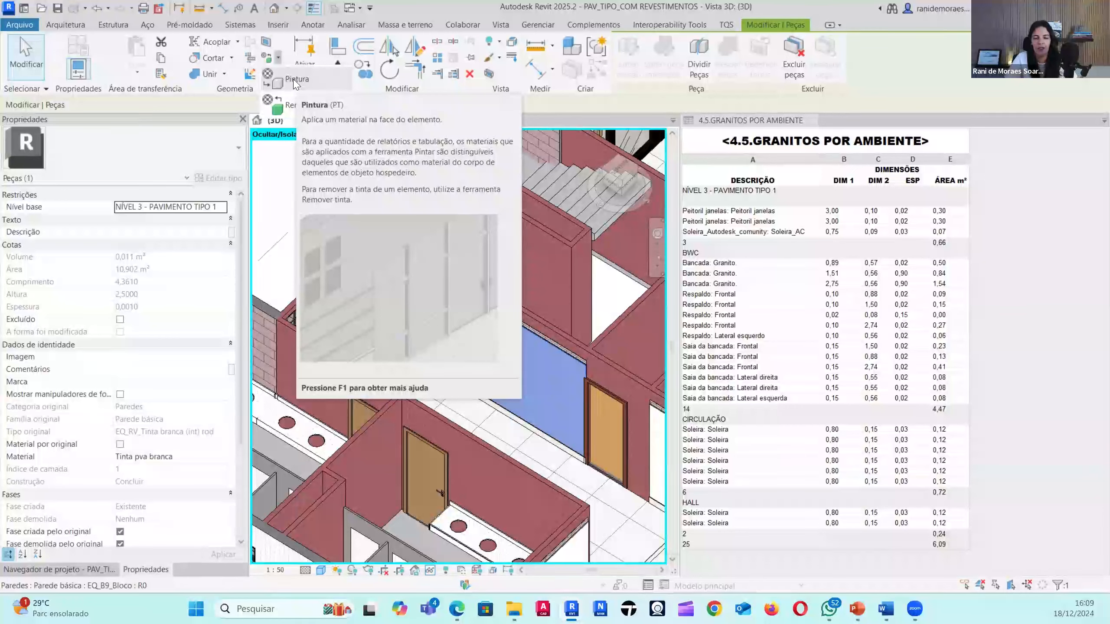
click(299, 174)
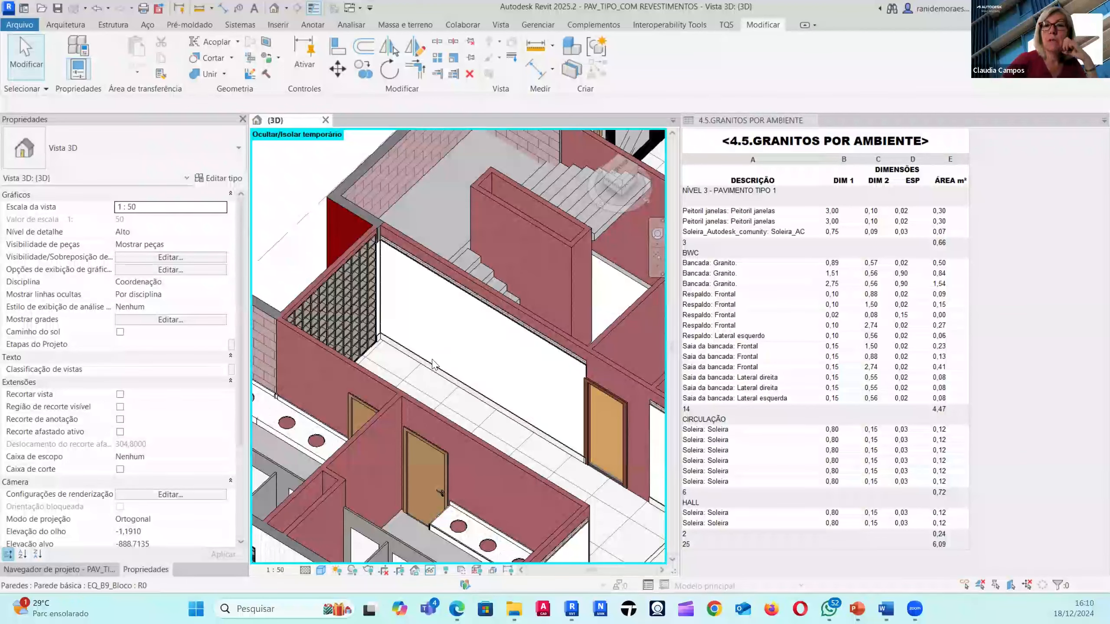
scroll(481, 560, down, 2)
click(456, 609)
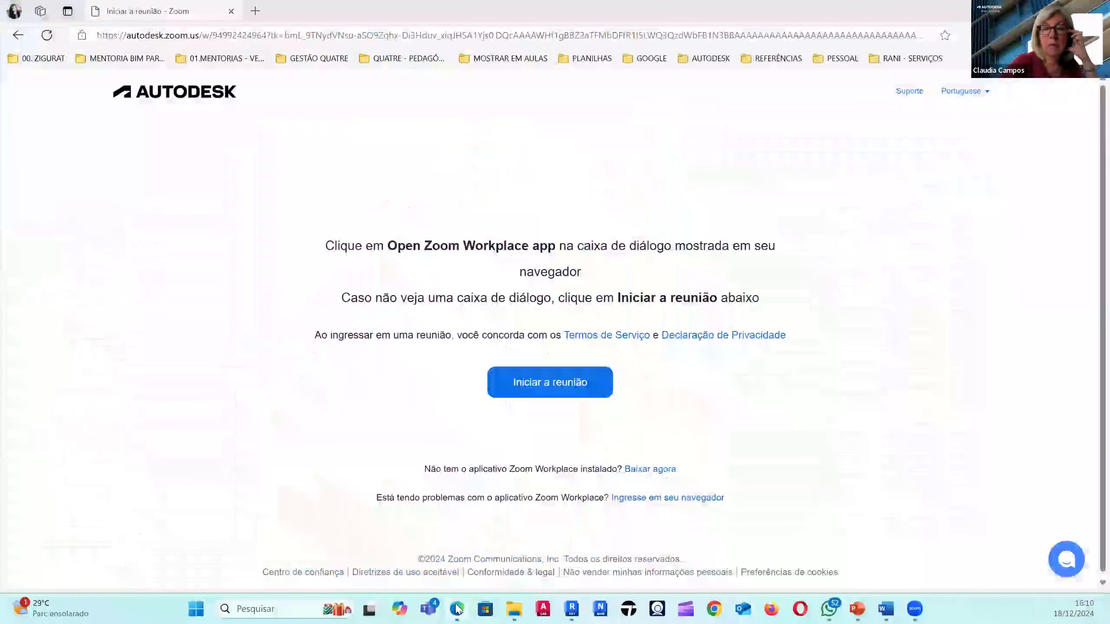
click(1034, 11)
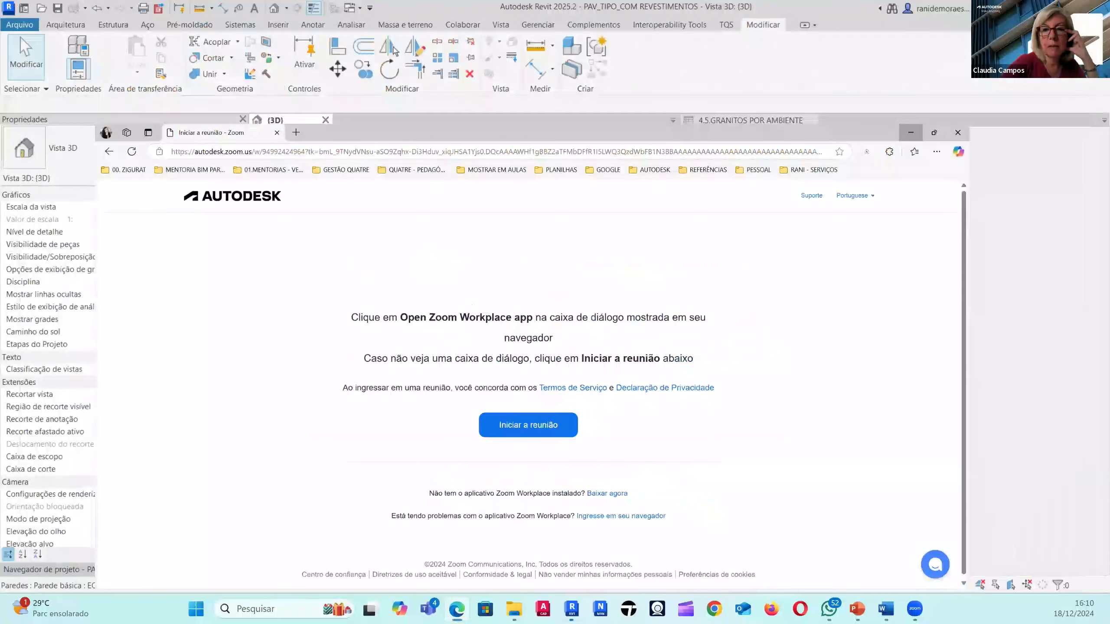
click(456, 609)
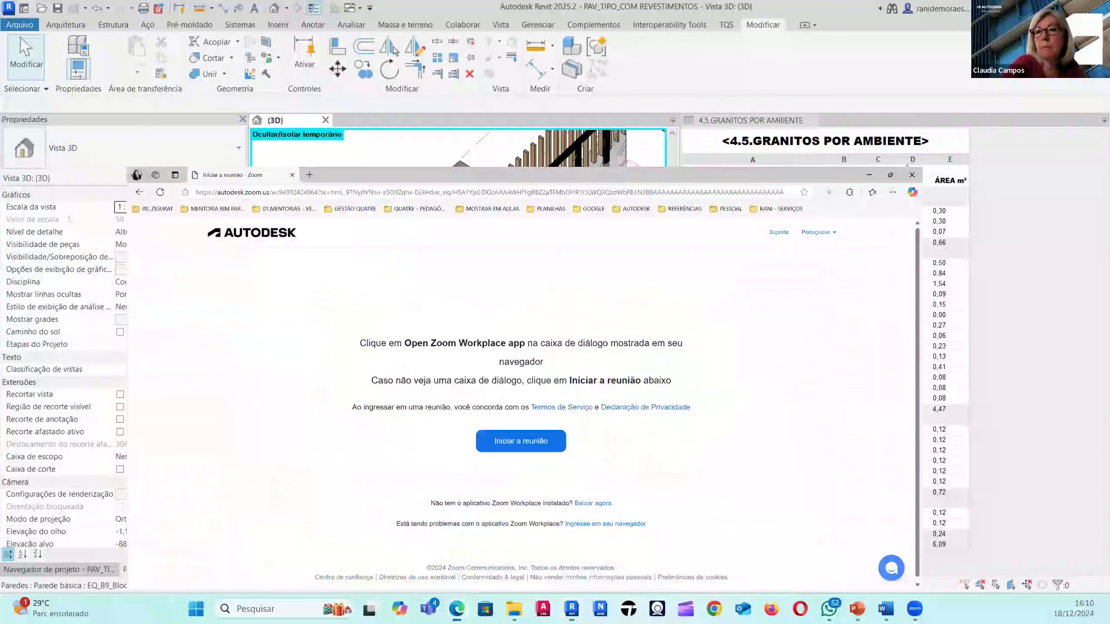
click(1033, 10)
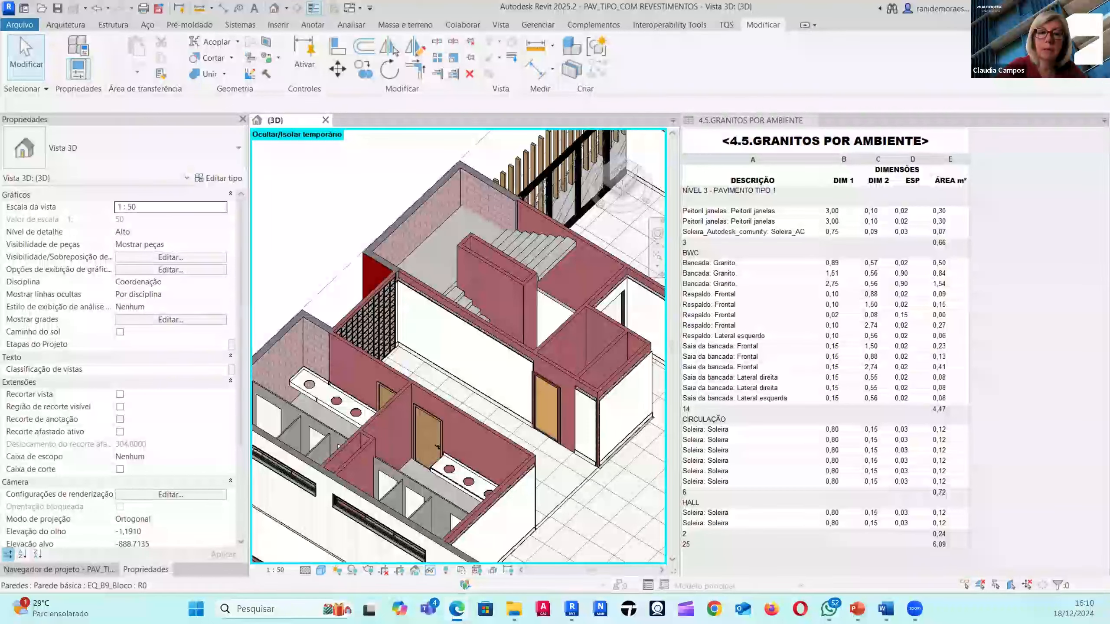
- Switch to the PowerPoint presentation and start the slide show from the "Perguntas ?" slide, number 22
click(857, 610)
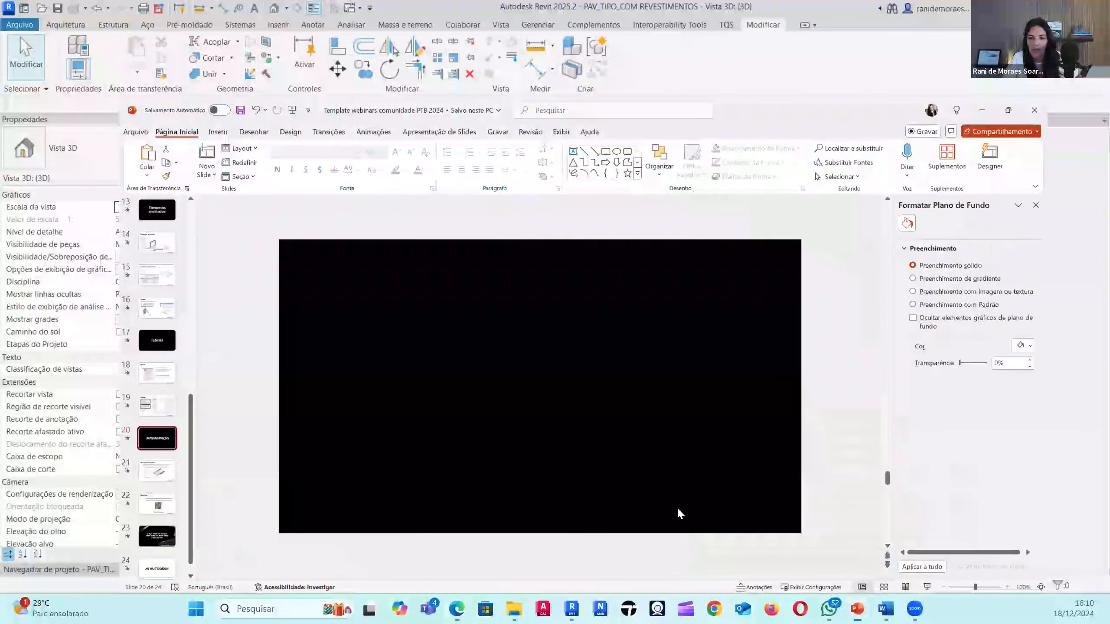
scroll(49, 483, down, 1)
click(49, 508)
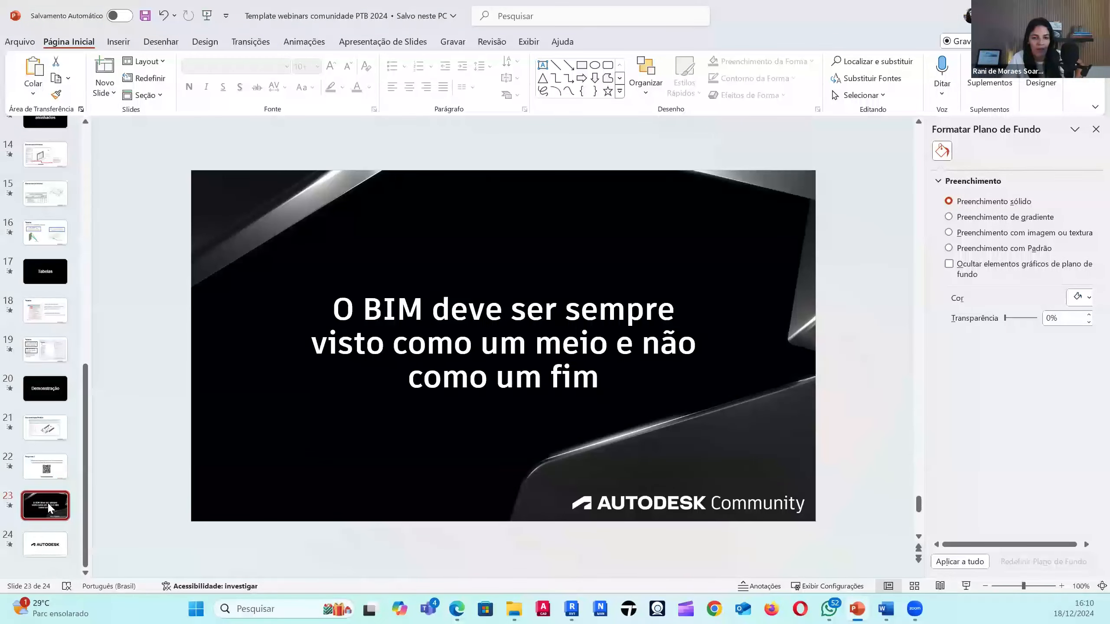
click(49, 465)
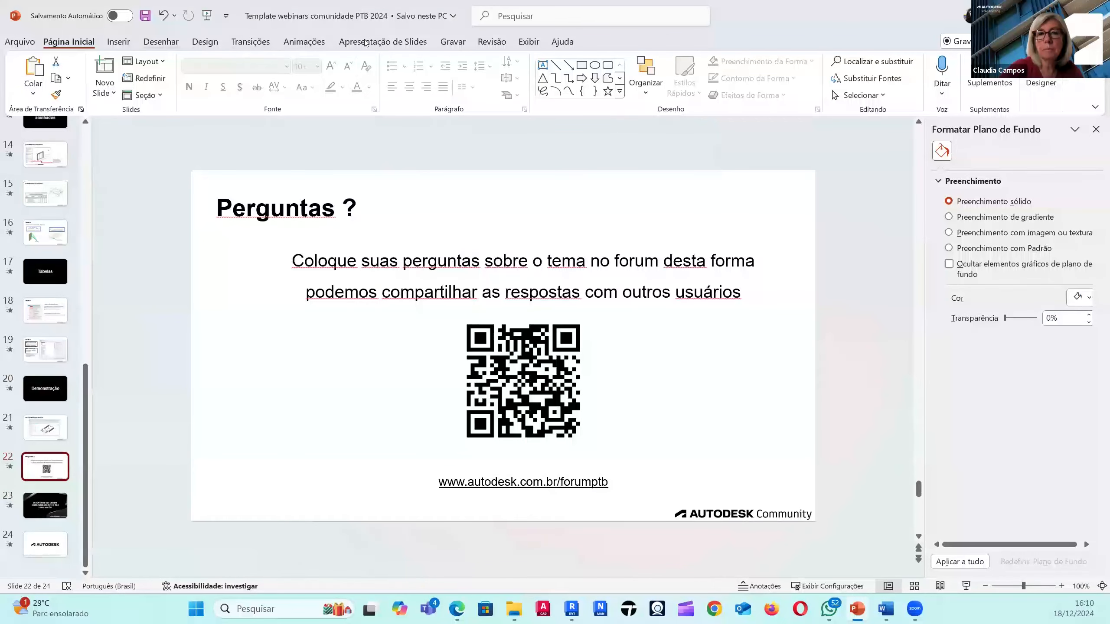
click(967, 586)
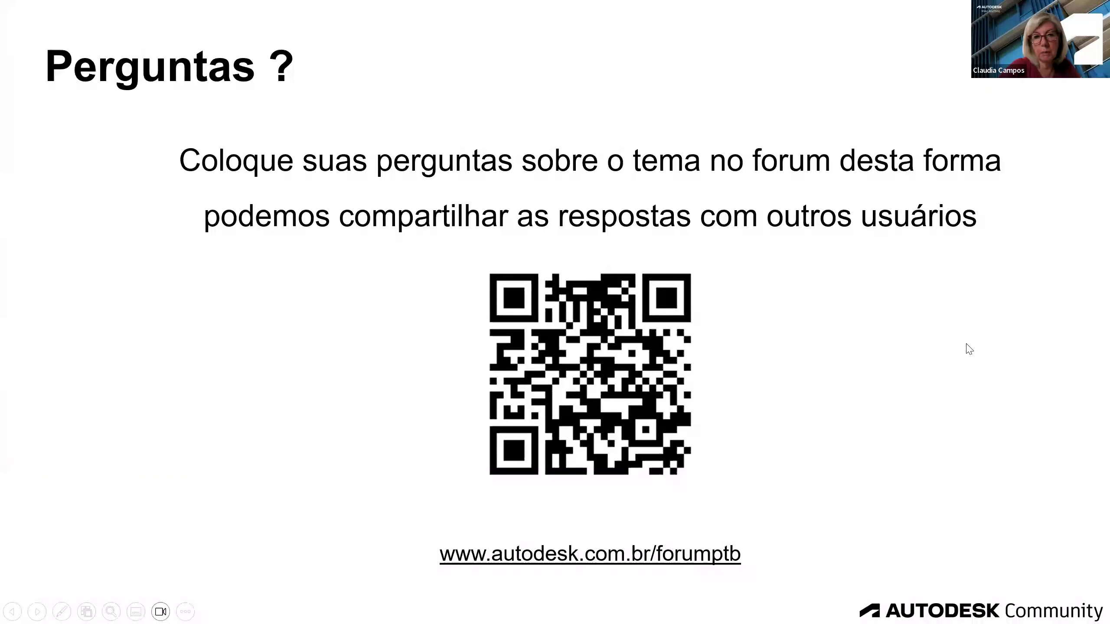